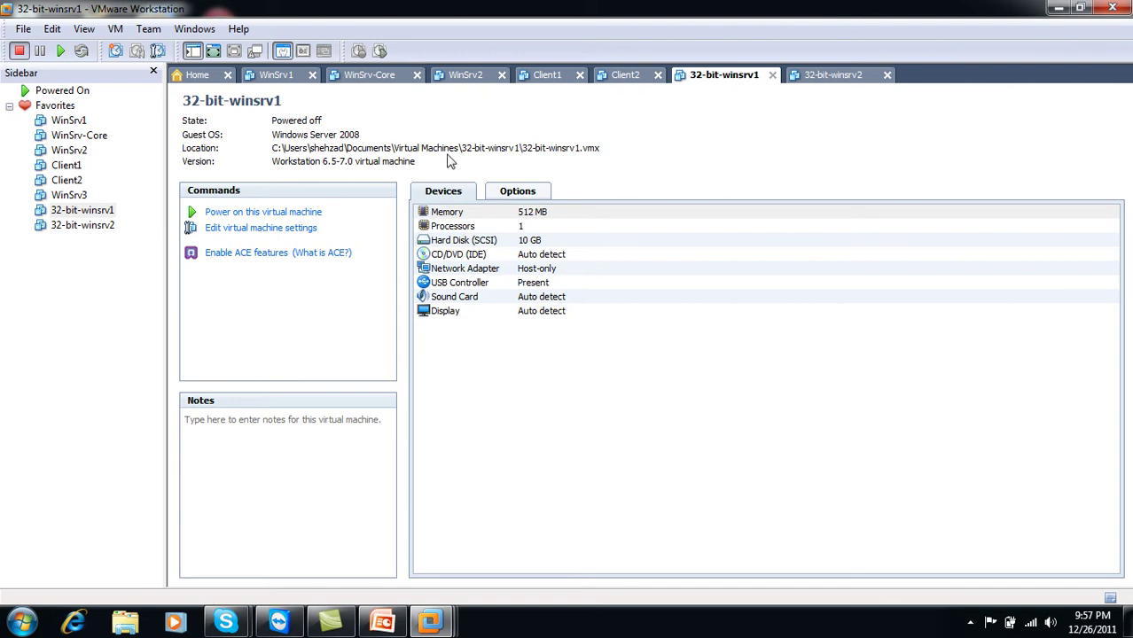
left_click(299, 216)
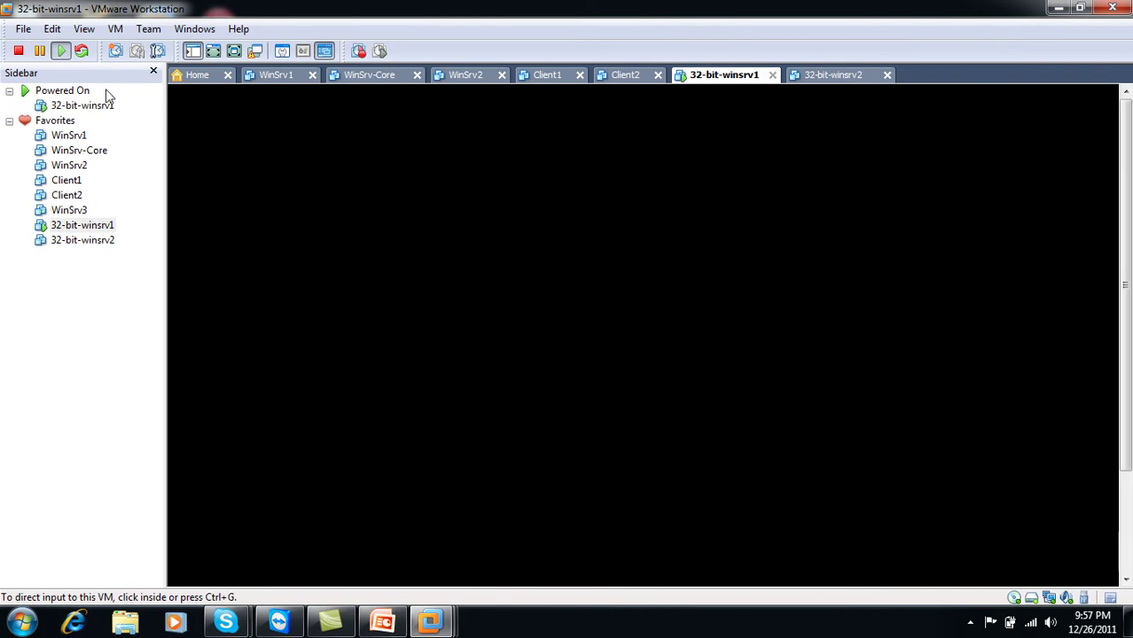
left_click(18, 52)
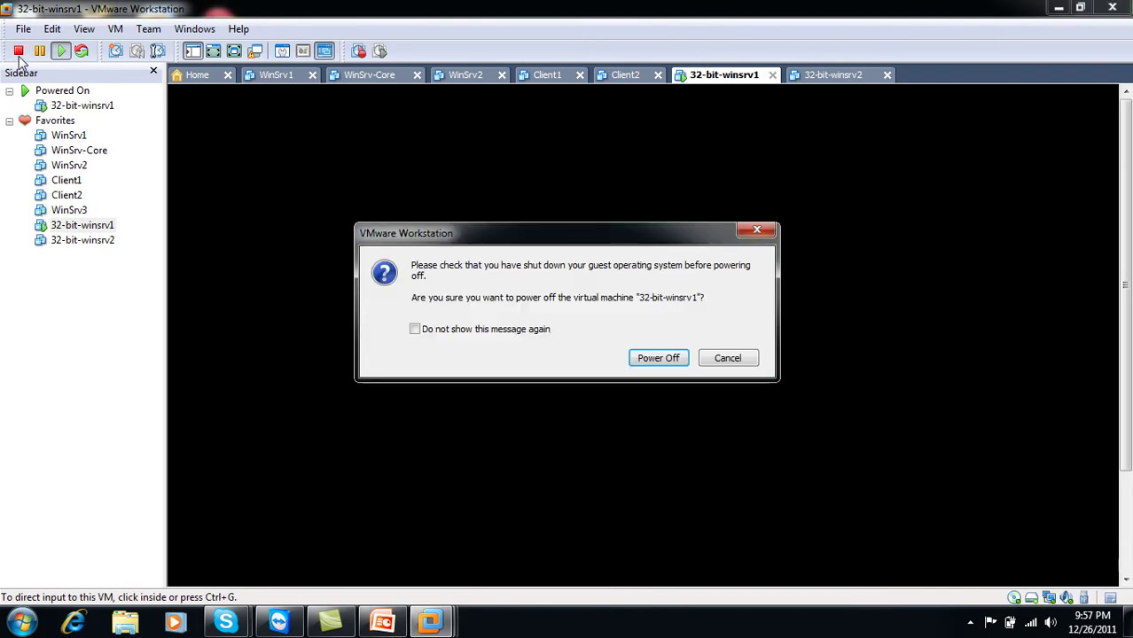
left_click(658, 359)
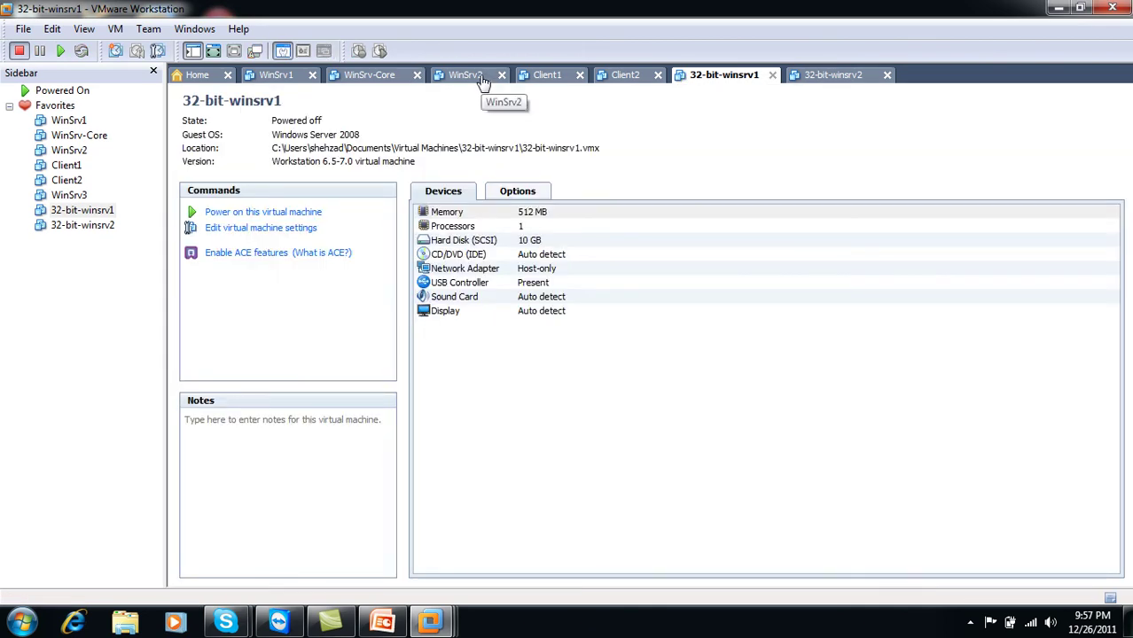
Power on the WinSrv2 virtual machine and return input control to the host computer
left_click(484, 78)
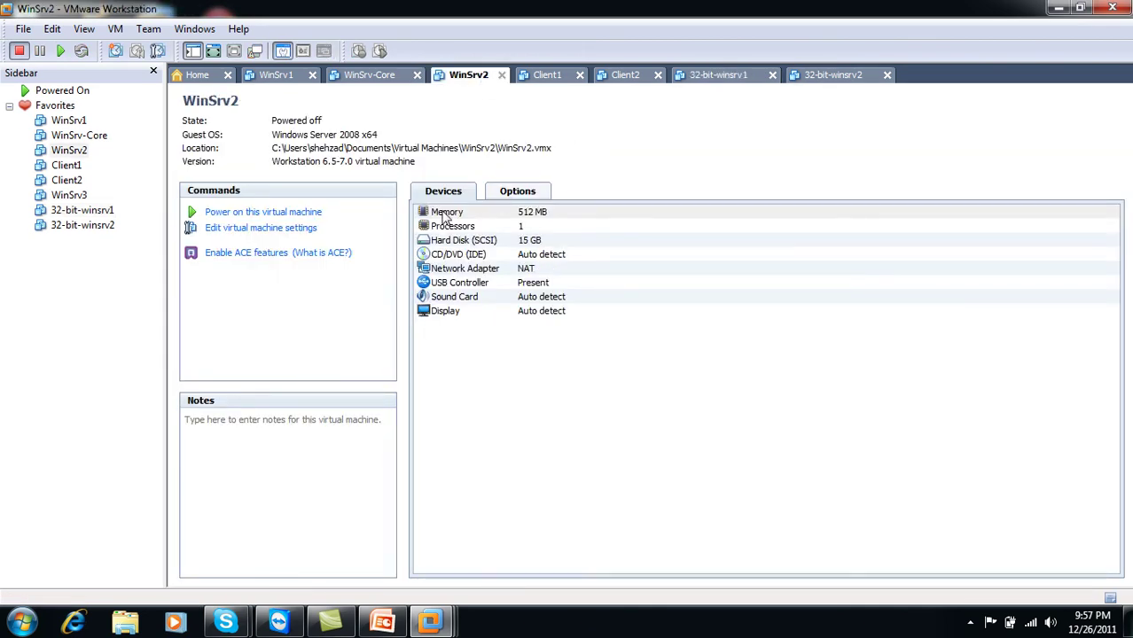
left_click(310, 215)
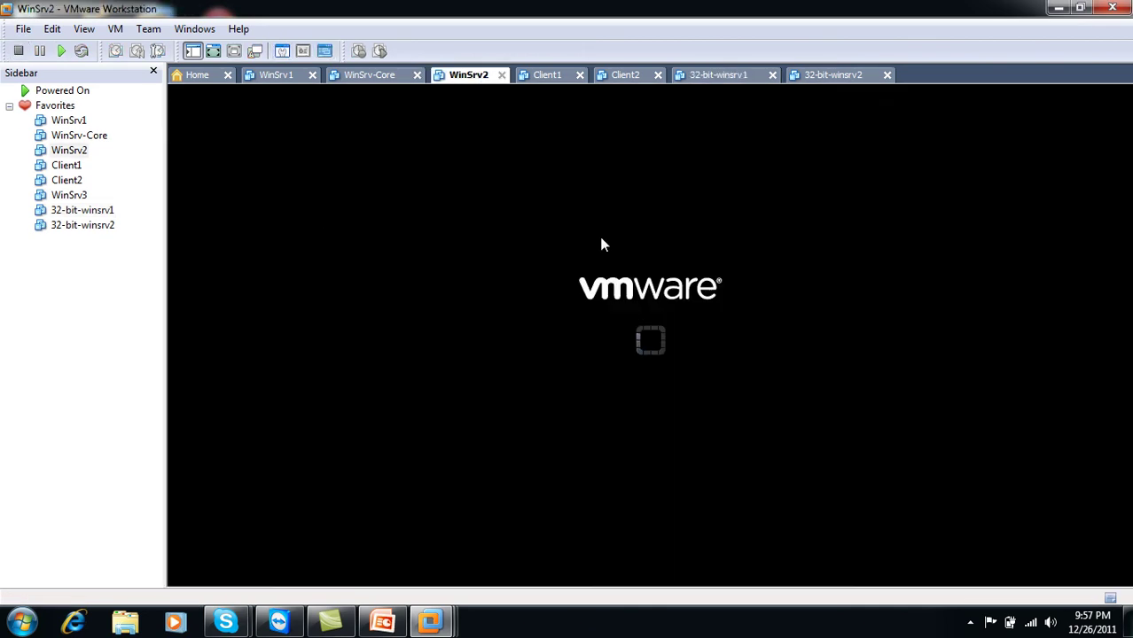
left_click(644, 258)
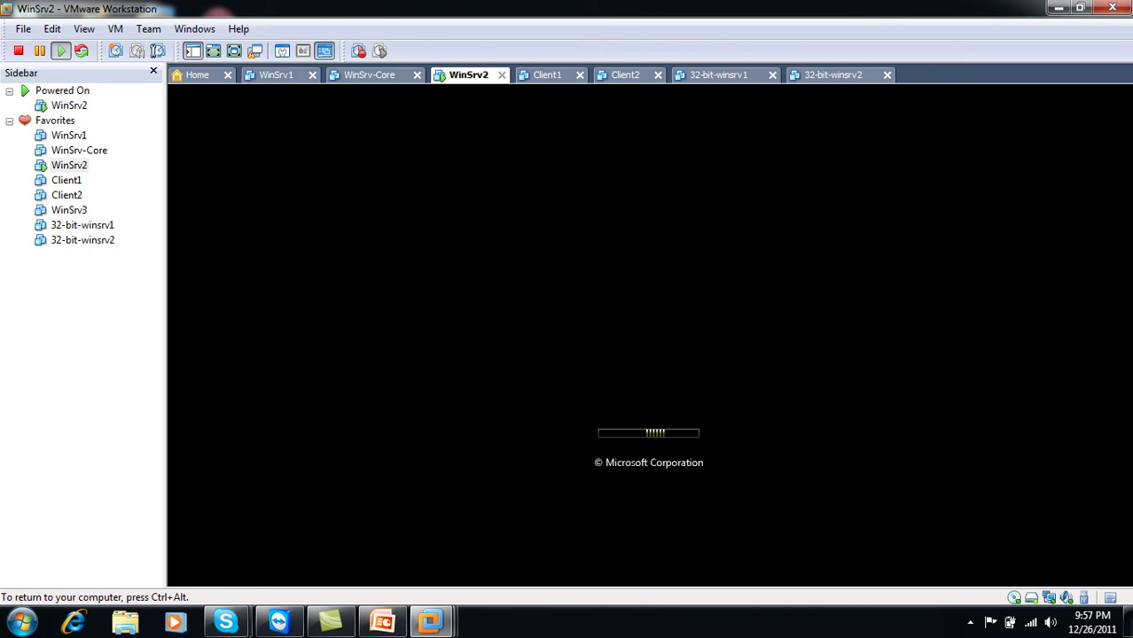
key("ctrl+alt")
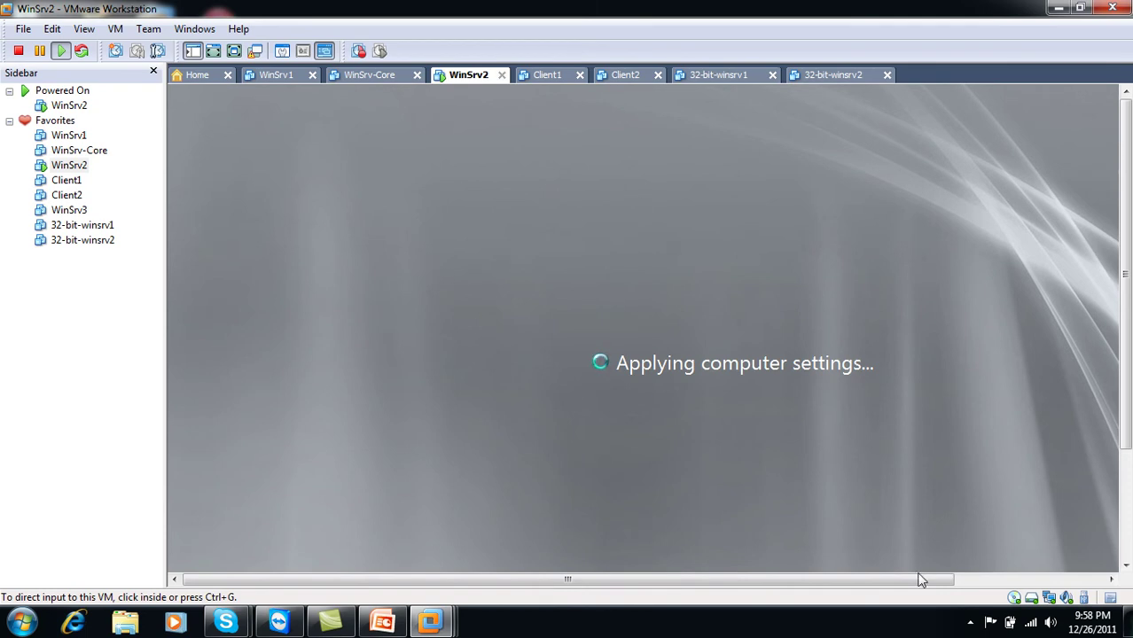
left_click(970, 624)
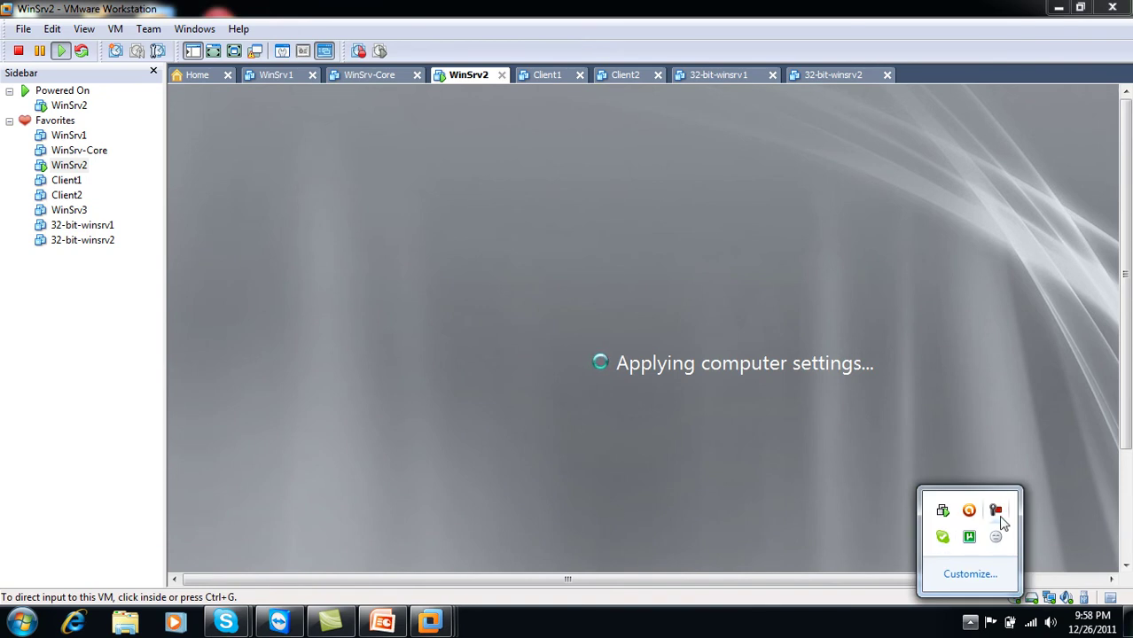
left_click(235, 50)
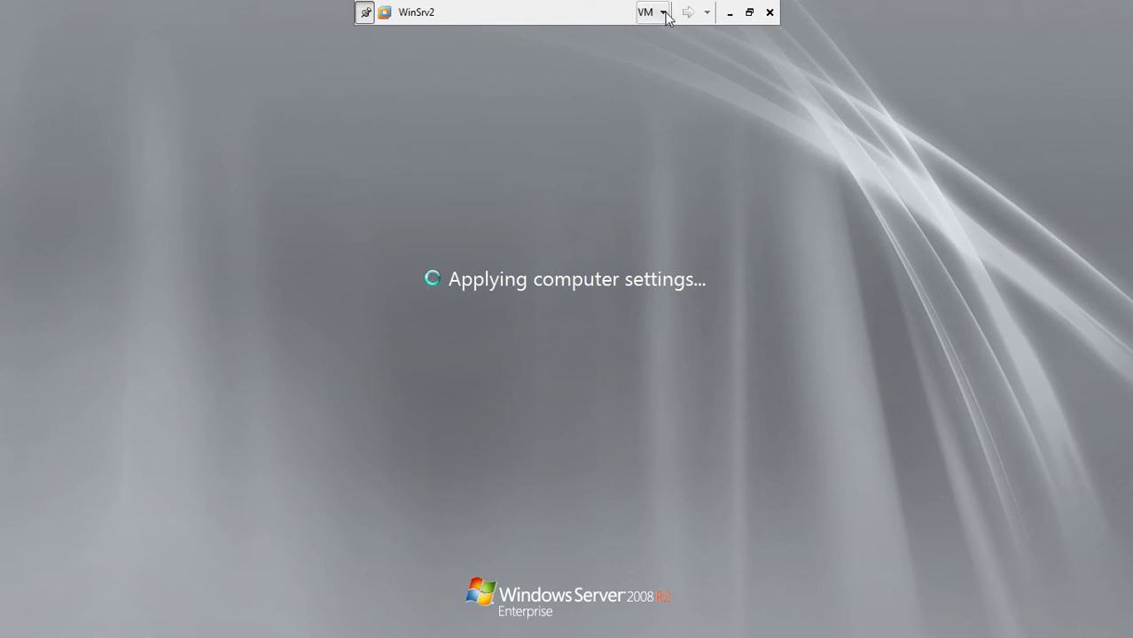
left_click(747, 12)
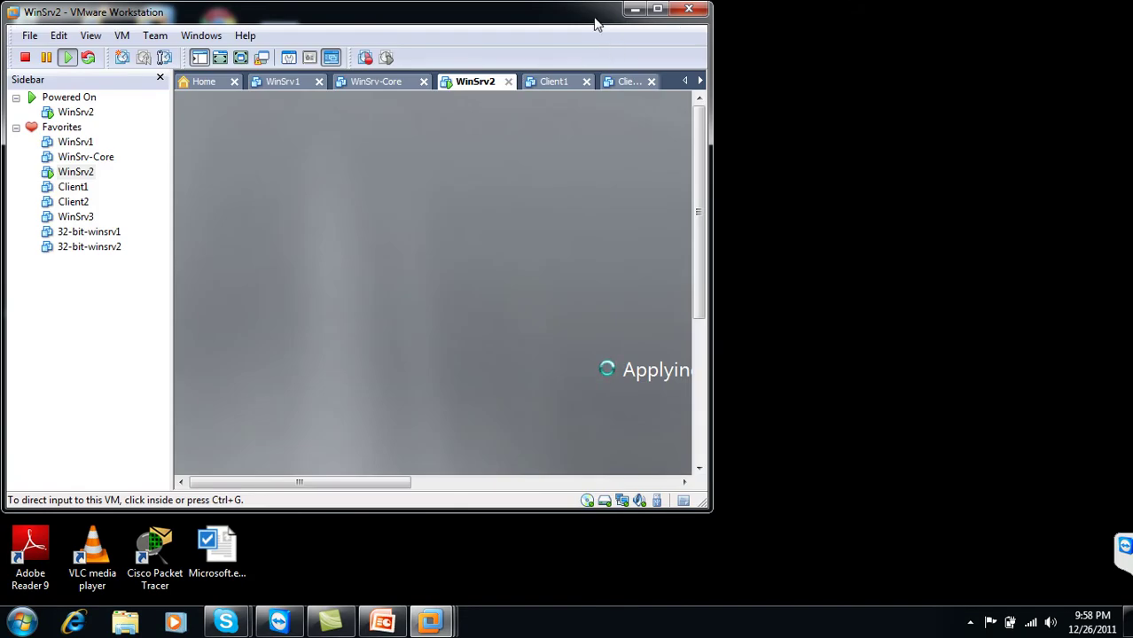
left_click(657, 11)
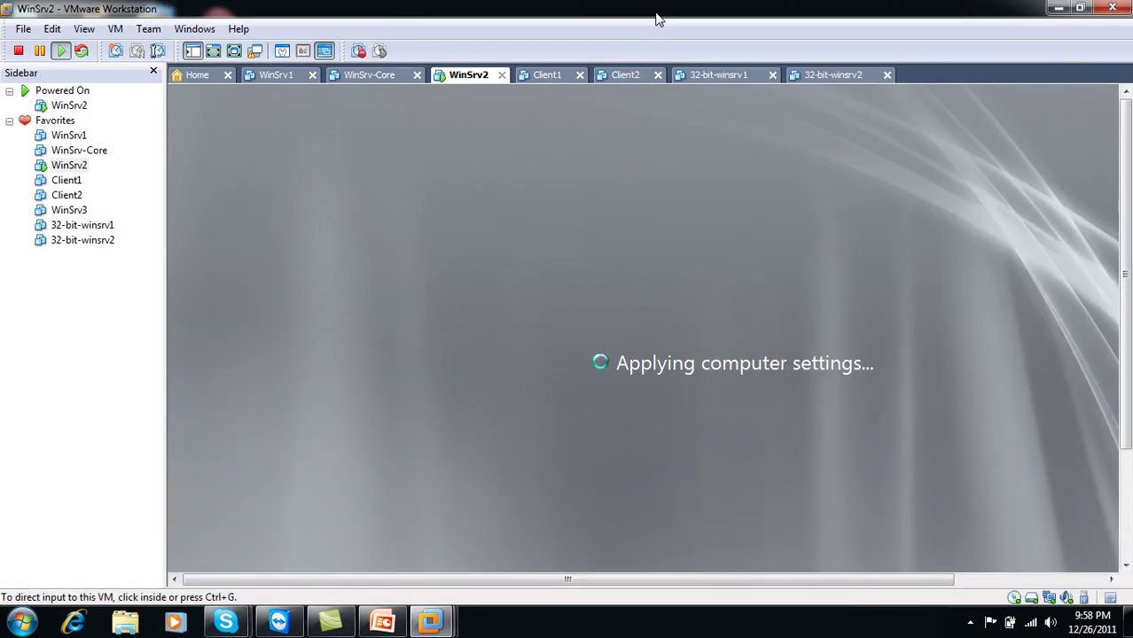
Power on the 32-bit-winsrv1 virtual machine
left_click(722, 75)
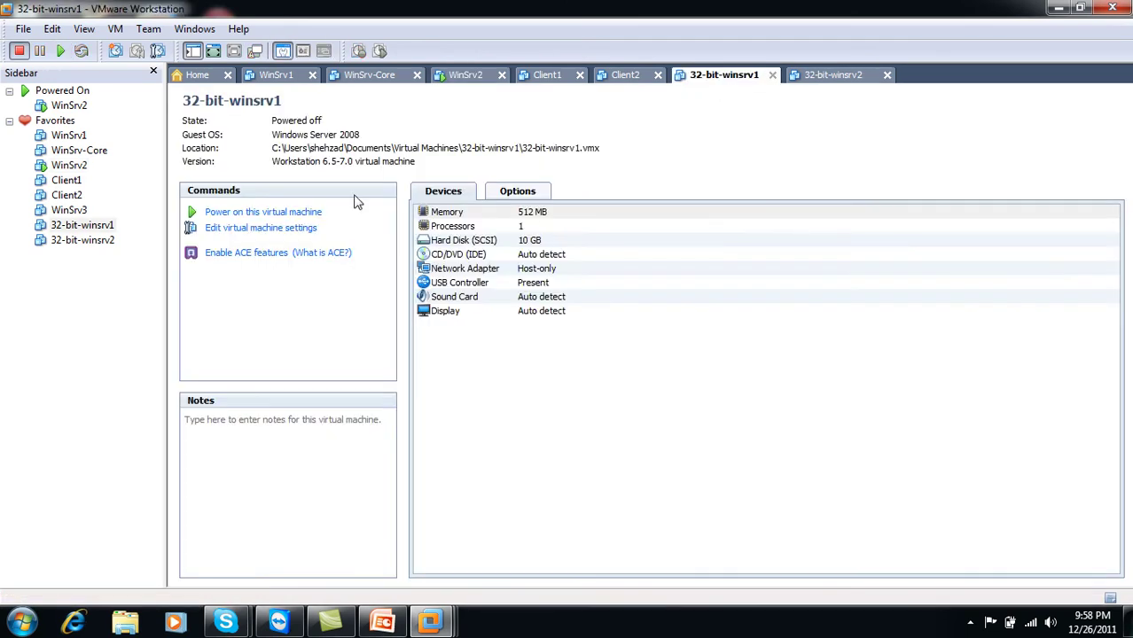
left_click(300, 214)
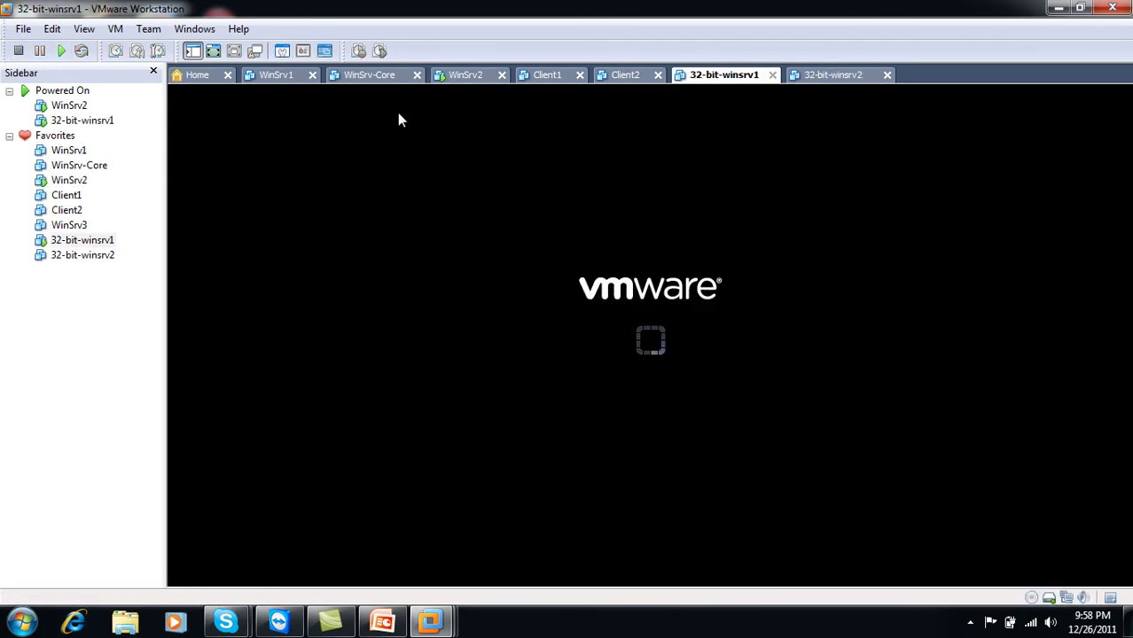
Show WinSrv2 in full screen and log on as PAK\Administrator with the account password
left_click(467, 76)
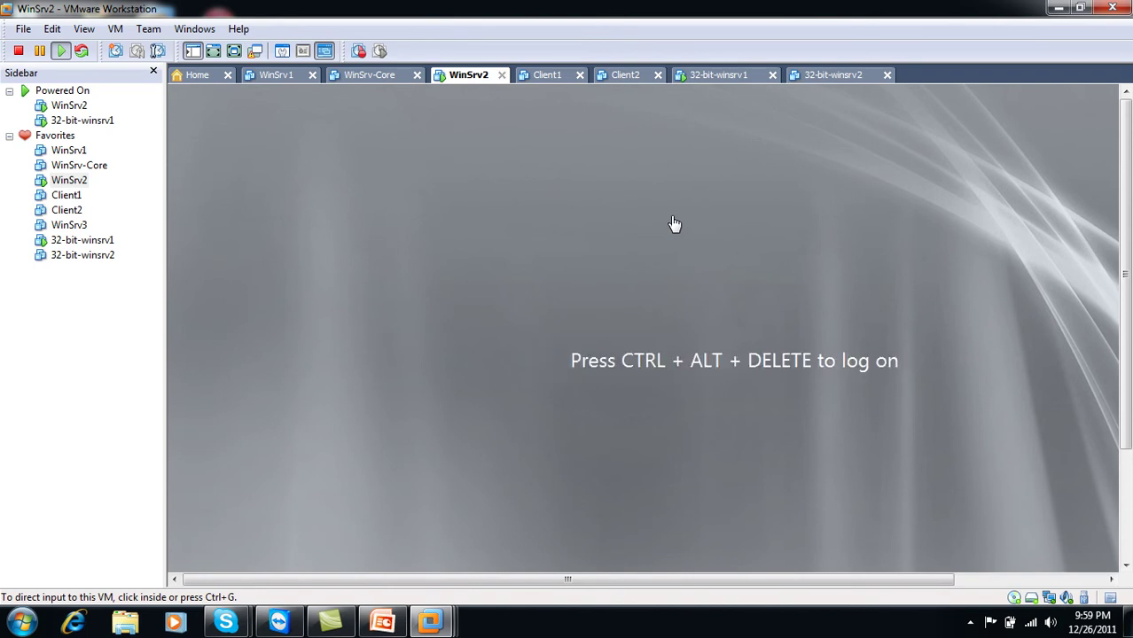
left_click(236, 51)
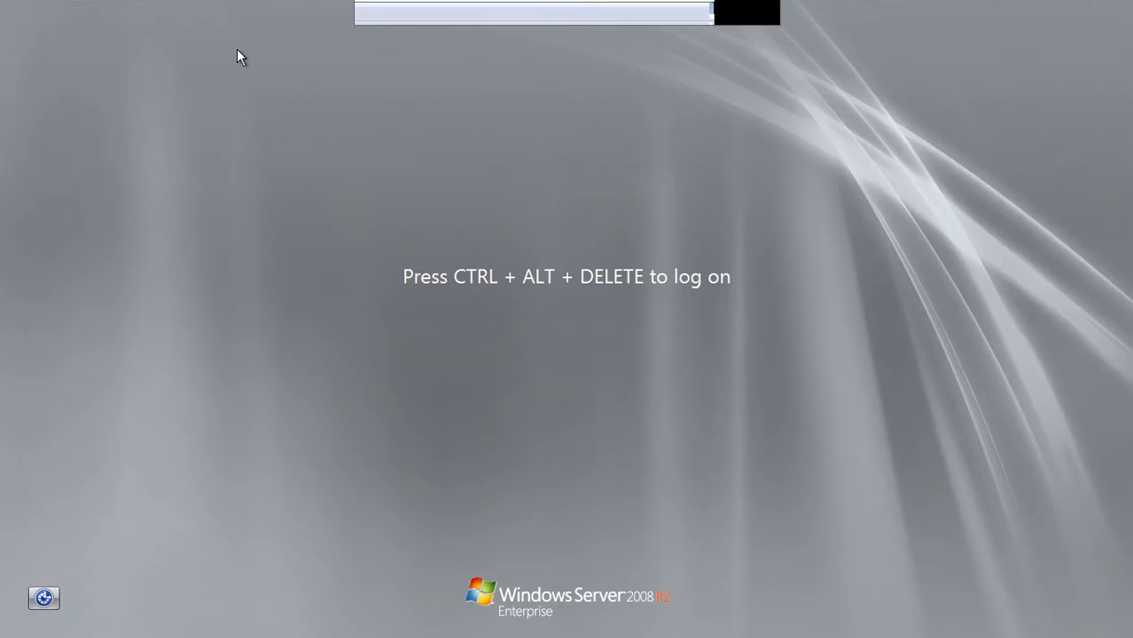
key("ctrl+alt+Insert")
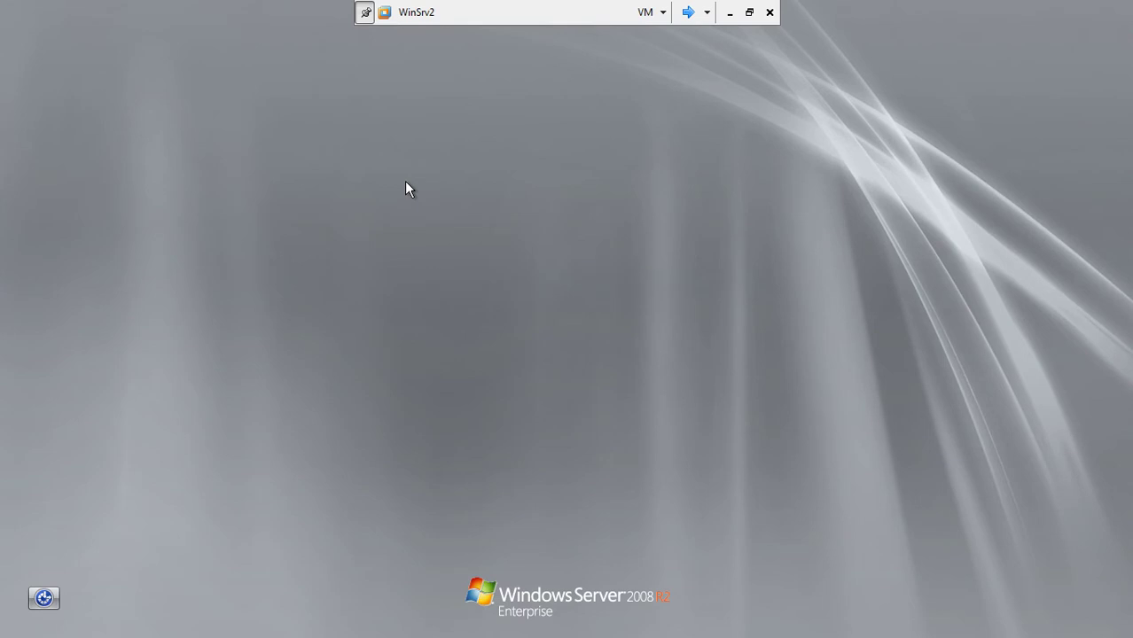
left_click(571, 411)
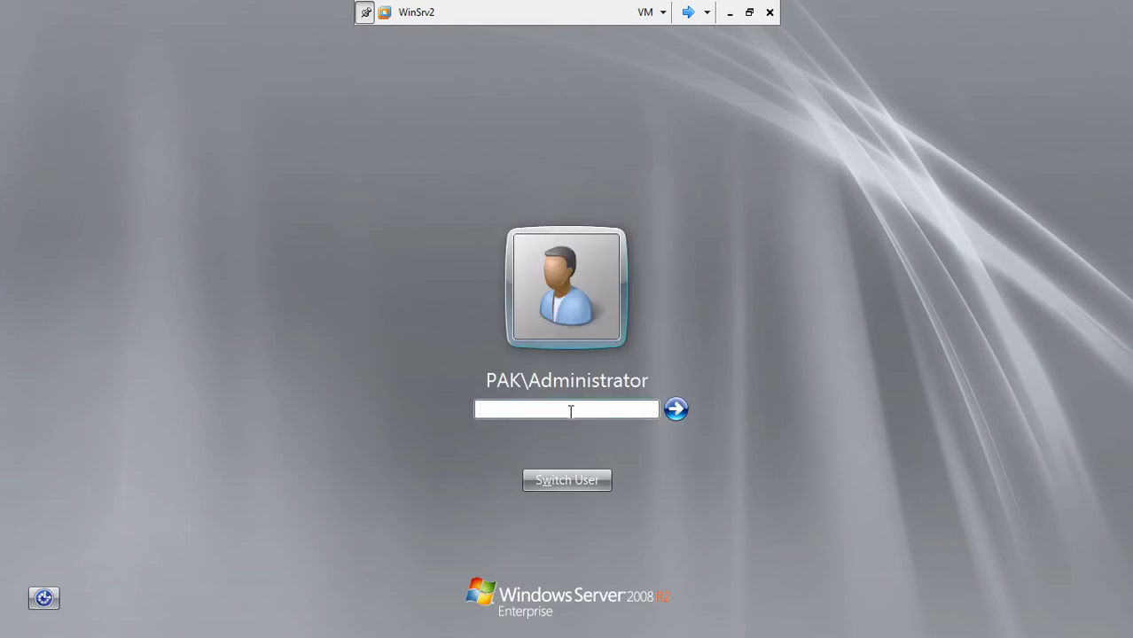
type("•••••••")
key("Return")
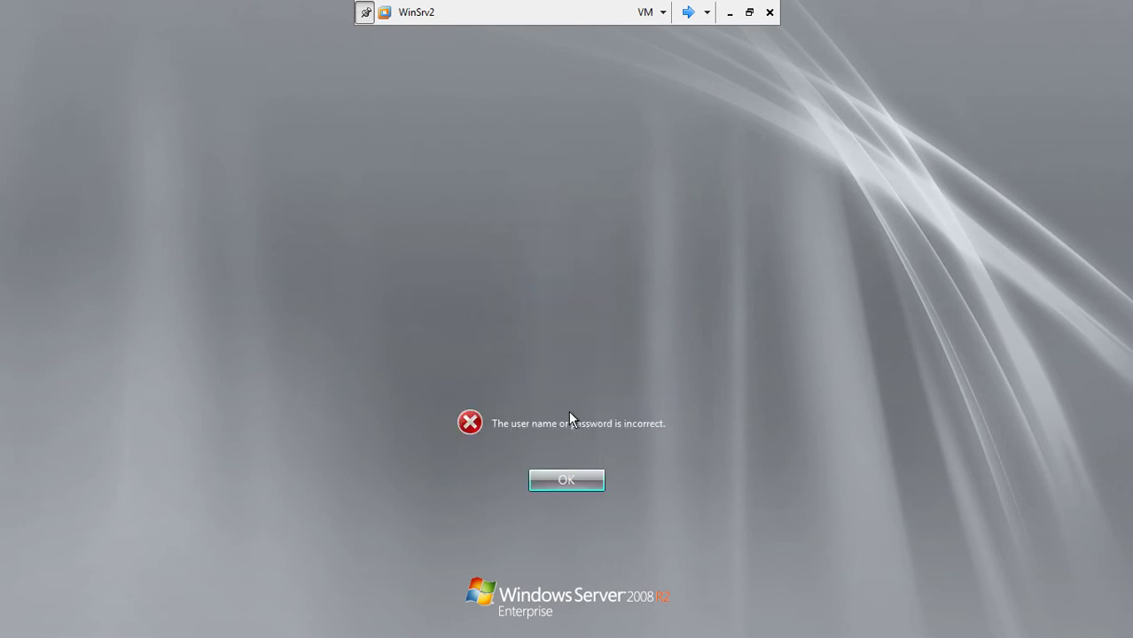
left_click(569, 480)
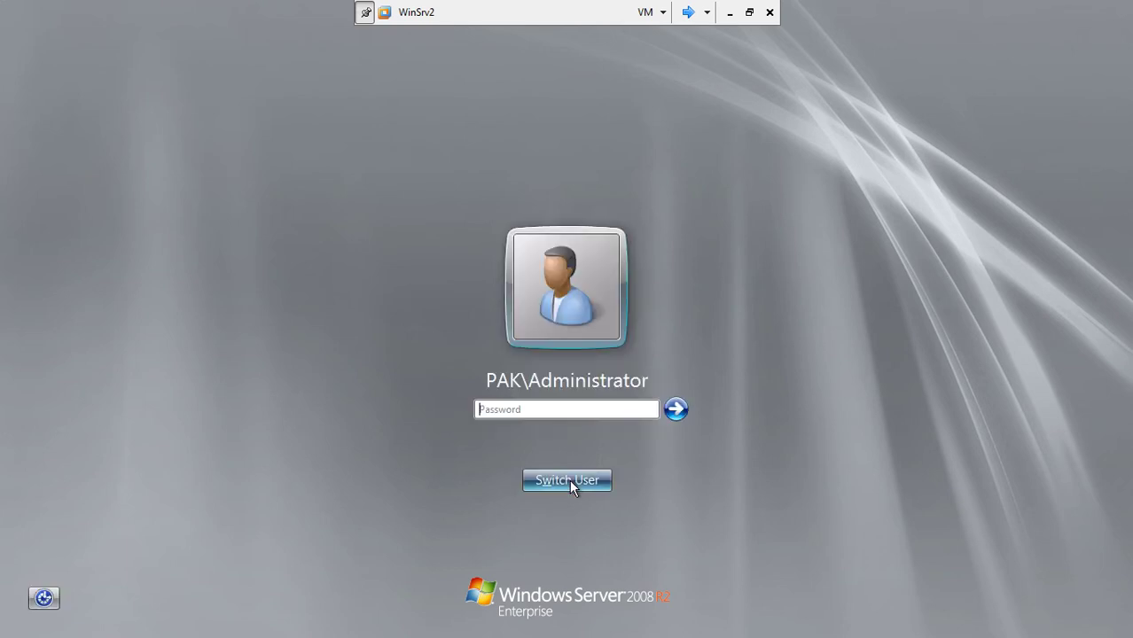
type("••••••••")
key("Return")
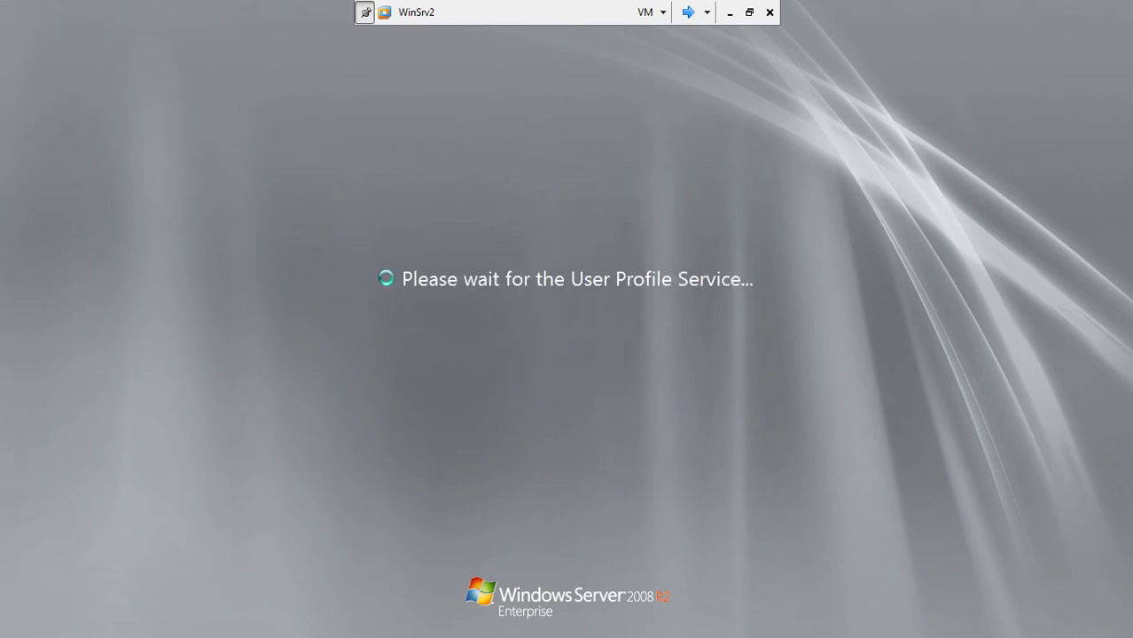
Check the startup progress of the 32-bit-winsrv1 and WinSrv2 virtual machines
left_click(691, 12)
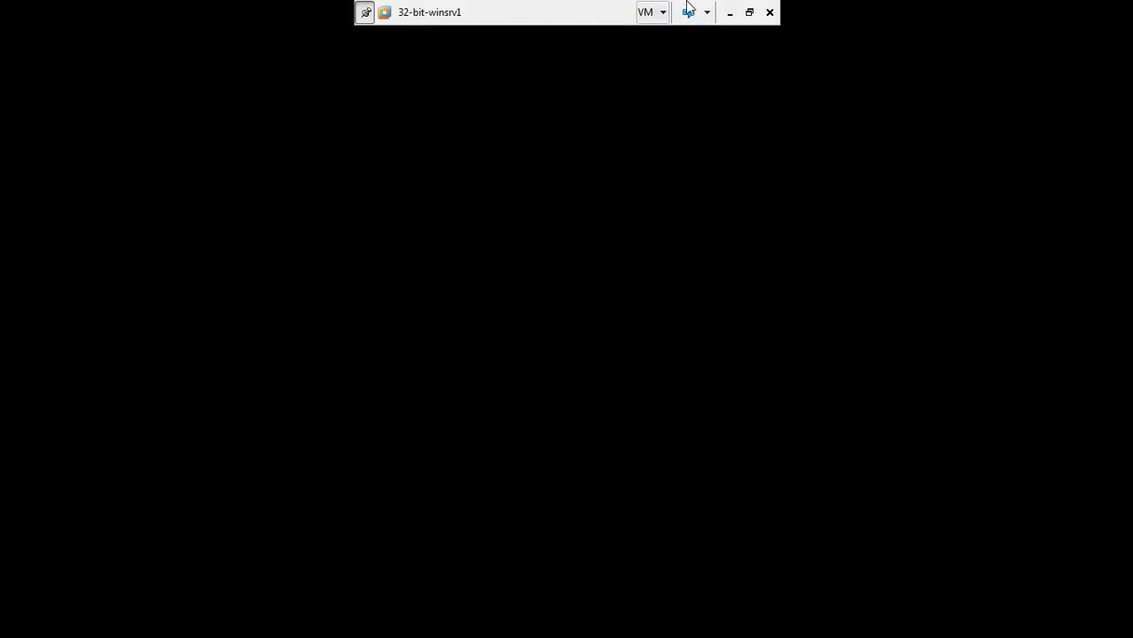
left_click(691, 12)
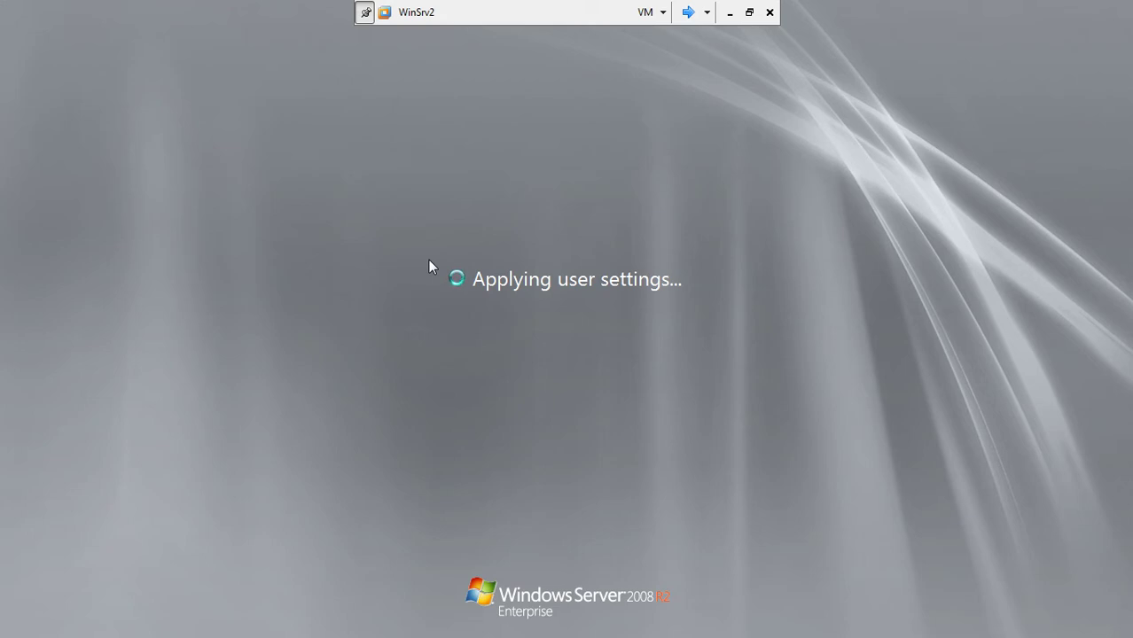
left_click(689, 12)
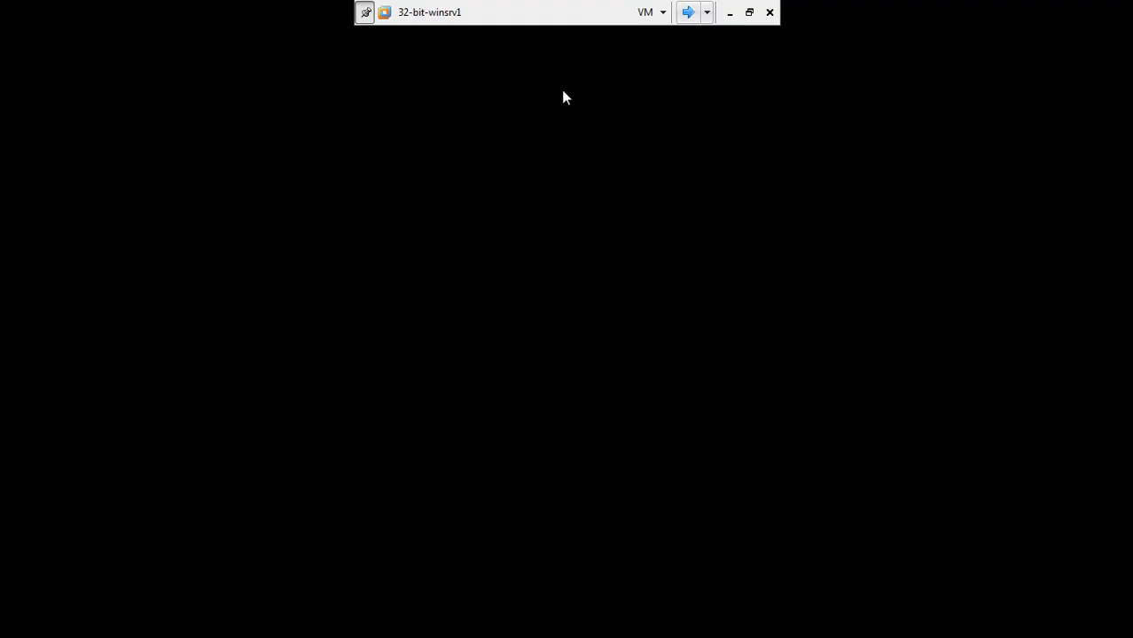
left_click(749, 13)
double_click(525, 17)
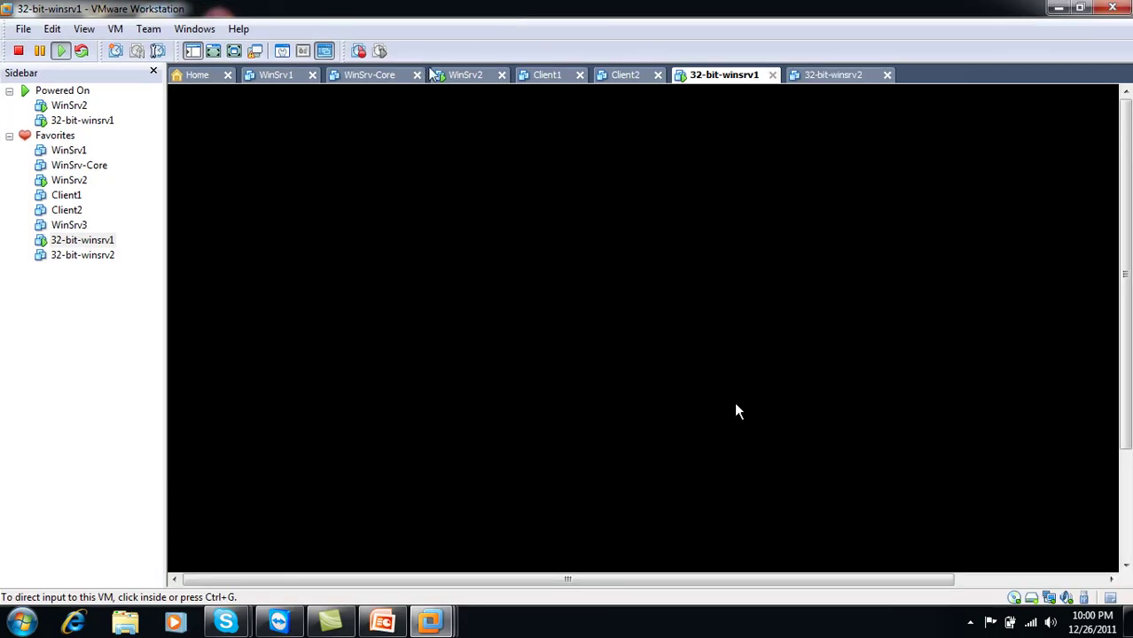
left_click(452, 77)
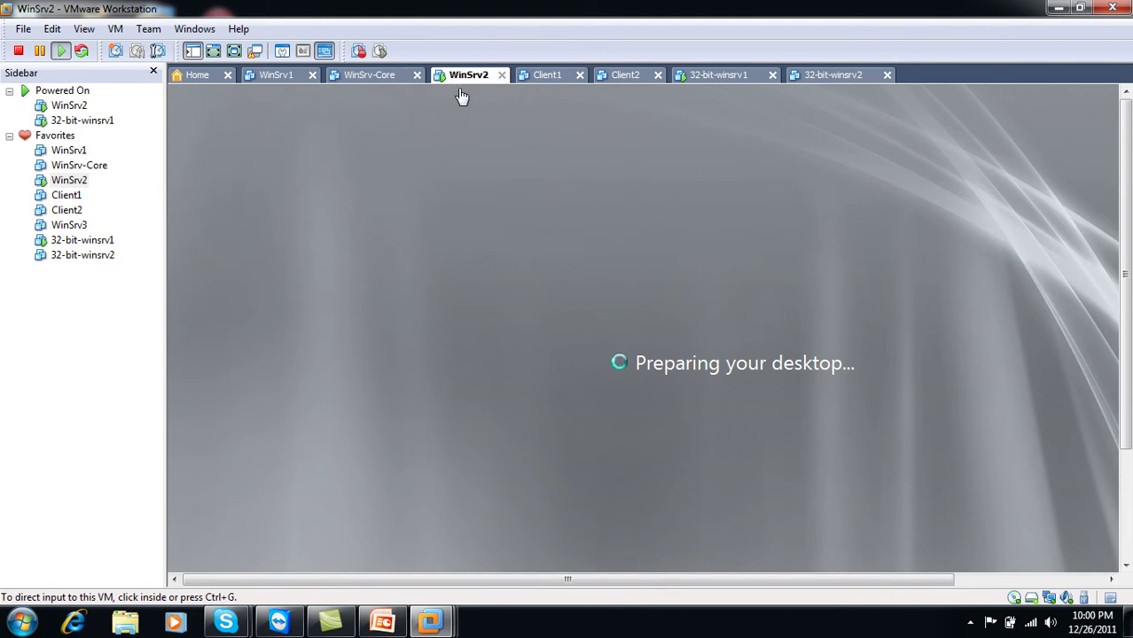
left_click(747, 80)
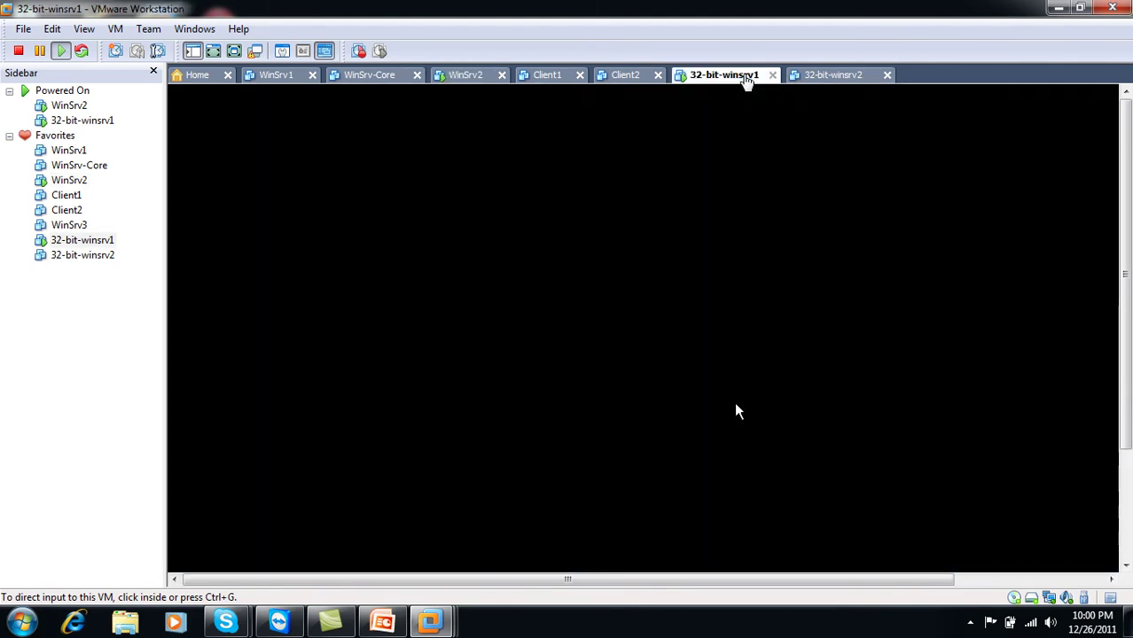
left_click(461, 77)
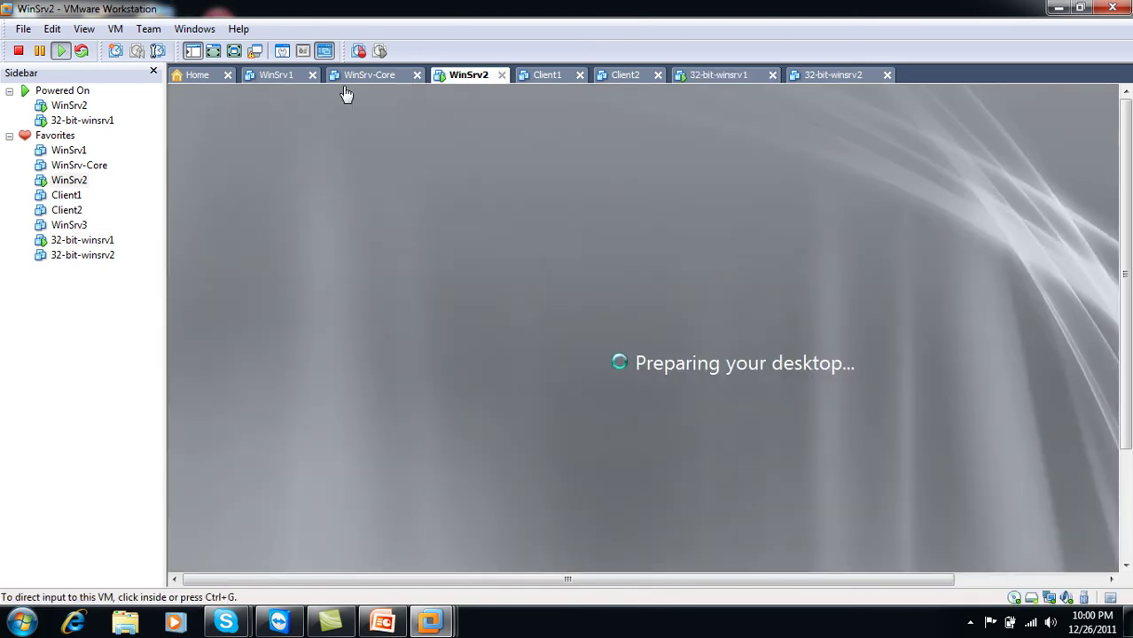
Show WinSrv2 in full screen and refresh its desktop
left_click(234, 50)
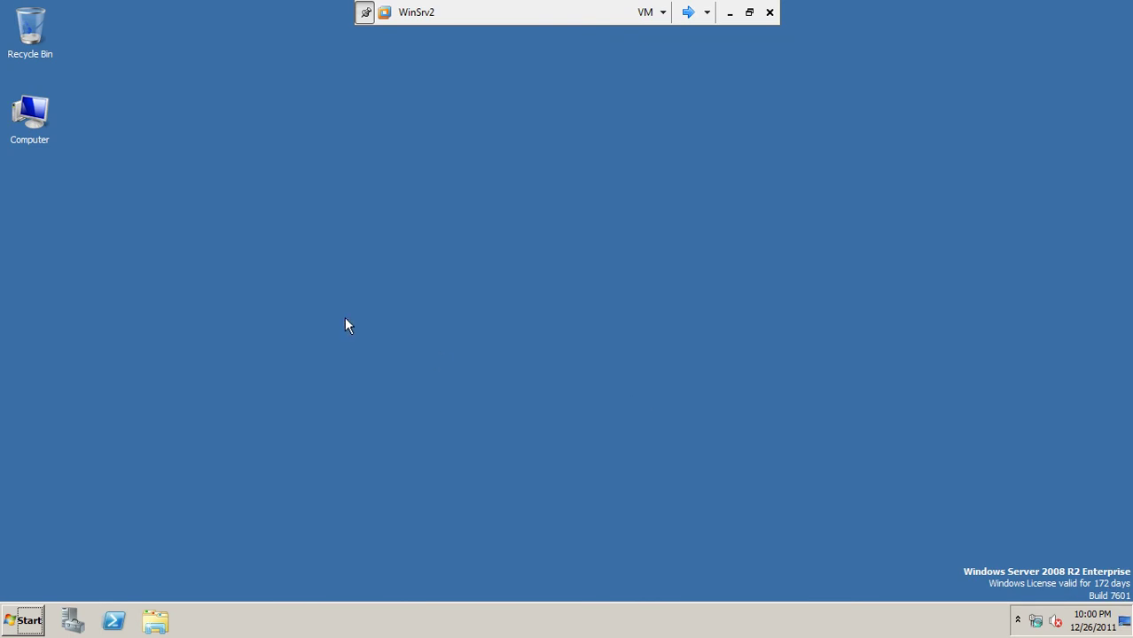
right_click(207, 140)
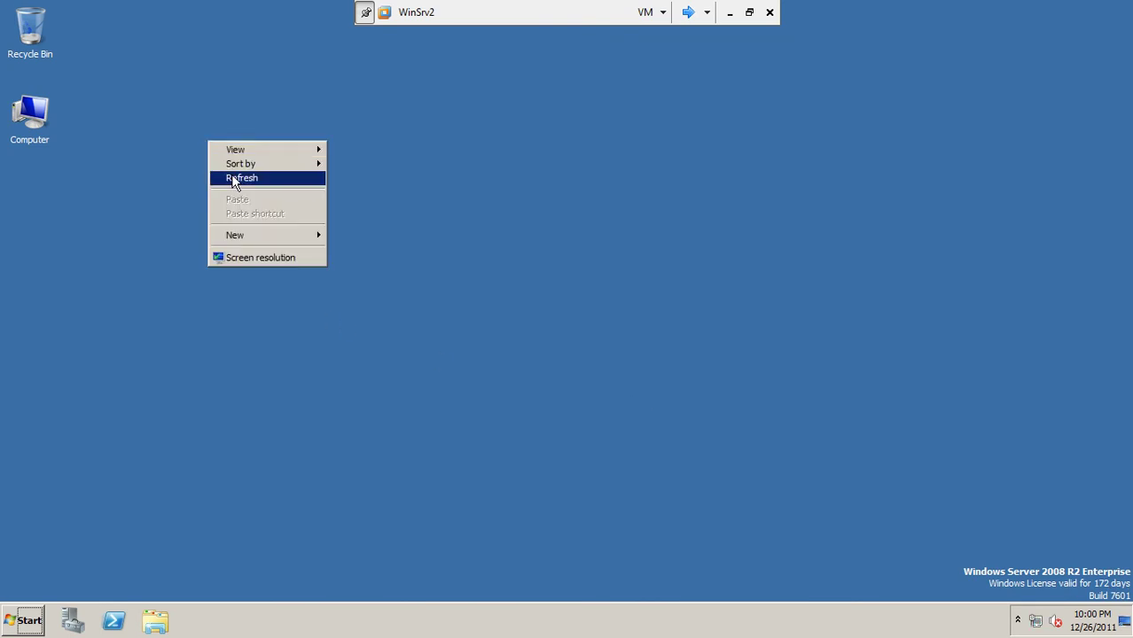
left_click(231, 175)
Launch Windows Server Update Services as administrator on WinSrv2
left_click(23, 621)
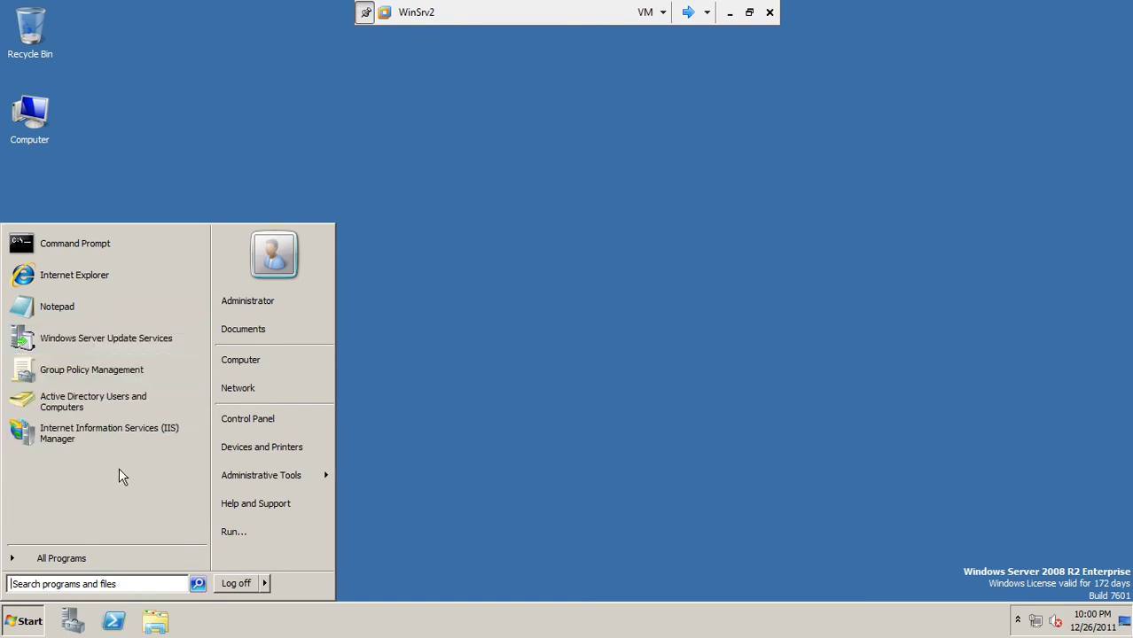
right_click(92, 341)
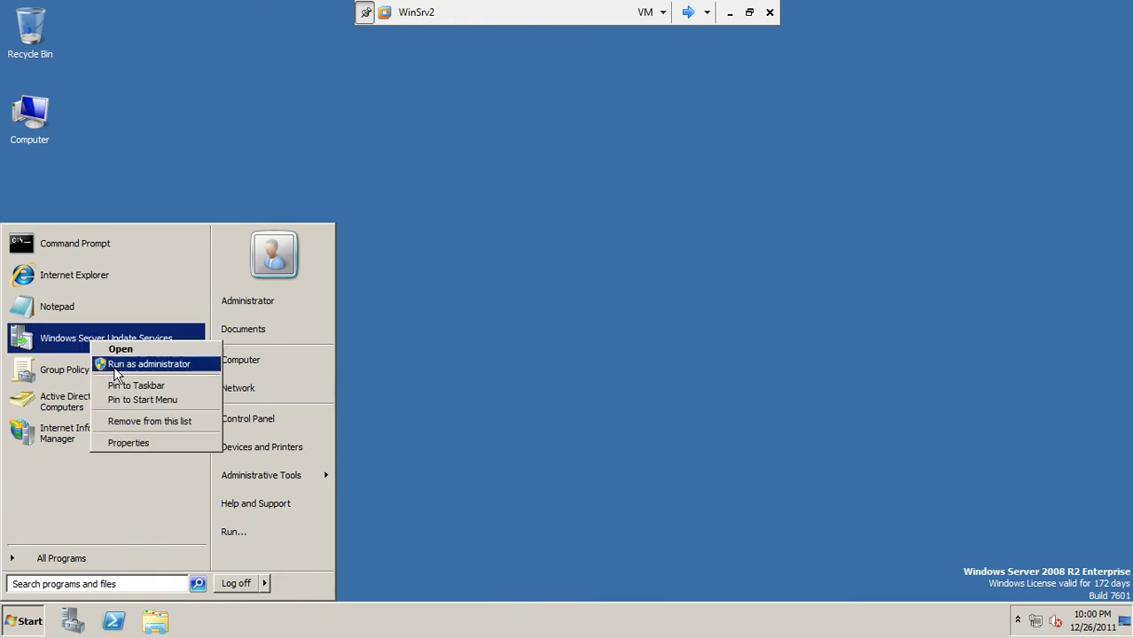
left_click(114, 366)
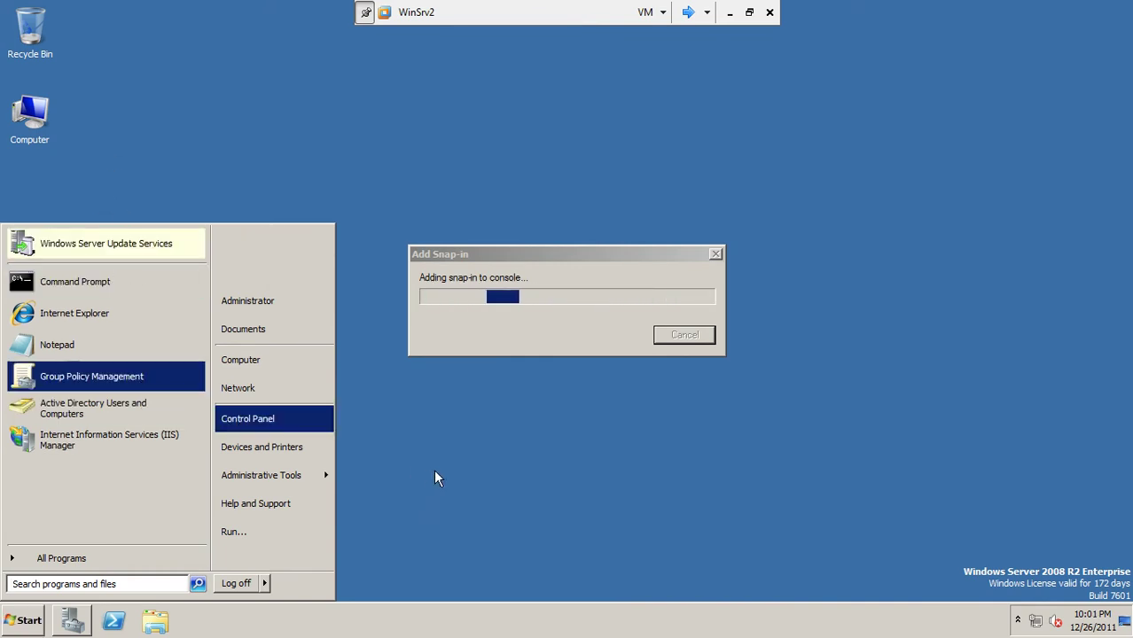
left_click(26, 621)
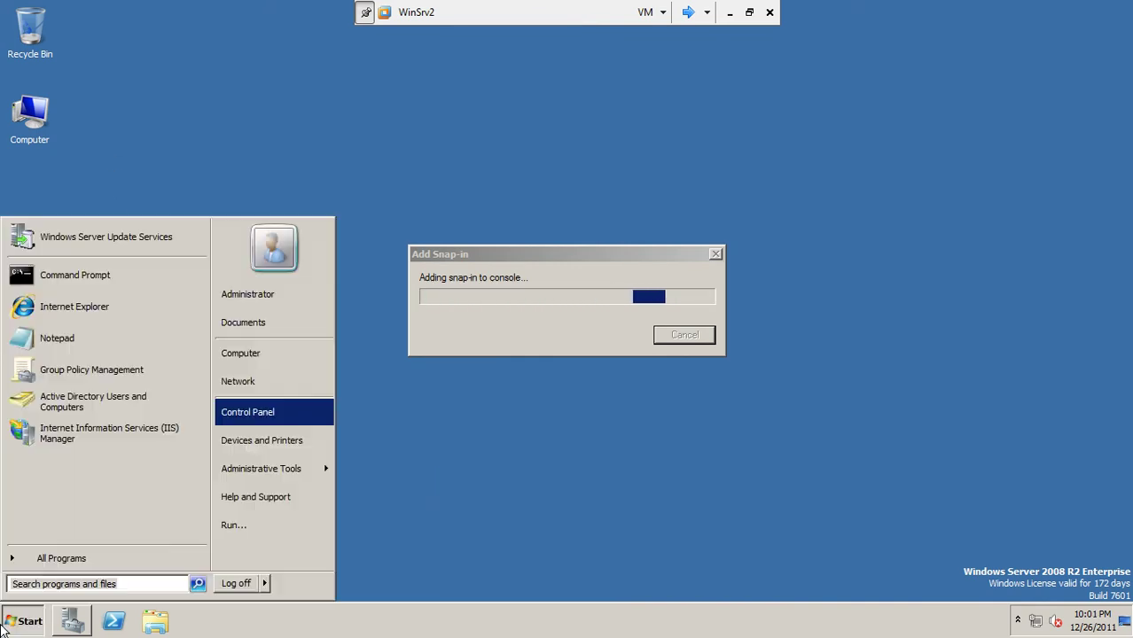
left_click(104, 238)
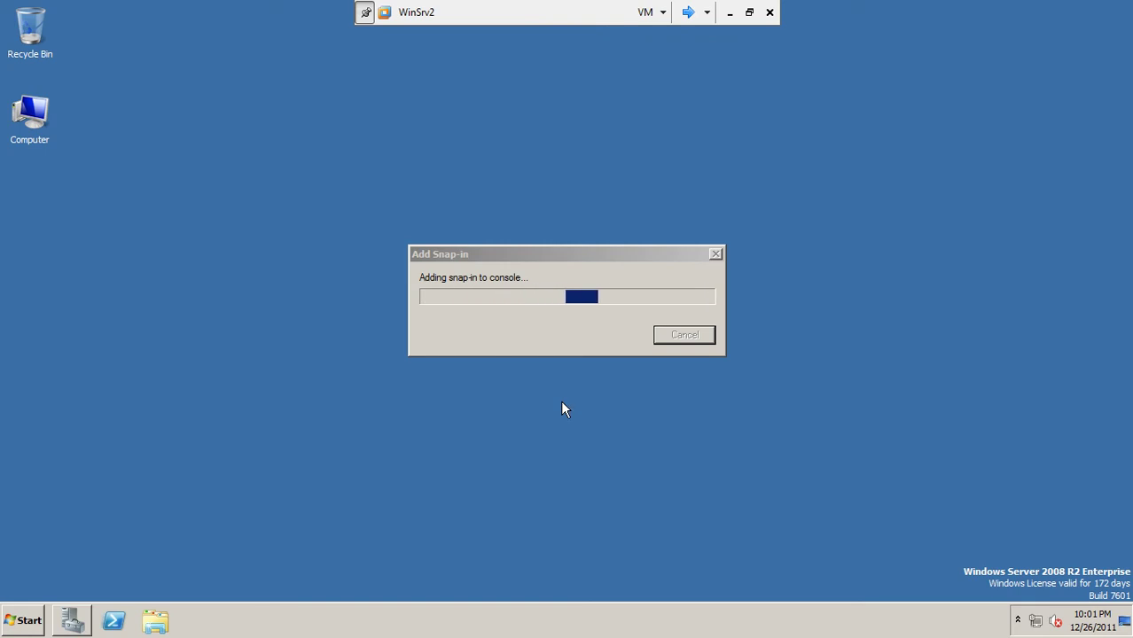
Switch to the 32-bit-winsrv1 virtual machine, refresh its desktop, and return to WinSrv2
left_click(690, 12)
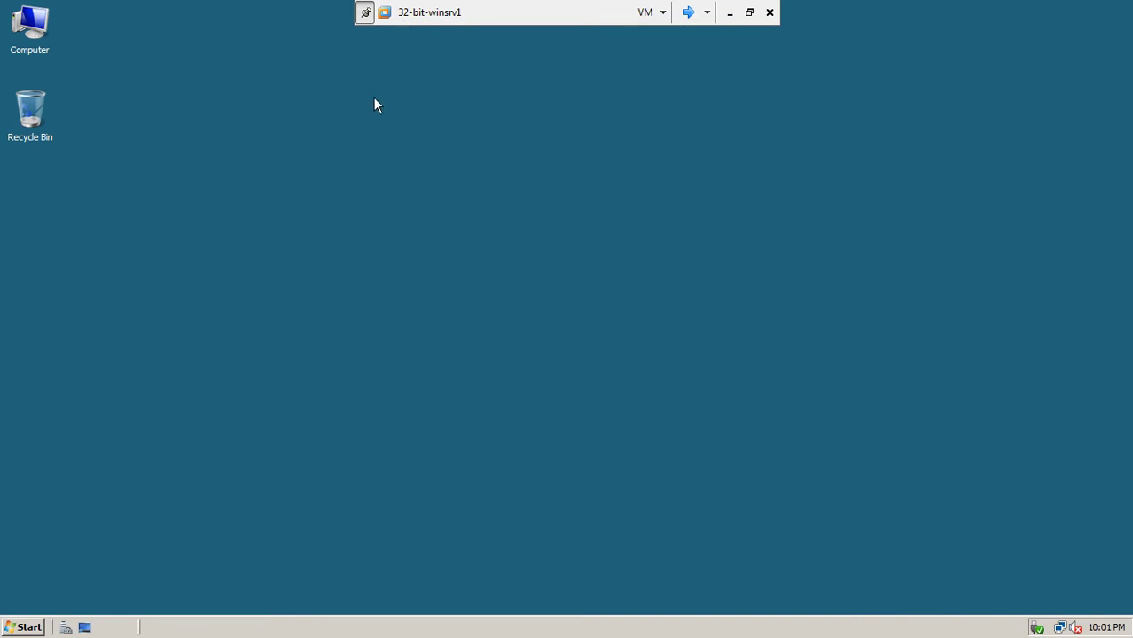
right_click(374, 99)
left_click(400, 136)
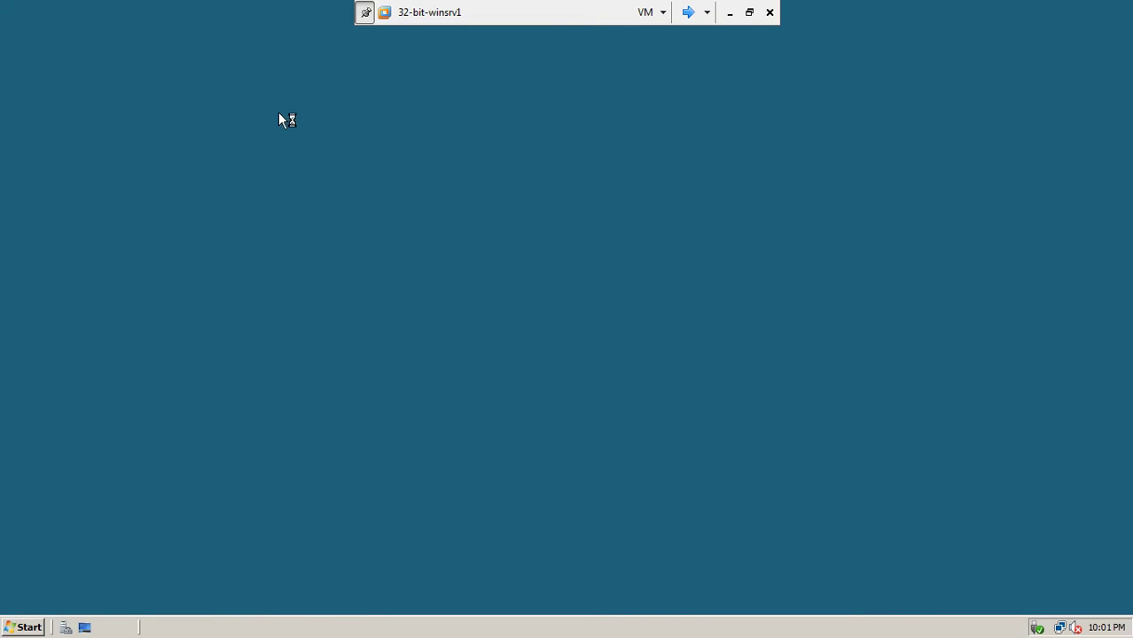
left_click(689, 12)
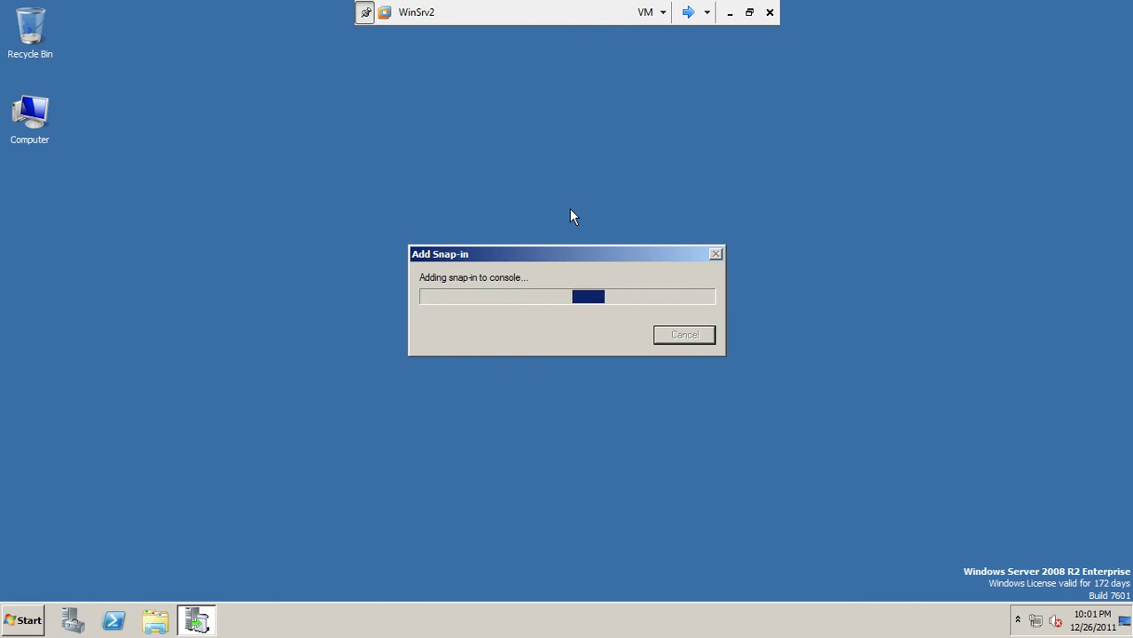
Move the Add Snap-in progress dialog away from the screen's centre and refresh the WinSrv2 desktop twice
left_click_drag(516, 252, 438, 156)
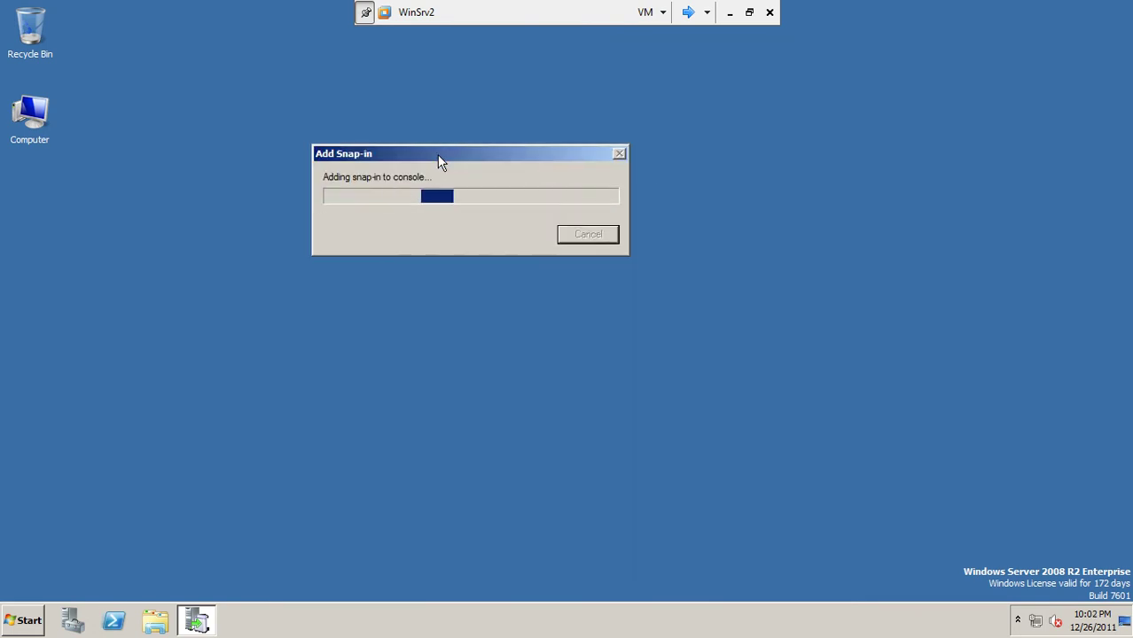
right_click(284, 373)
left_click(310, 409)
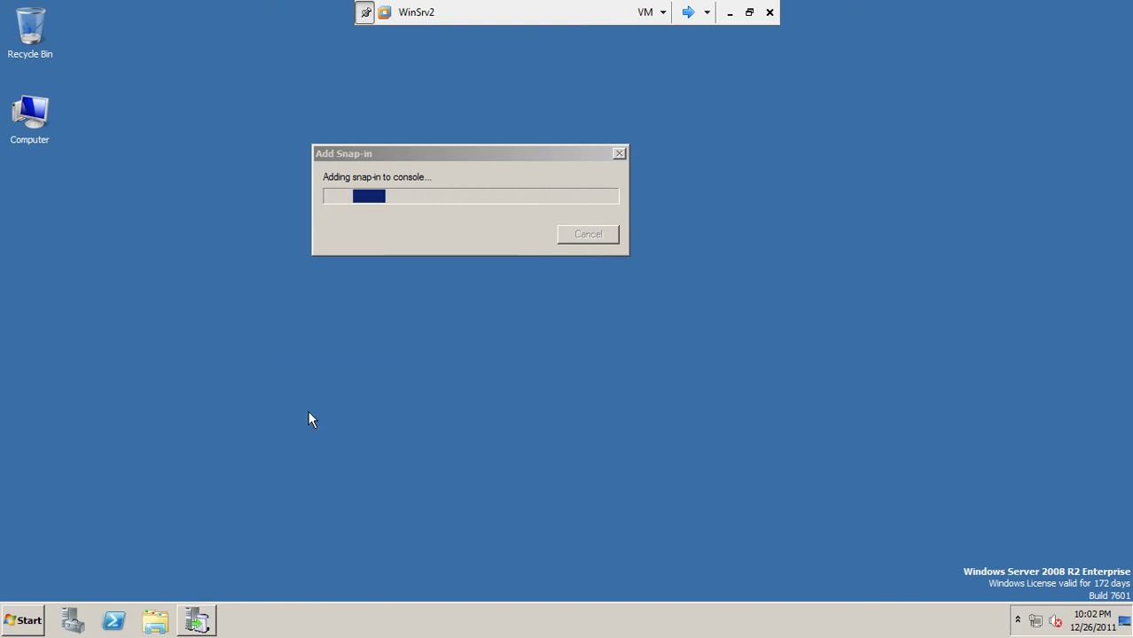
right_click(227, 277)
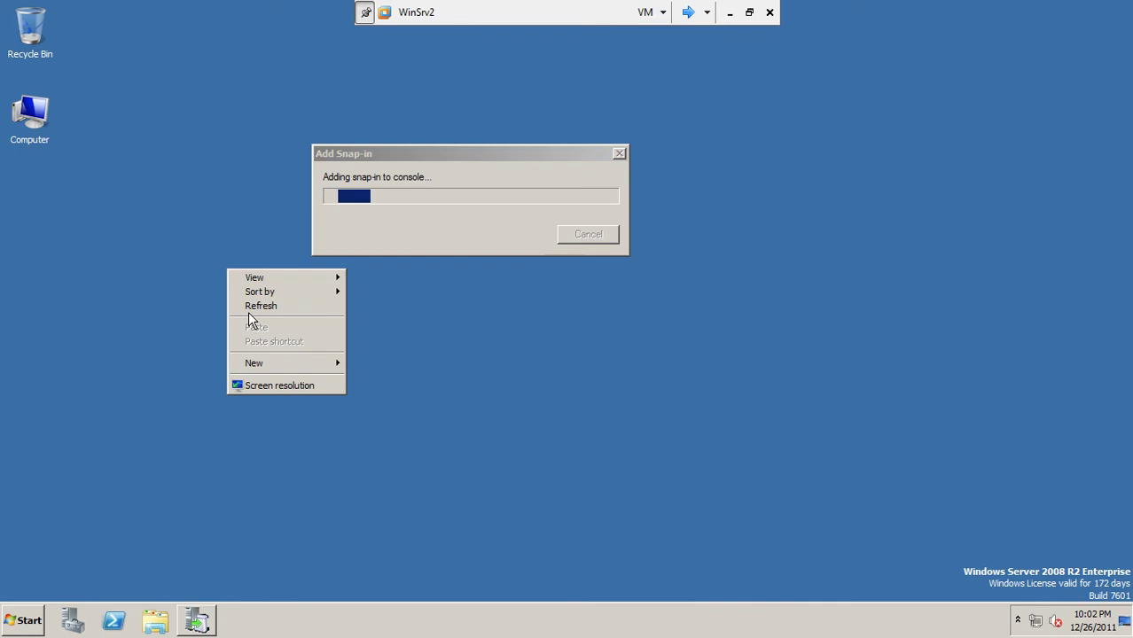
left_click(249, 305)
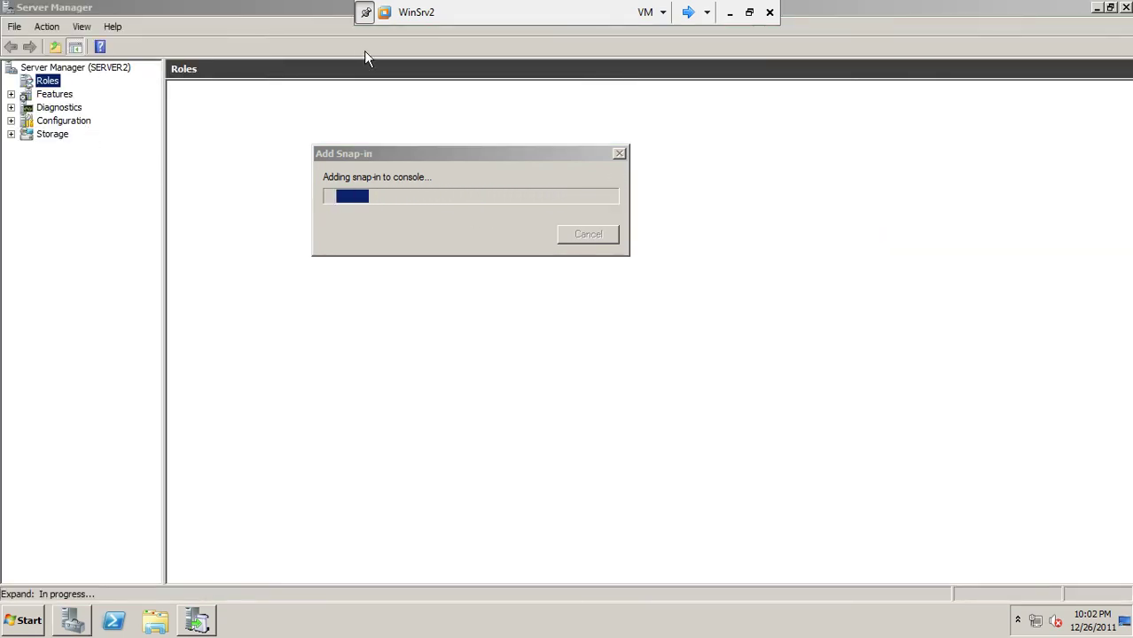
Close Server Manager on WinSrv2 and refresh the desktop
left_click(1127, 7)
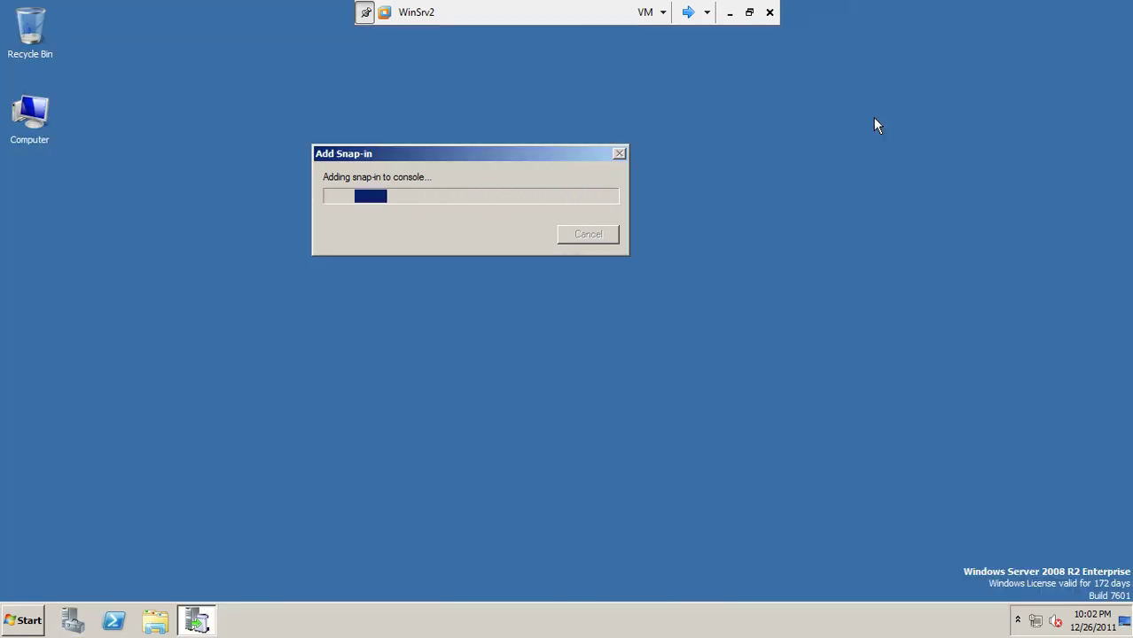
right_click(337, 370)
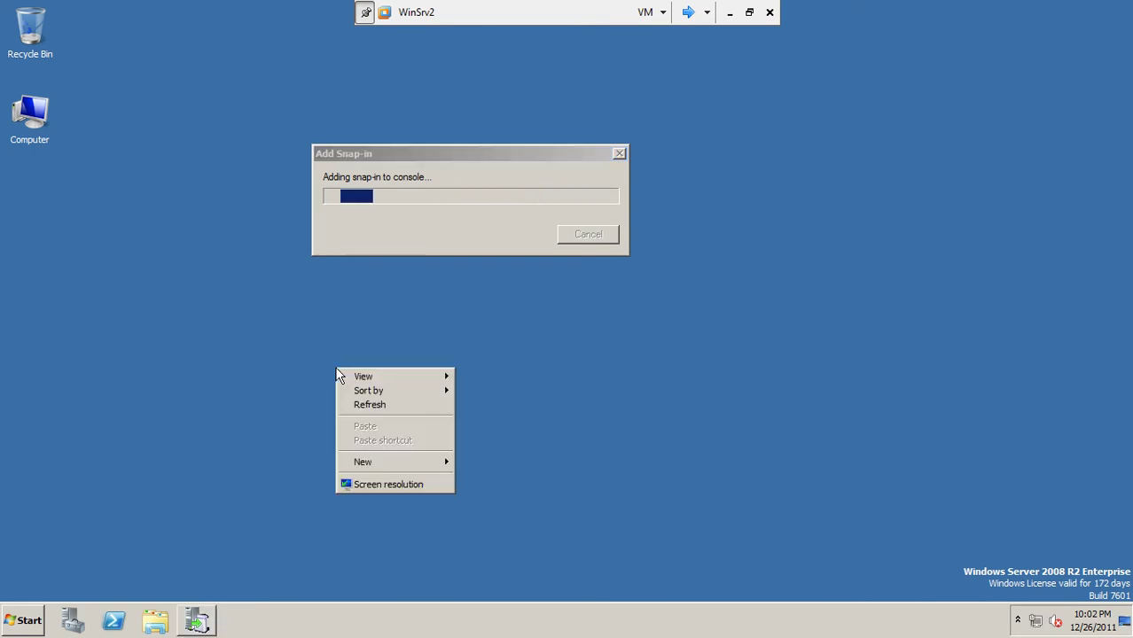
left_click(367, 406)
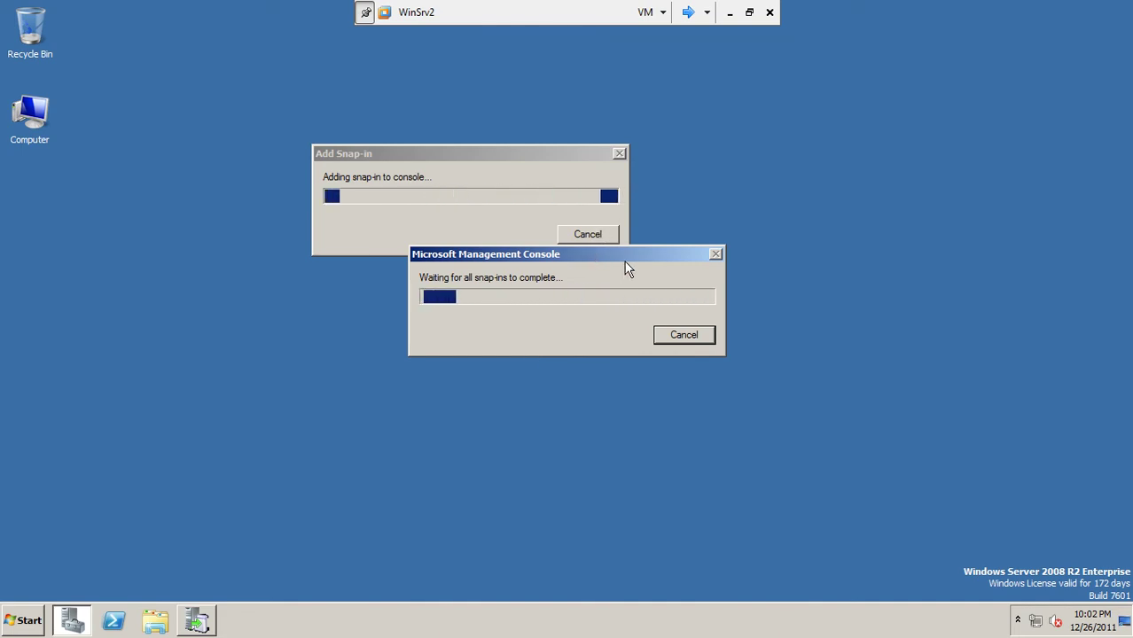
End the unresponsive Update Services snap-in, unload it while continuing to run, and end the remaining Management Console snap-ins
left_click_drag(625, 263, 433, 310)
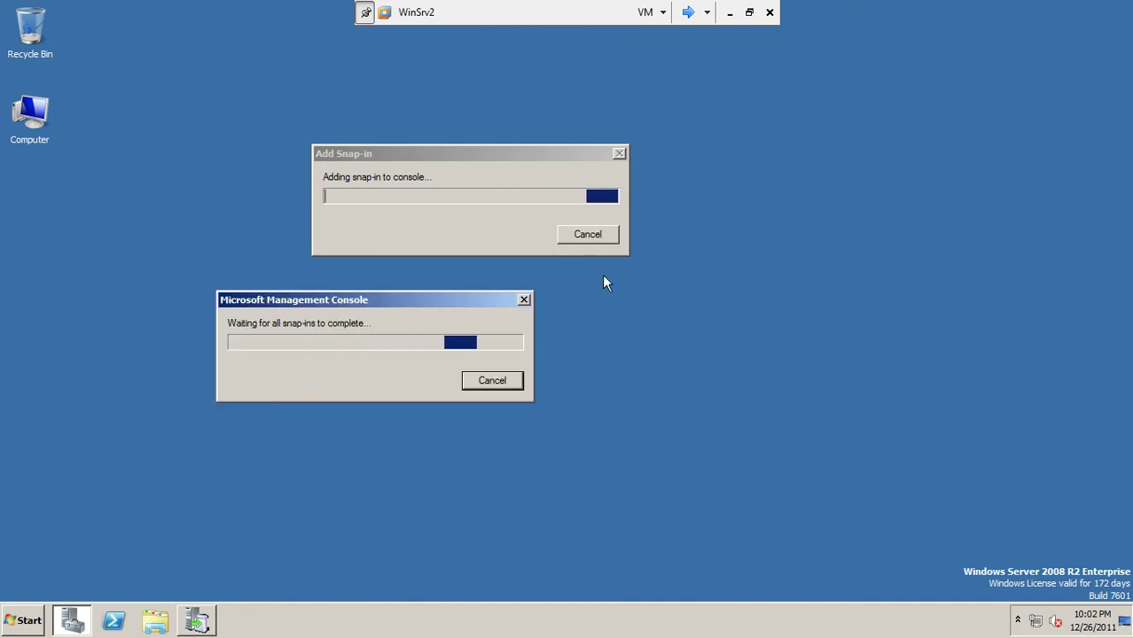
left_click(586, 233)
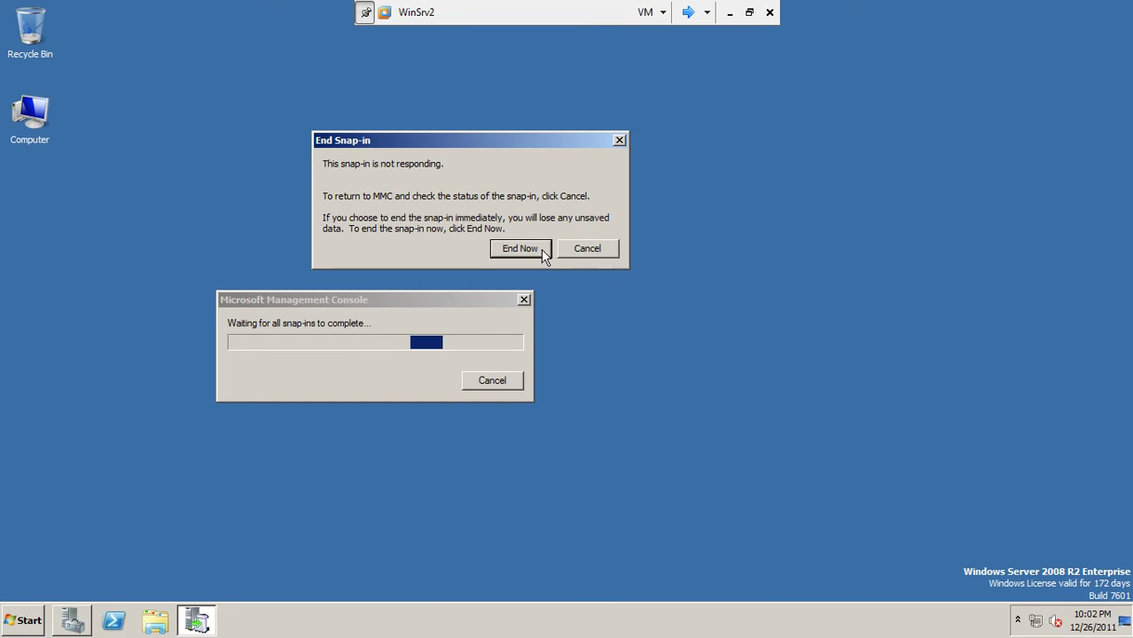
left_click(521, 248)
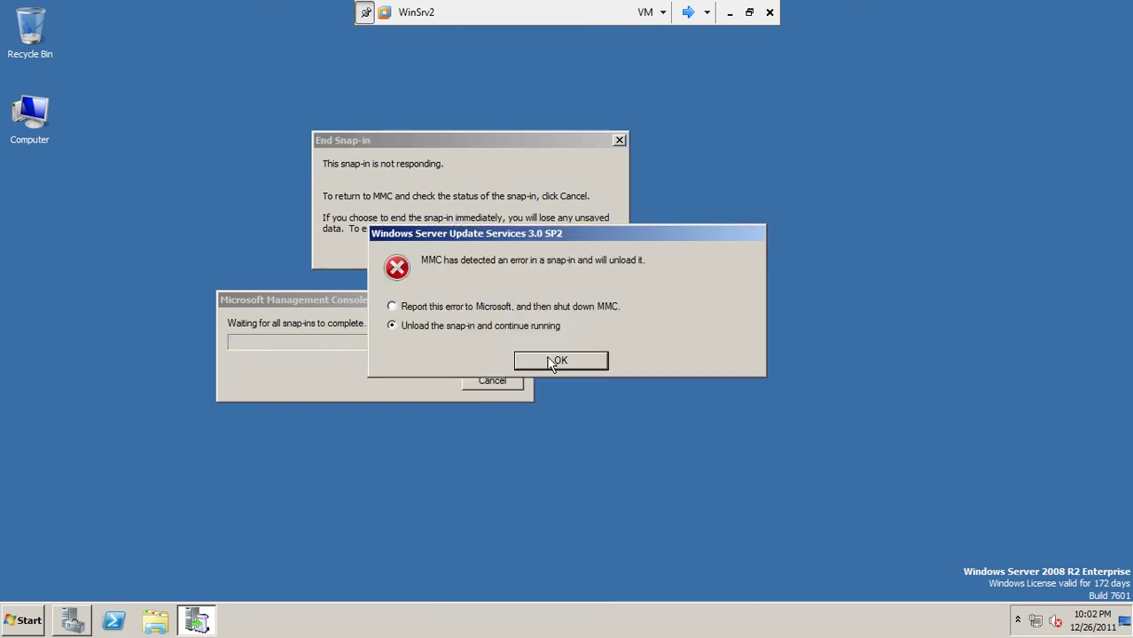
left_click(541, 358)
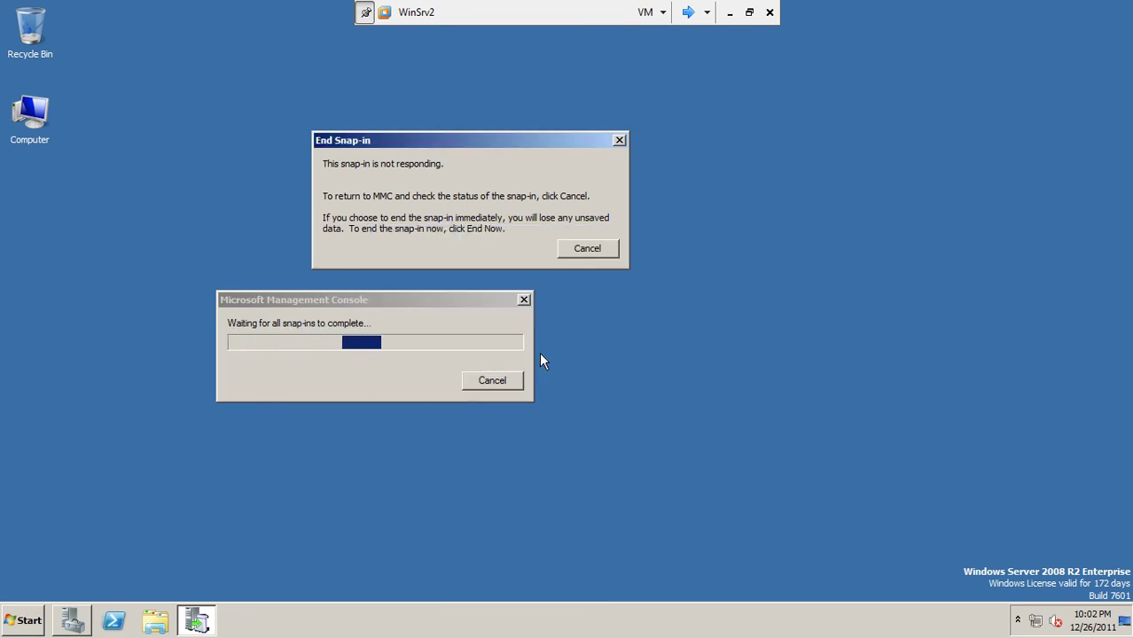
left_click(697, 395)
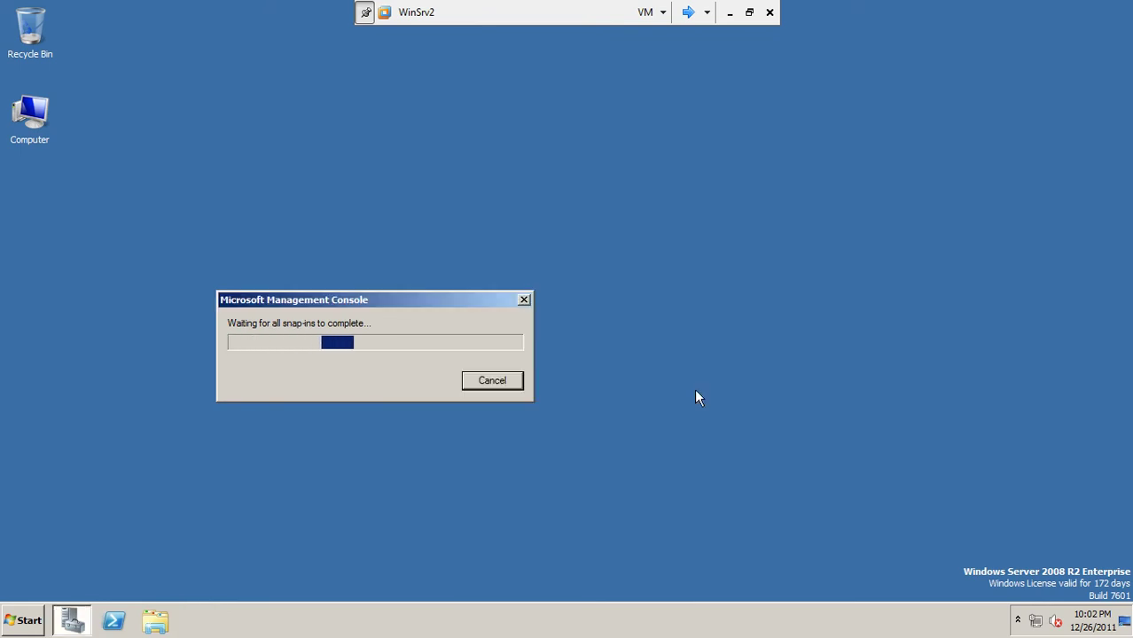
left_click(431, 414)
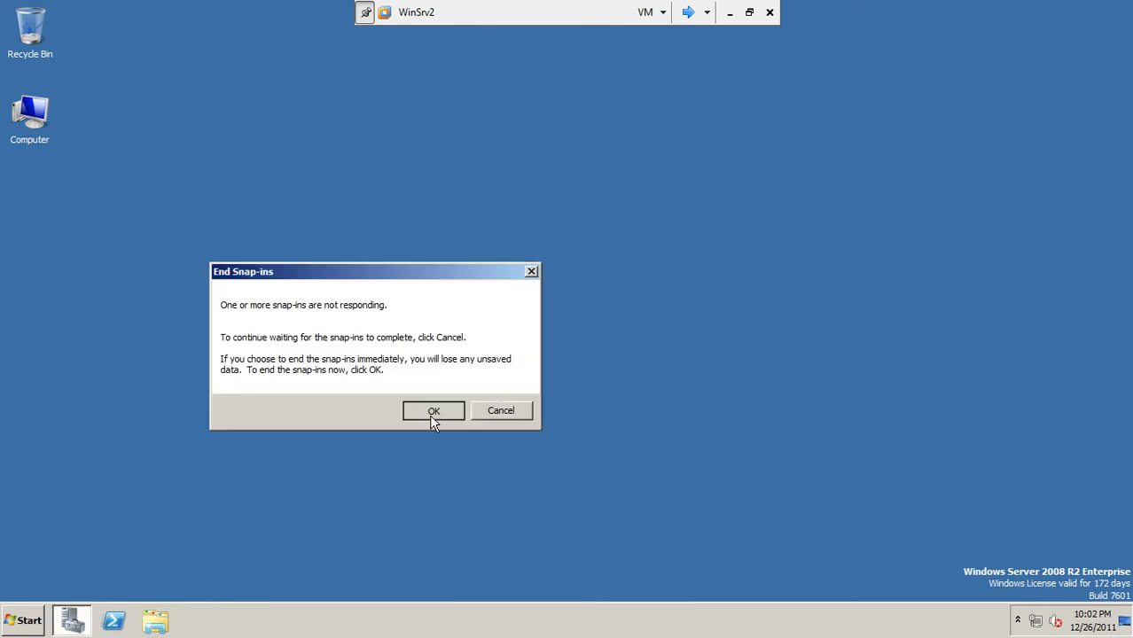
Try to reopen Windows Server Update Services, refreshing the desktop while it loads, and close the Update Services console
left_click(26, 626)
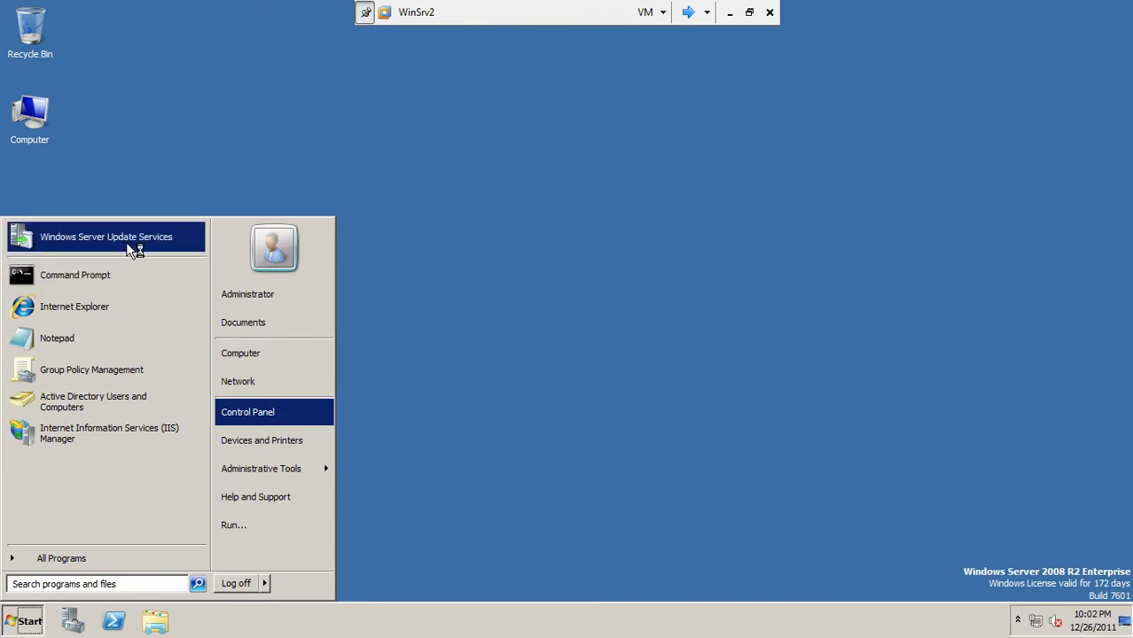
left_click(429, 332)
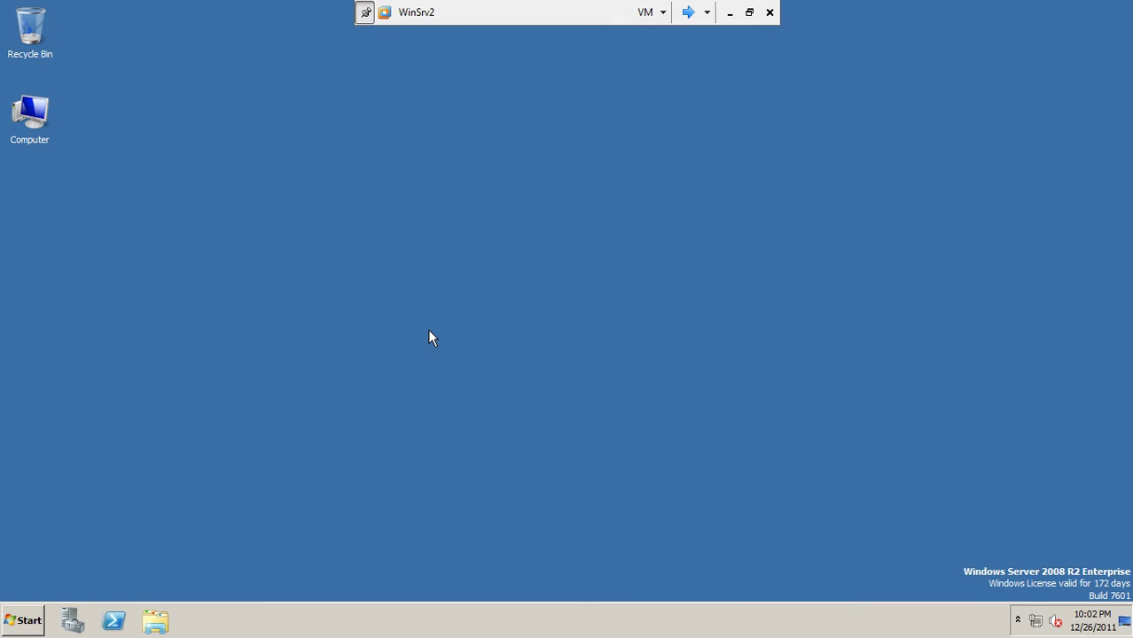
right_click(429, 332)
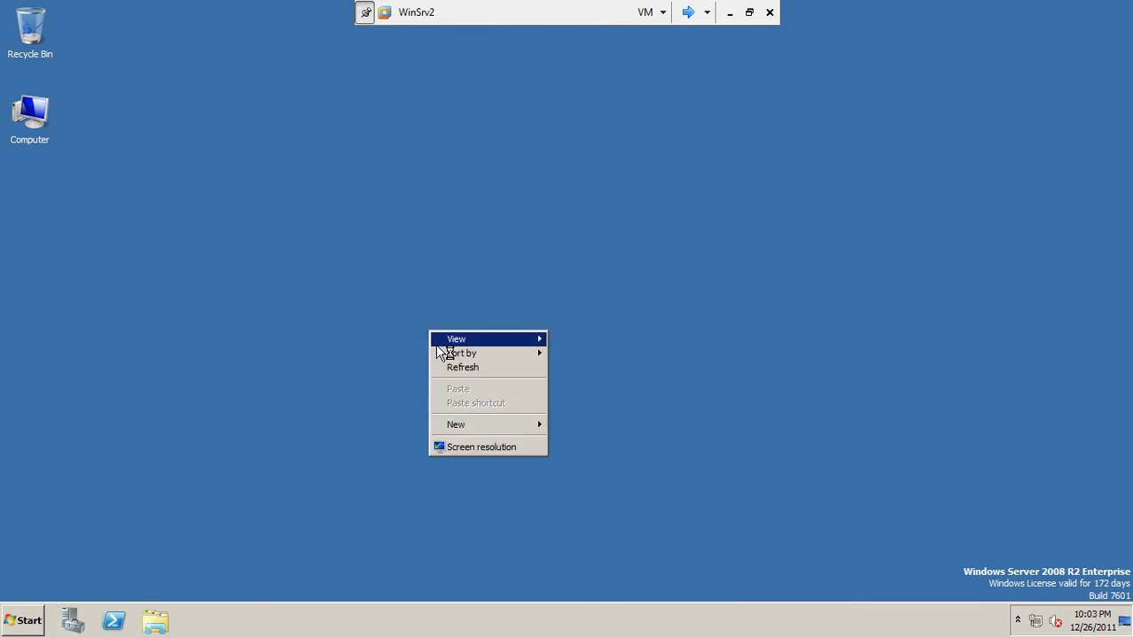
left_click(447, 365)
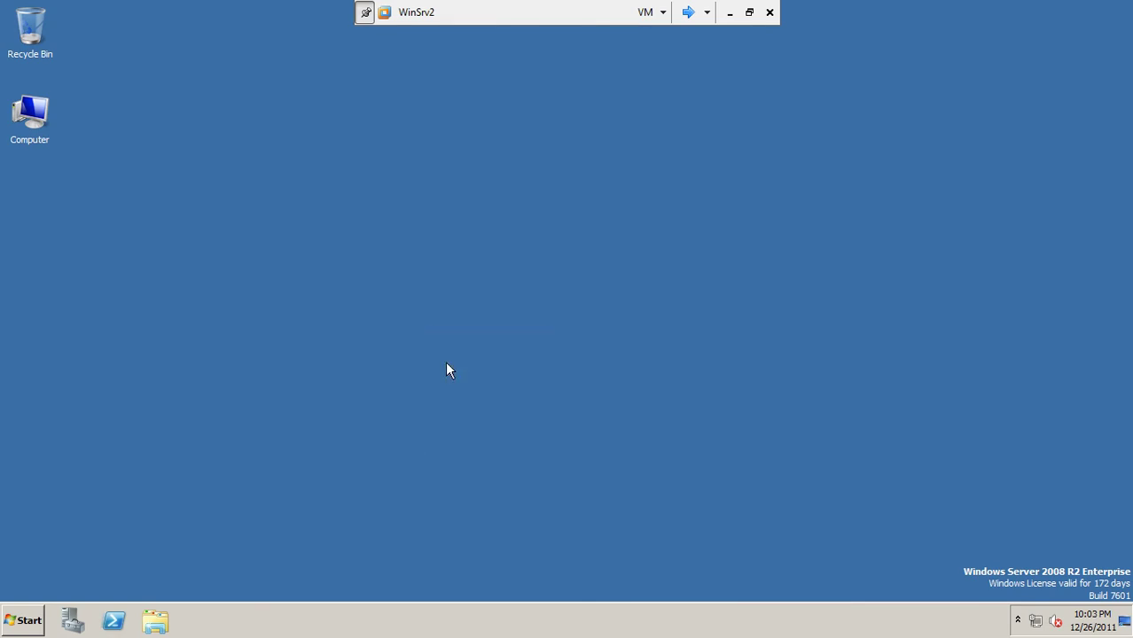
right_click(387, 202)
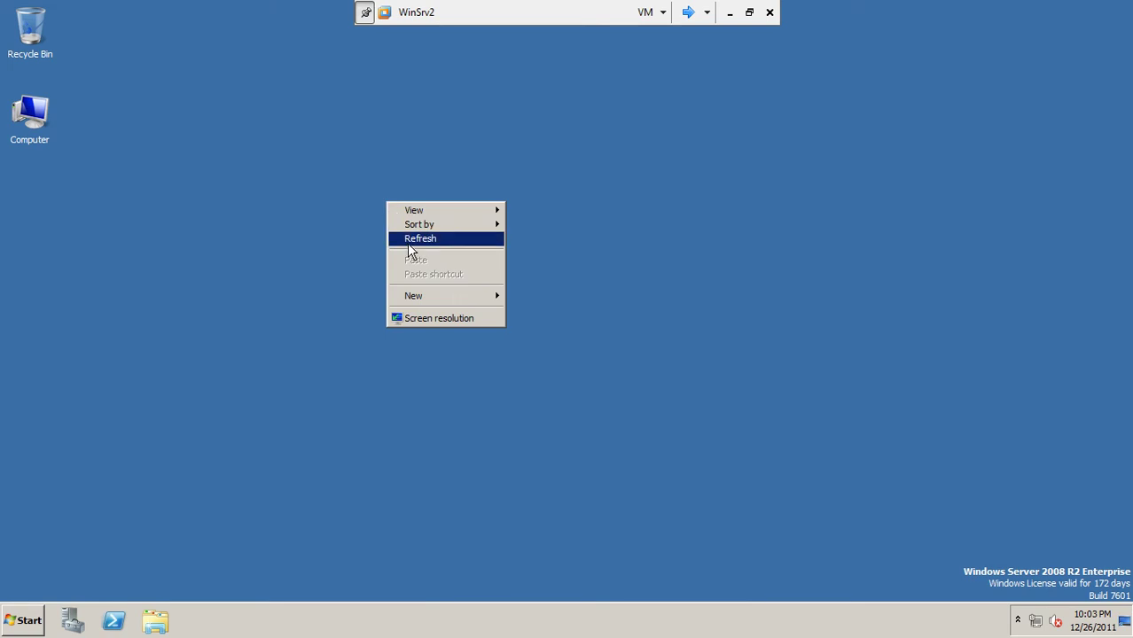
left_click(408, 243)
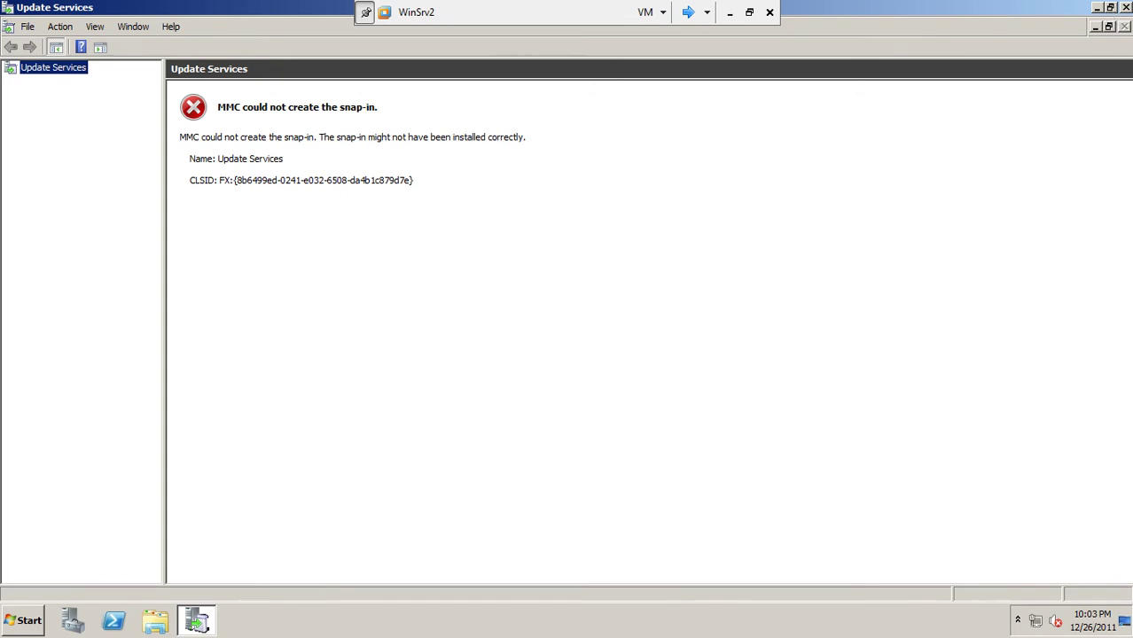
left_click(1123, 8)
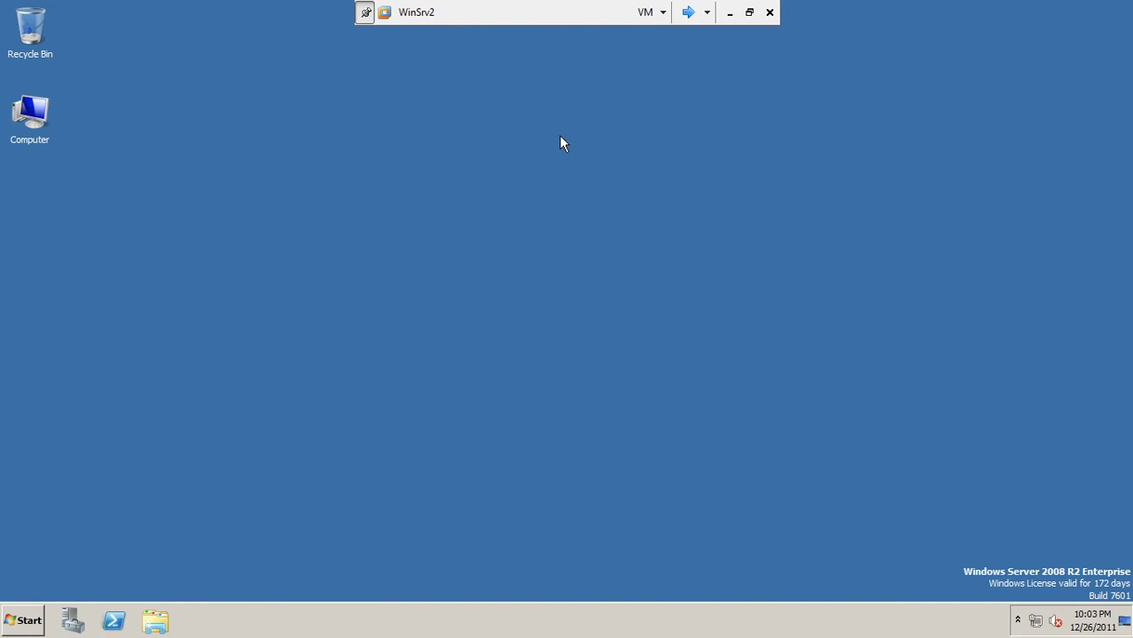
Shut down WinSrv2 with the reason Operating System: Recovery (Planned)
left_click(18, 623)
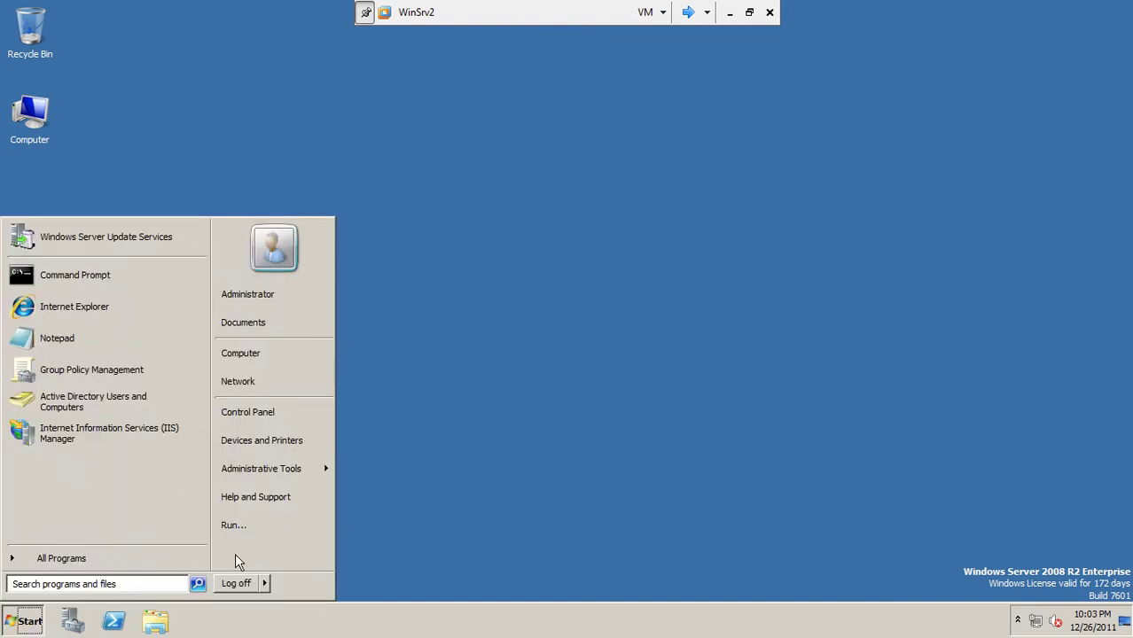
left_click(265, 585)
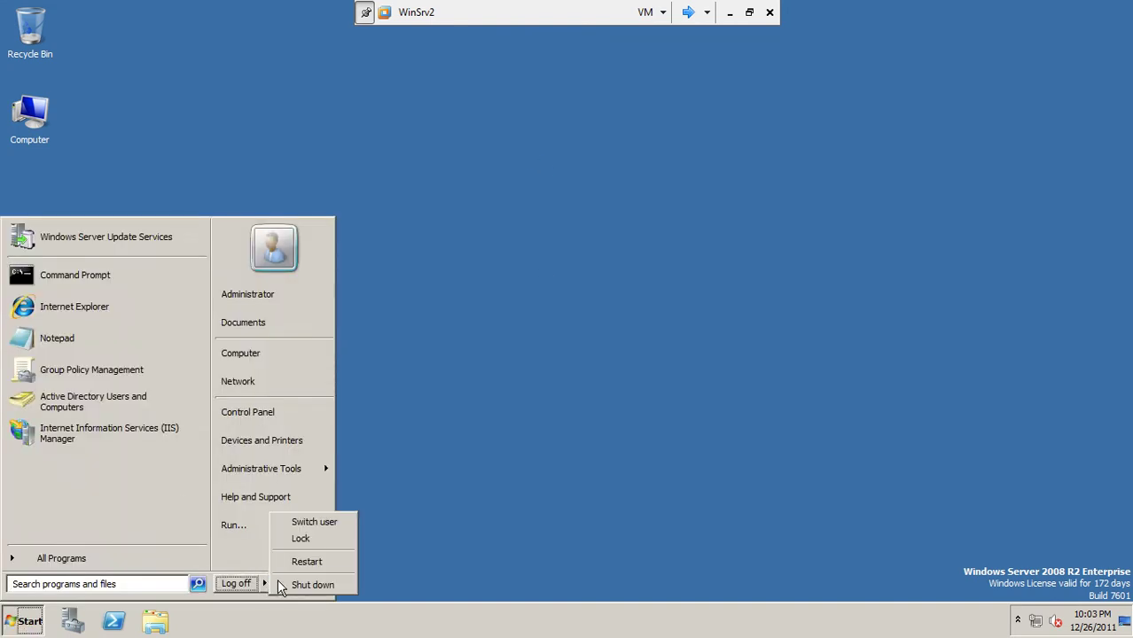
left_click(306, 582)
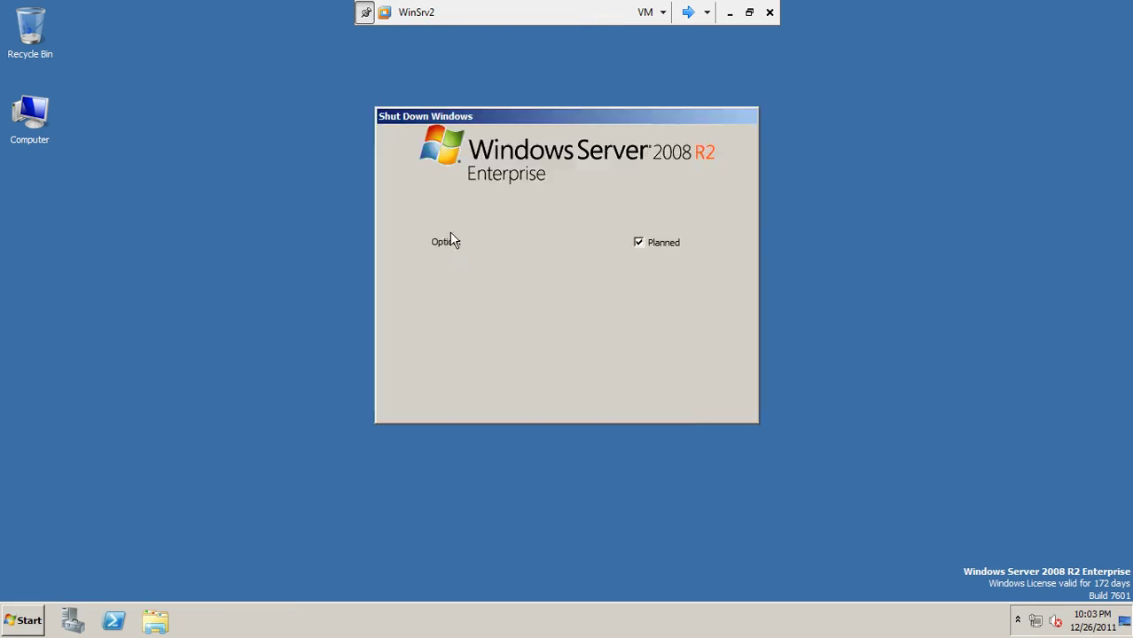
left_click(493, 263)
left_click(486, 310)
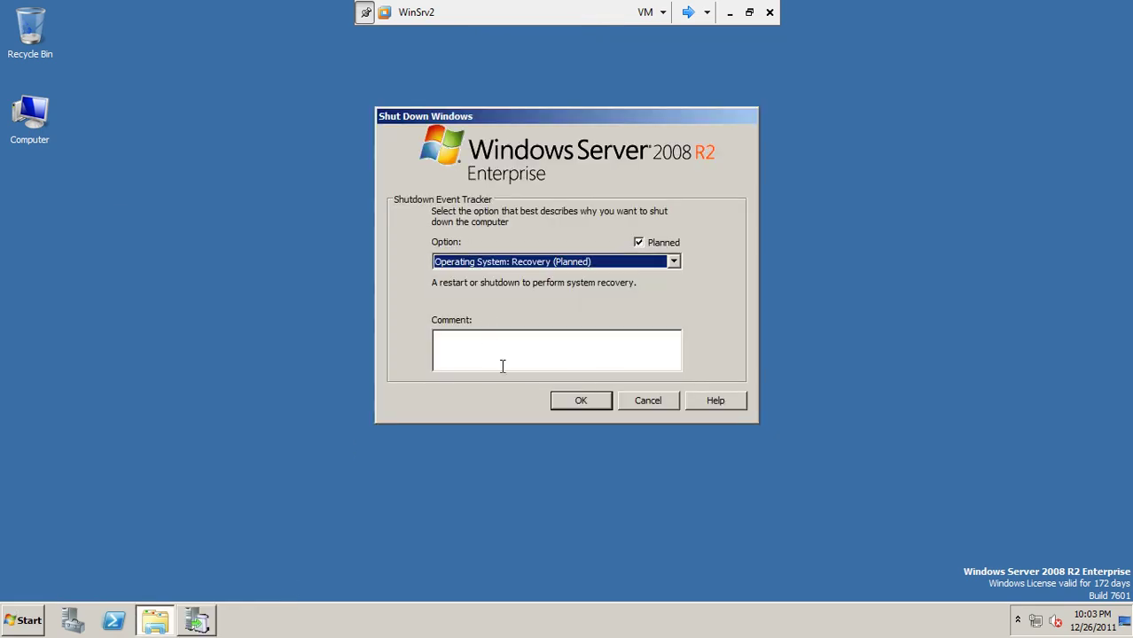
left_click(577, 402)
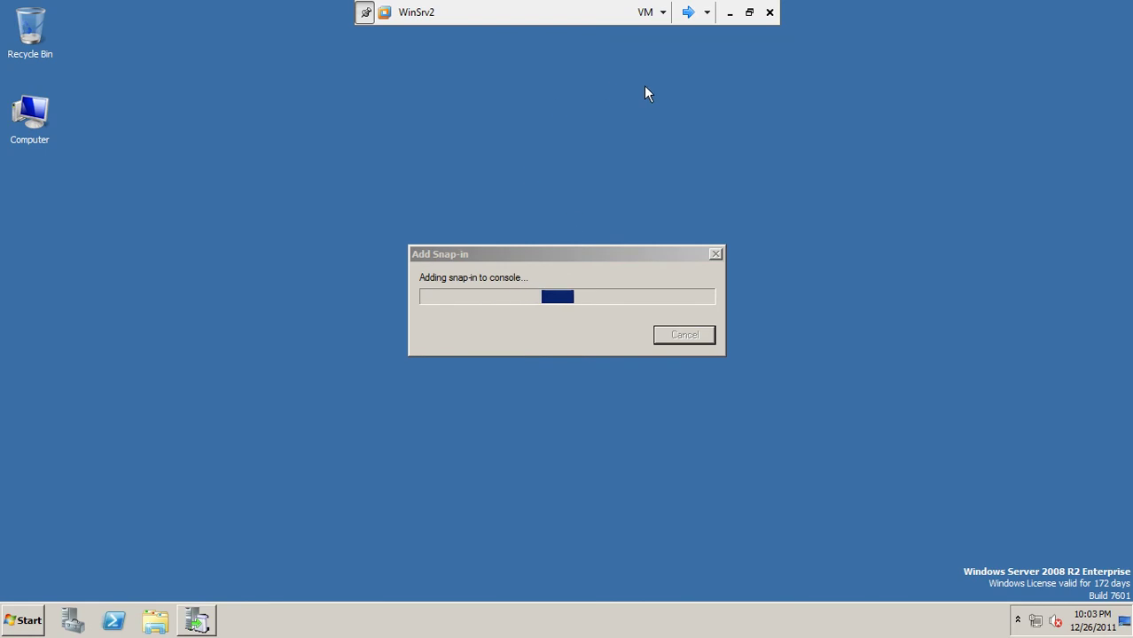
Leave full screen and power off the WinSrv2 virtual machine from VMware Workstation
left_click(751, 12)
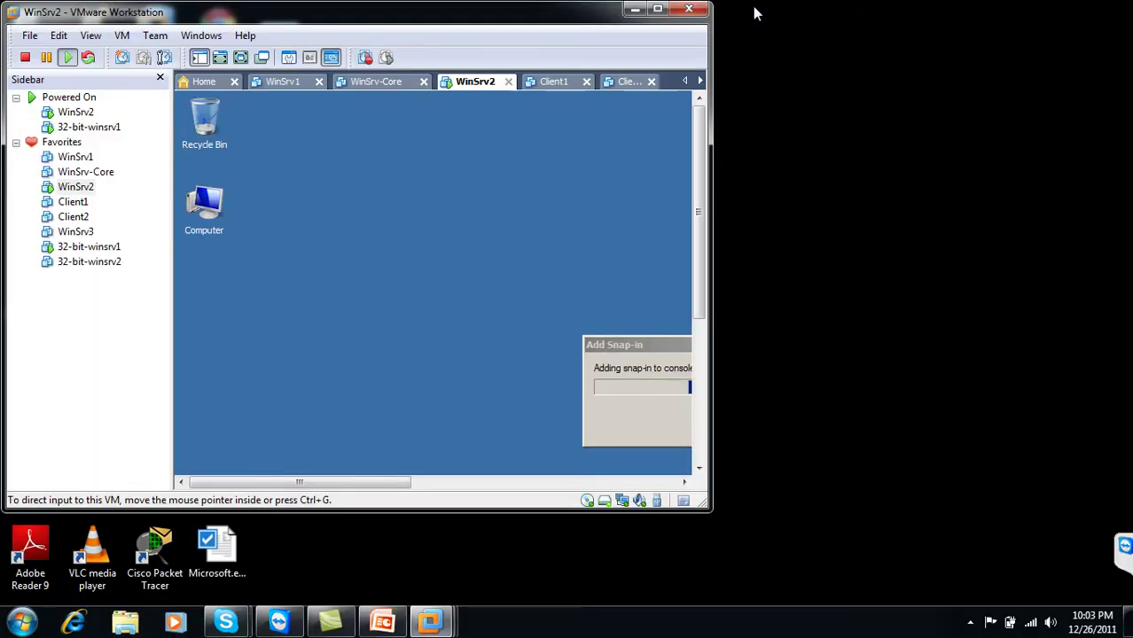
left_click(25, 57)
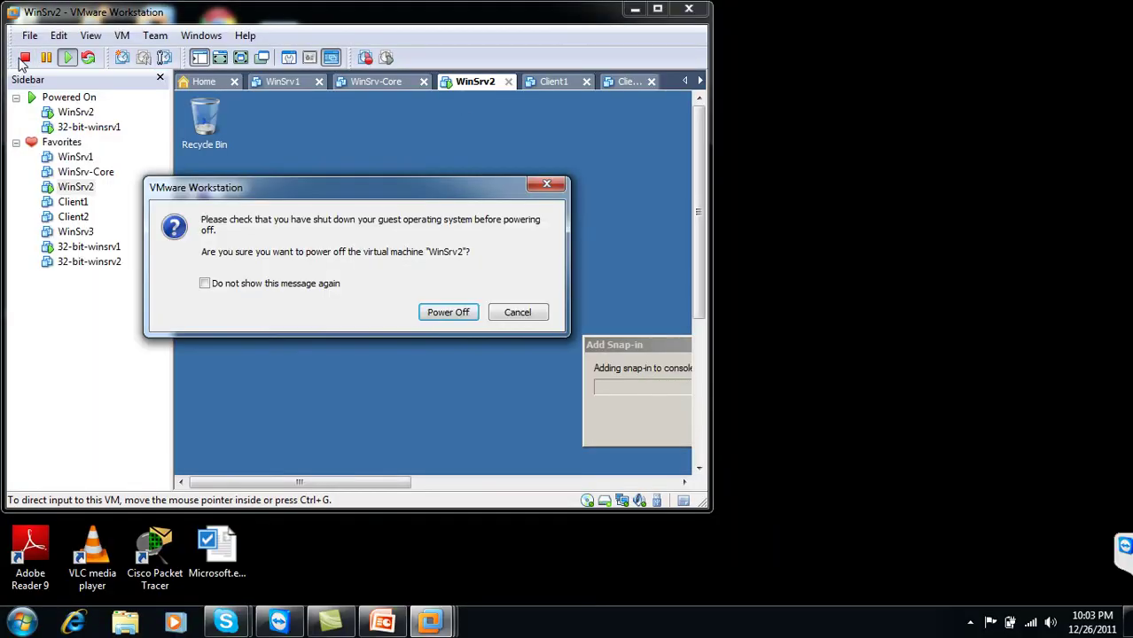
left_click(421, 308)
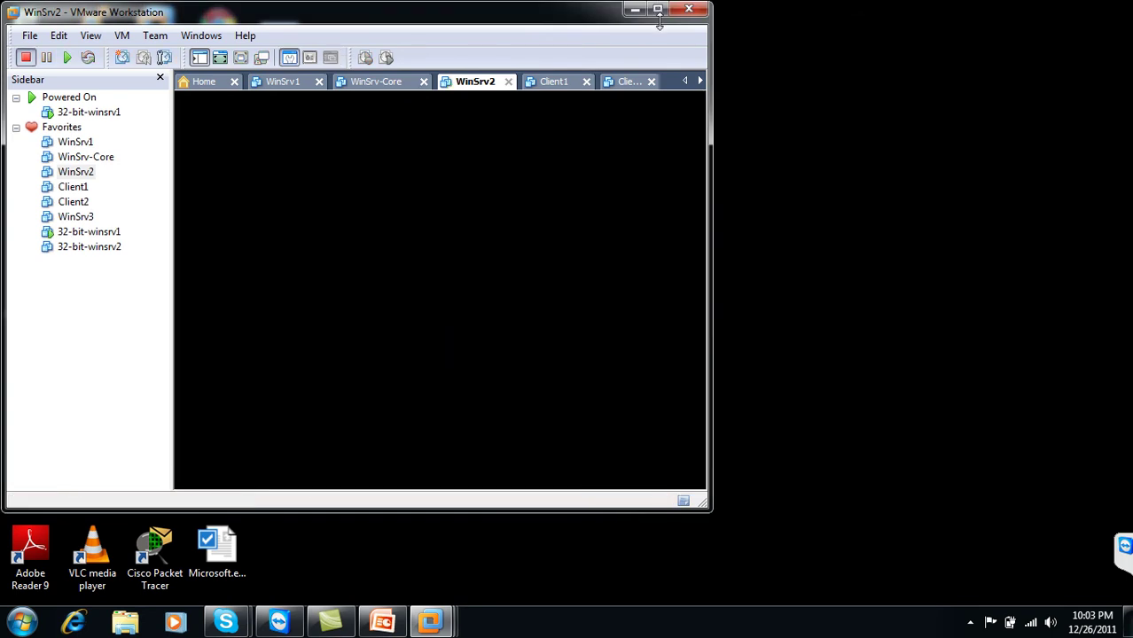
Maximize the VMware Workstation window and show the 32-bit-winsrv1 virtual machine in full screen
left_click(657, 9)
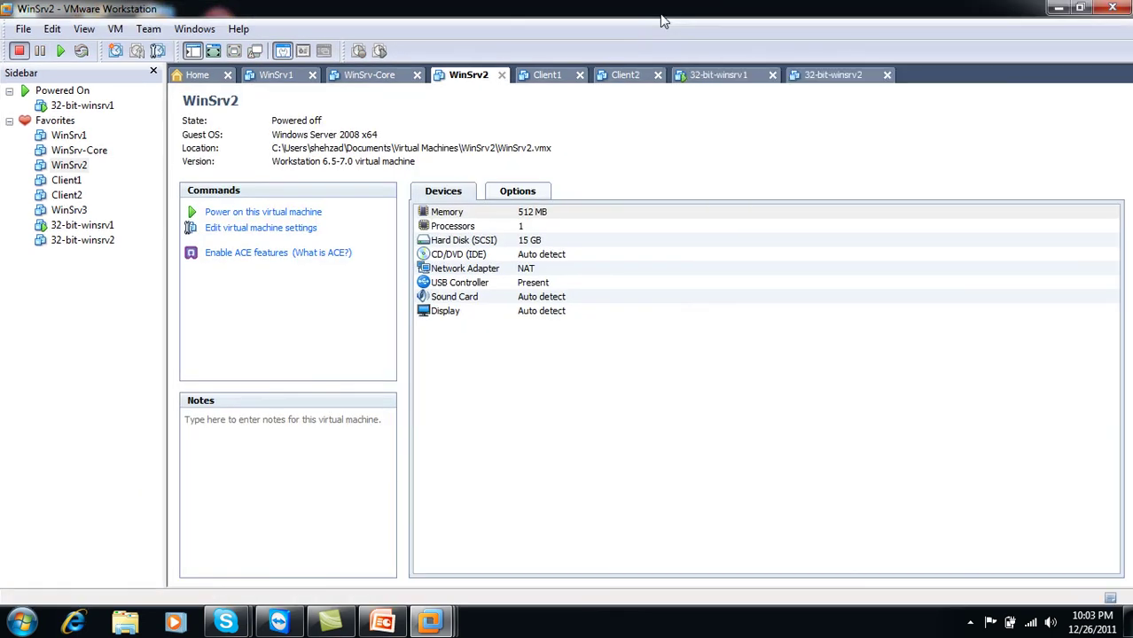
left_click(716, 82)
left_click(232, 52)
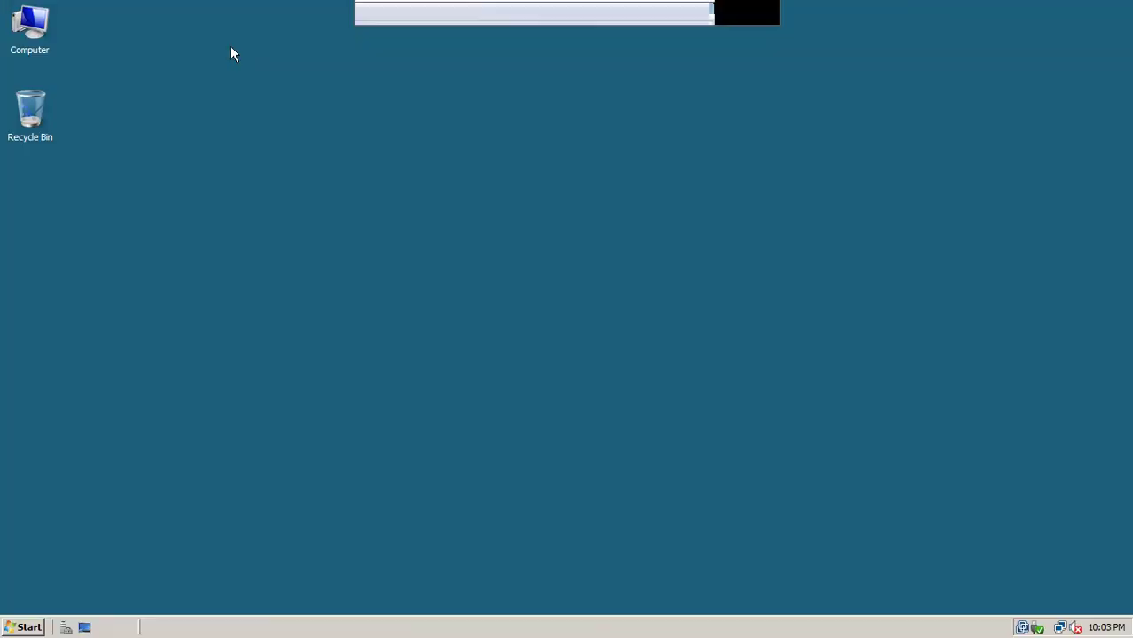
Refresh the 32-bit-winsrv1 desktop and open Computer
right_click(419, 119)
left_click(436, 153)
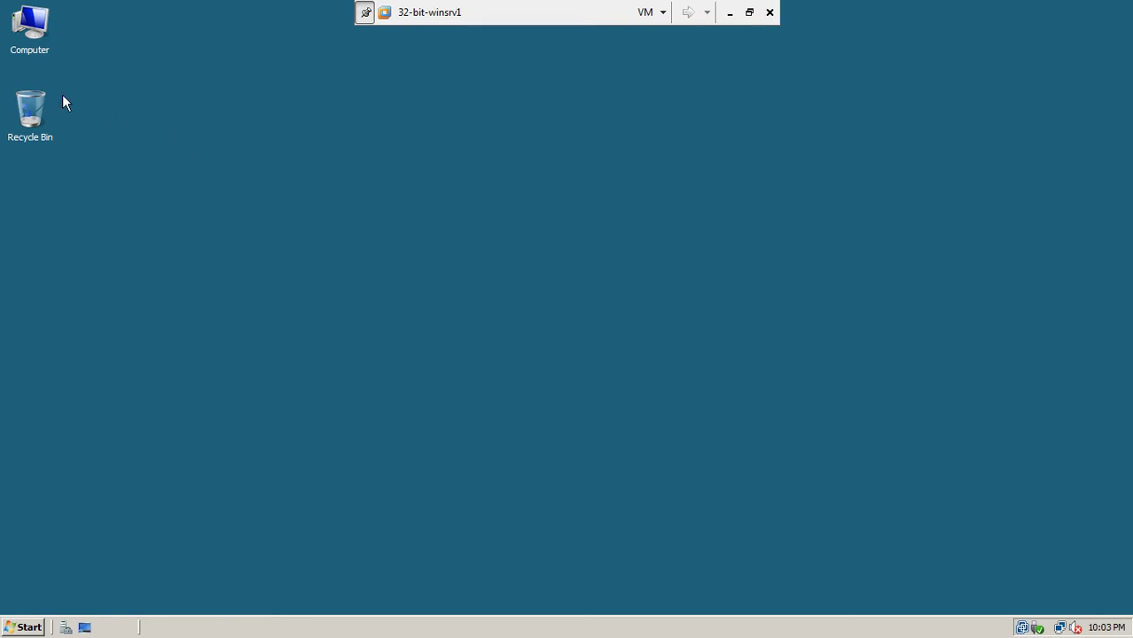
double_click(34, 32)
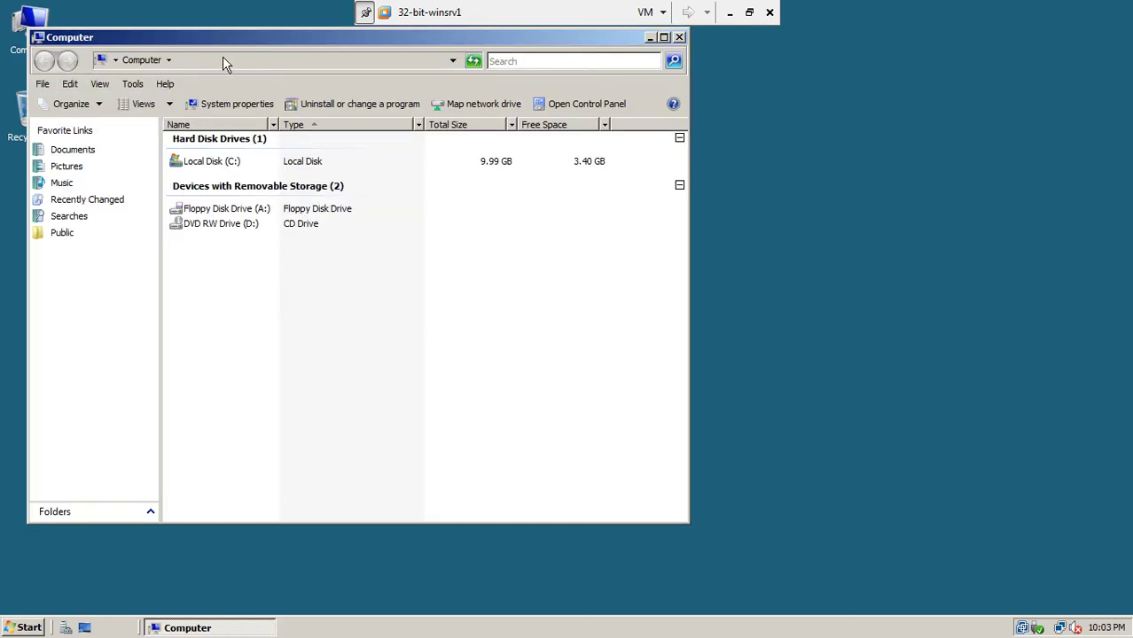
Maximize the Computer window, open Local Disk (C:) and create a new folder named Backup there
double_click(235, 42)
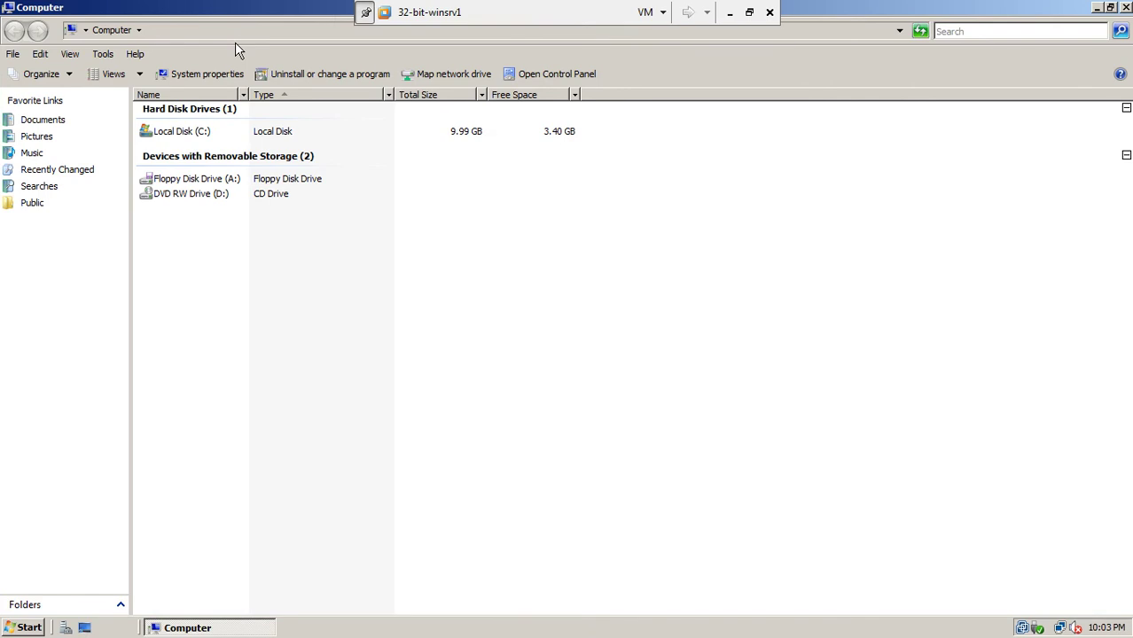
left_click(188, 140)
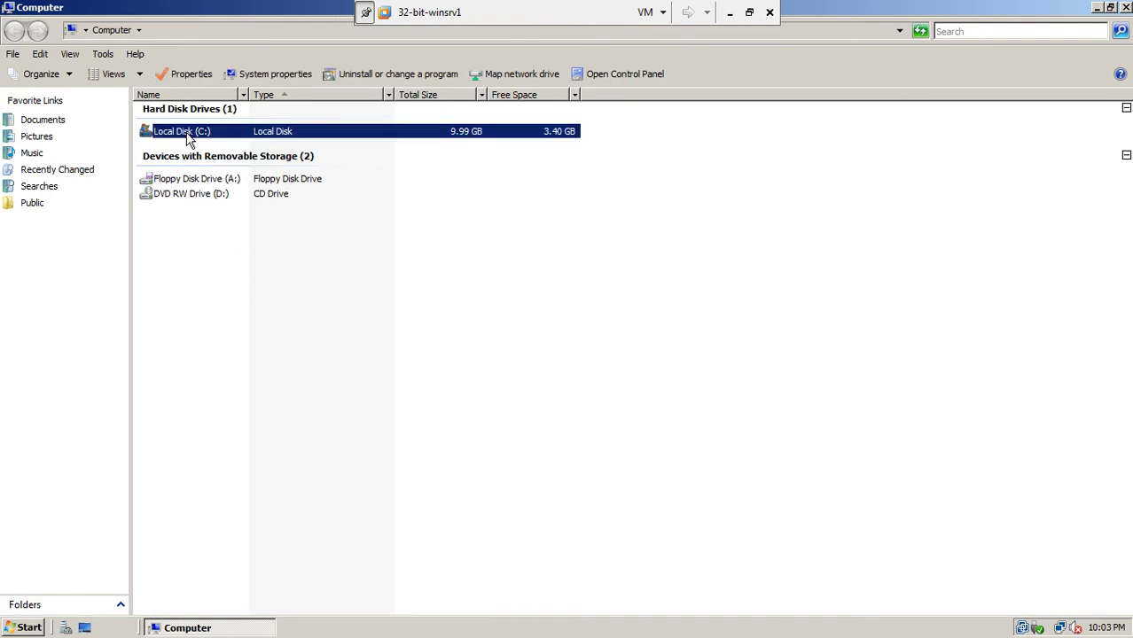
double_click(187, 136)
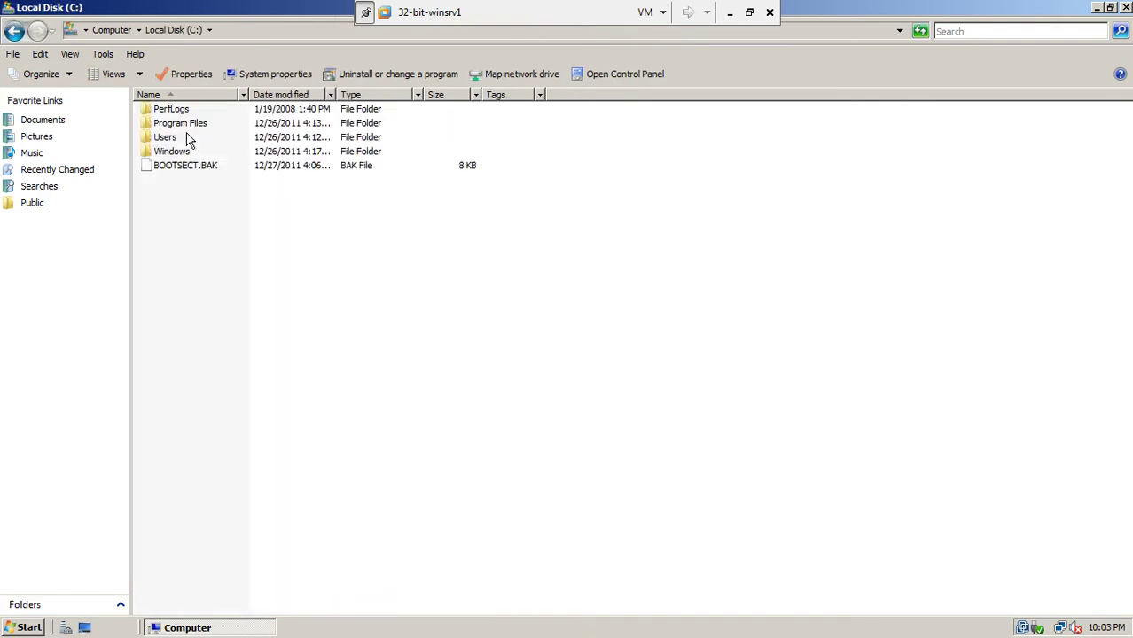
right_click(203, 225)
mouse_move(245, 348)
left_click(312, 351)
type("Backup")
key("Return")
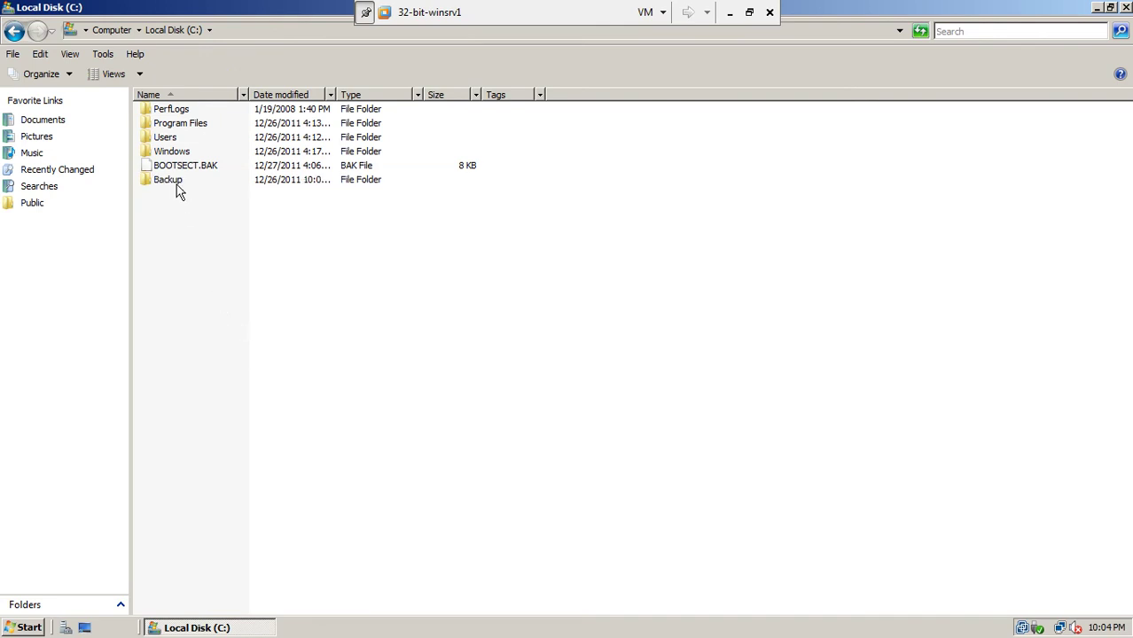
Rename the Backup folder on drive C: as BackupData
right_click(177, 185)
left_click(209, 350)
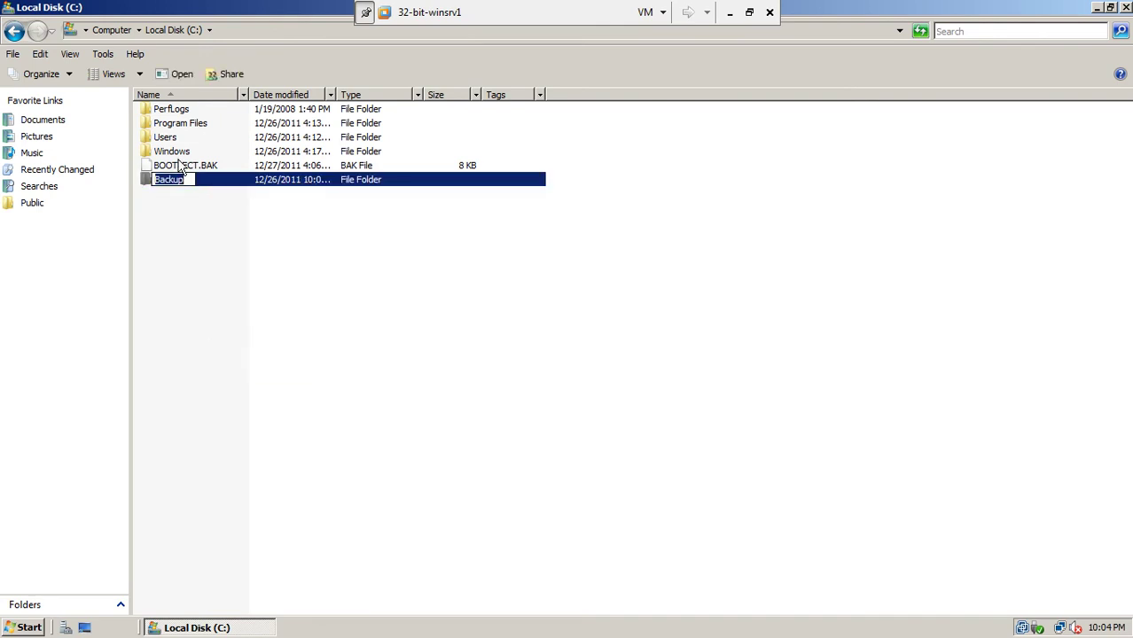
left_click(185, 176)
type("data")
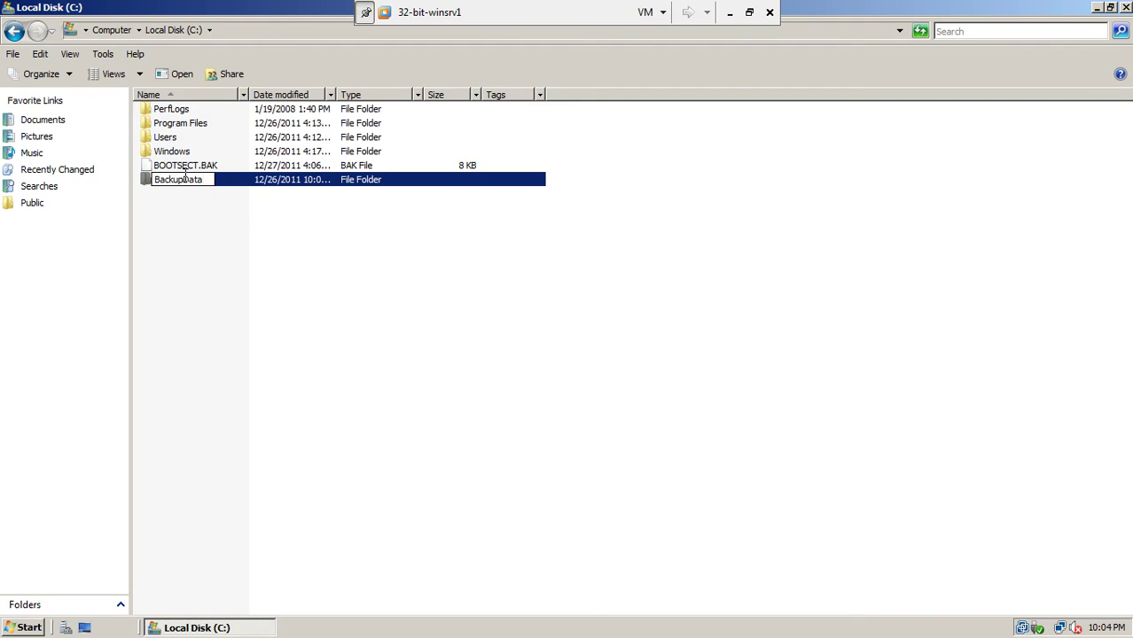
left_click(221, 273)
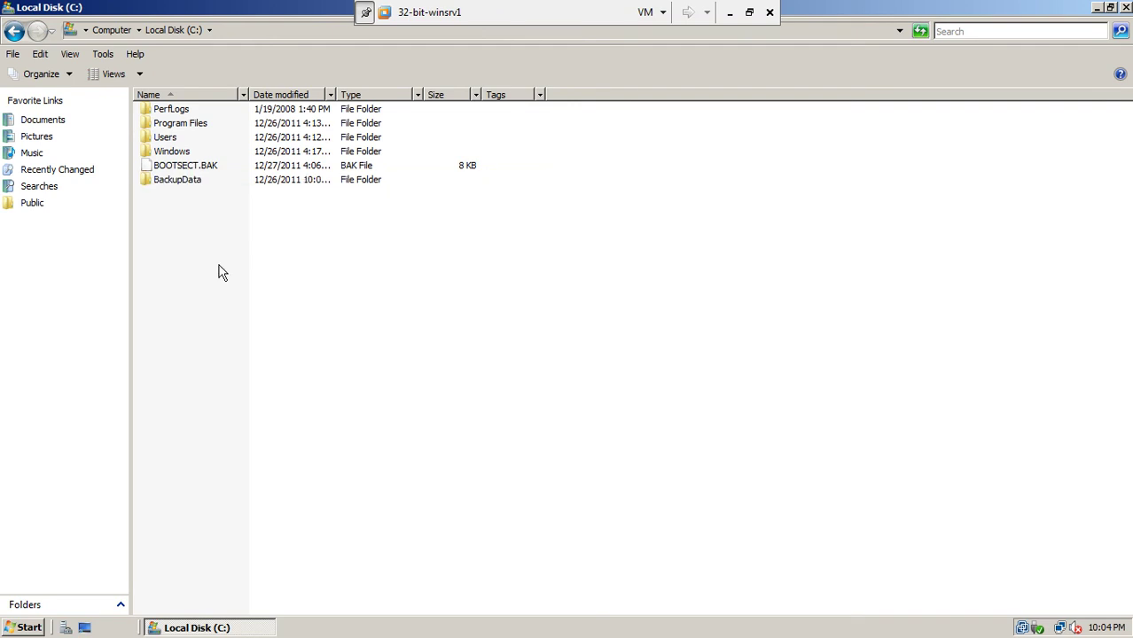
Create a new text document named "my file" inside the BackupData folder
double_click(187, 182)
right_click(184, 172)
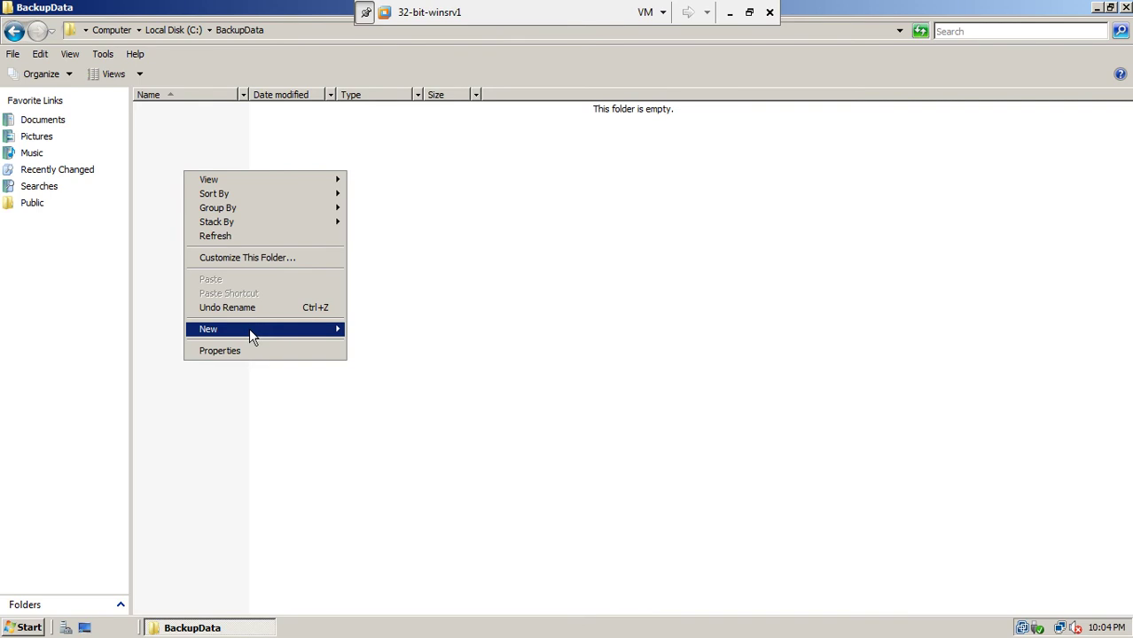
mouse_move(249, 328)
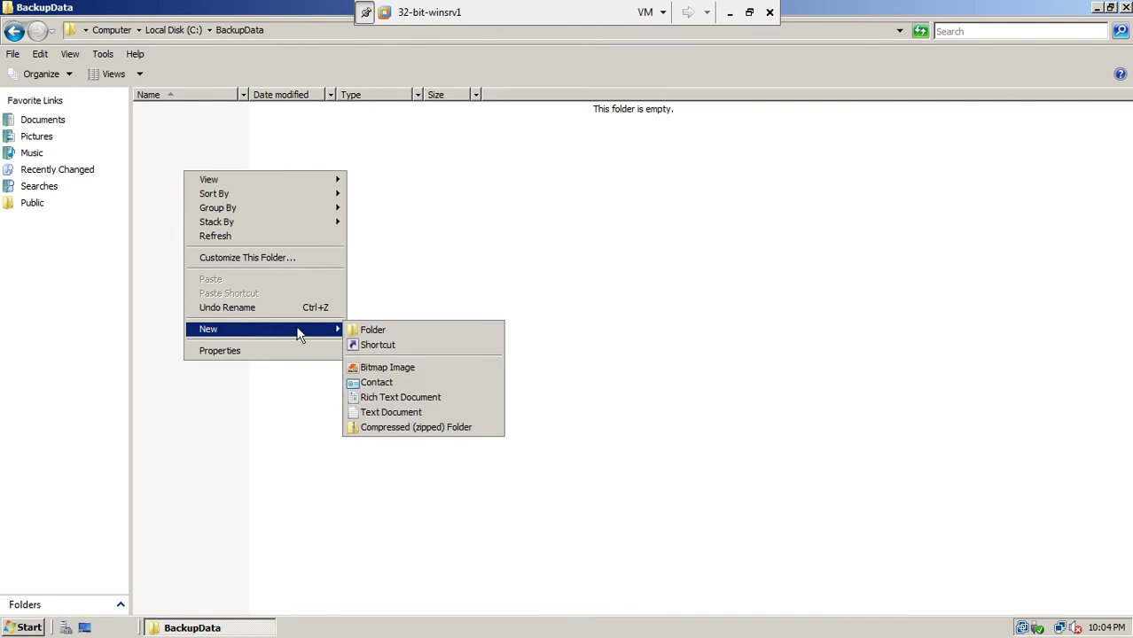
left_click(403, 412)
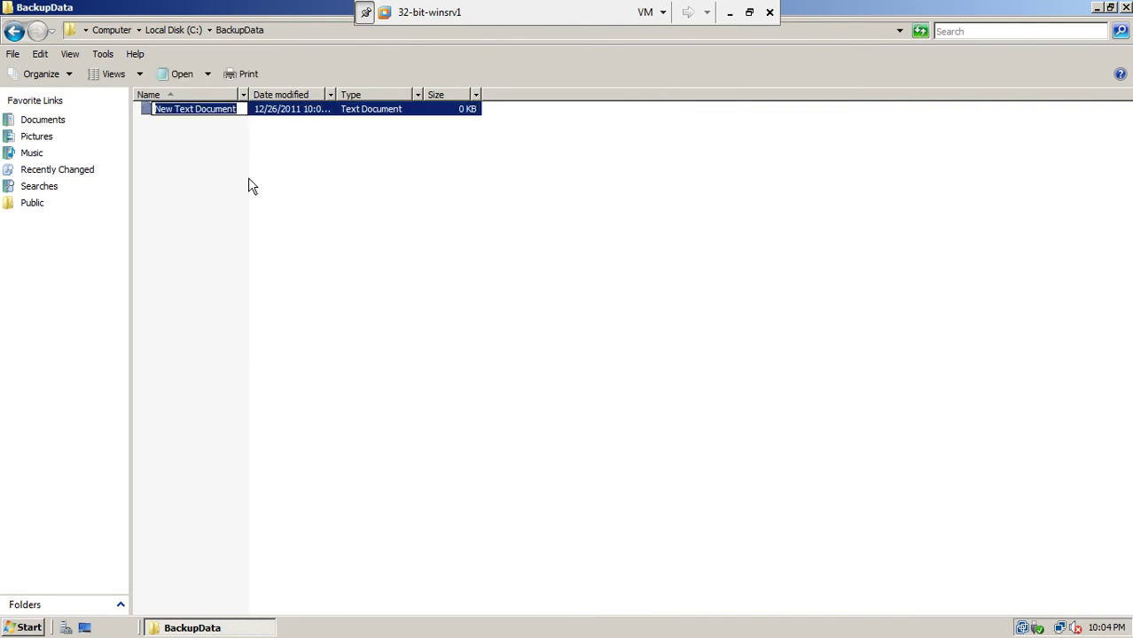
type("my file")
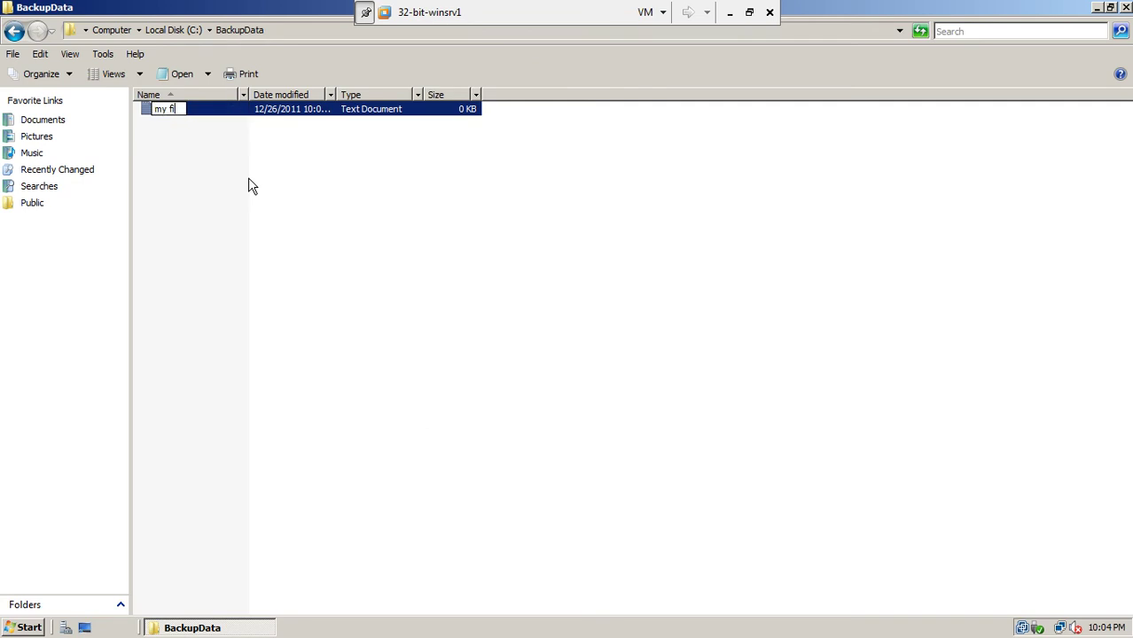
left_click(241, 183)
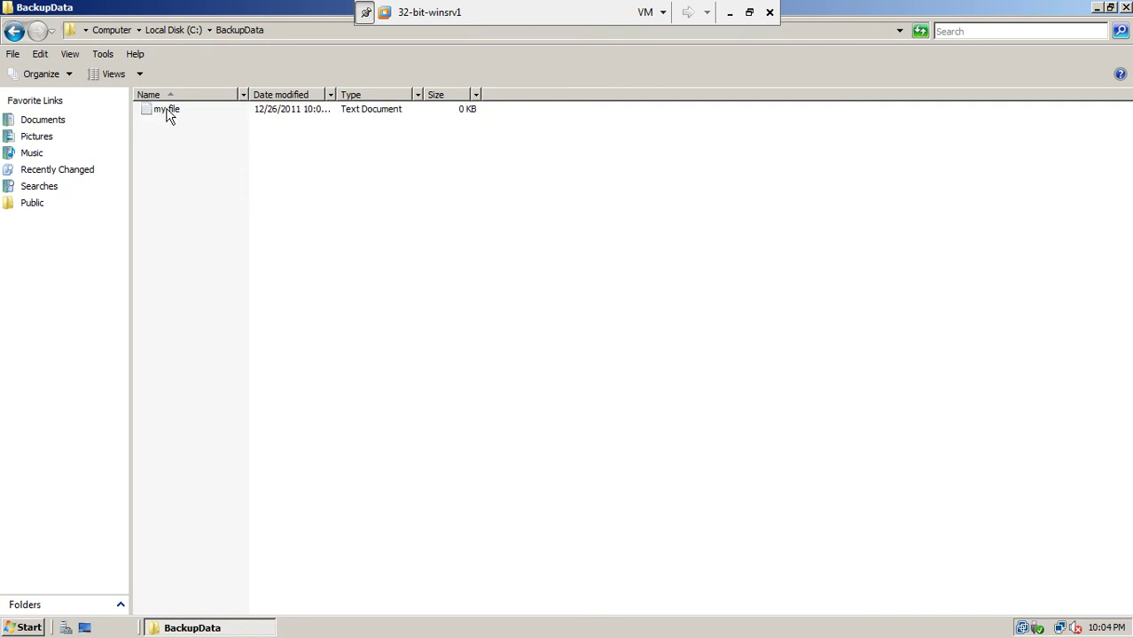
Write "this is my original" in the "my file" document, then save and close it
double_click(169, 109)
type("t")
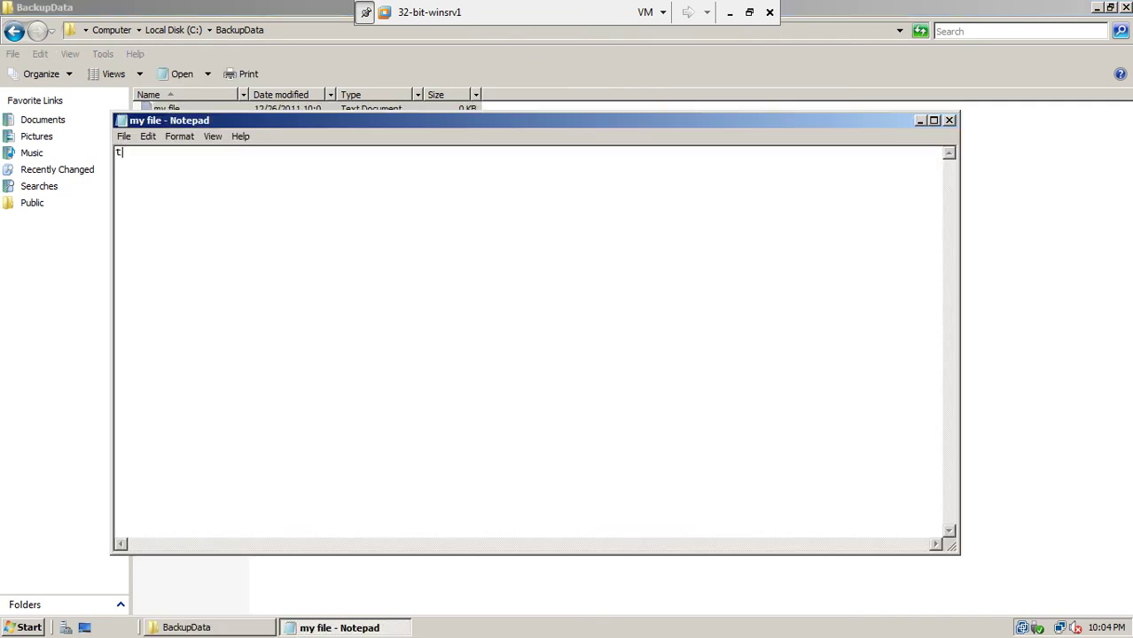
type("his is my original")
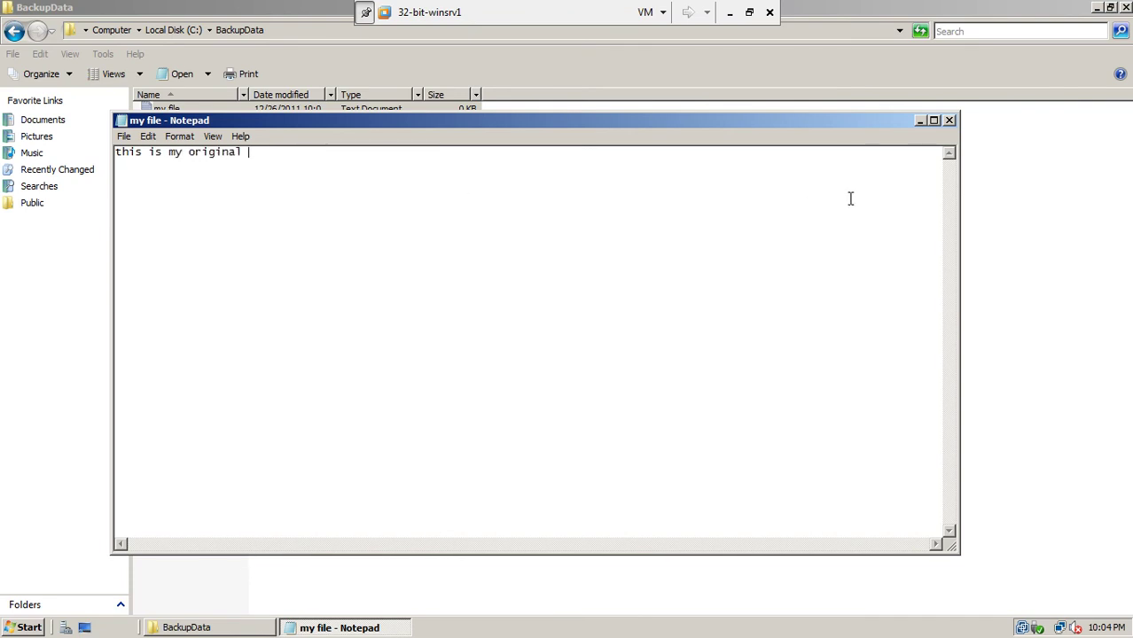
left_click(948, 121)
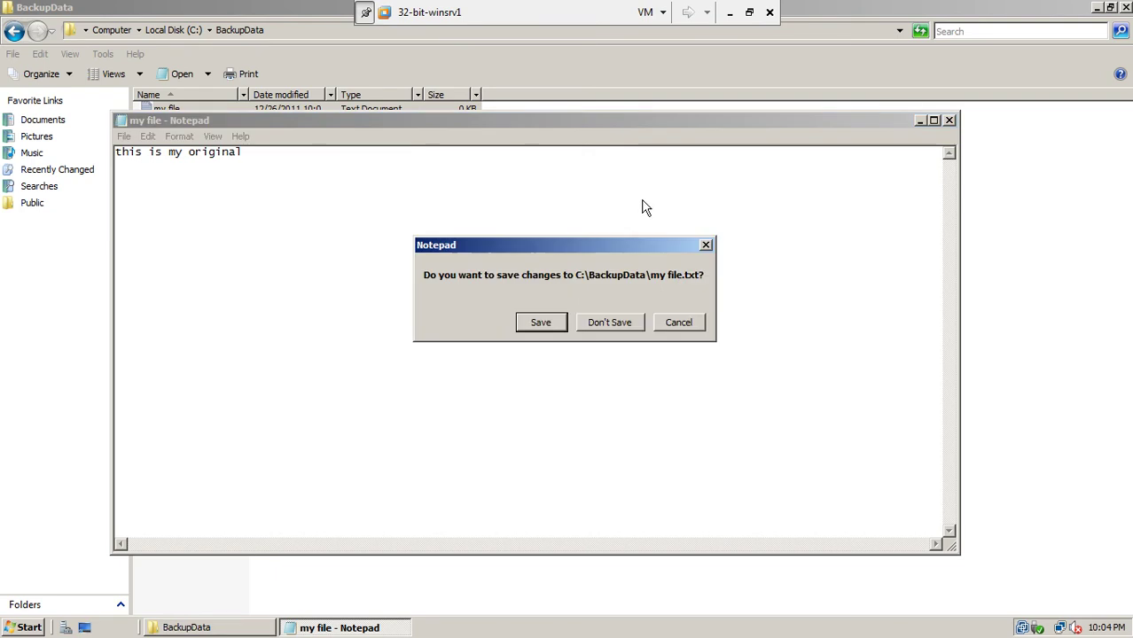
left_click(547, 323)
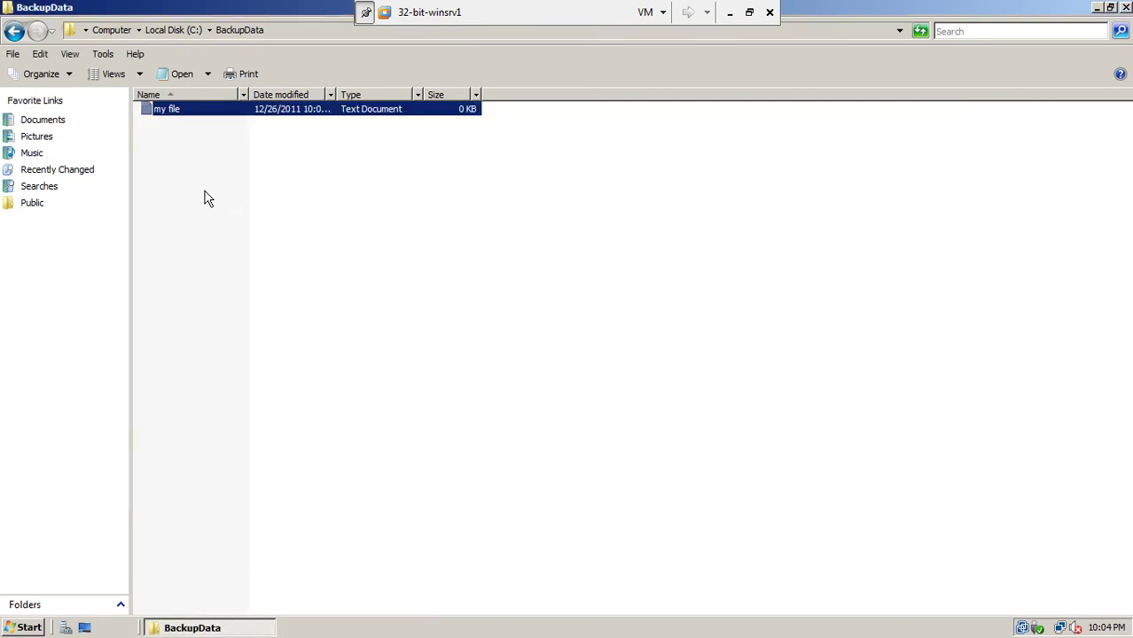
Reopen the "my file" document to check its saved text and close it
left_click(177, 114)
double_click(178, 116)
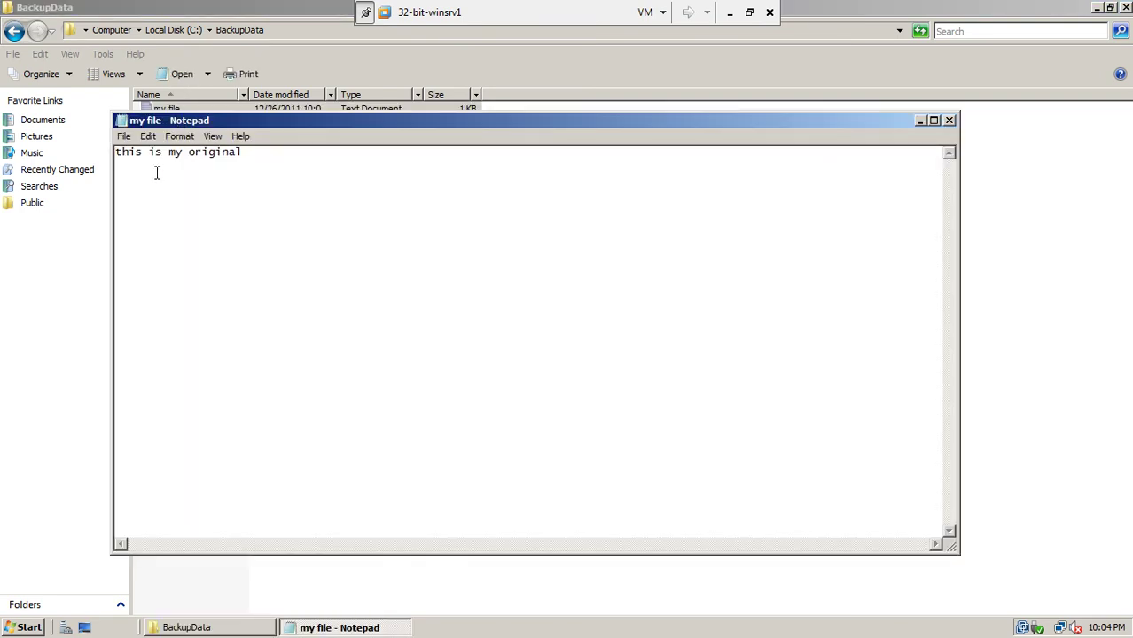
left_click(950, 120)
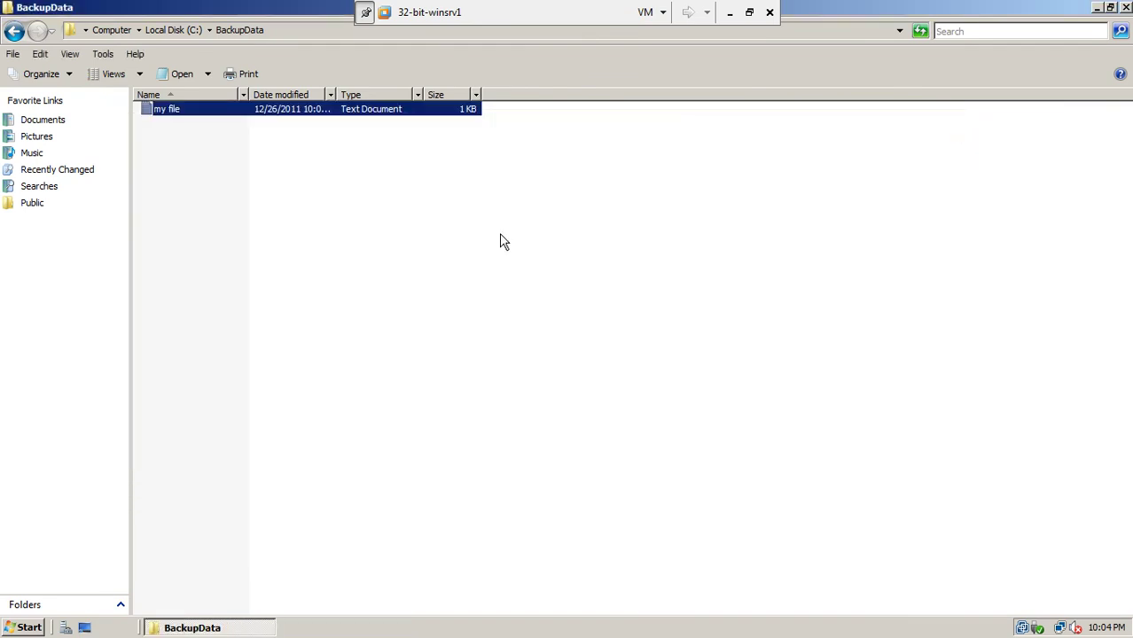
Go back to Computer and open Configure Shadow Copies for Local Disk (C:), allowing the permission request
left_click(14, 32)
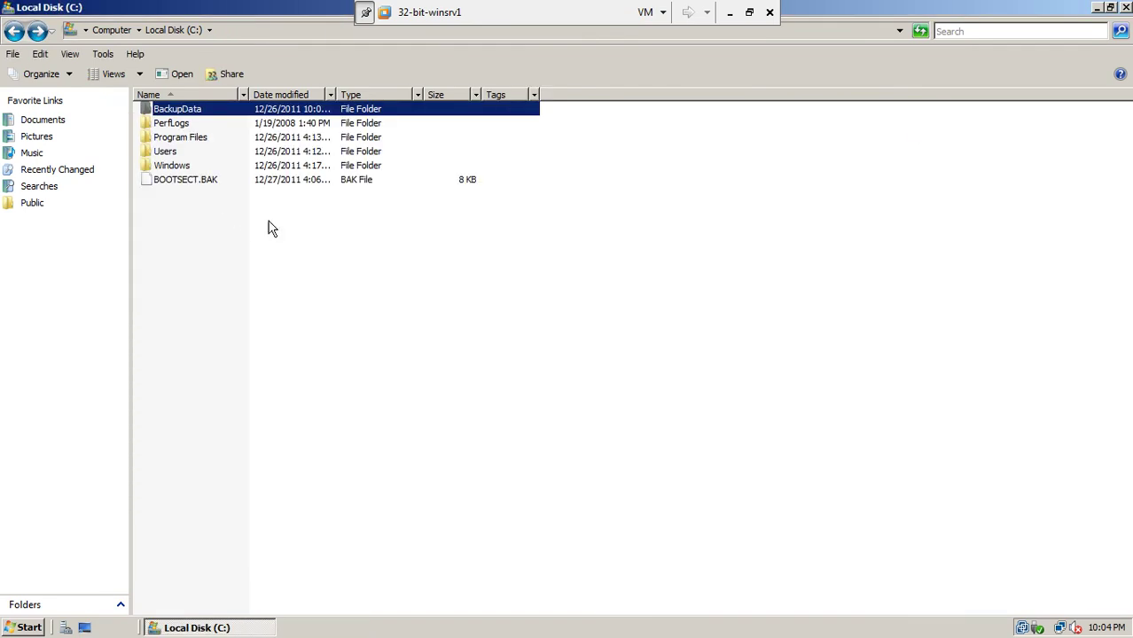
left_click(14, 32)
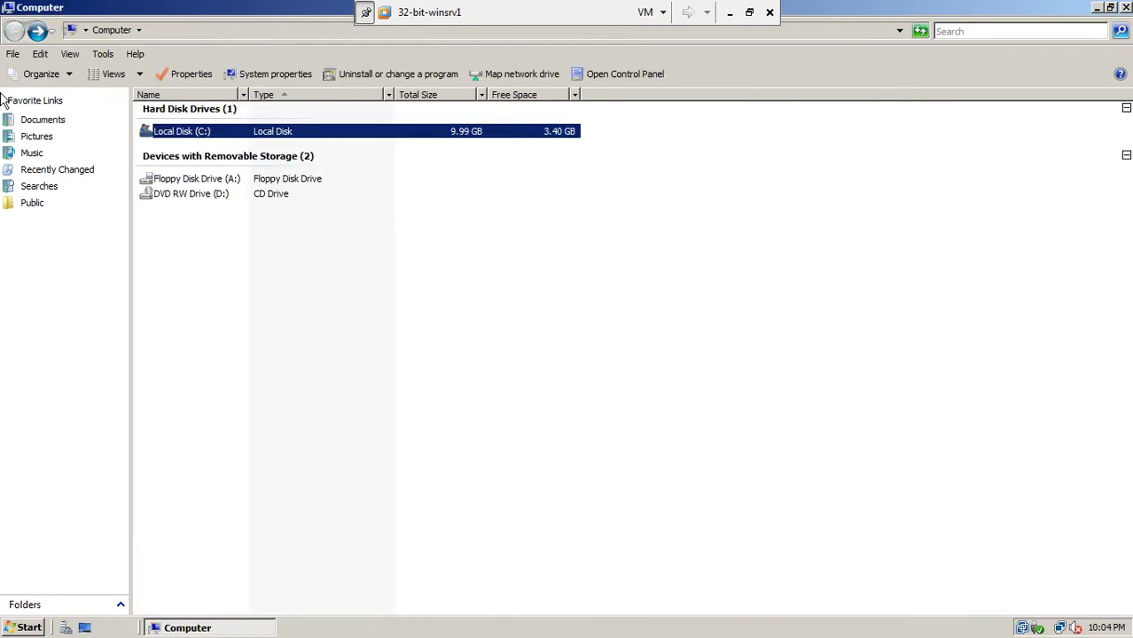
left_click(264, 309)
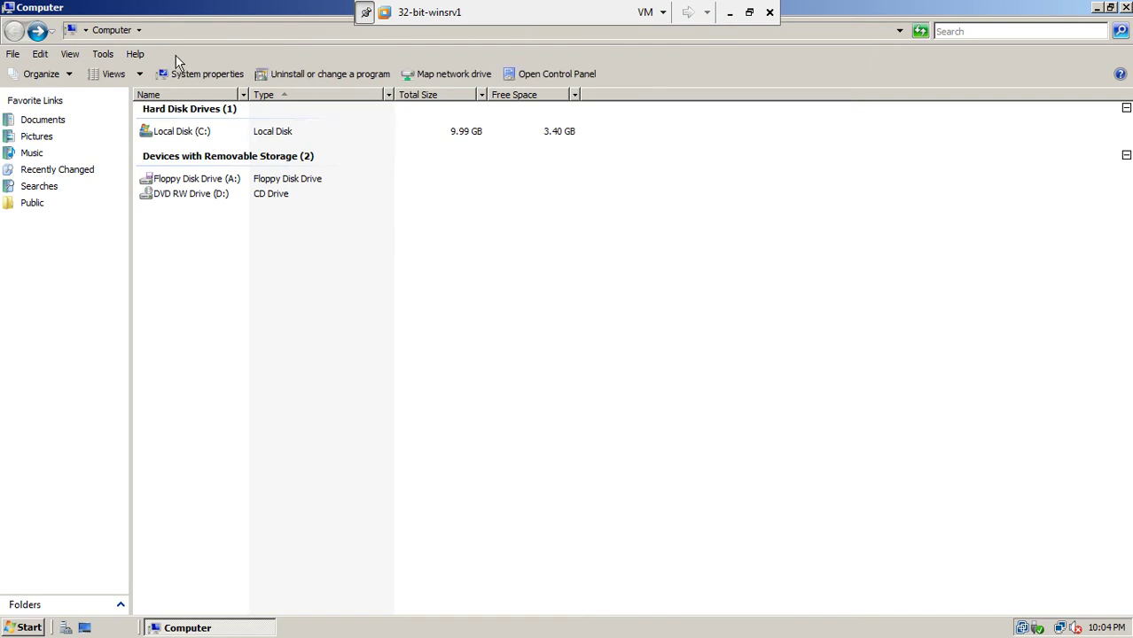
double_click(201, 130)
right_click(200, 131)
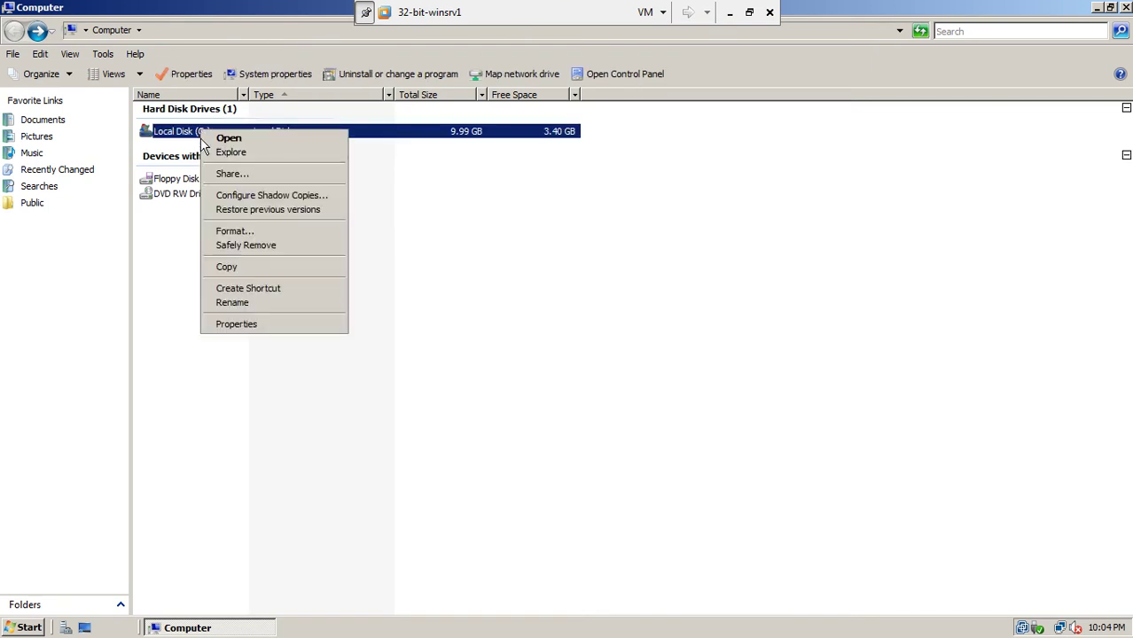
left_click(324, 201)
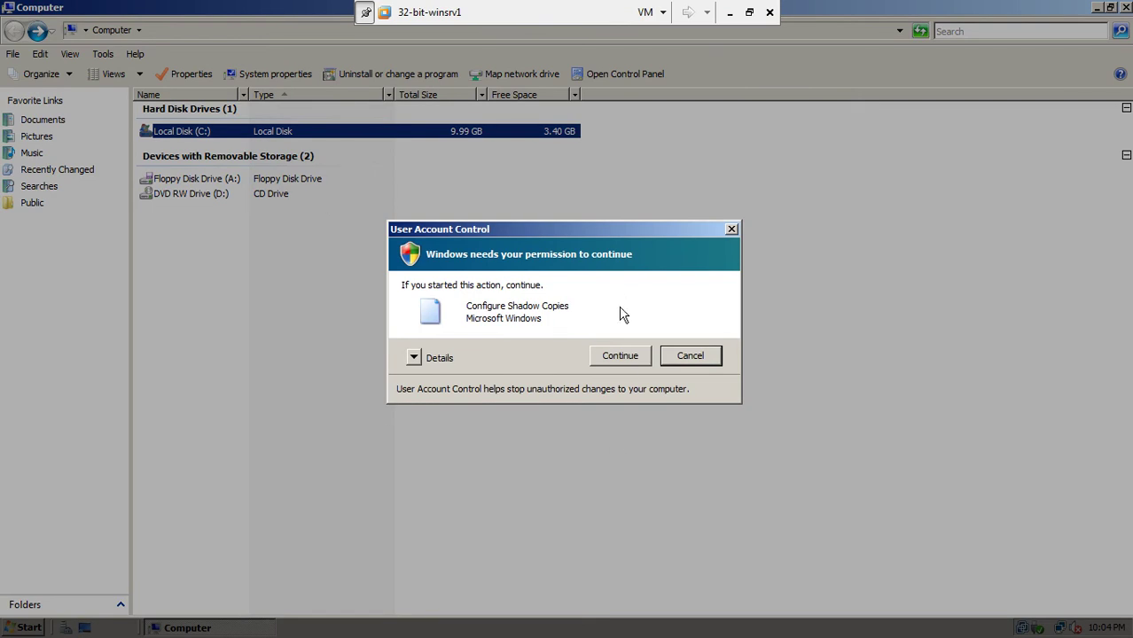
left_click(620, 357)
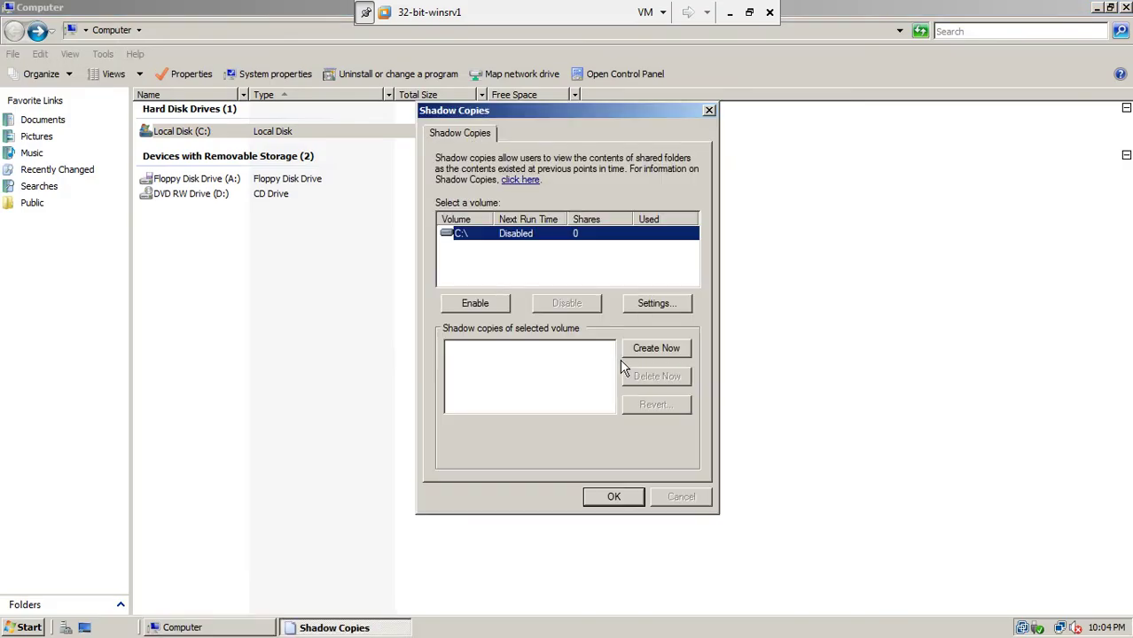
left_click_drag(517, 112, 351, 135)
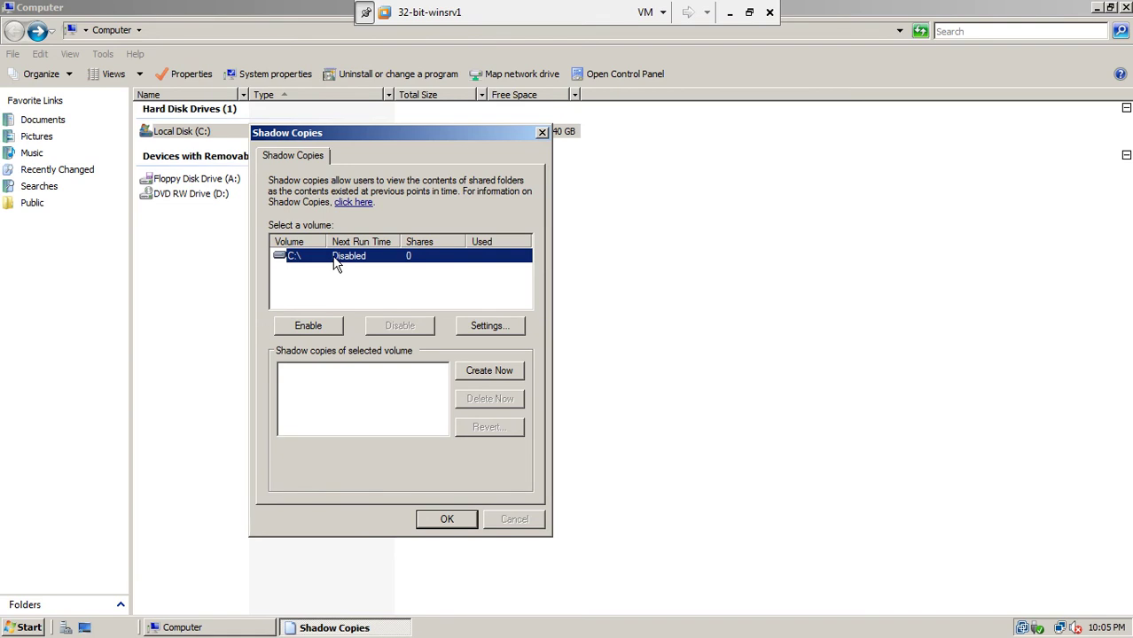
In the shadow copy settings of C:, select C:\ as the storage volume and view its disk space details
left_click(491, 327)
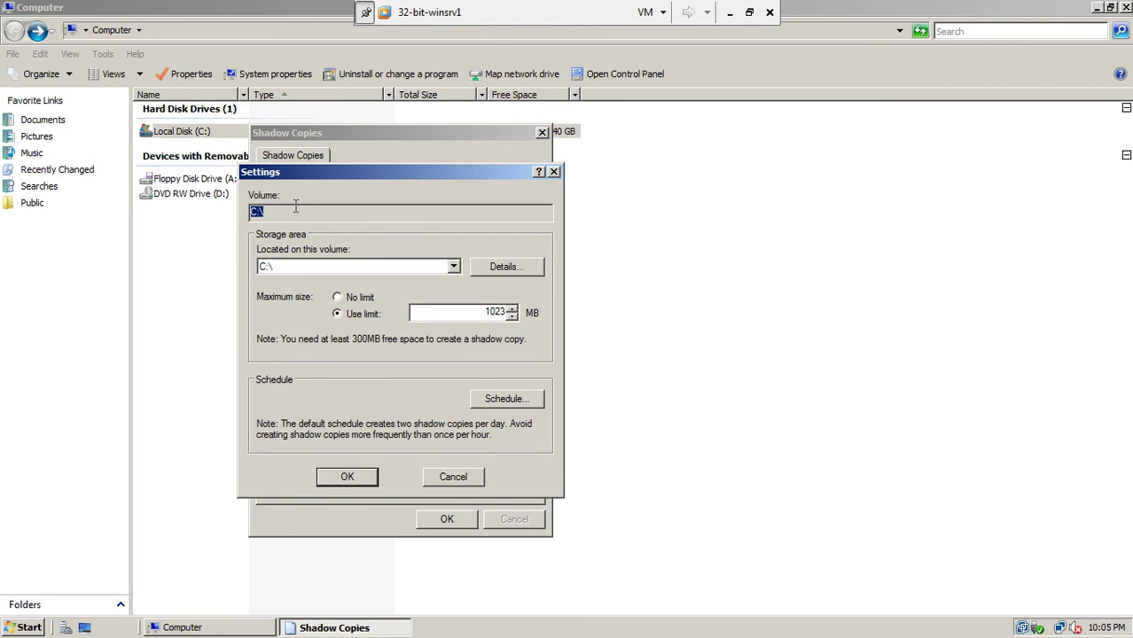
left_click(453, 267)
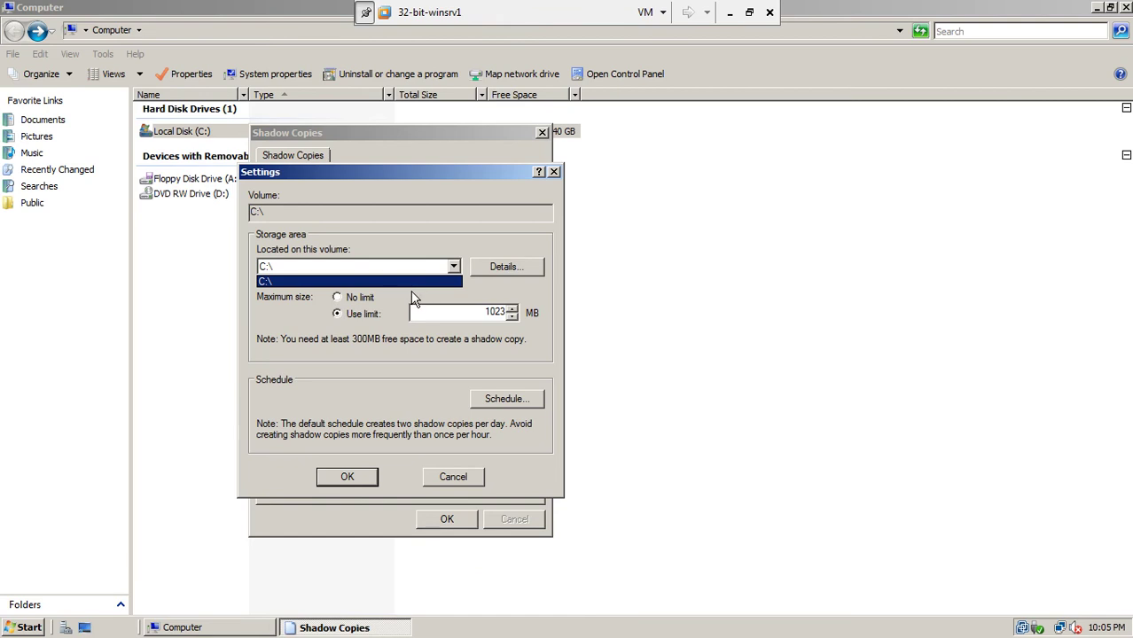
left_click(423, 281)
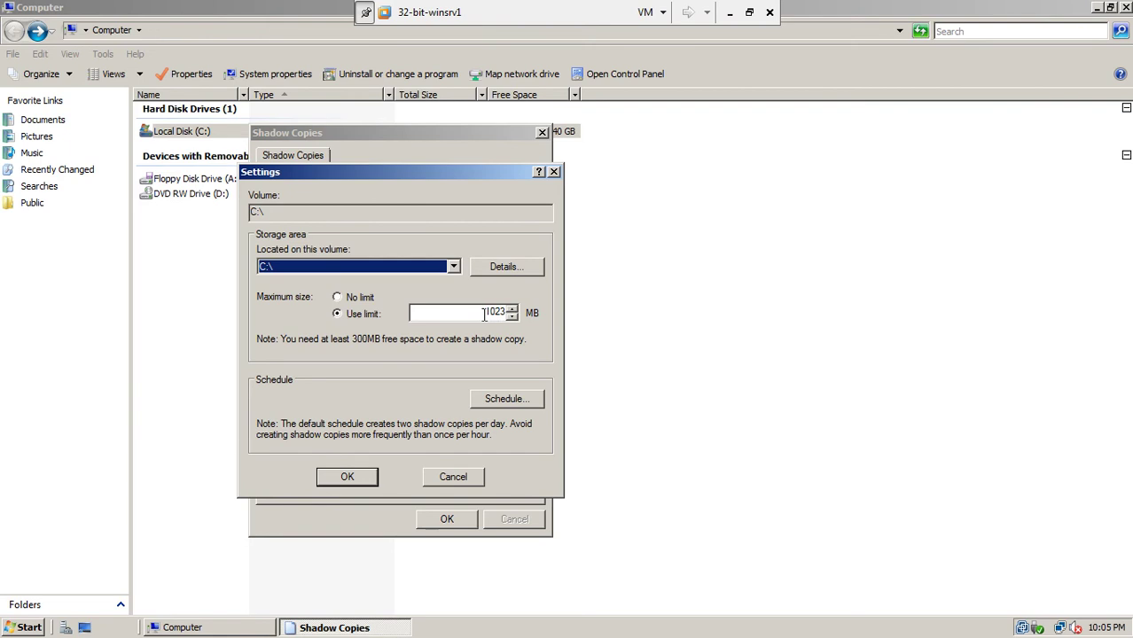
left_click(514, 263)
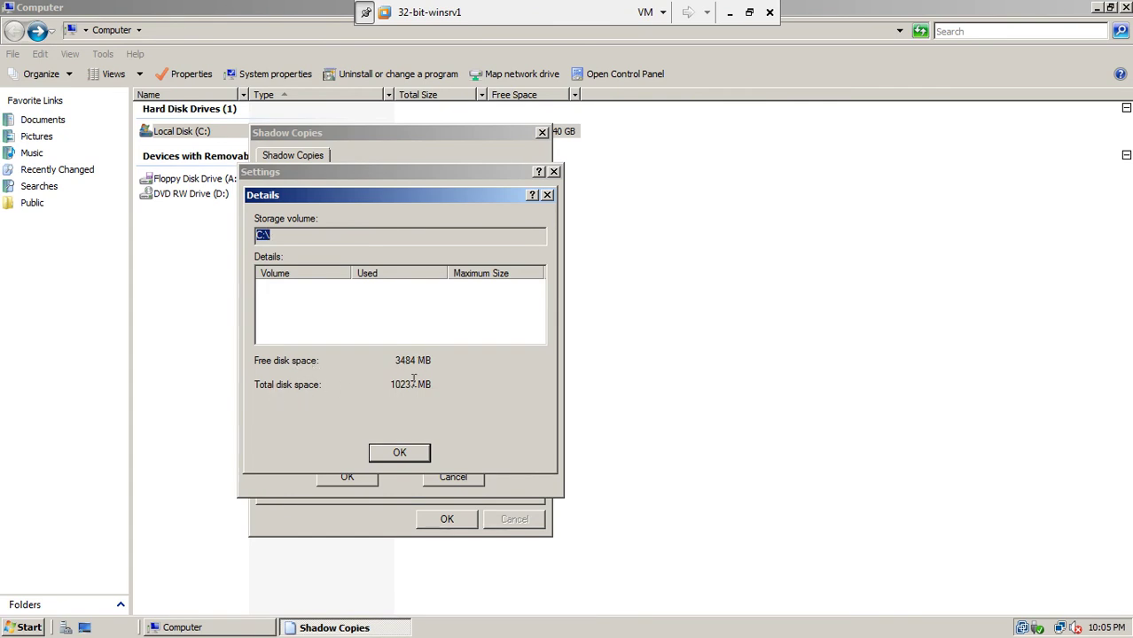
left_click(401, 454)
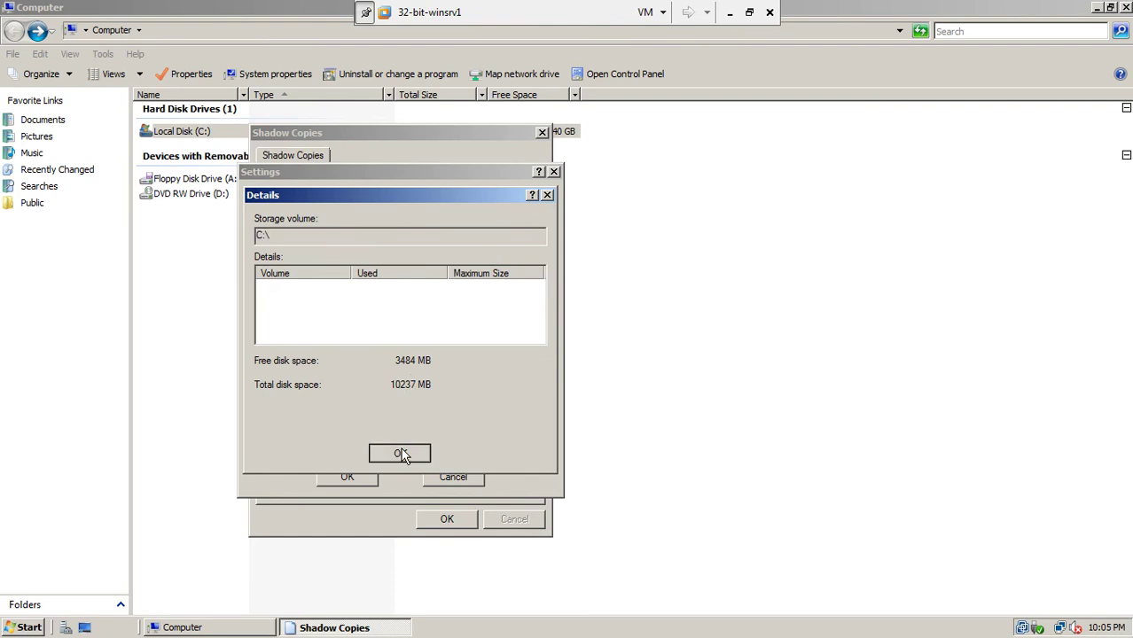
Open the shadow copy schedule of C:\ and examine its list of scheduled runs
left_click(501, 400)
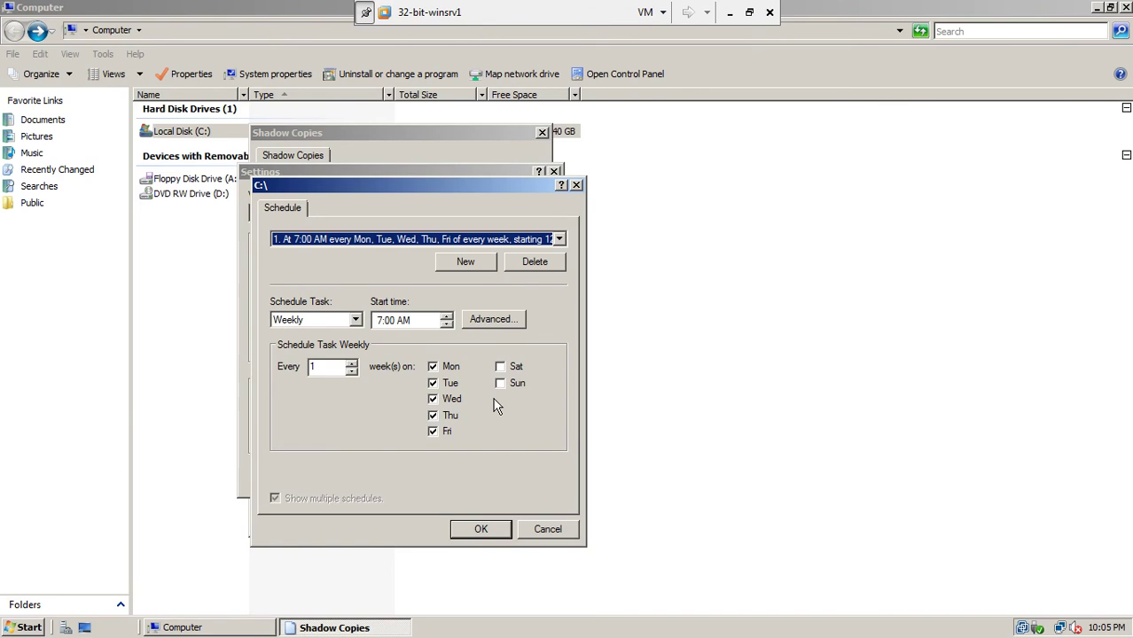
left_click_drag(334, 183, 237, 186)
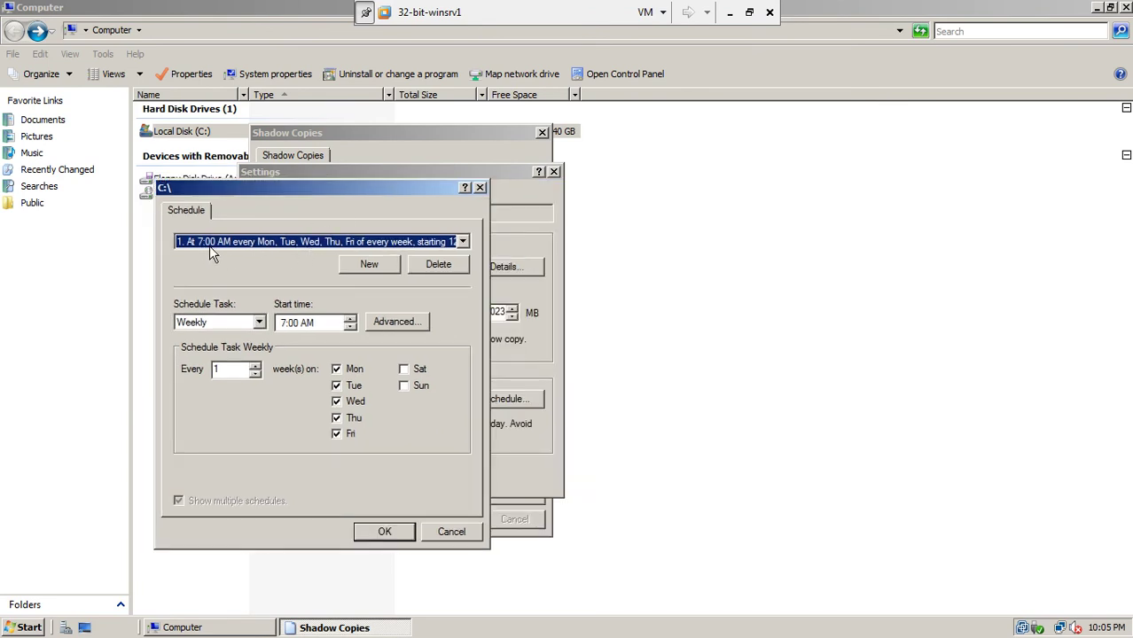
left_click(462, 242)
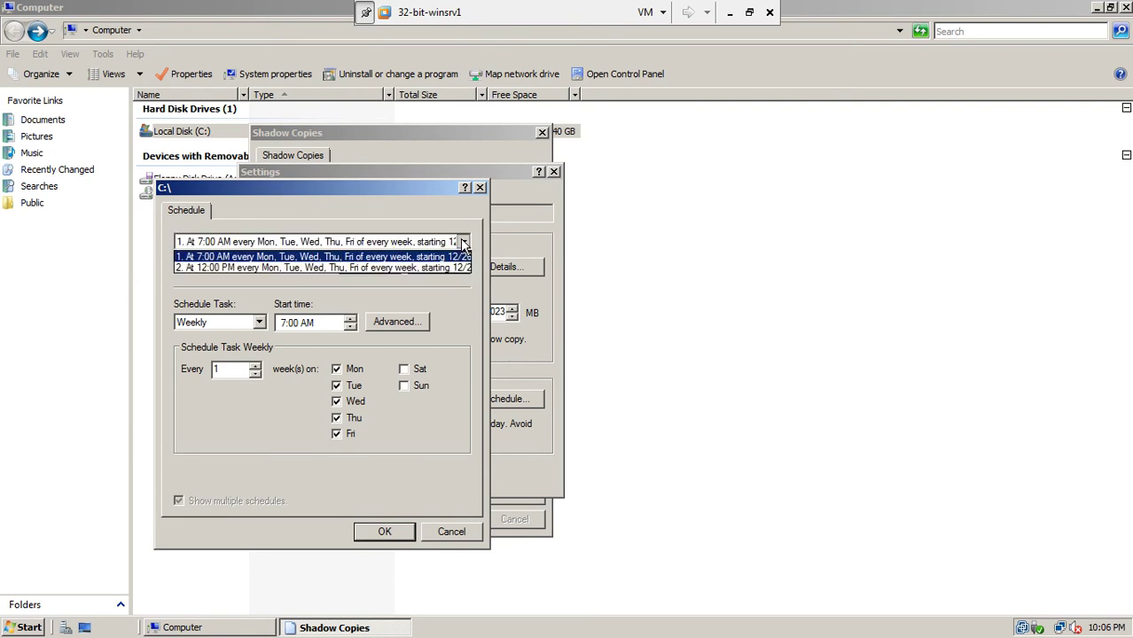
left_click(196, 281)
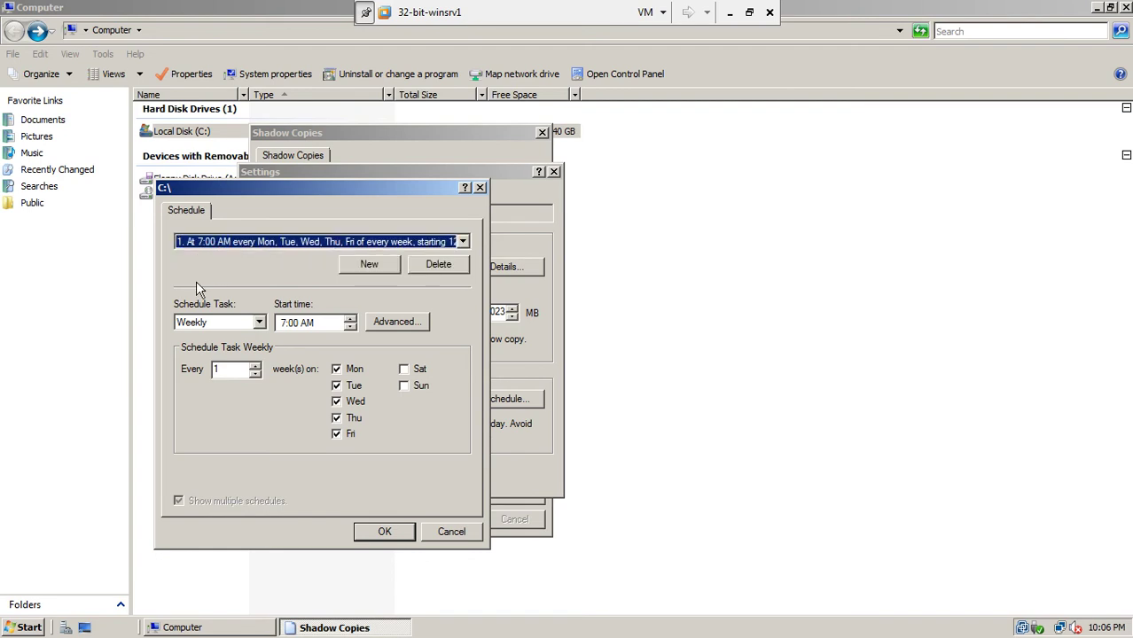
Add a new daily schedule for C:\ and look through its task frequency choices and advanced schedule options
left_click(371, 274)
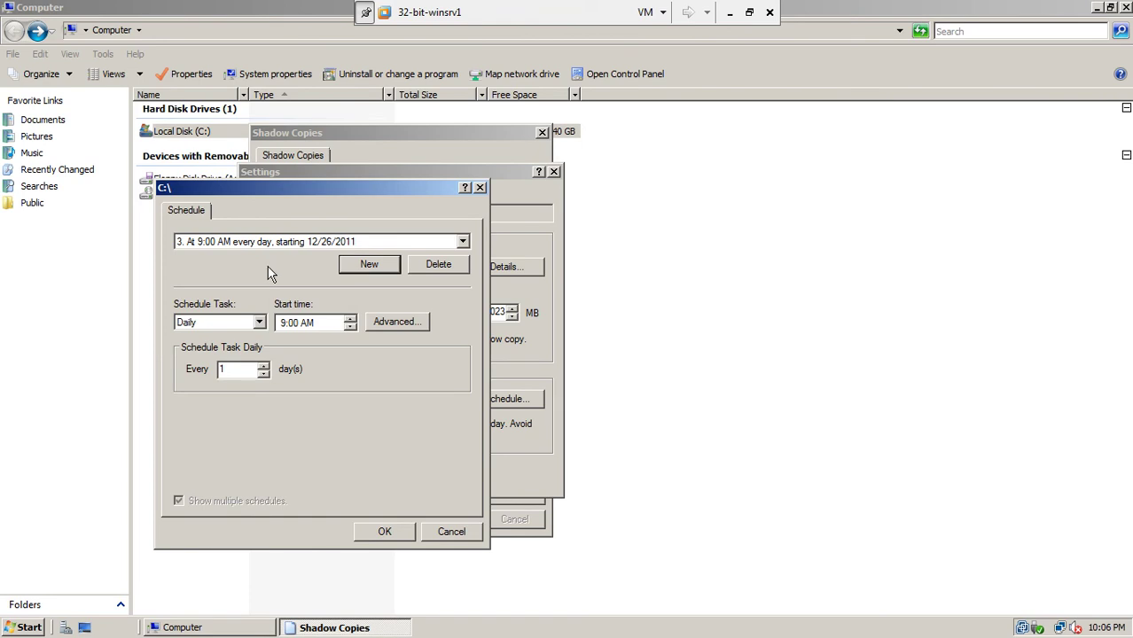
left_click(260, 321)
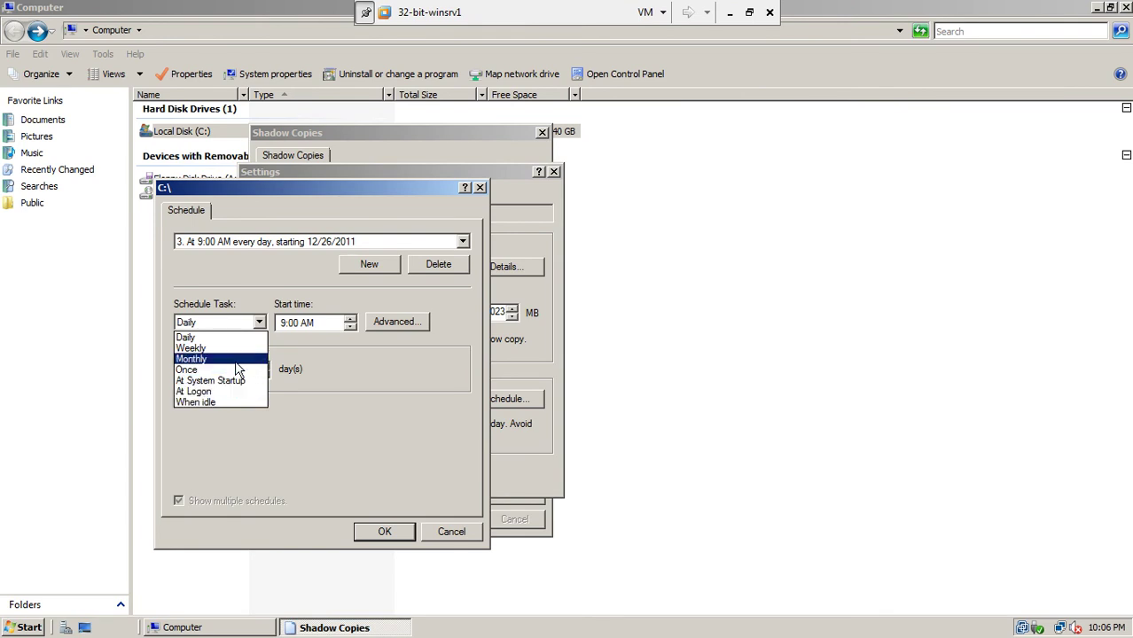
left_click(312, 323)
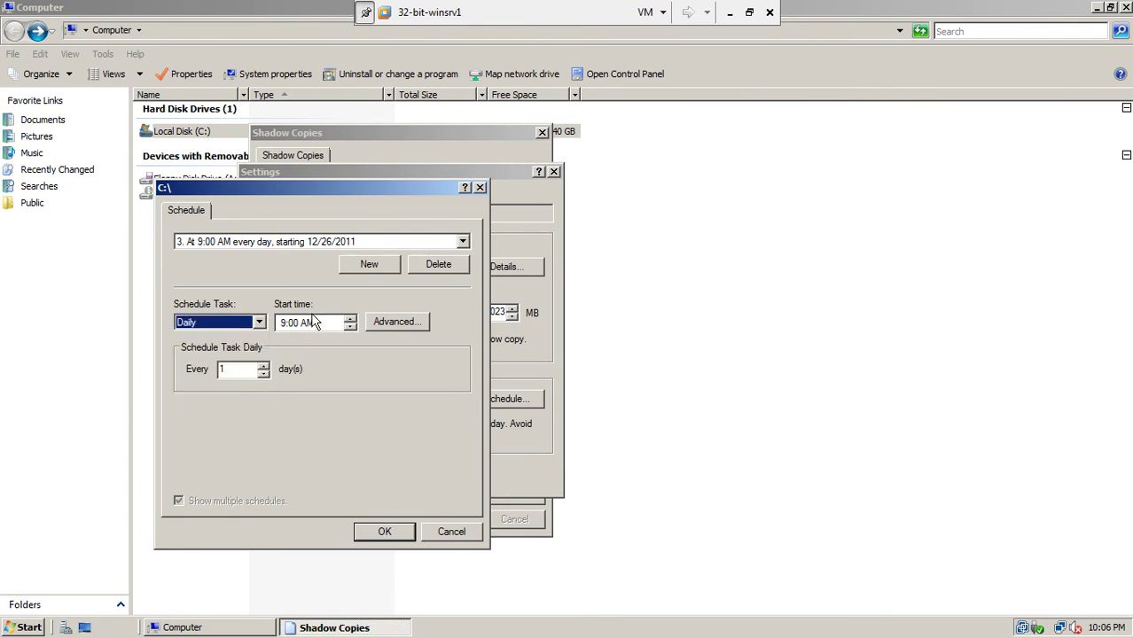
left_click(234, 372)
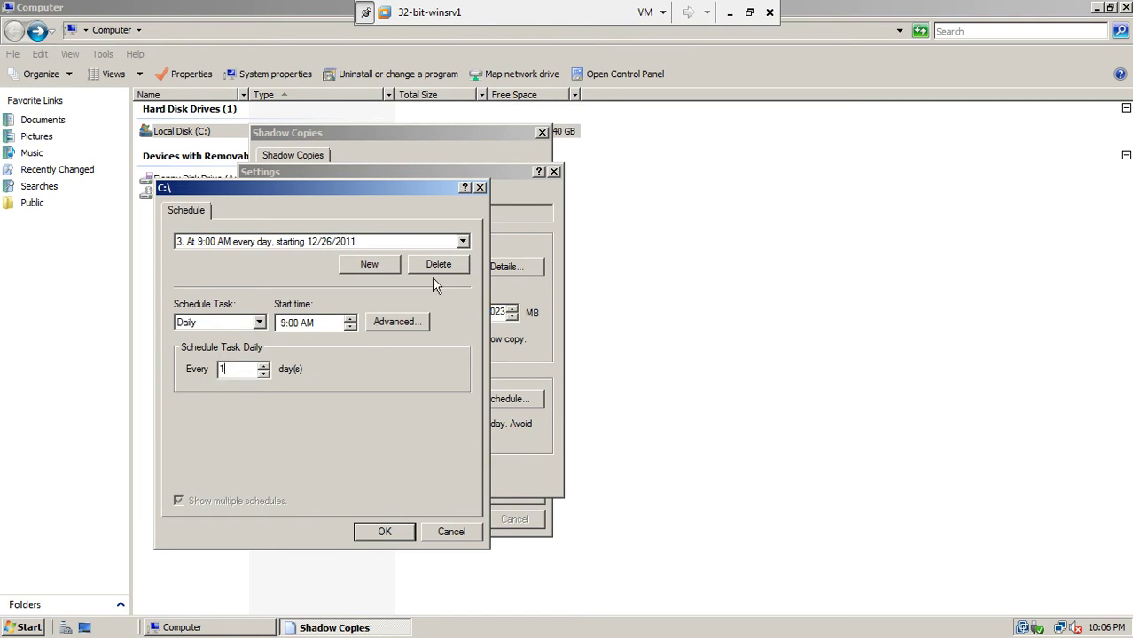
left_click(396, 324)
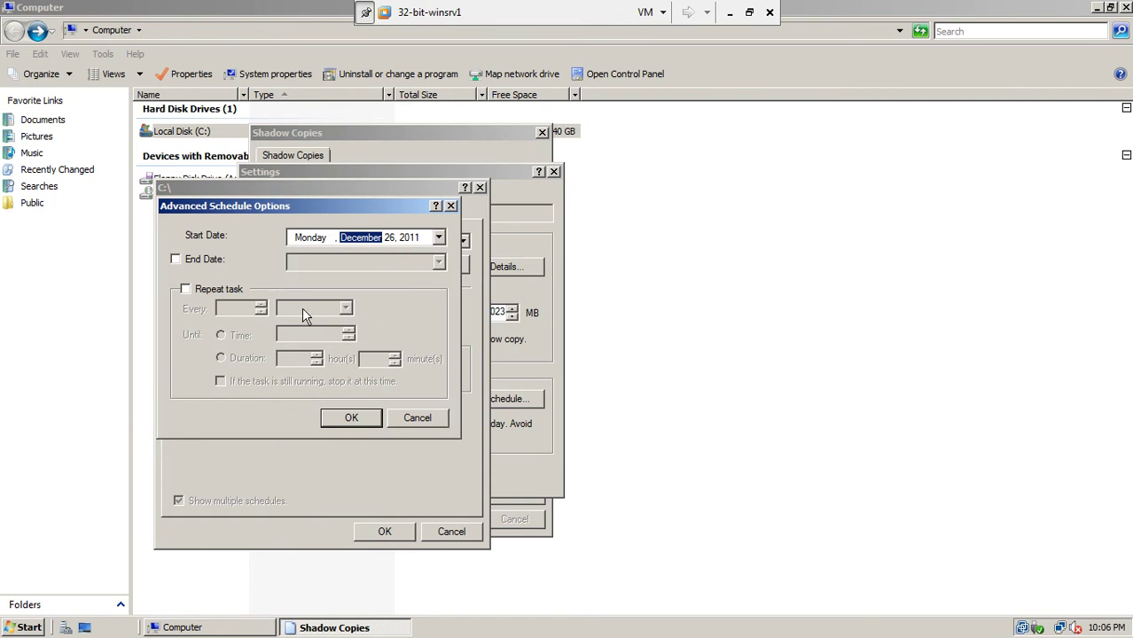
left_click(417, 420)
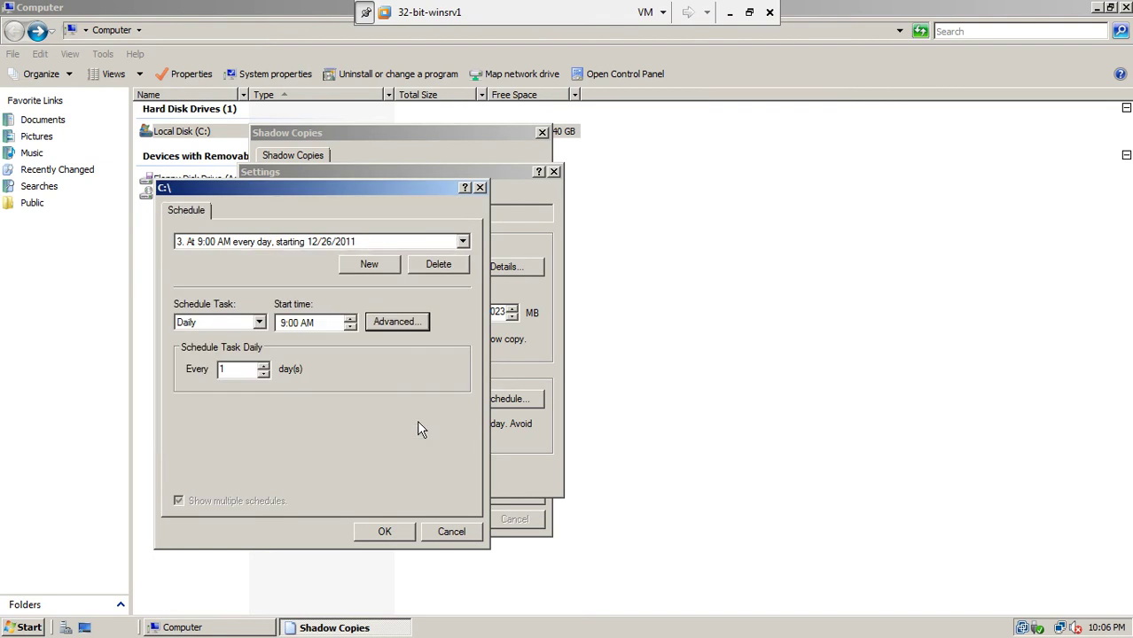
Check the list of schedules for C:\, and discard the changes in both the schedule and the shadow copy settings
left_click(463, 242)
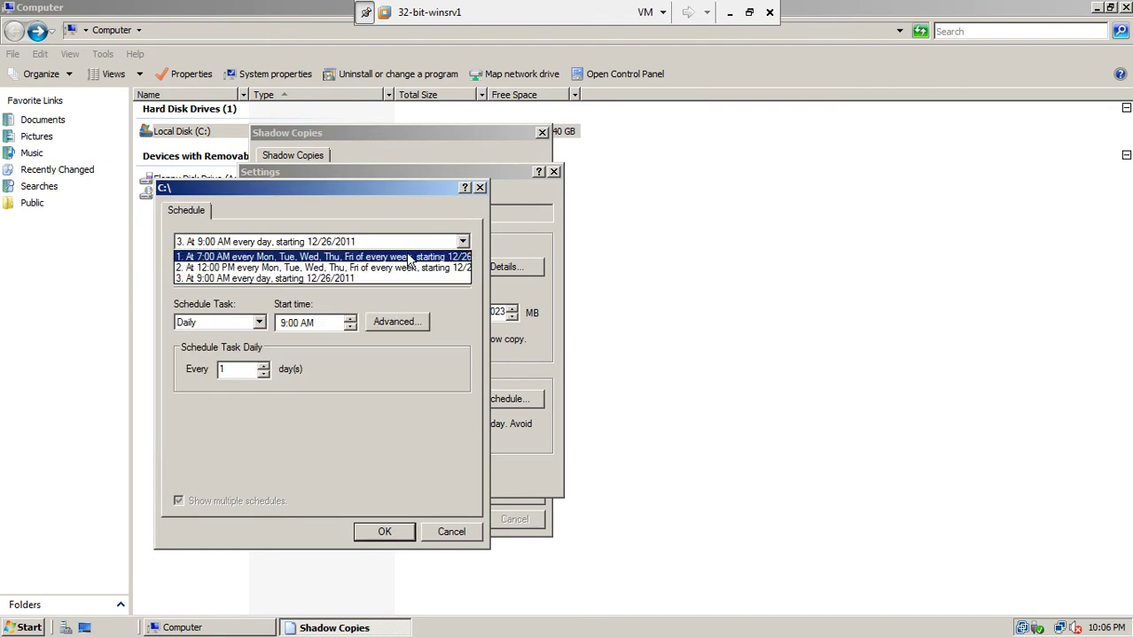
left_click(450, 532)
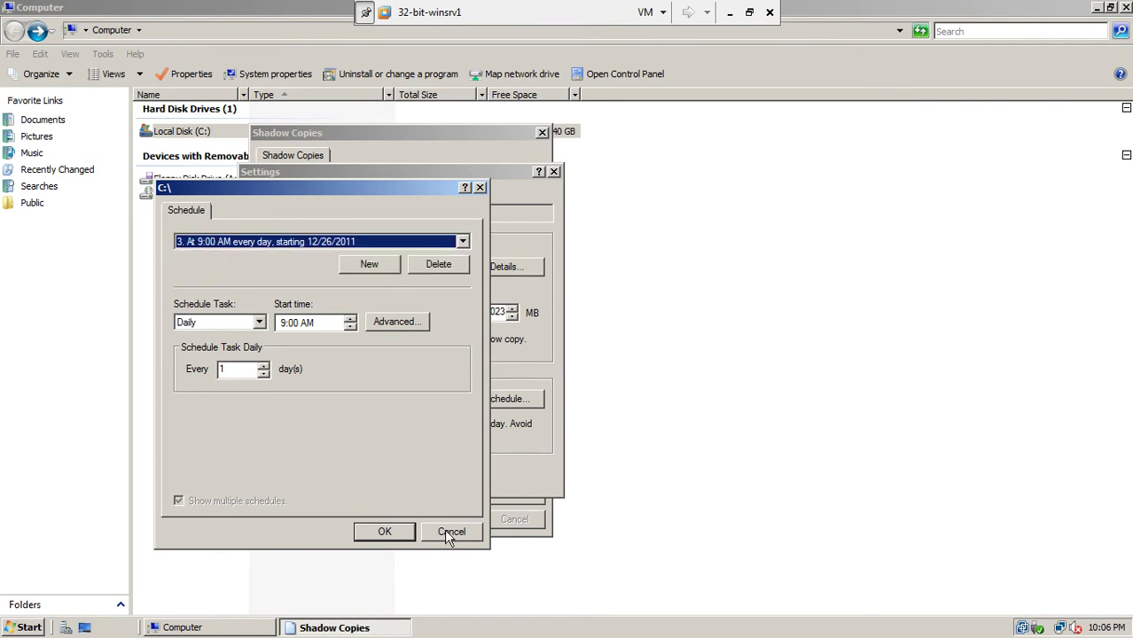
left_click(450, 532)
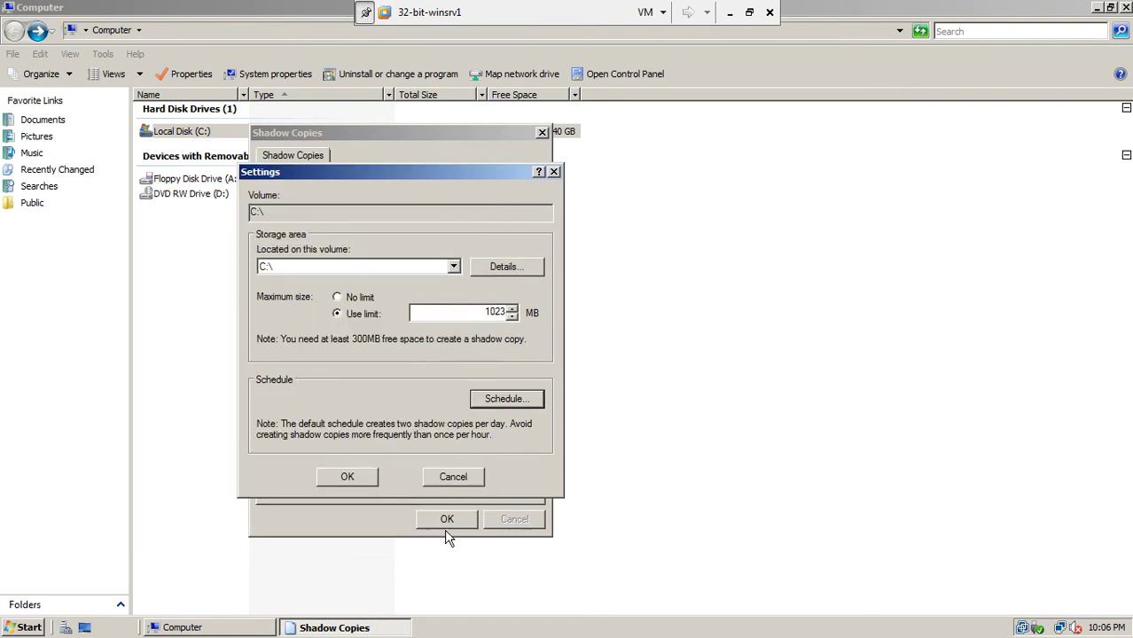
left_click(454, 477)
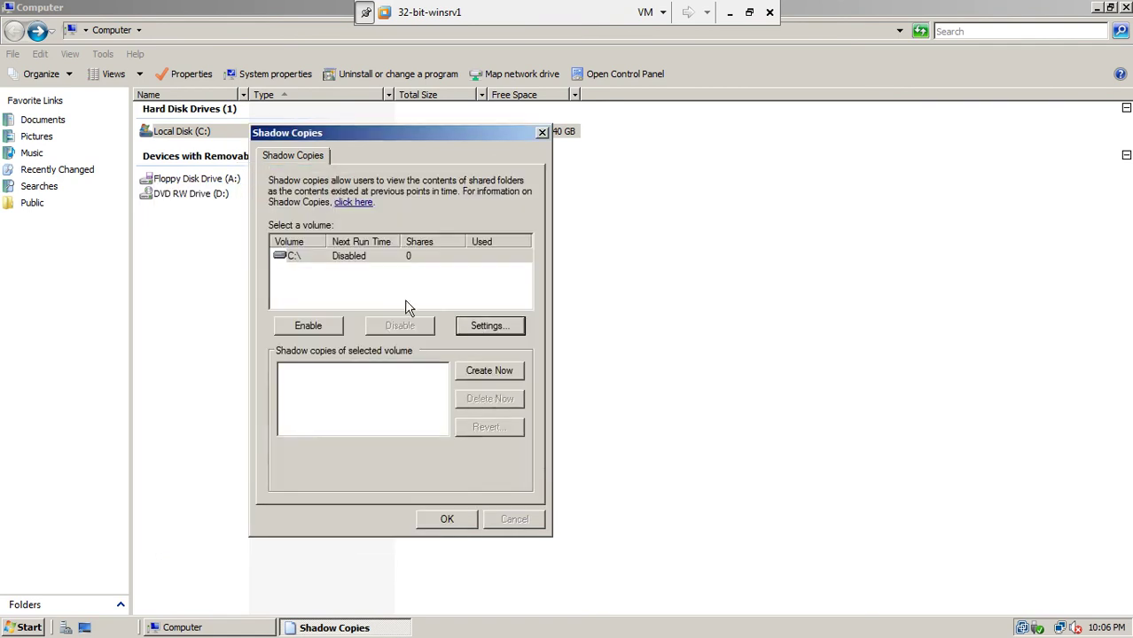
Enable shadow copies for the C:\ volume and accept the confirmation
left_click(345, 256)
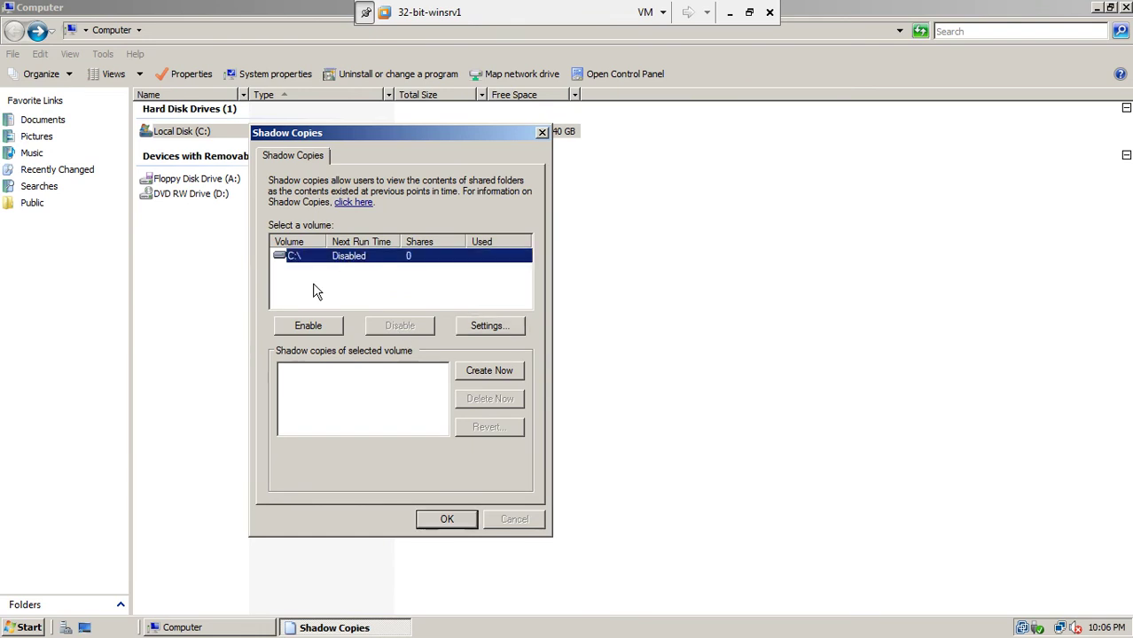
left_click(324, 332)
left_click(286, 385)
left_click(339, 418)
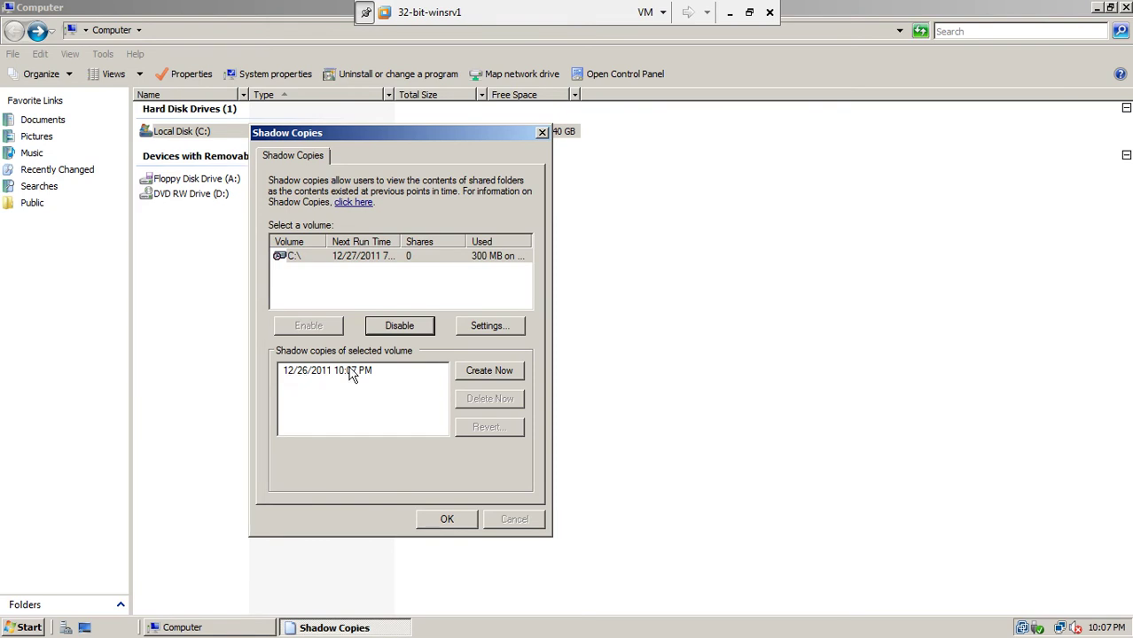
Manually create two additional shadow copies of the C:\ volume
left_click(473, 367)
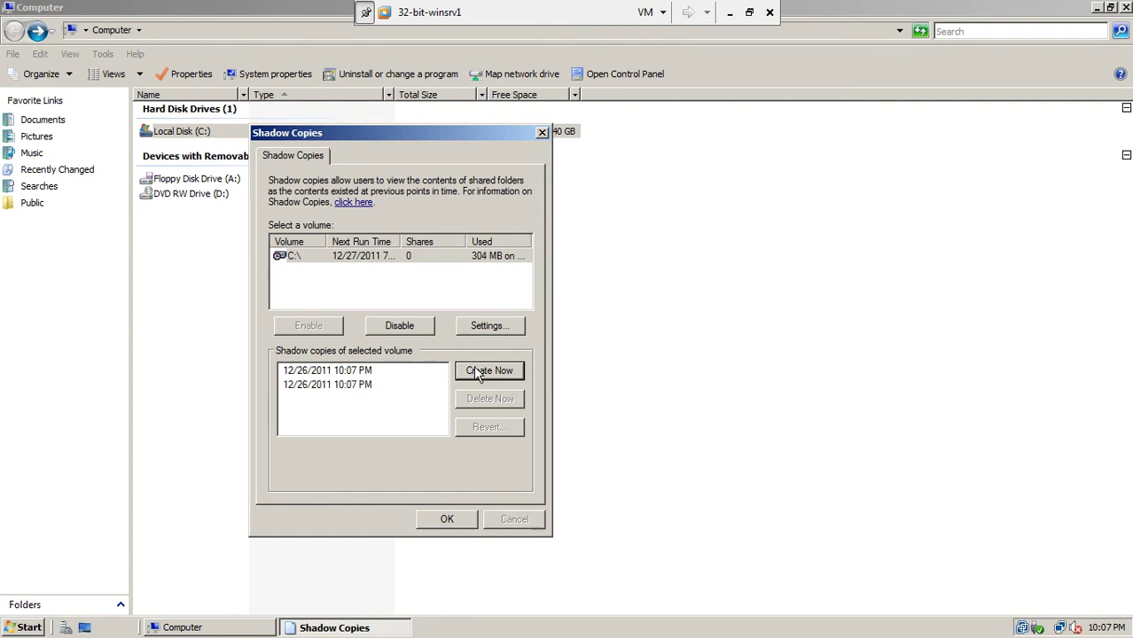
left_click(338, 254)
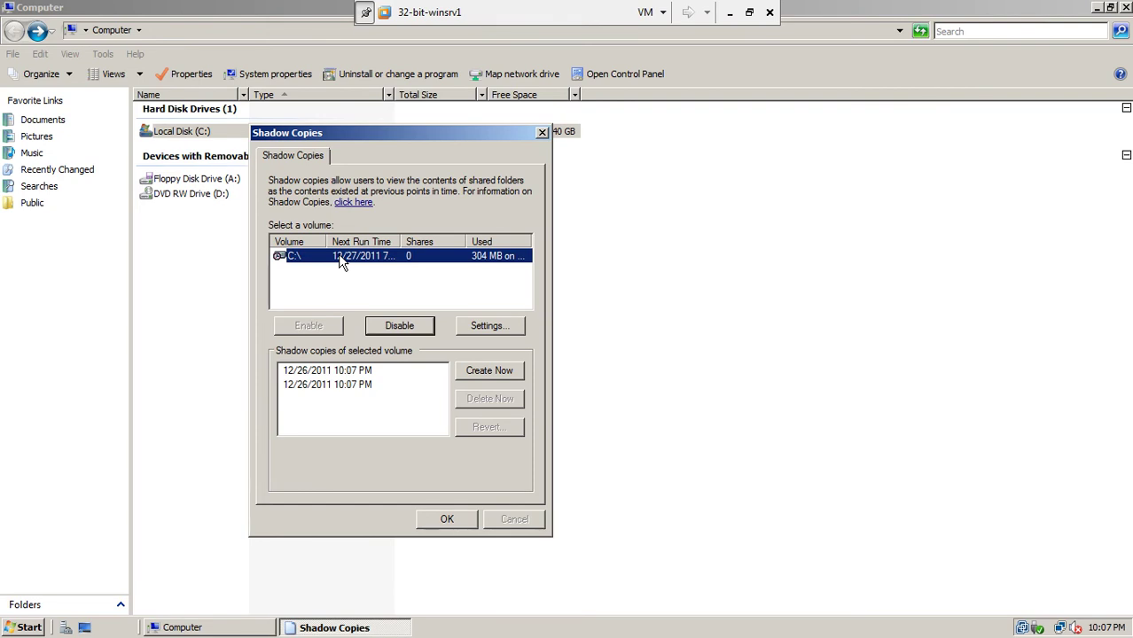
left_click(491, 372)
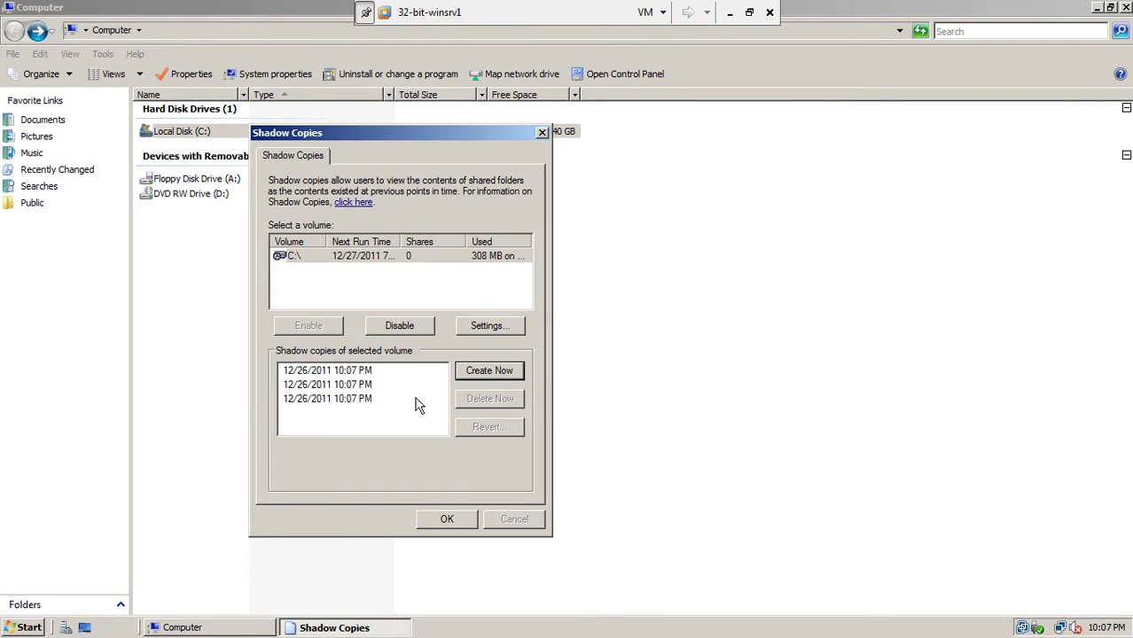
Delete the last two shadow copies in the list for C:\, confirming each deletion
left_click(365, 397)
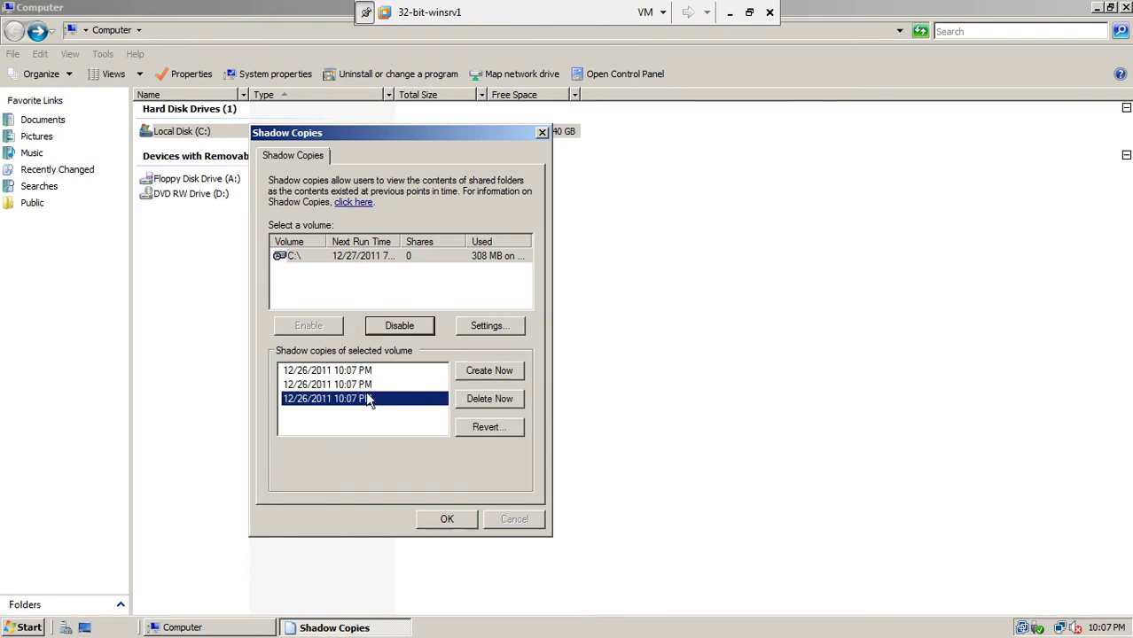
left_click(496, 400)
left_click(618, 367)
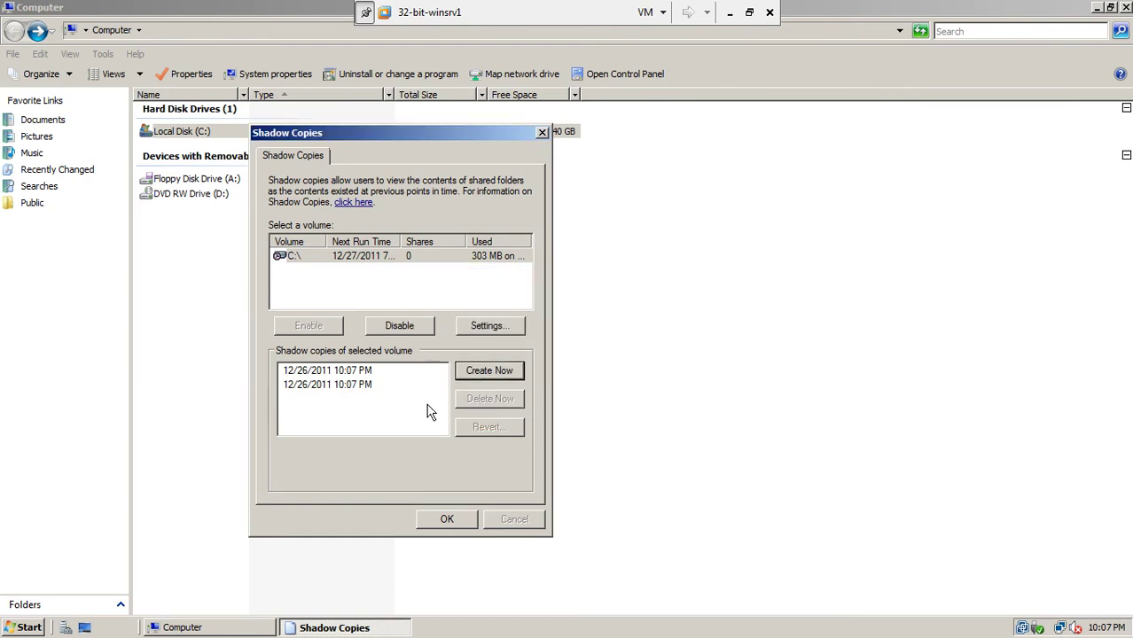
left_click(382, 384)
left_click(486, 400)
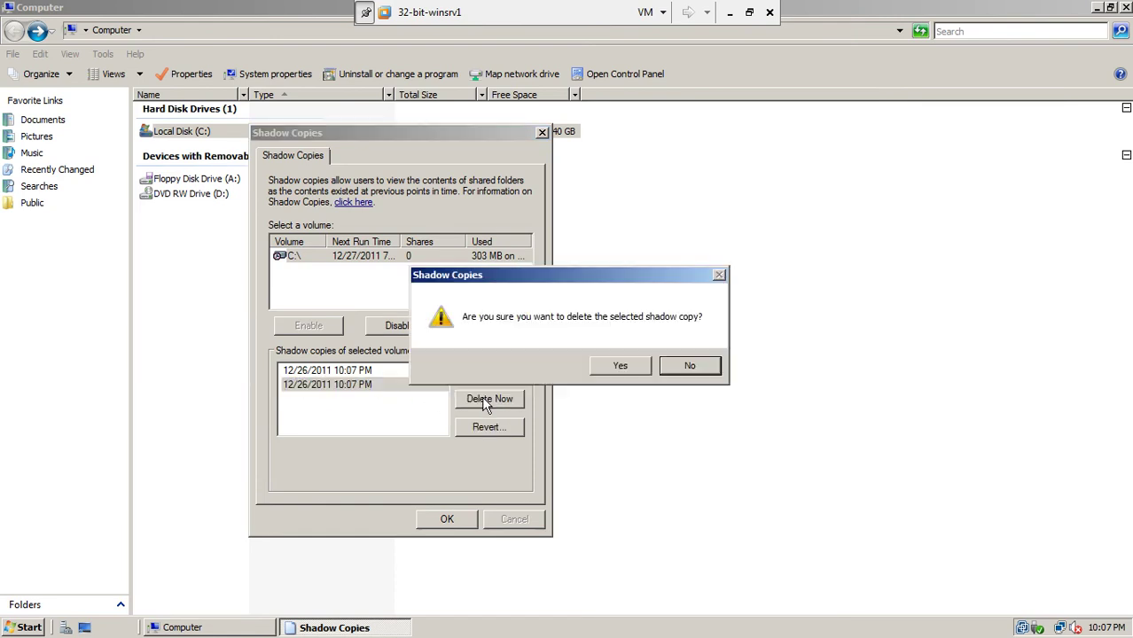
left_click(618, 365)
Finish the shadow copy configuration and open the "my file" document in the BackupData folder on Local Disk (C:)
left_click(343, 371)
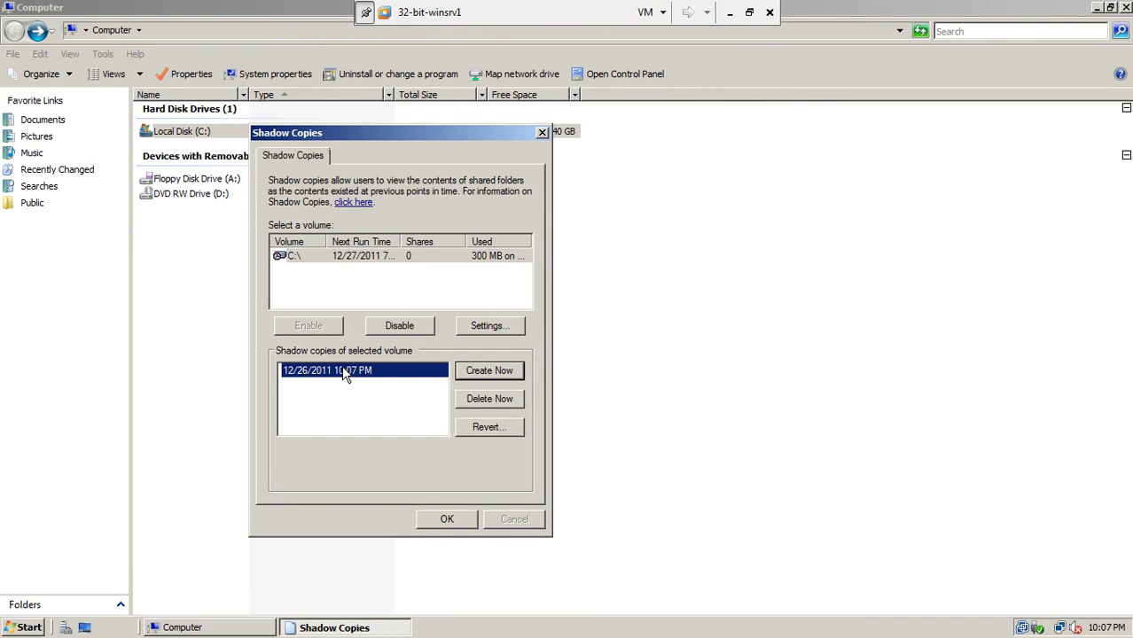
left_click(444, 521)
left_click(239, 235)
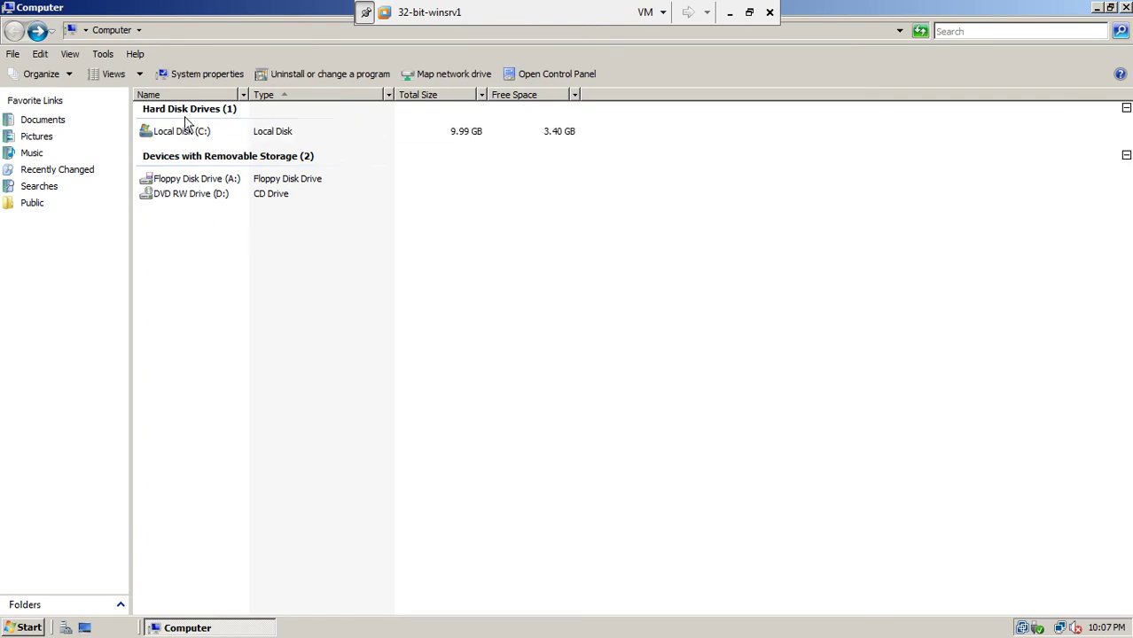
double_click(190, 131)
left_click(178, 114)
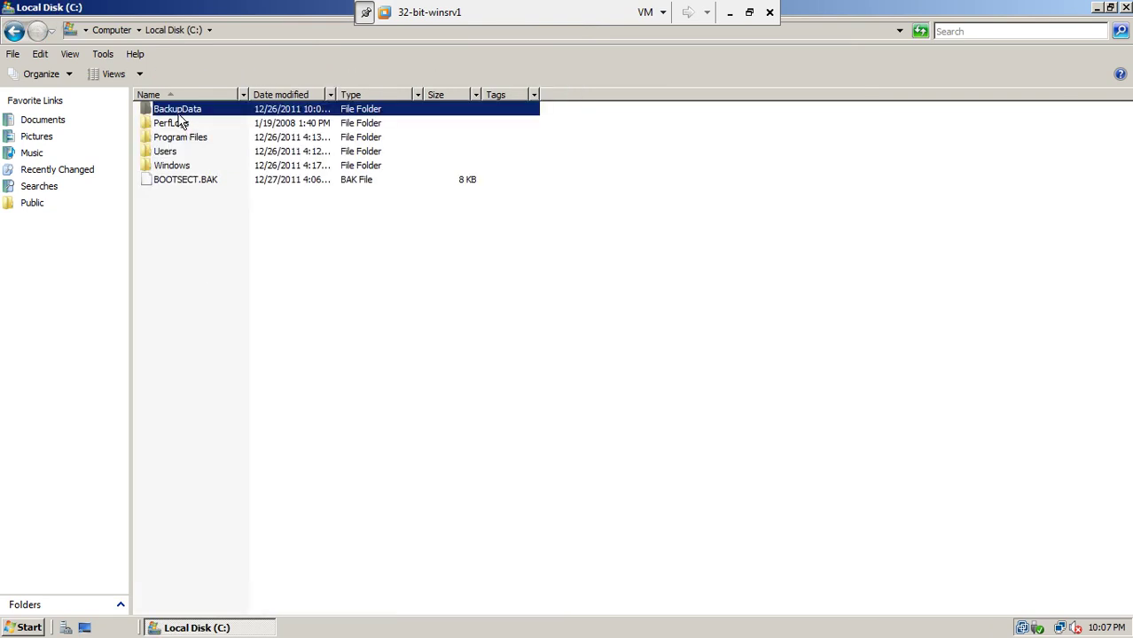
double_click(179, 115)
double_click(170, 110)
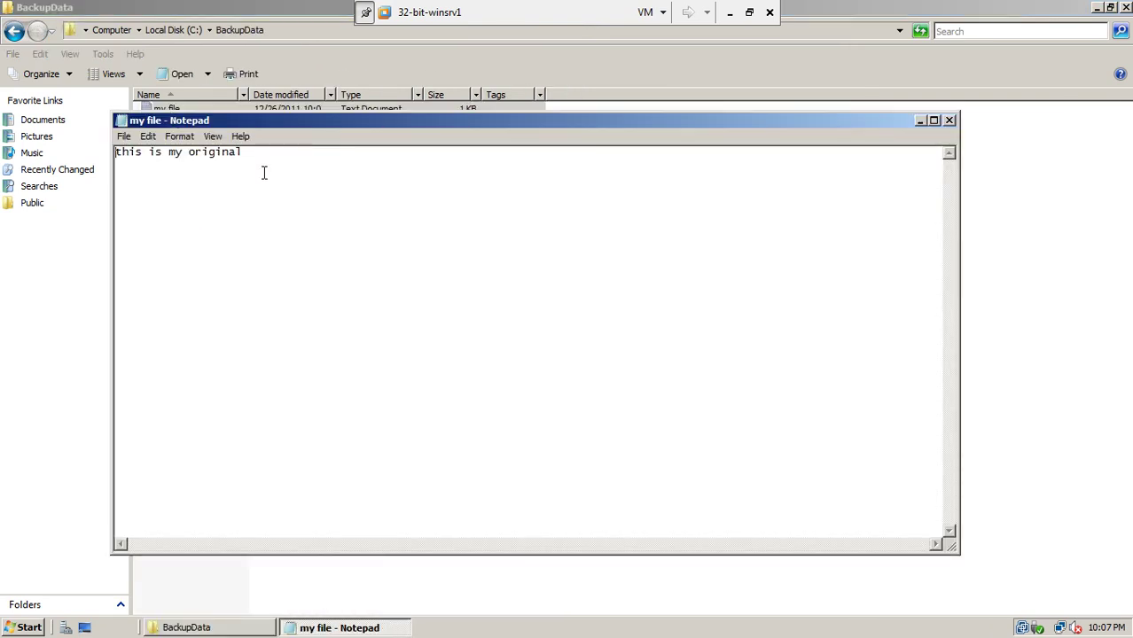
Remove the word "original" from the end of the "my file" text, then save and close the document
left_click_drag(257, 125, 300, 147)
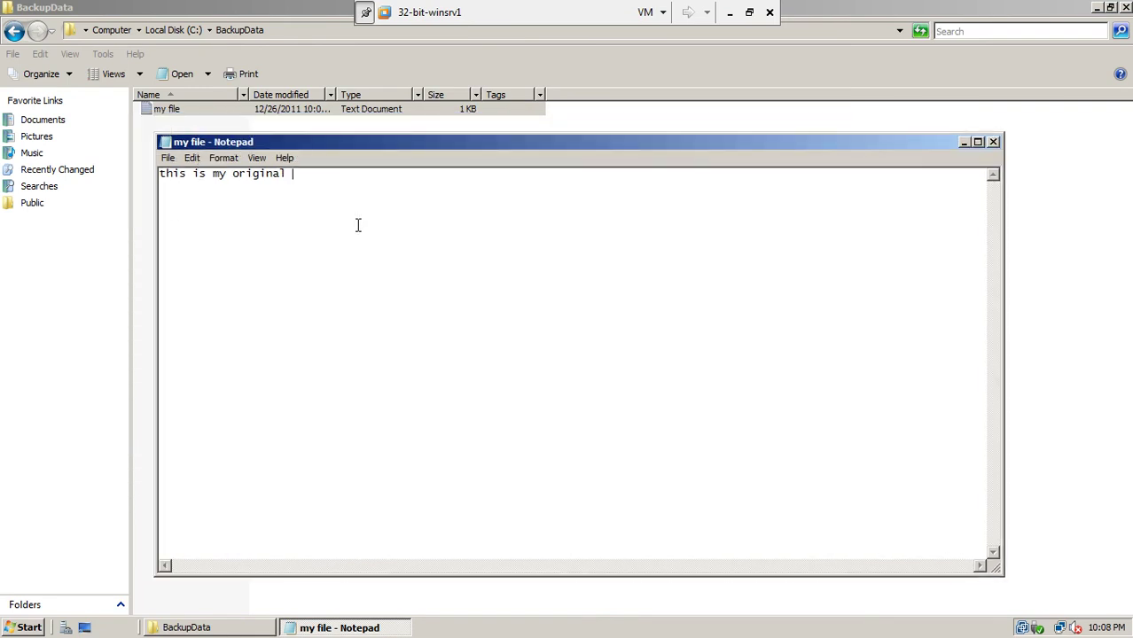
key("BackSpace")
key("BackSpace")
key("BackSpace")
key("BackSpace")
key("BackSpace")
key("BackSpace")
key("BackSpace")
left_click(168, 158)
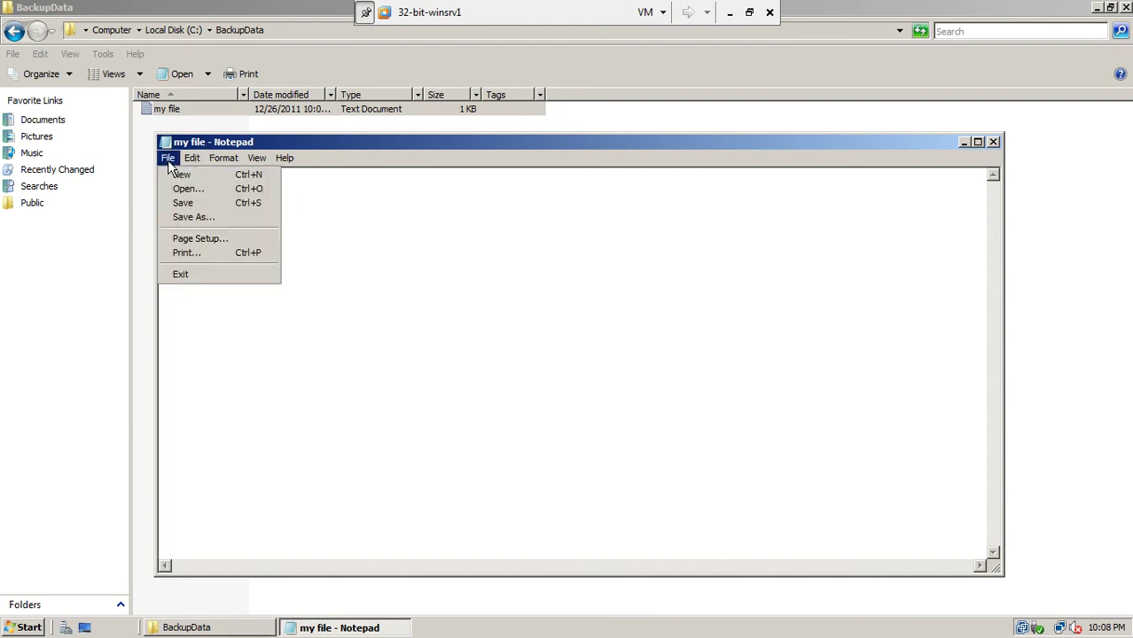
left_click(182, 203)
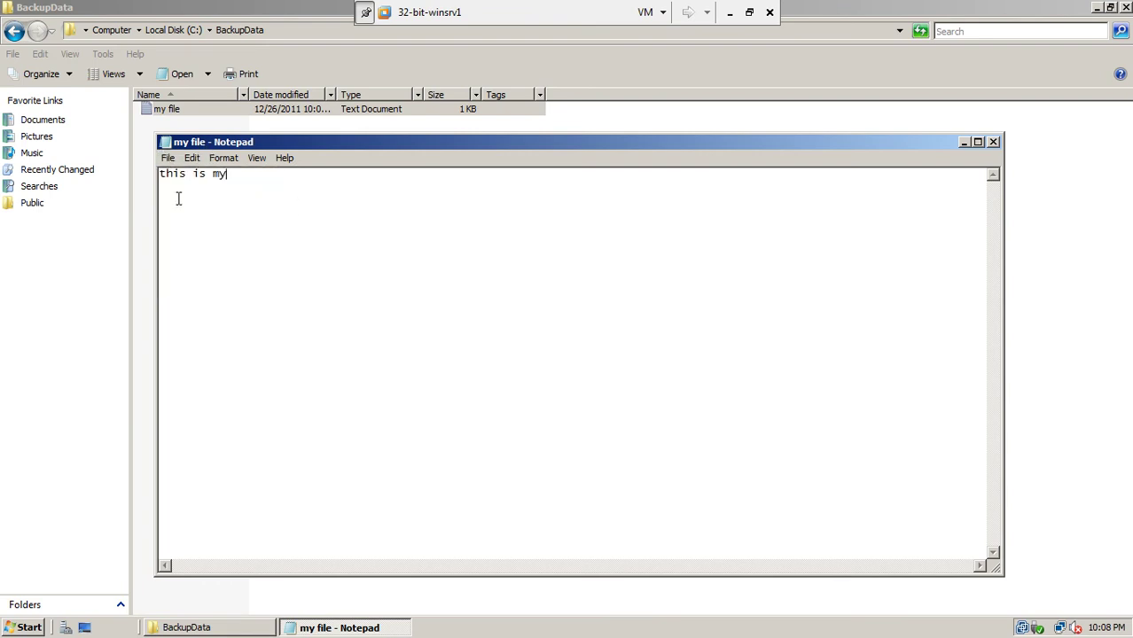
left_click(995, 145)
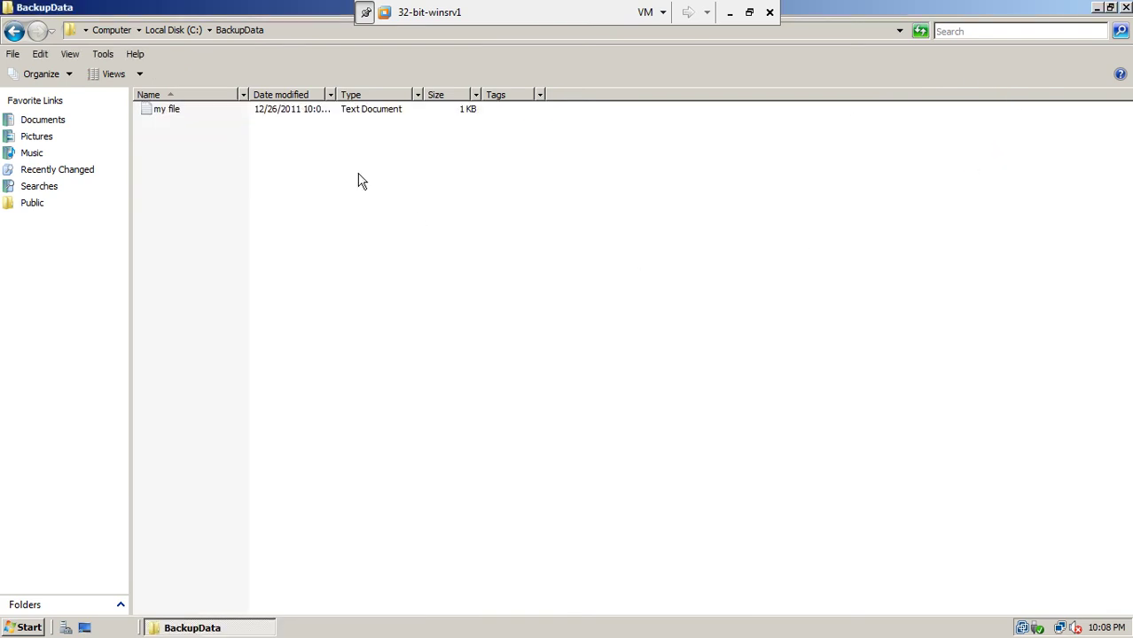
Reopen "my file" to check the shortened text and close it
double_click(155, 110)
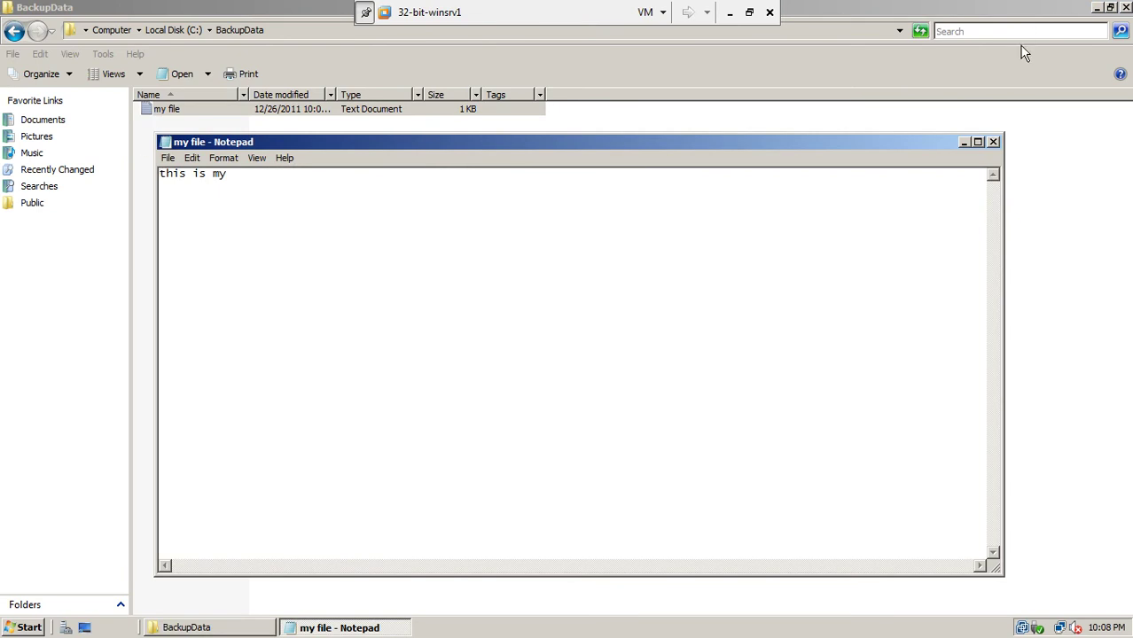
left_click(993, 142)
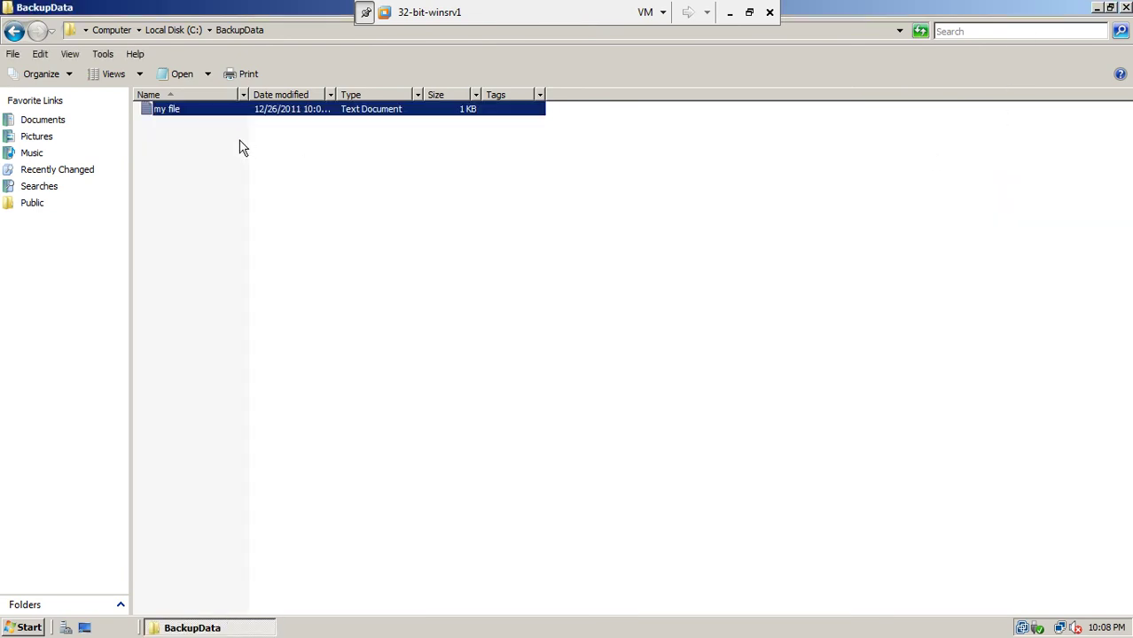
View the previous versions available for Local Disk (C:) and close its properties without changes
left_click(11, 34)
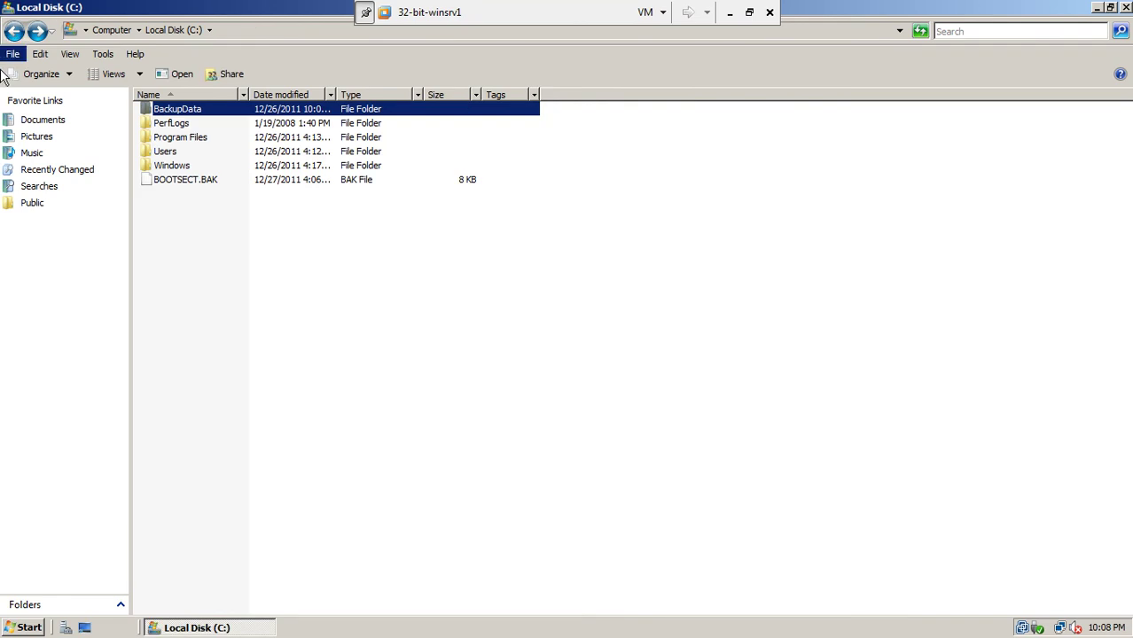
left_click(14, 33)
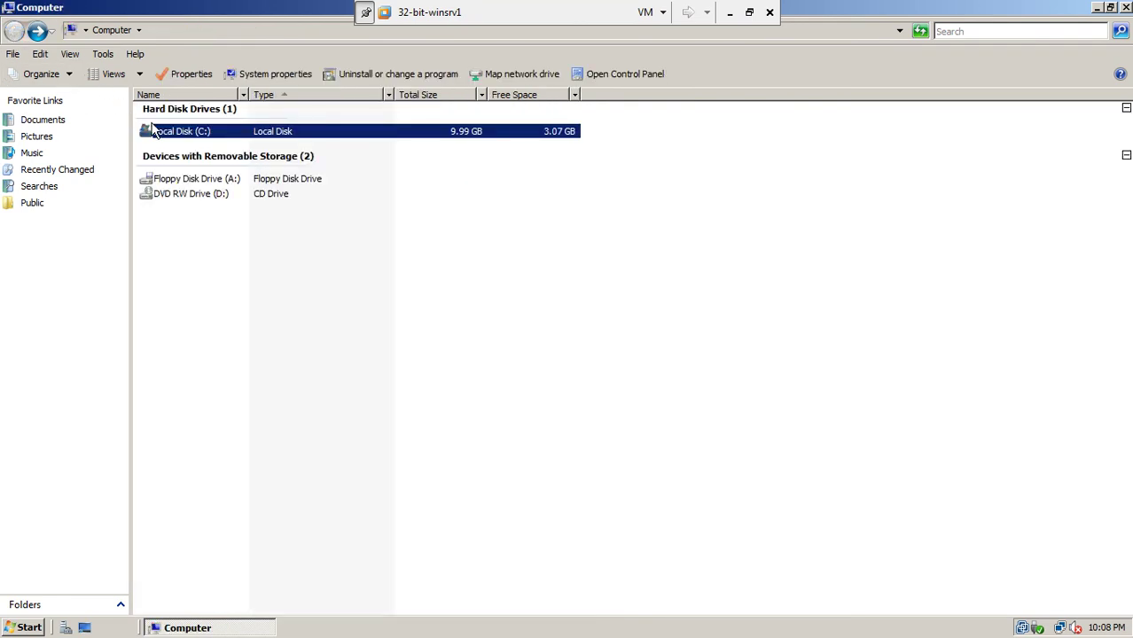
right_click(169, 139)
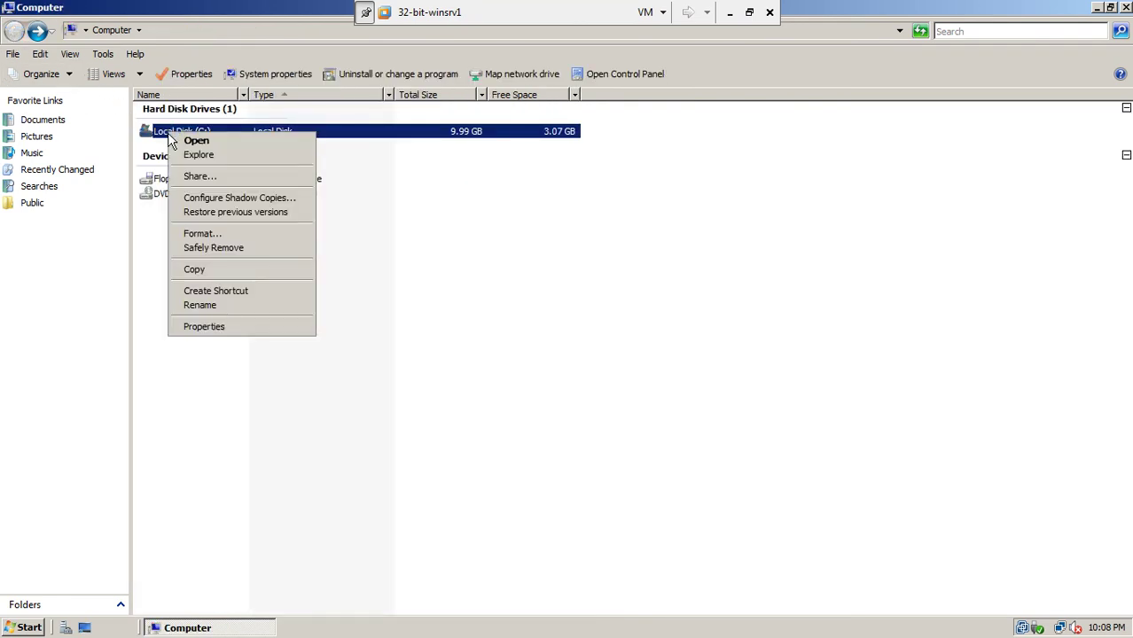
left_click(223, 213)
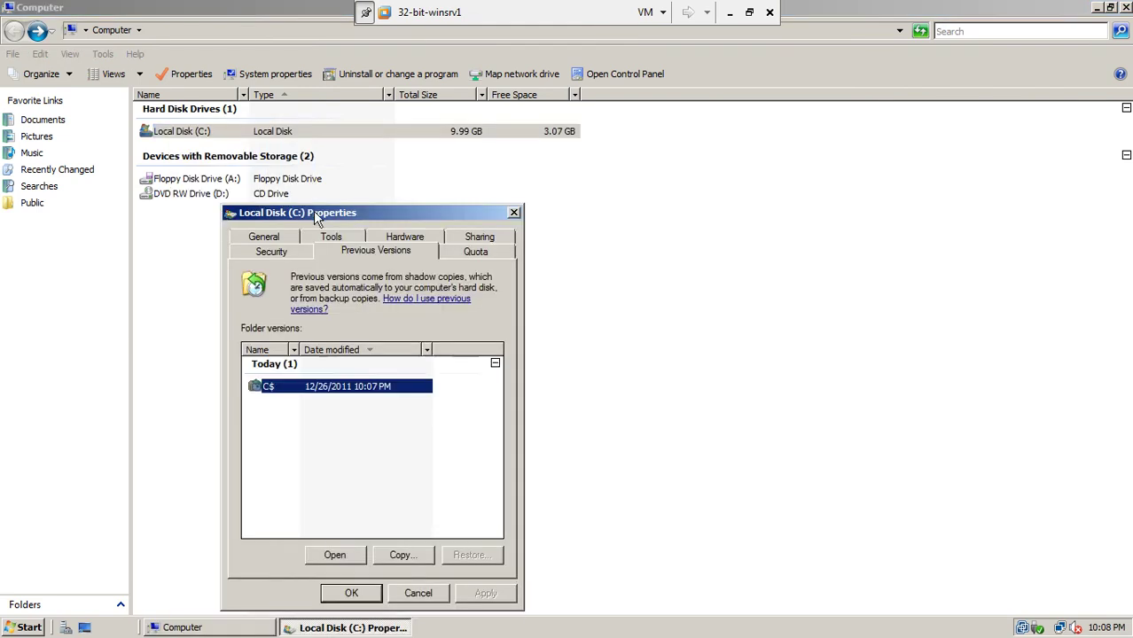
left_click_drag(315, 213, 527, 165)
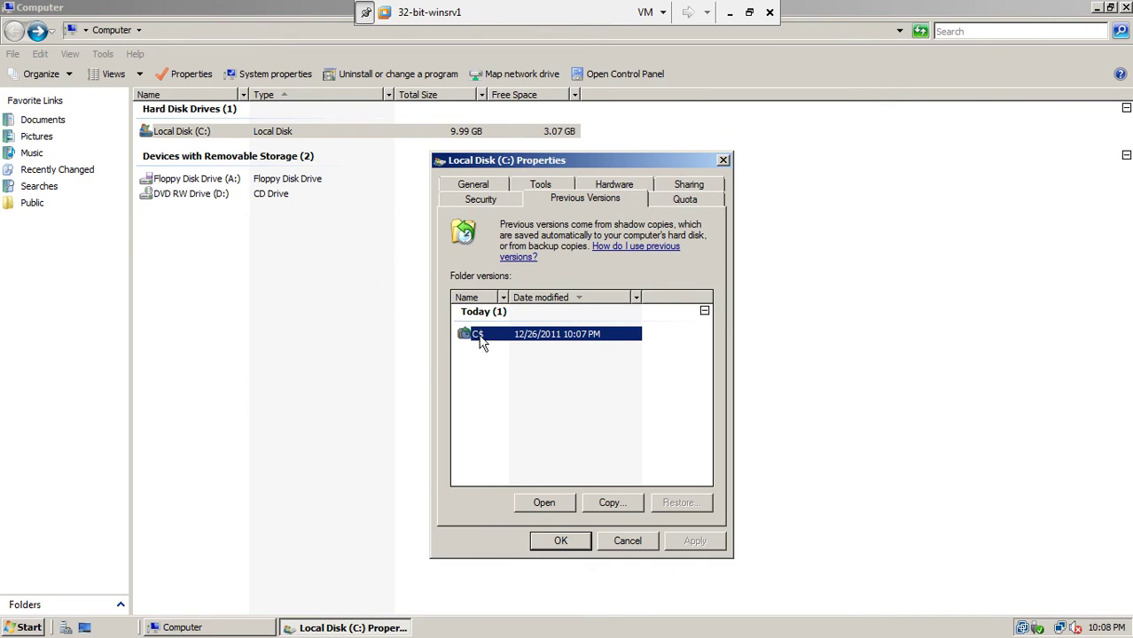
left_click(618, 542)
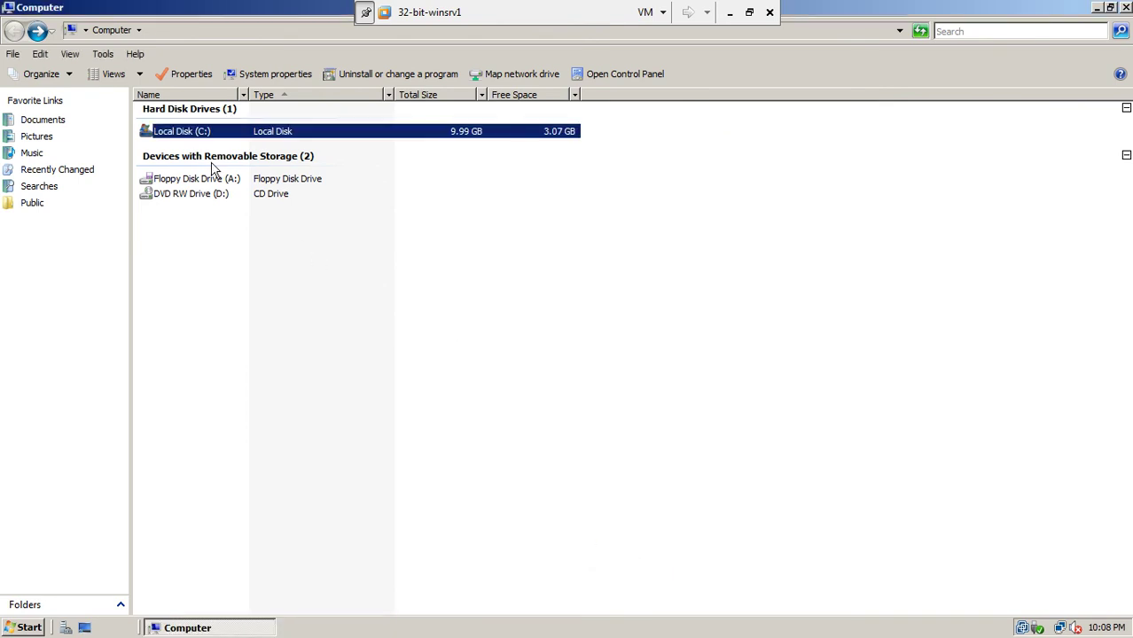
View the previous versions of the BackupData folder on Local Disk (C:) and close its properties without changes
double_click(198, 133)
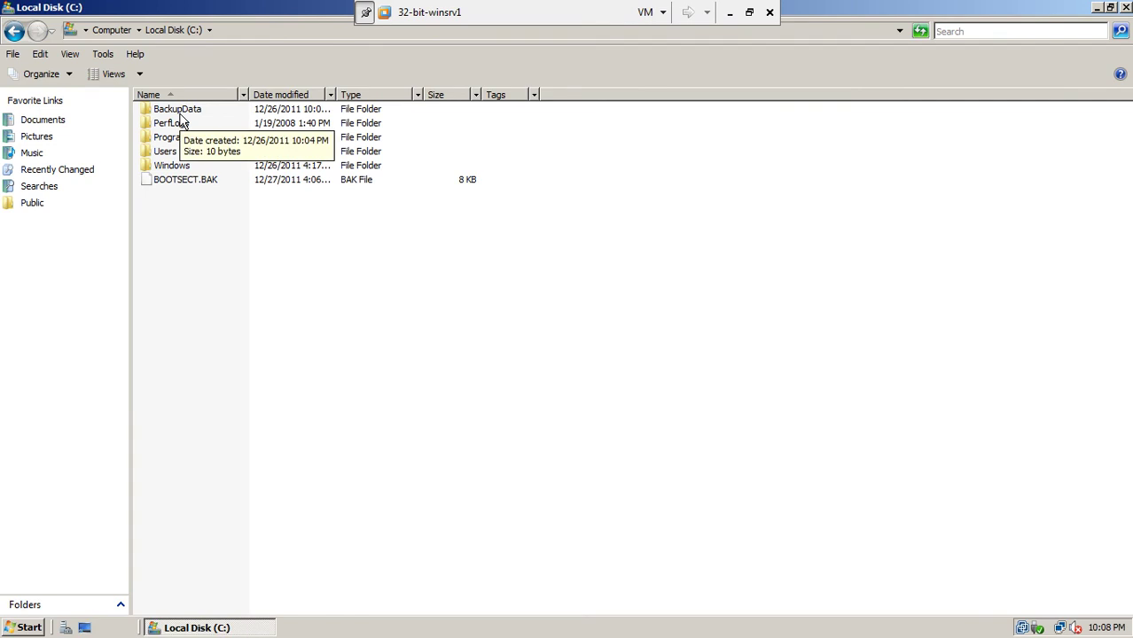
right_click(180, 113)
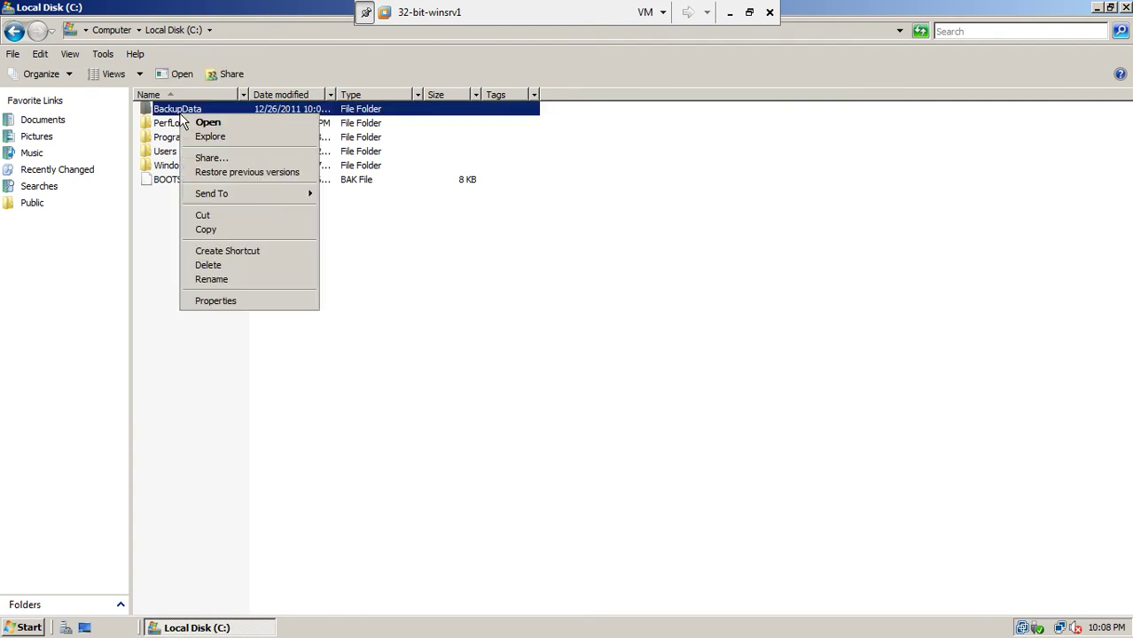
left_click(223, 174)
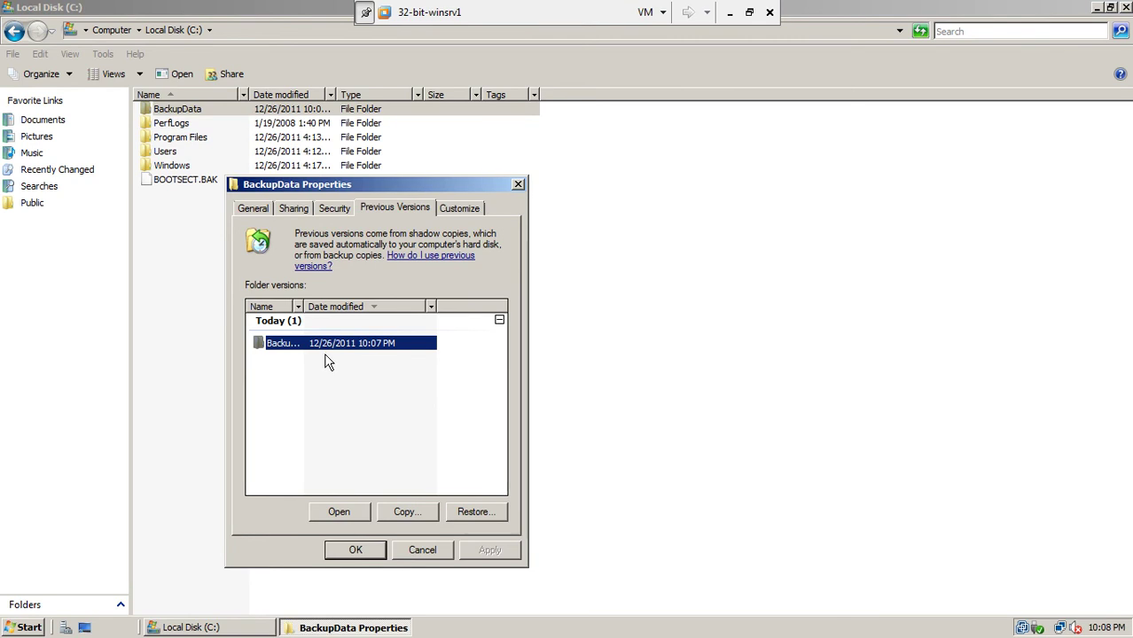
left_click(422, 550)
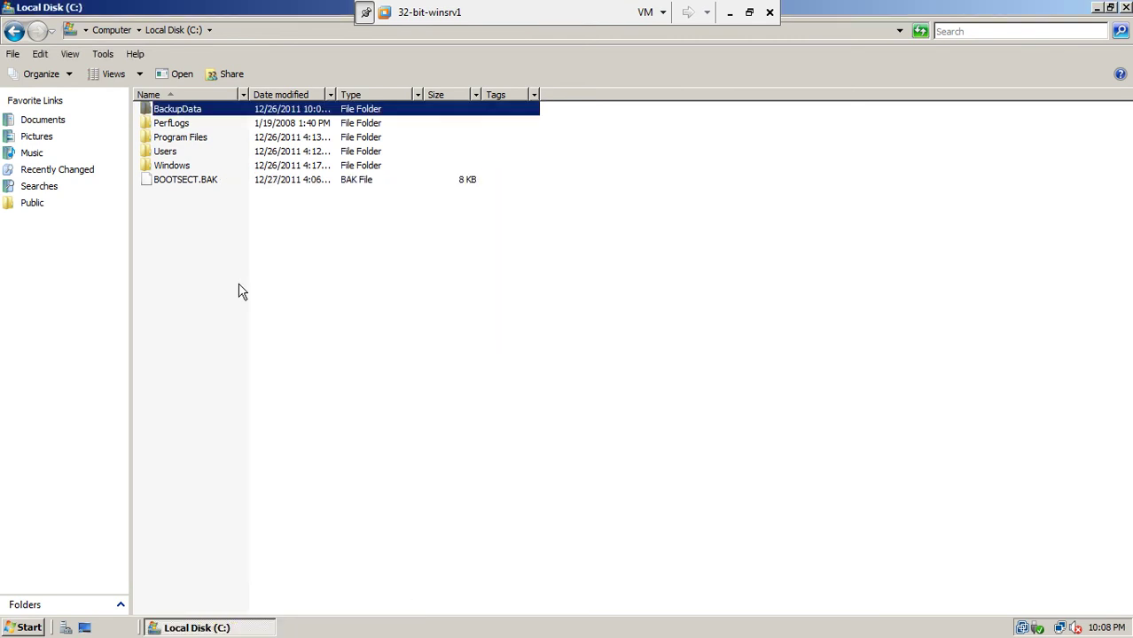
Show the previous versions of "my file" in BackupData, and keep the current color scheme without showing that message again
double_click(196, 110)
right_click(178, 112)
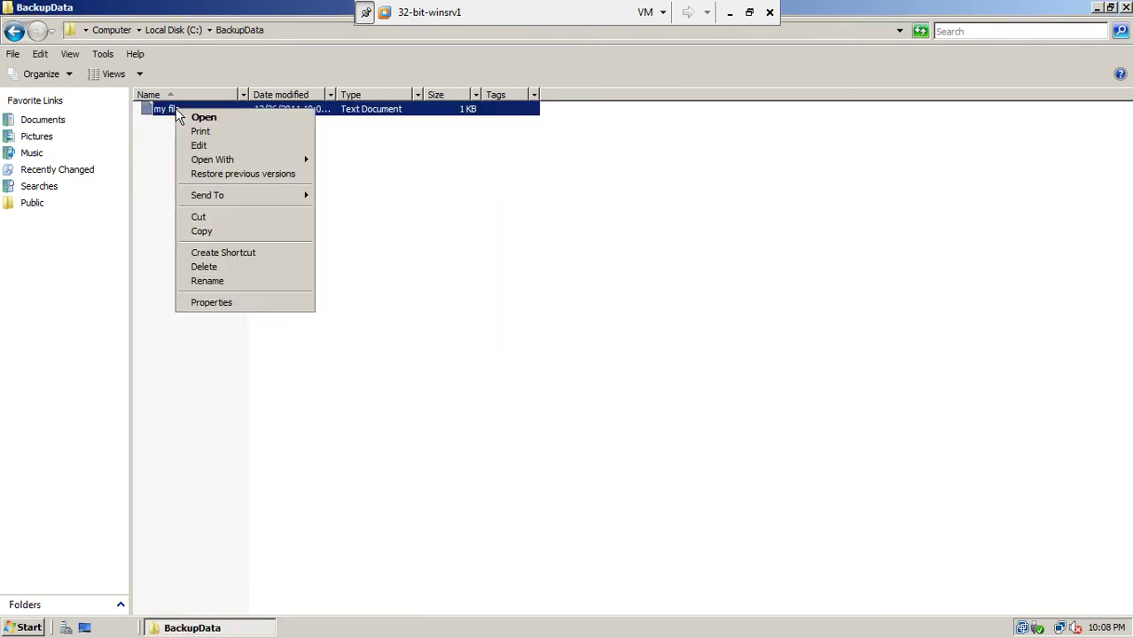
left_click(229, 175)
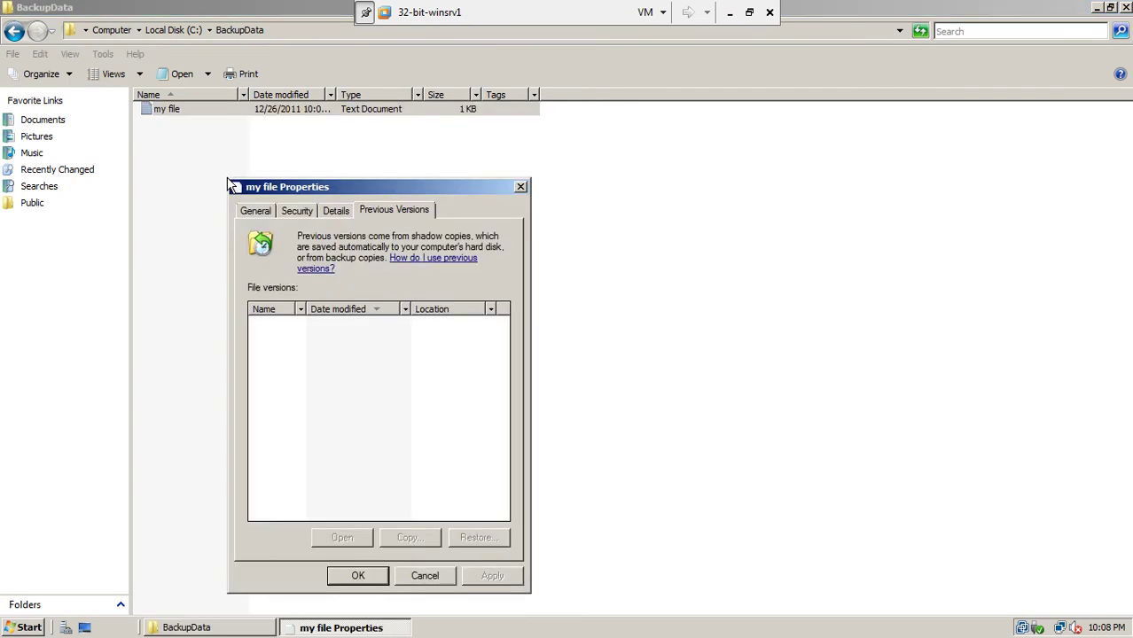
left_click_drag(308, 182, 393, 139)
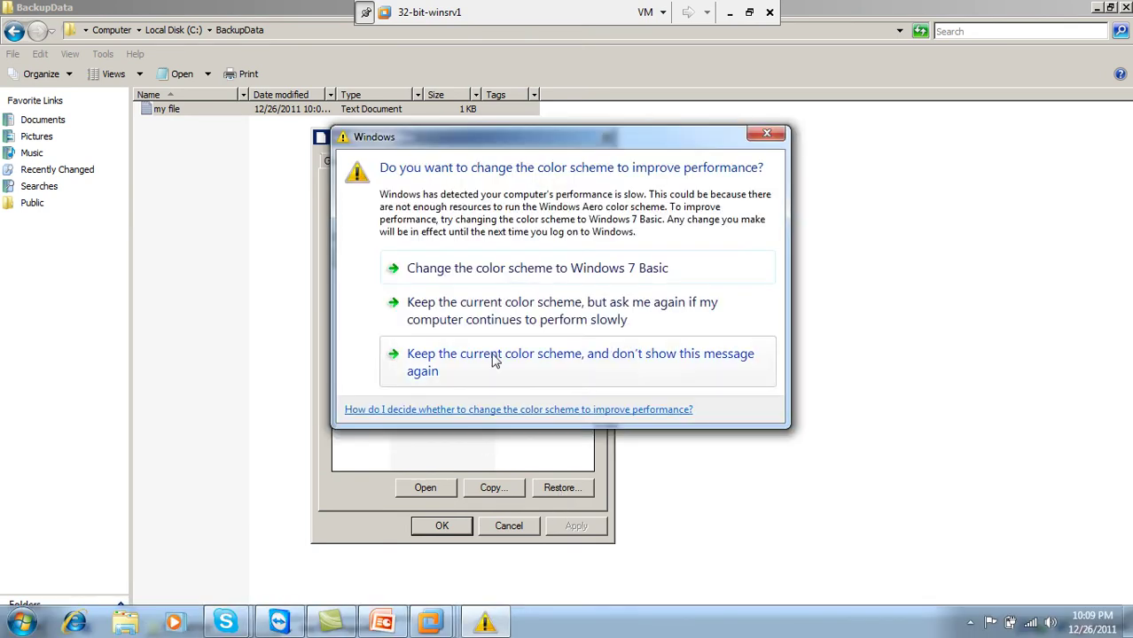
left_click(495, 359)
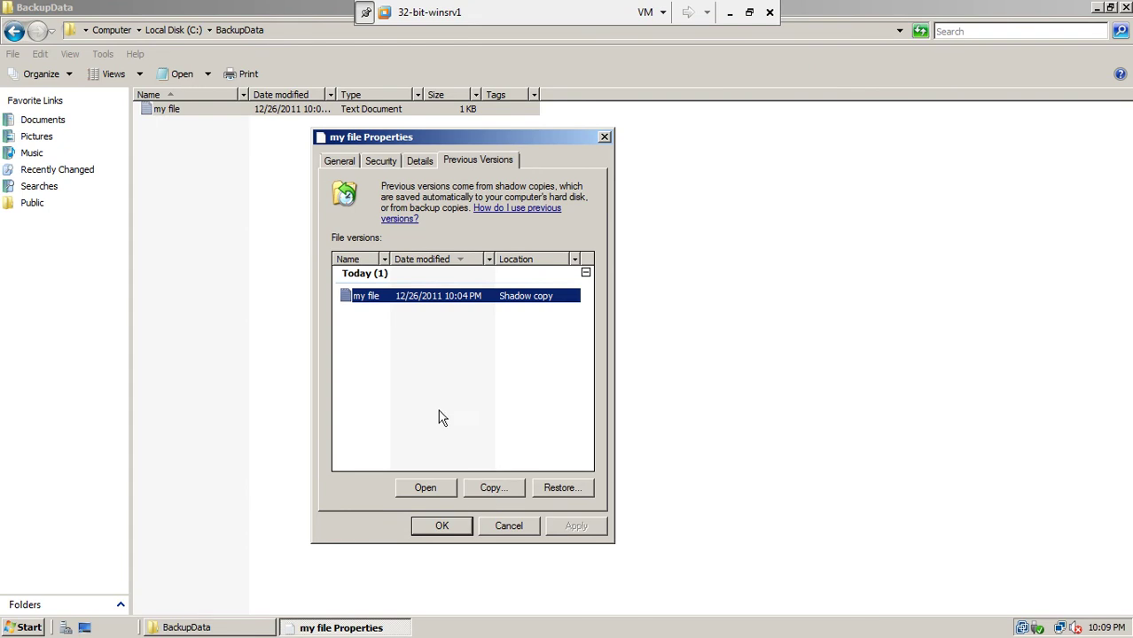
Open the shadow copy version of "my file" and the current document to compare their text, closing each one
left_click(432, 486)
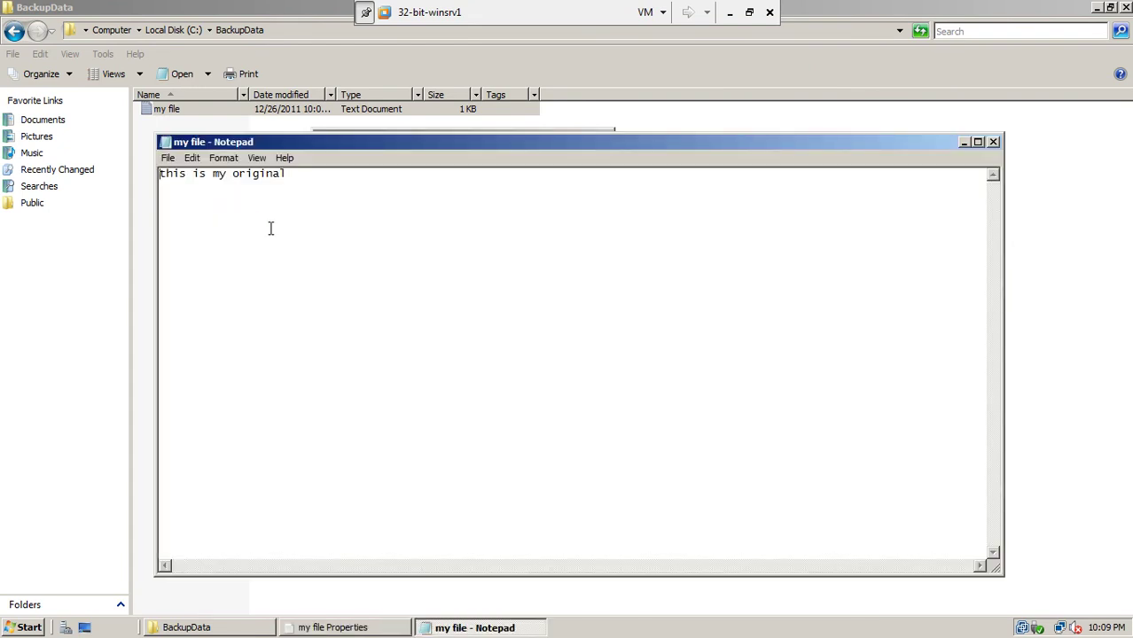
left_click_drag(276, 142, 369, 127)
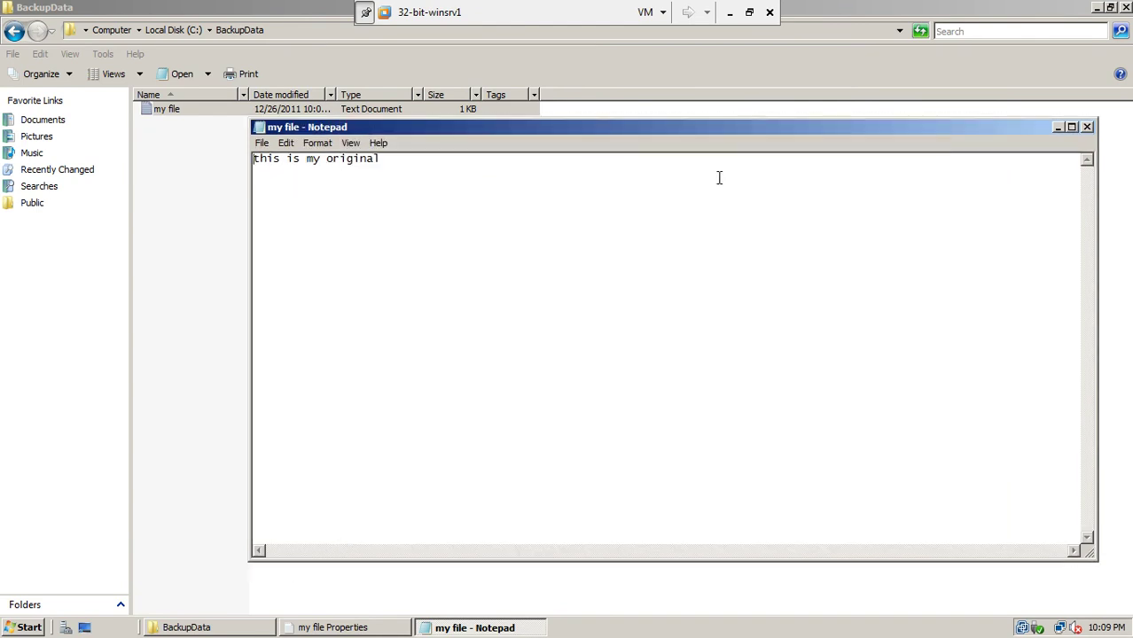
left_click(1088, 126)
double_click(168, 110)
left_click(1088, 128)
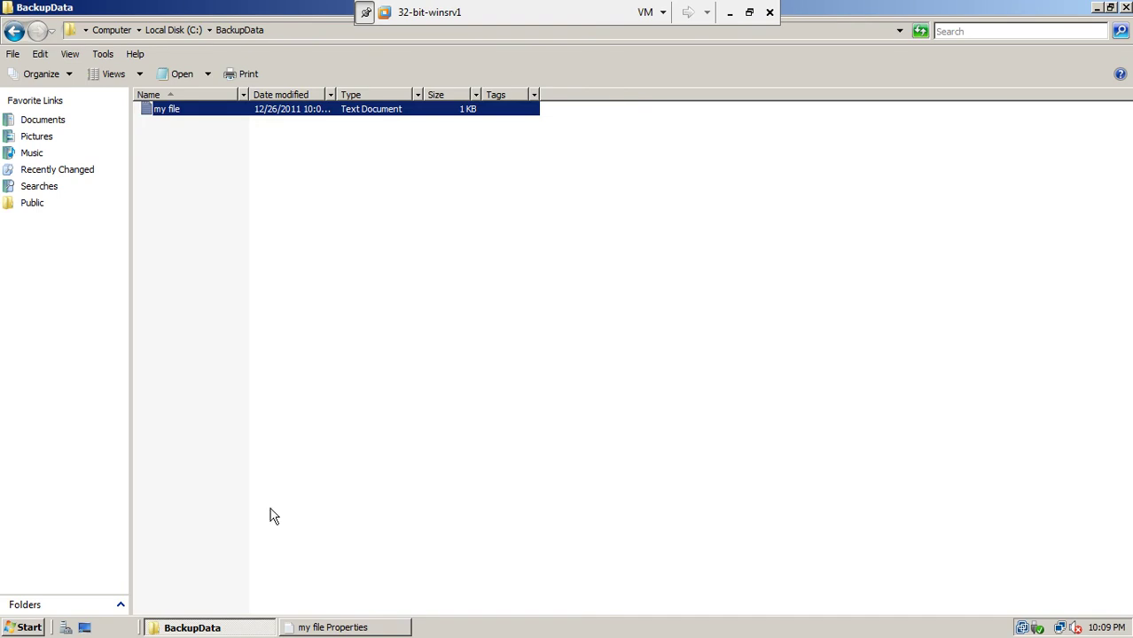
Restore "my file" to its 12/26/2011 10:04 PM shadow copy version, confirming the restore
left_click(308, 628)
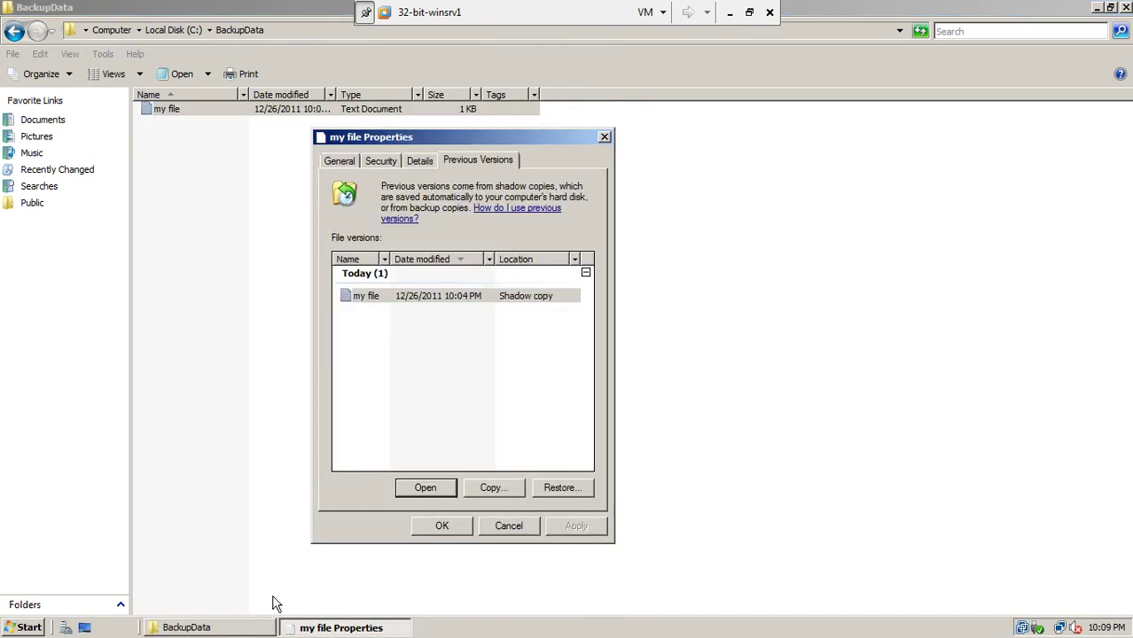
left_click(409, 300)
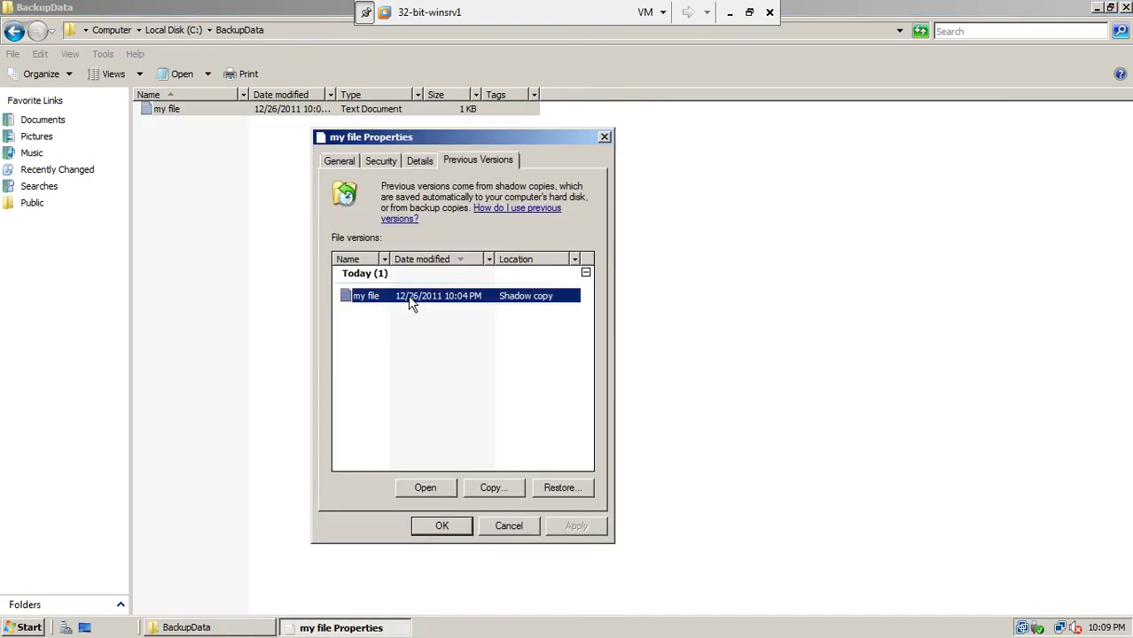
left_click(550, 490)
left_click(606, 337)
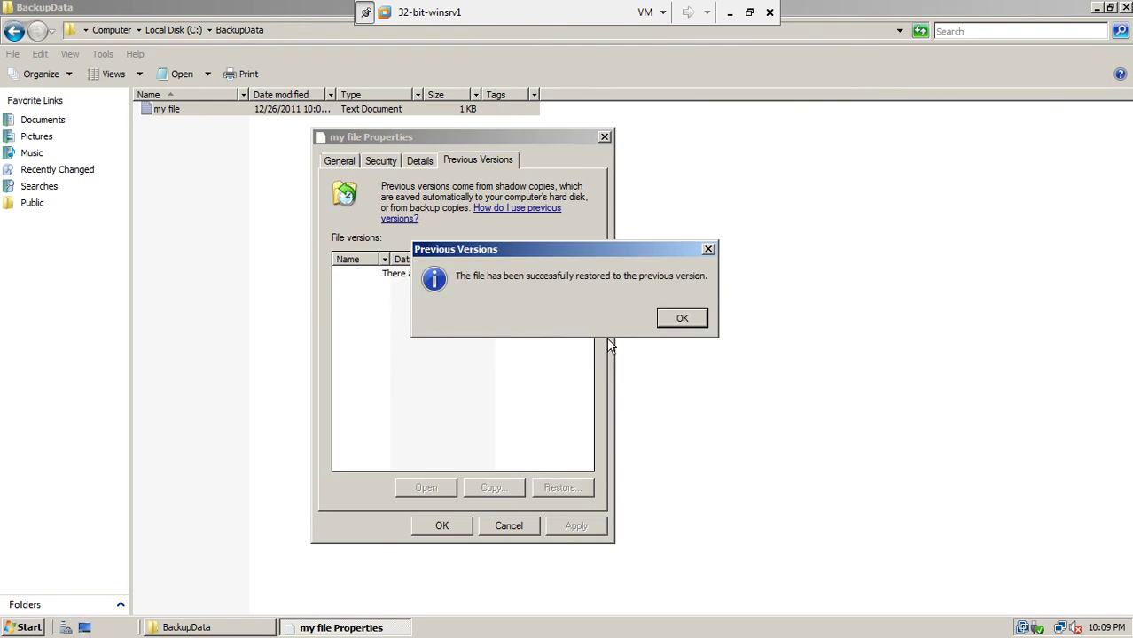
left_click(672, 322)
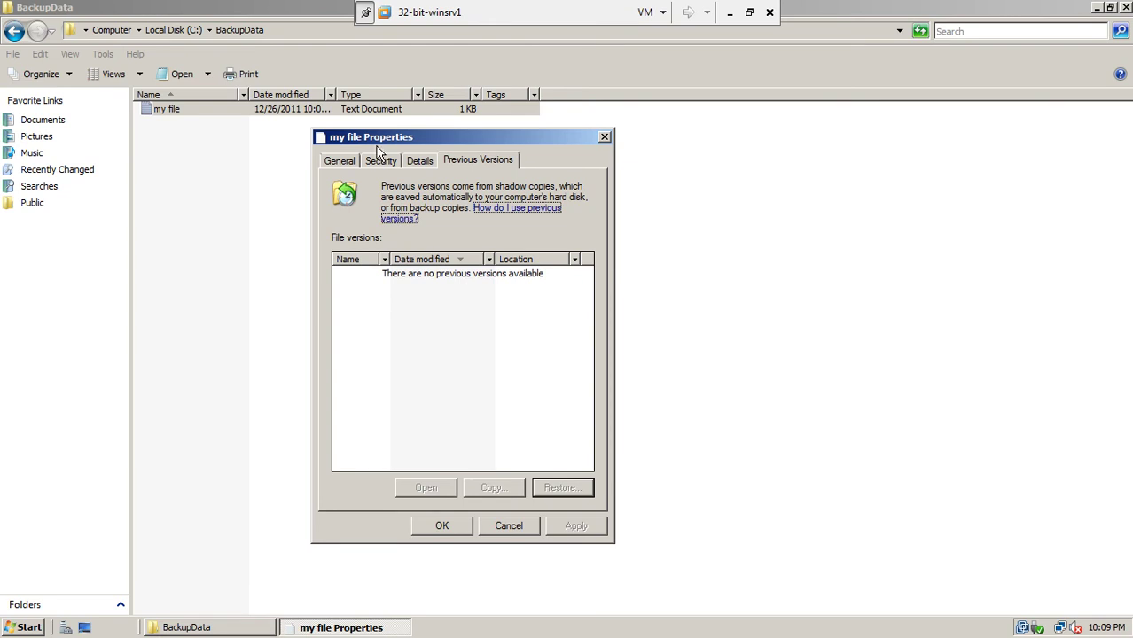
Examine the file details in the "my file" properties, then close the properties without changes
left_click(418, 164)
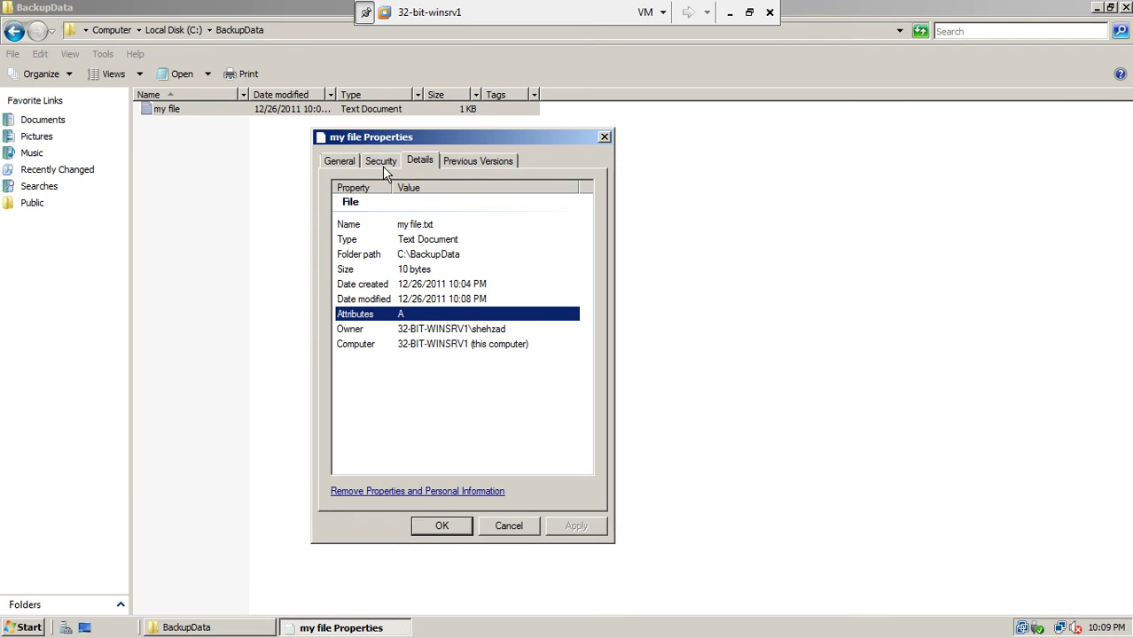
left_click(506, 525)
left_click(296, 273)
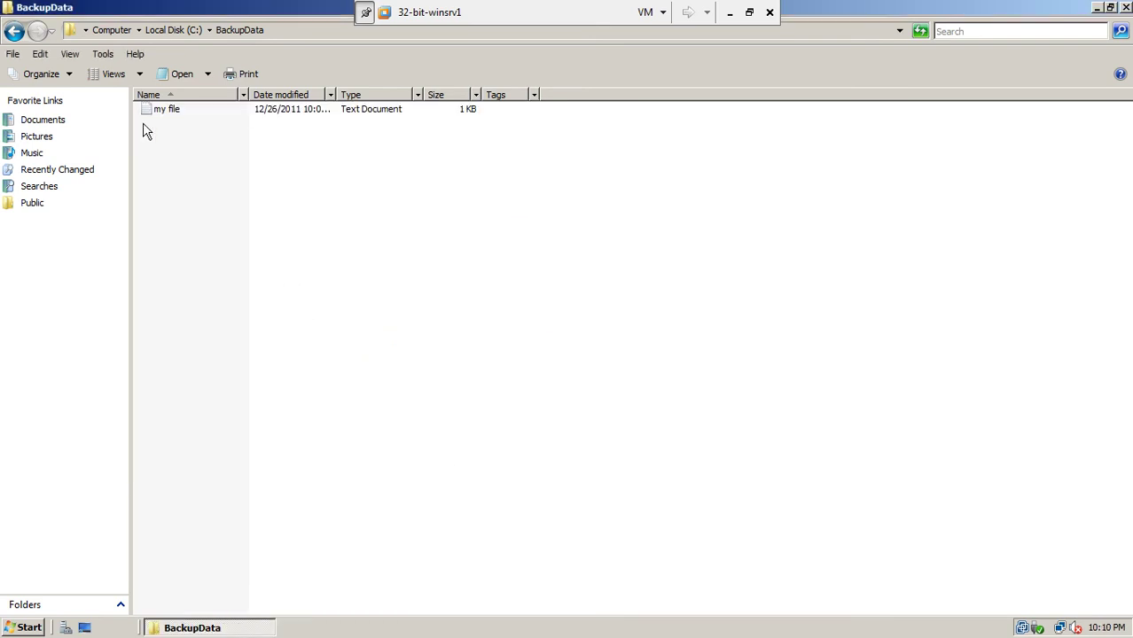
left_click(13, 32)
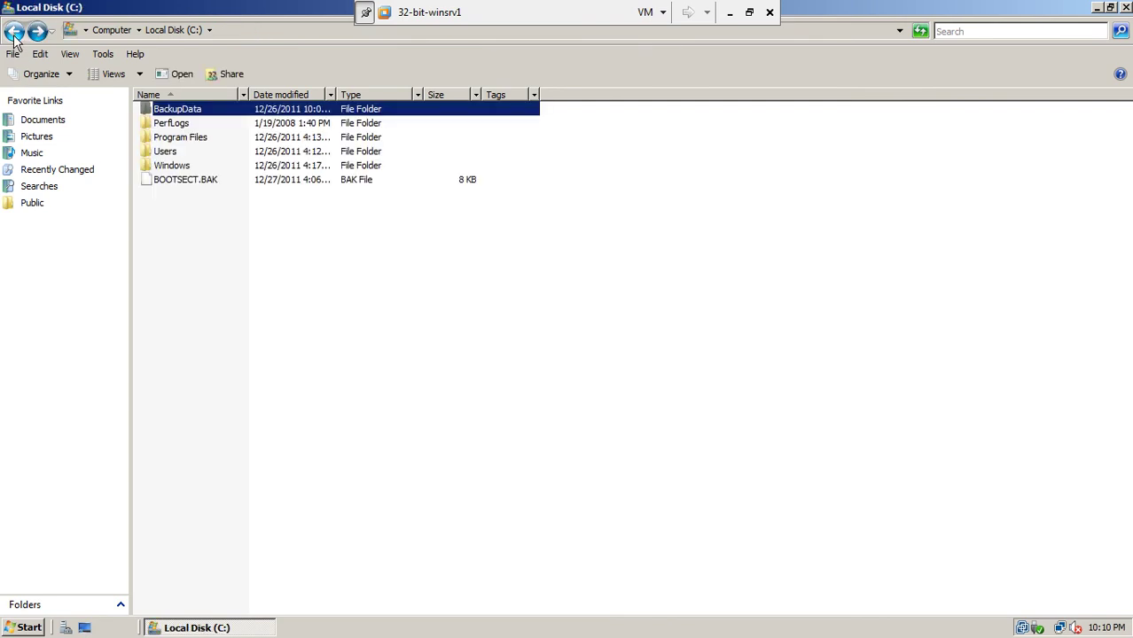
left_click(13, 33)
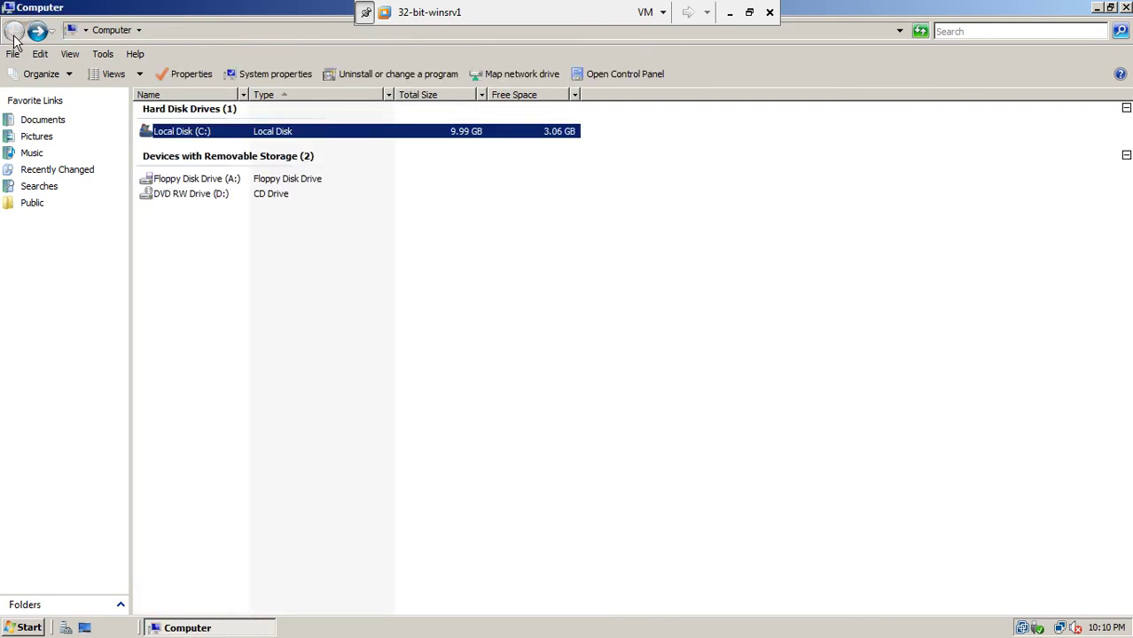
right_click(189, 129)
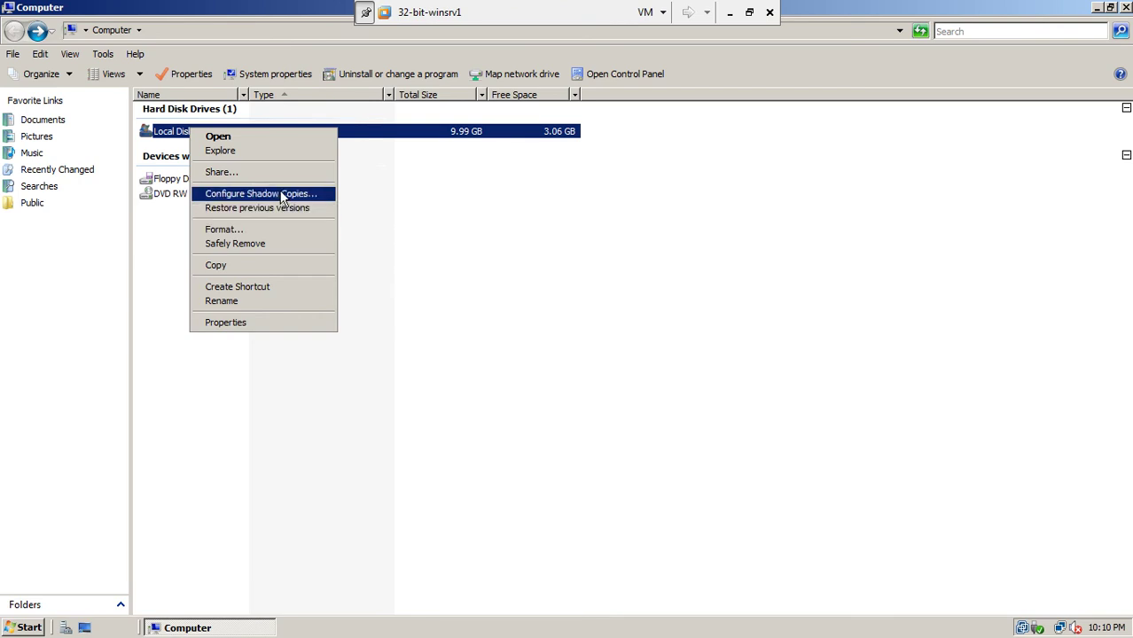
left_click(408, 288)
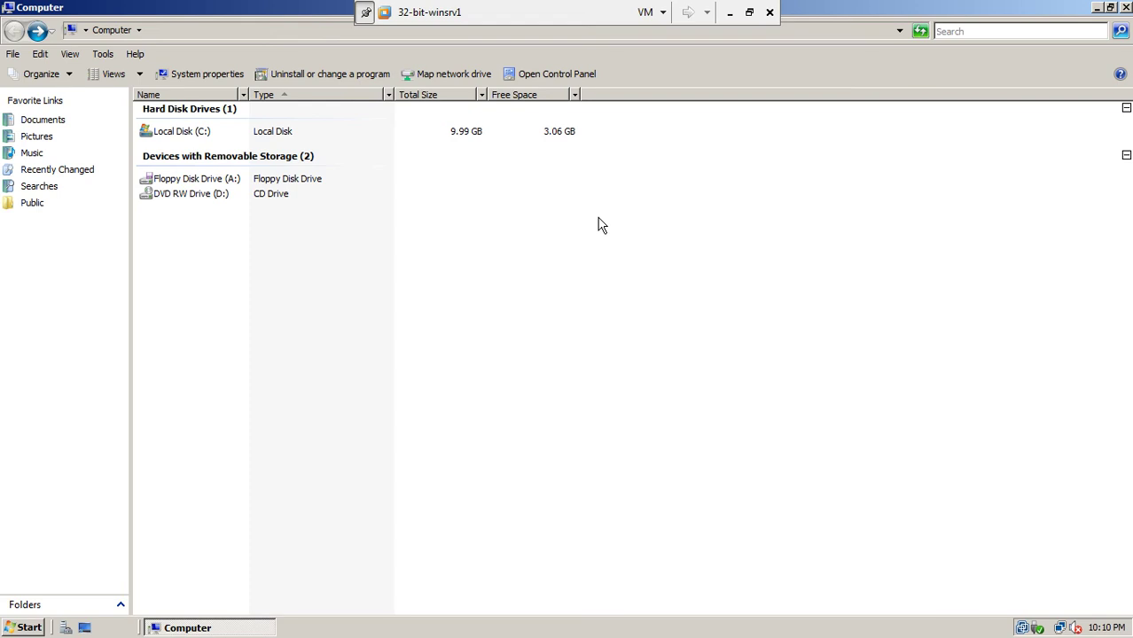
Move "my file" from the BackupData folder on Local Disk (C:) to the Recycle Bin, confirming the deletion
left_click(201, 140)
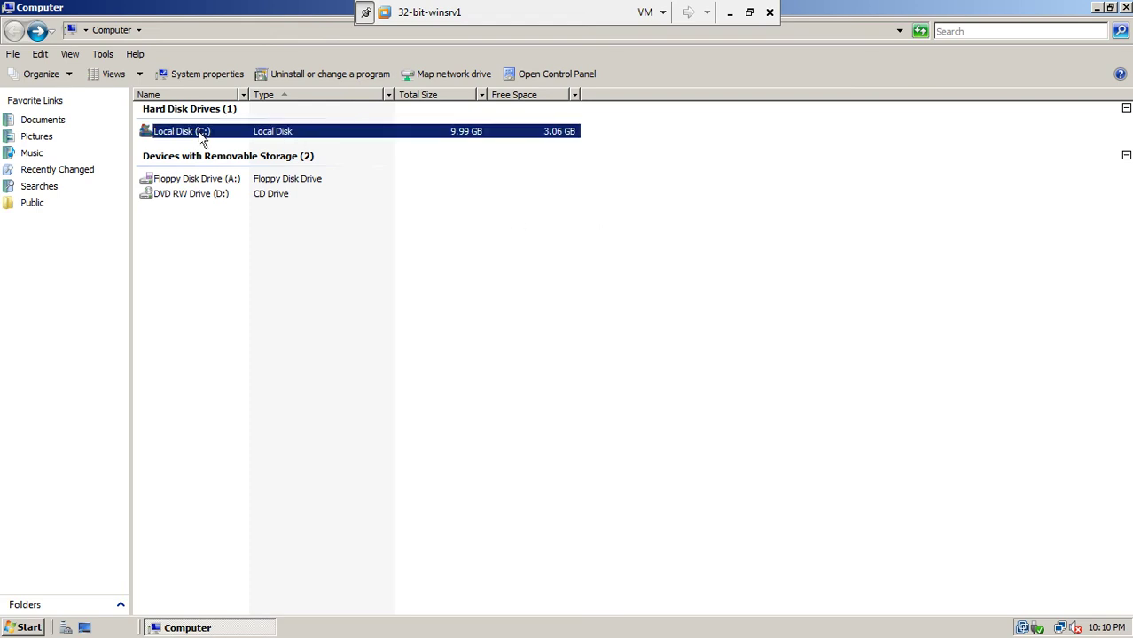
double_click(199, 133)
left_click(190, 95)
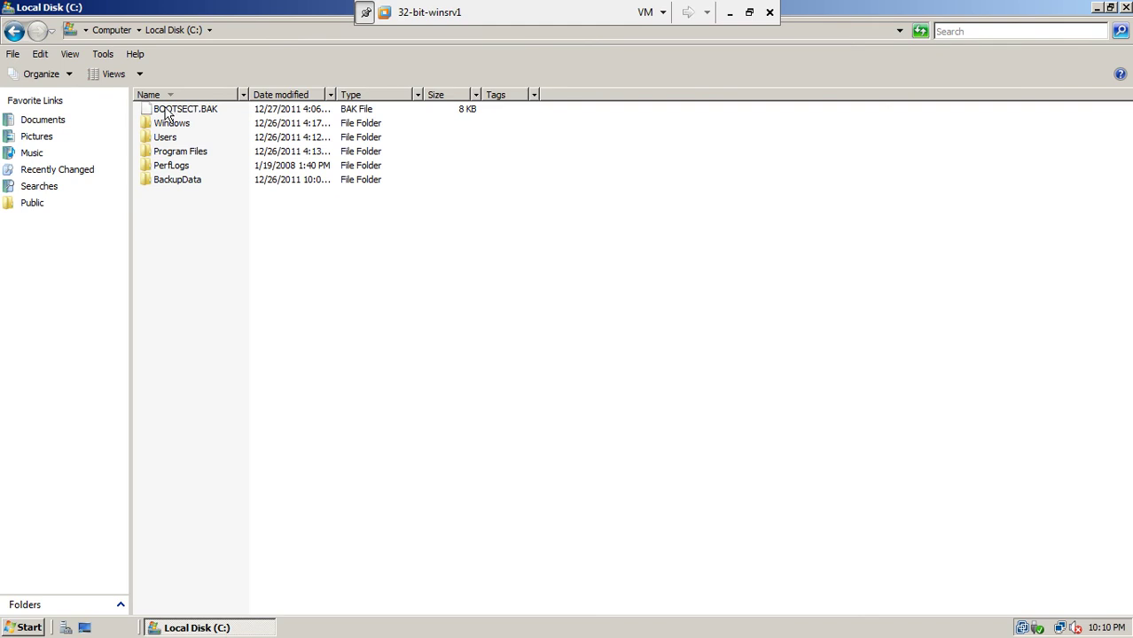
left_click(182, 94)
double_click(180, 110)
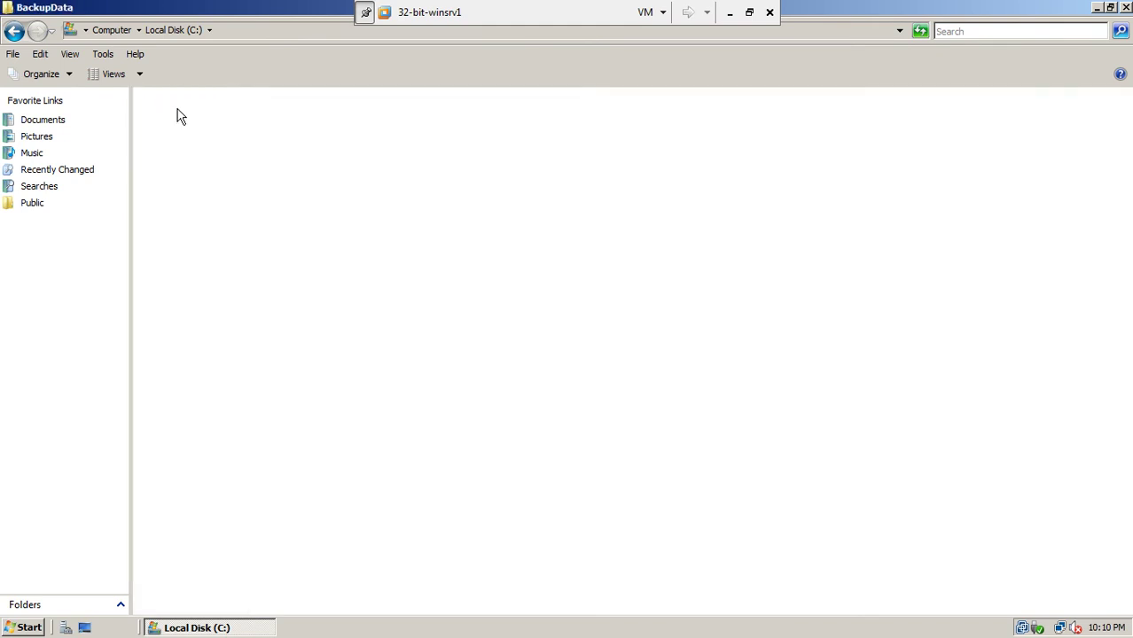
left_click(177, 119)
key("Delete")
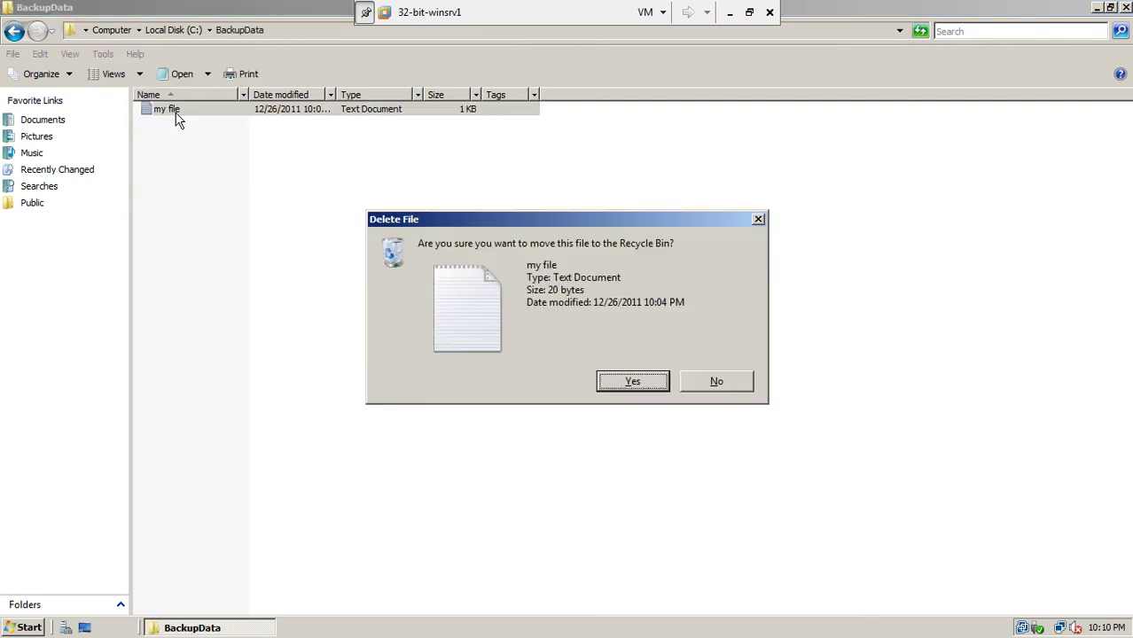
left_click(617, 381)
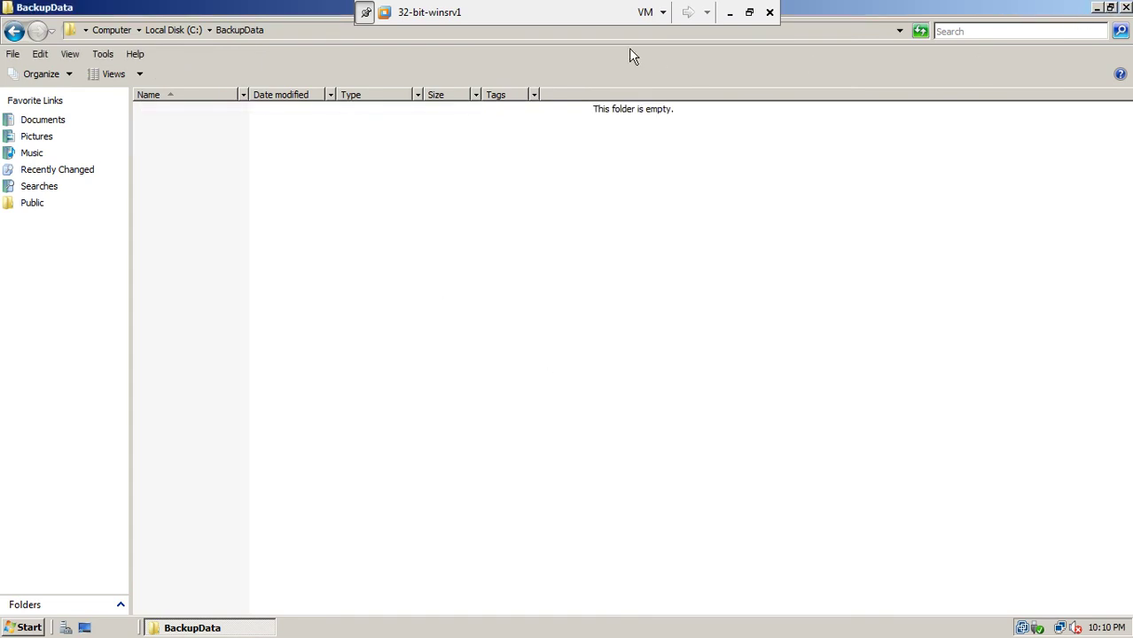
Restore "my file" from the Recycle Bin to its original BackupData location, then close the Recycle Bin
left_click(1096, 7)
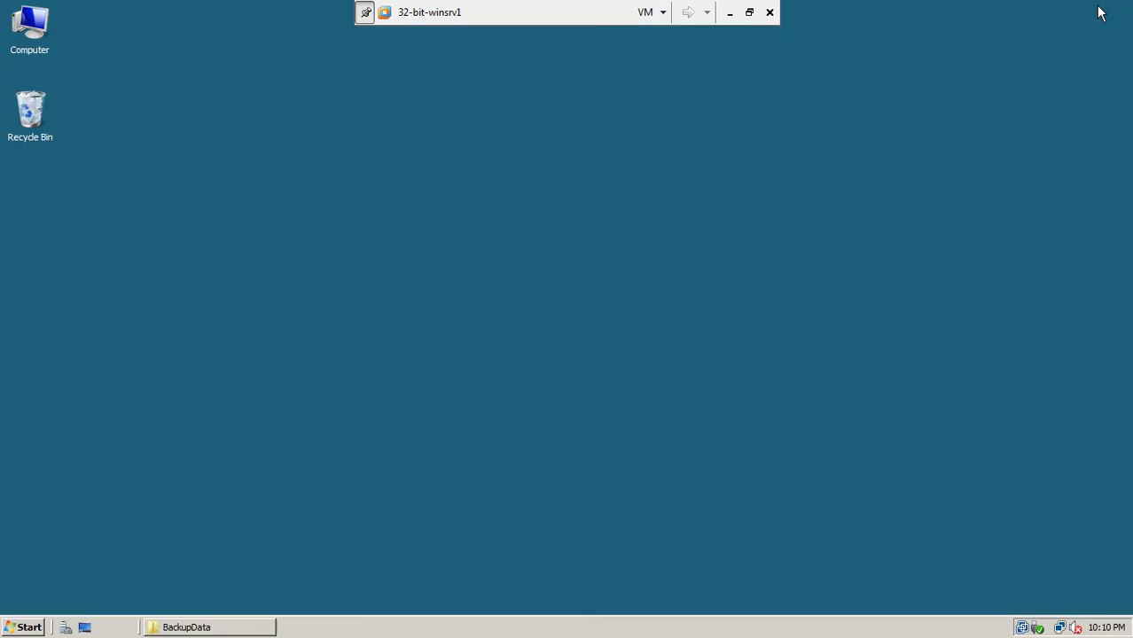
right_click(25, 114)
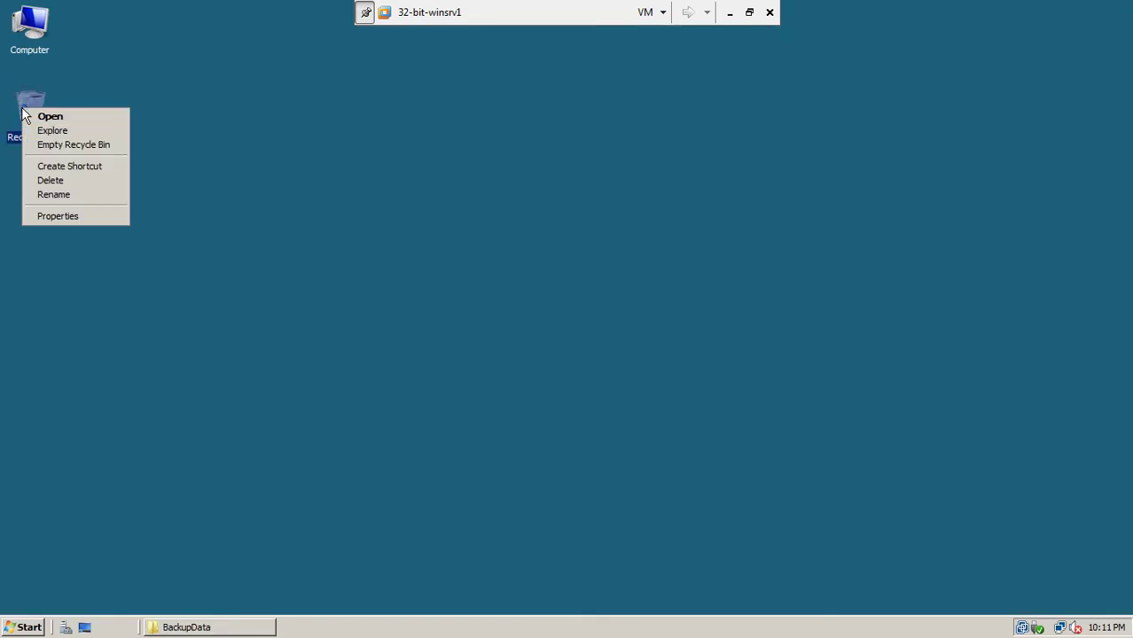
left_click(41, 116)
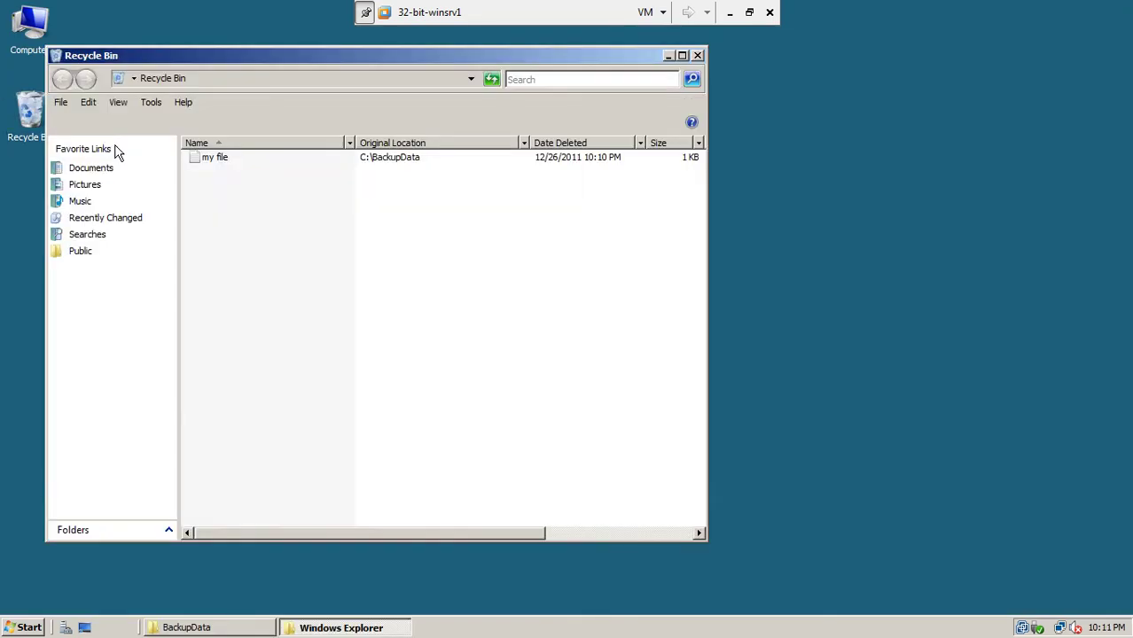
right_click(224, 166)
left_click(236, 171)
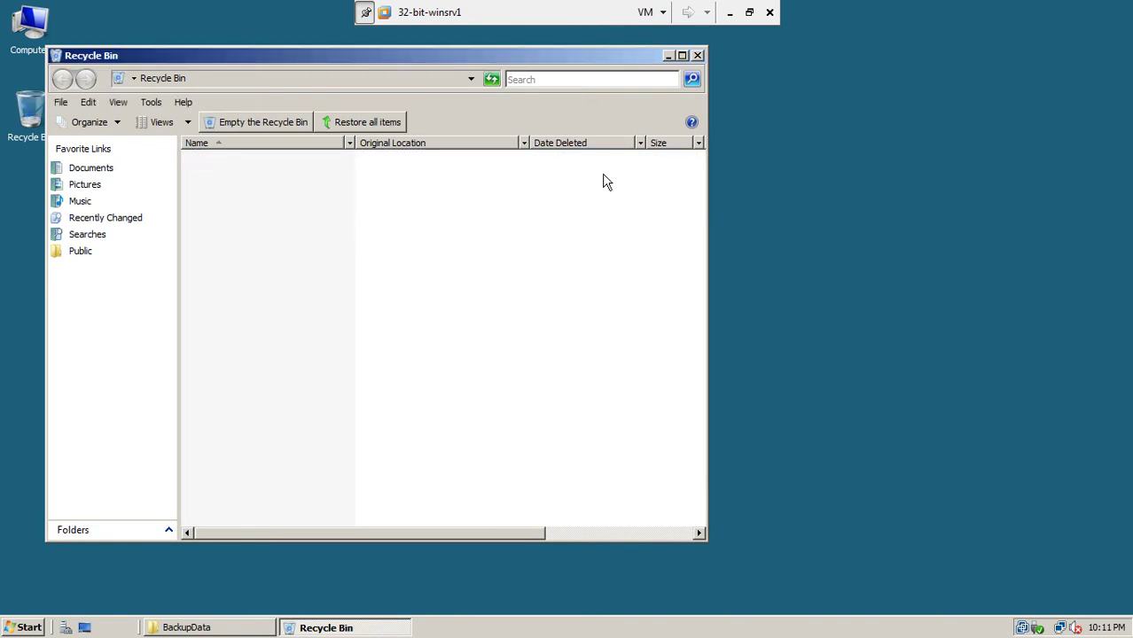
left_click(697, 56)
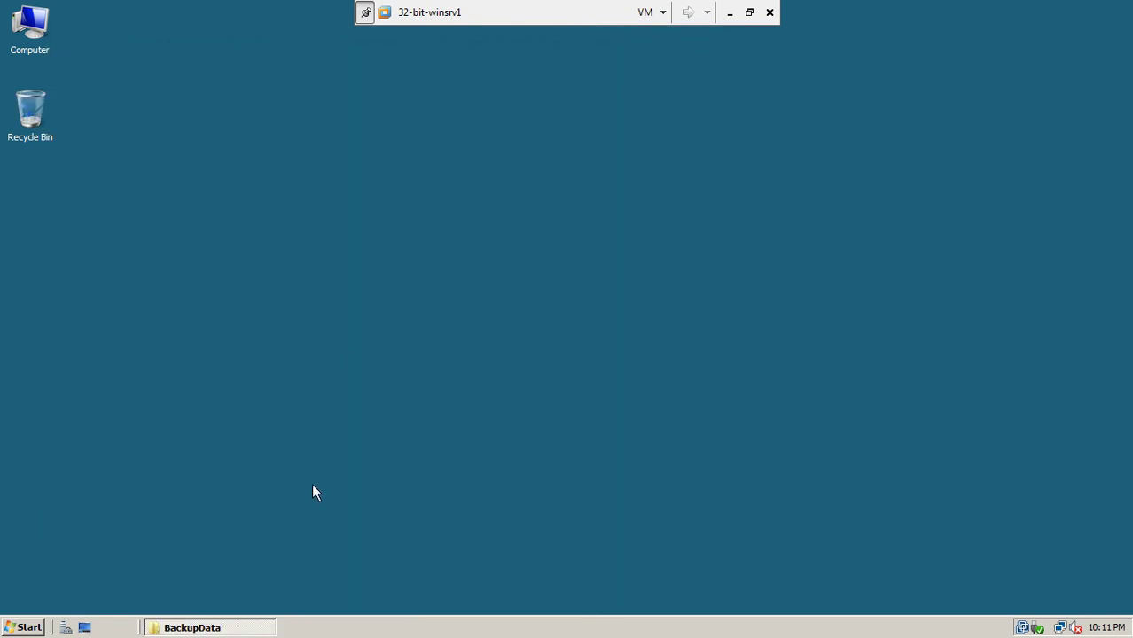
Permanently delete "my file" from the BackupData folder, bypassing the Recycle Bin, and close the folder
left_click(236, 630)
left_click(162, 114)
left_click(161, 116)
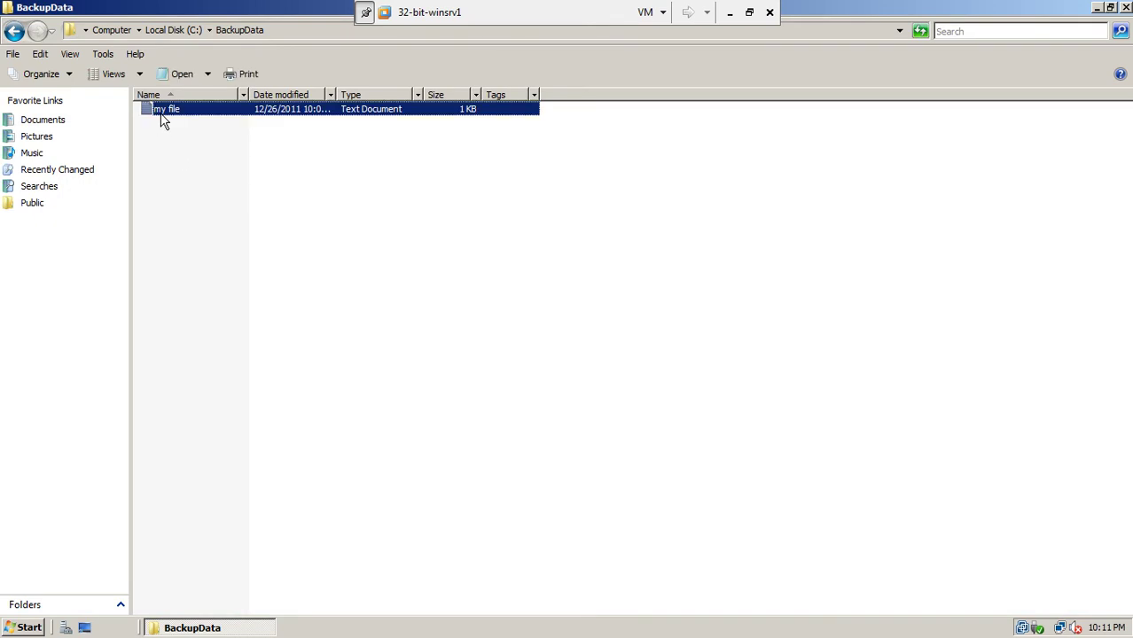
key("shift+Delete")
key("Return")
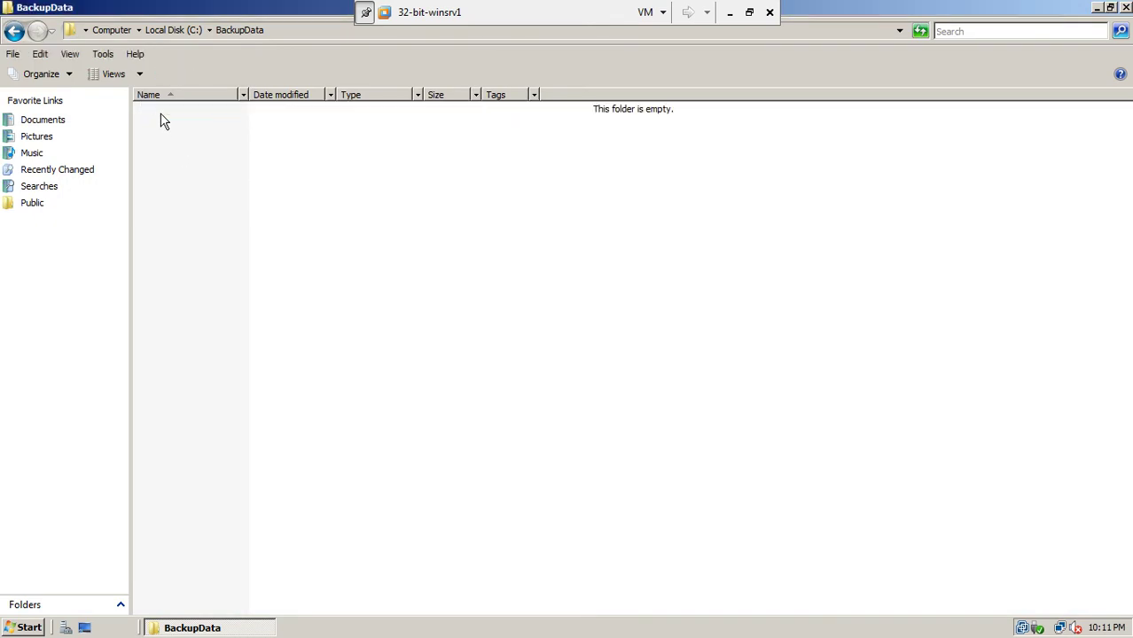
left_click(1126, 7)
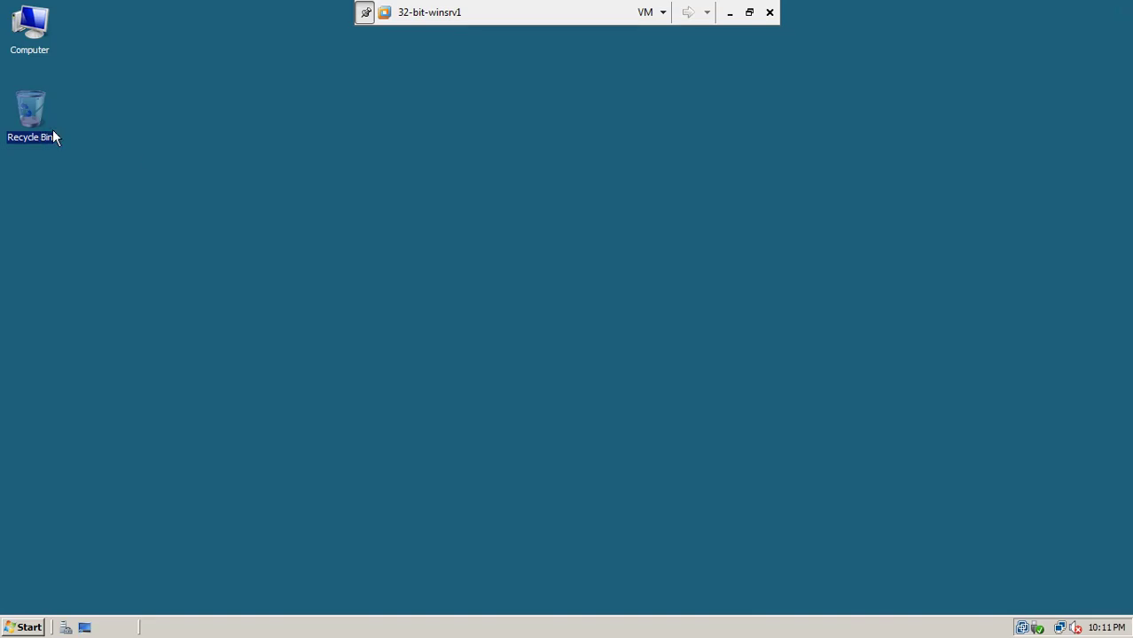
left_click(177, 131)
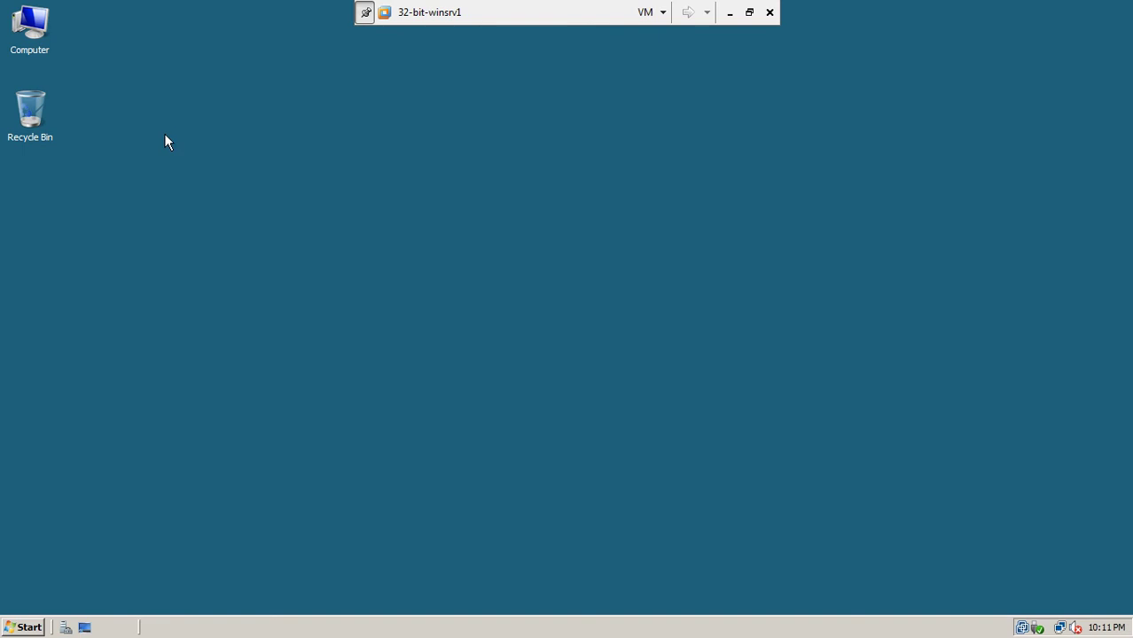
Open the 12/26/2011 10:07 PM previous version of the BackupData folder on Local Disk (C:)
double_click(27, 26)
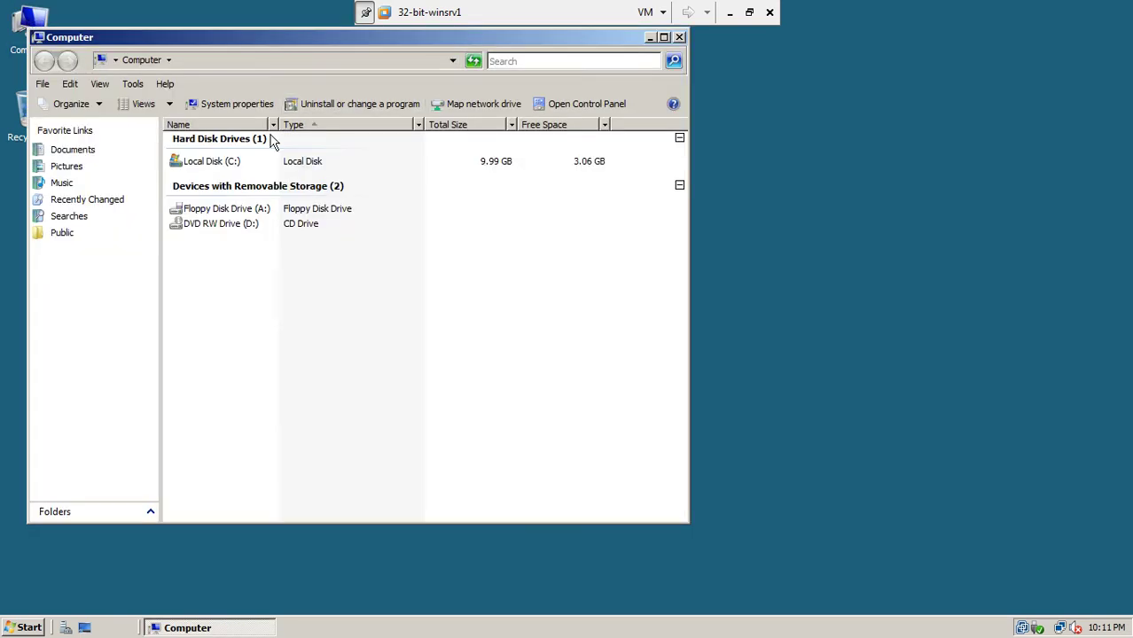
right_click(231, 163)
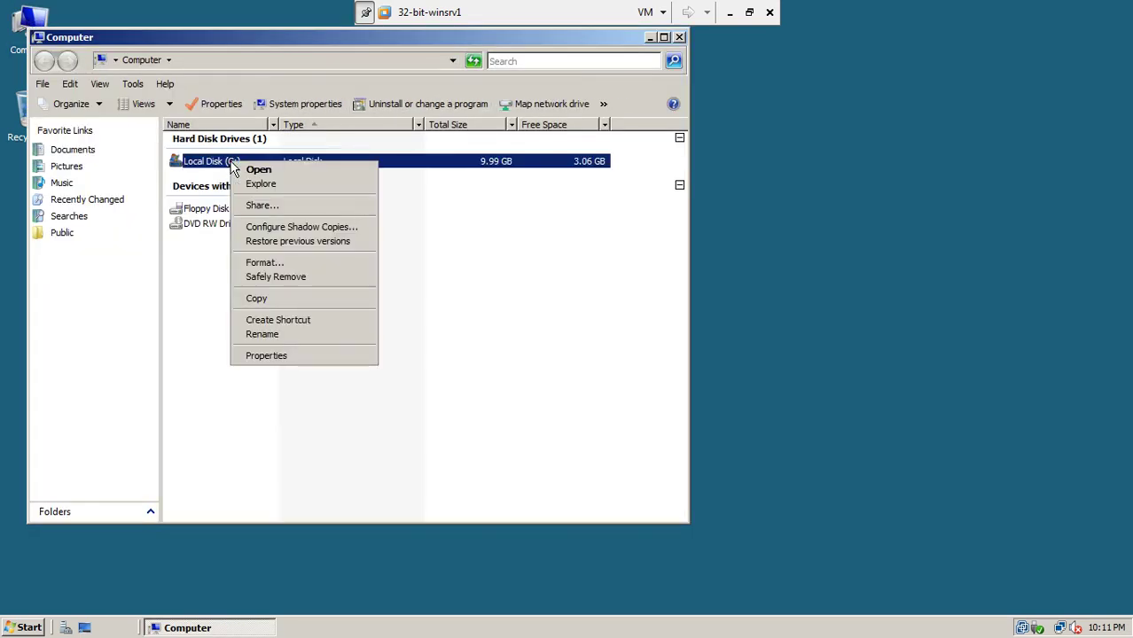
left_click(238, 172)
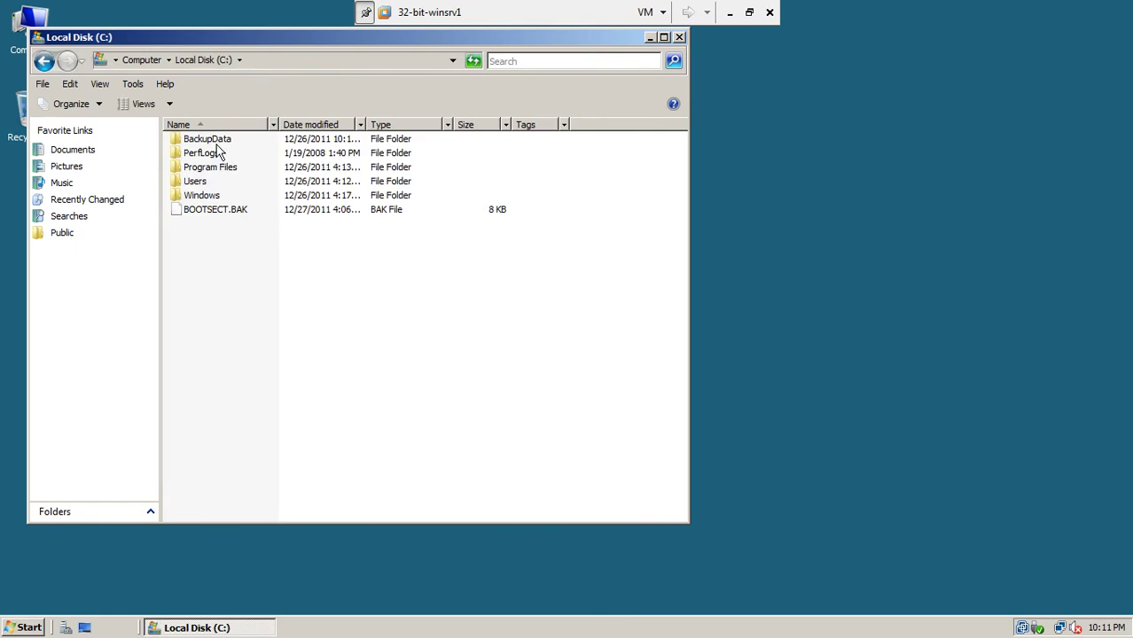
right_click(222, 146)
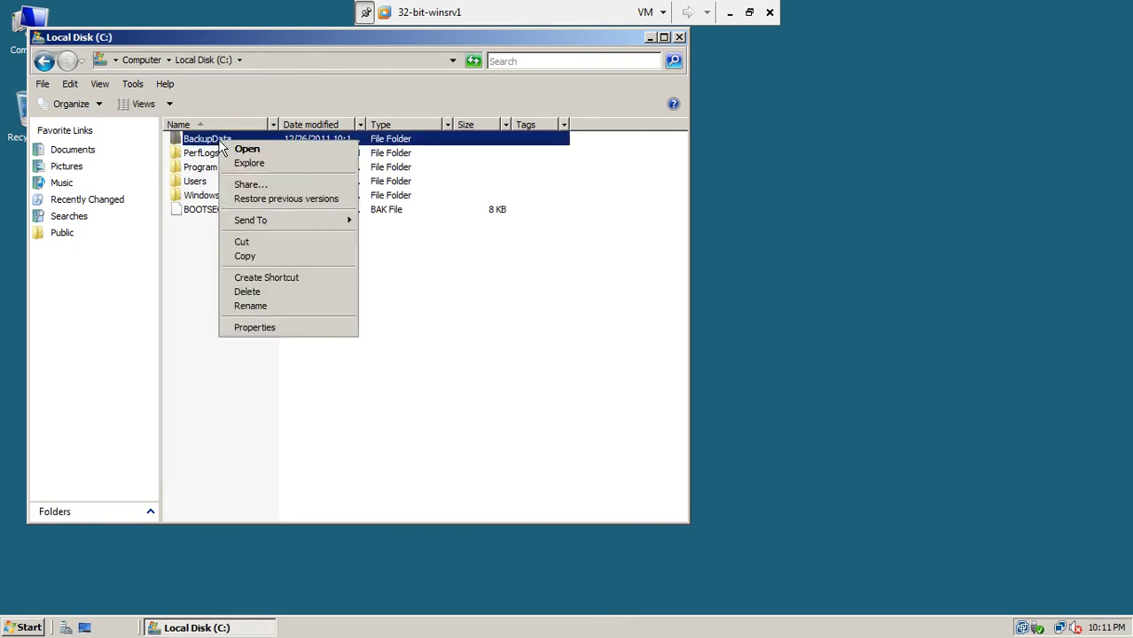
left_click(257, 198)
left_click(329, 369)
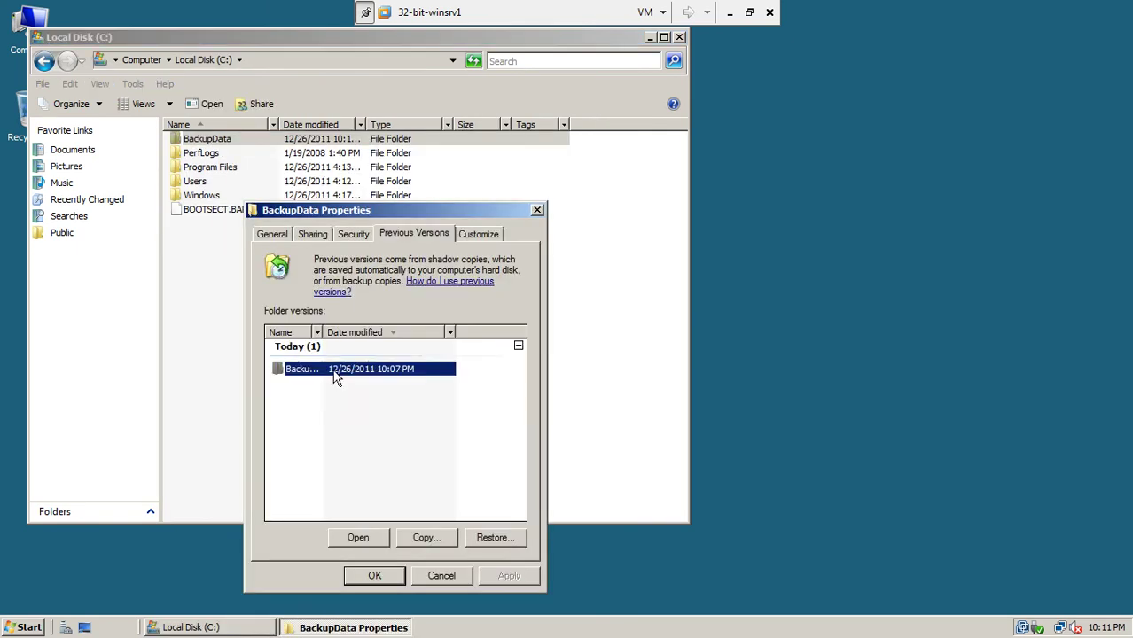
double_click(335, 375)
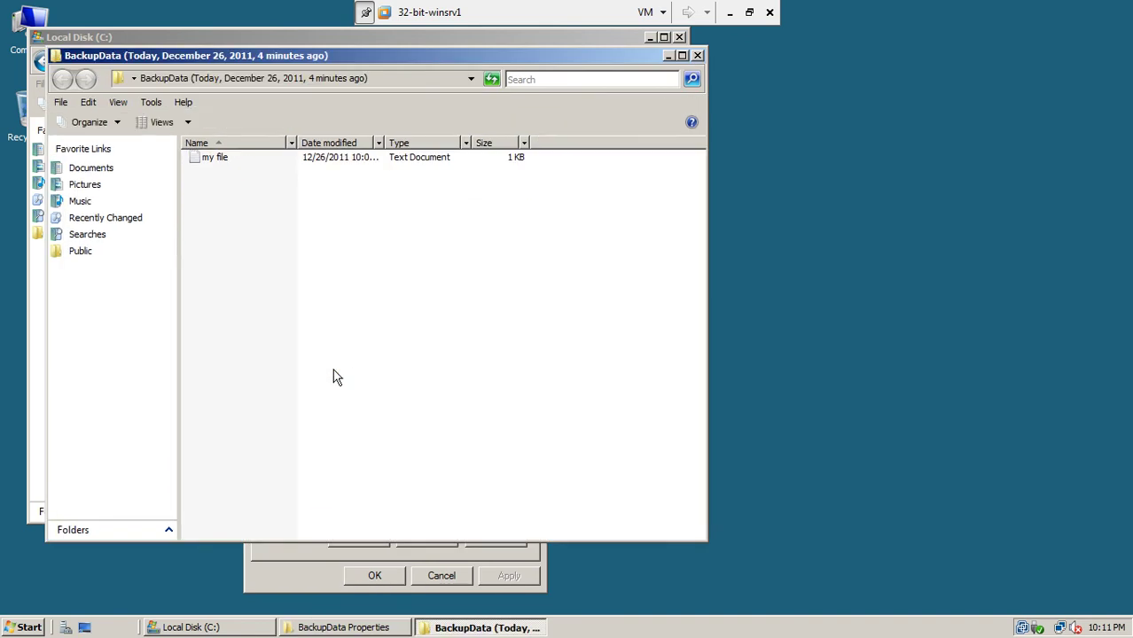
Copy "my file" from the BackupData shadow copy onto the desktop, closing the shadow copy and Local Disk (C:) windows
left_click(212, 163)
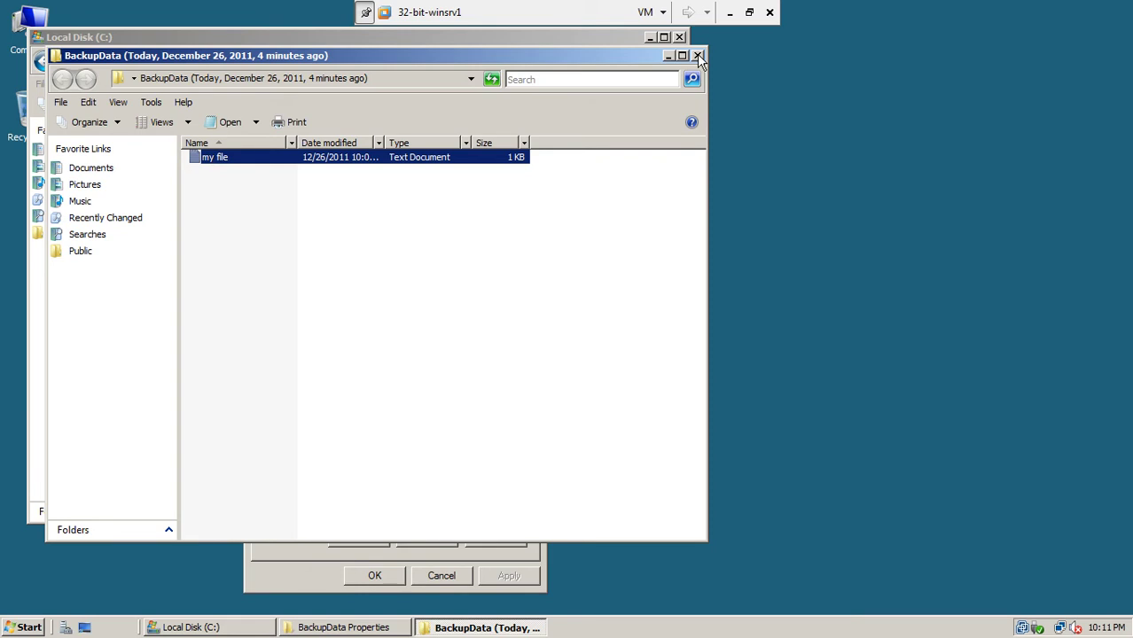
right_click(218, 160)
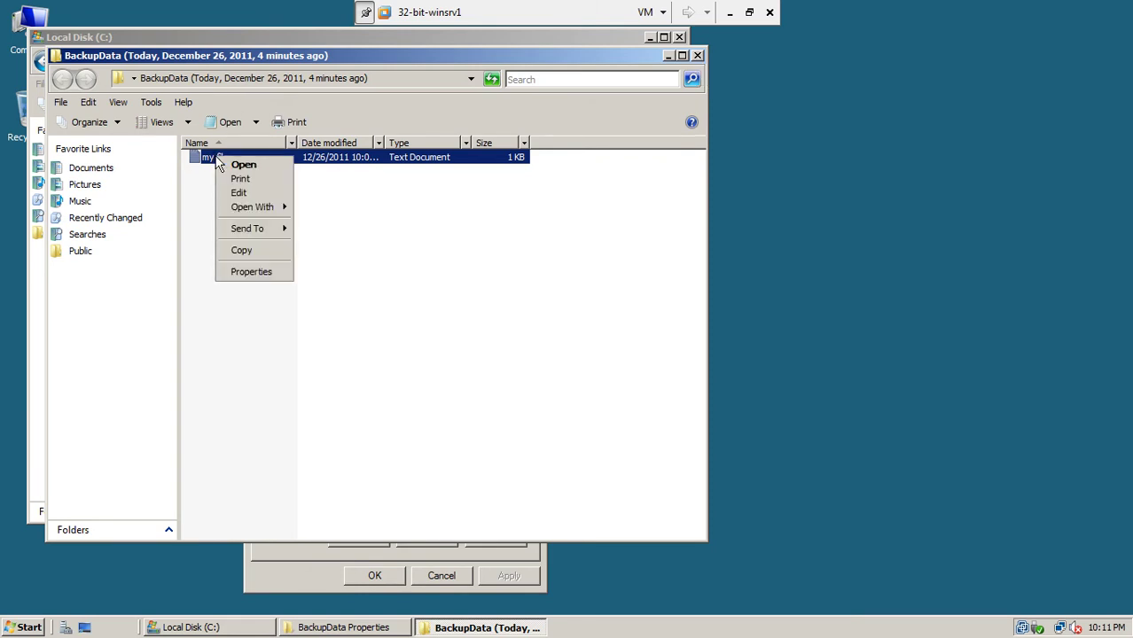
left_click(242, 254)
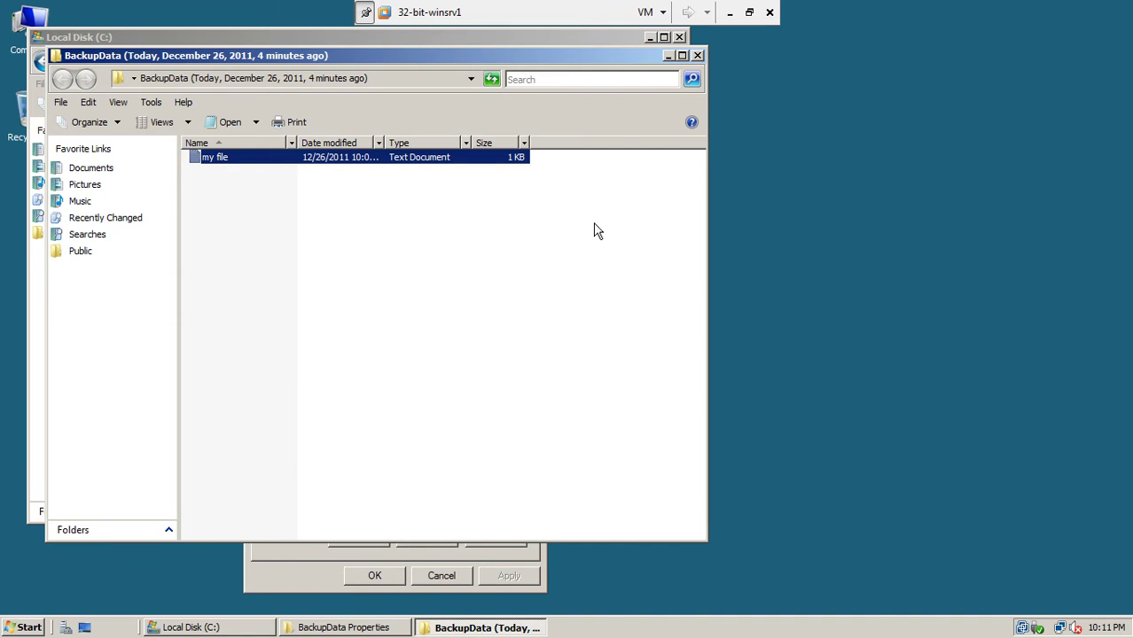
left_click(698, 57)
right_click(754, 125)
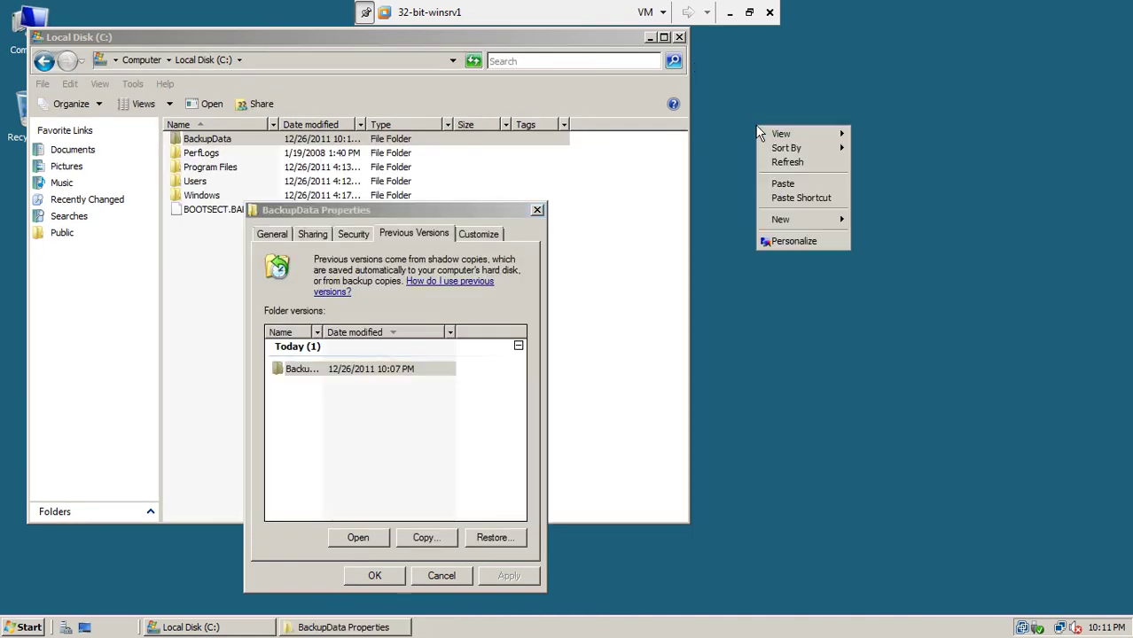
left_click(774, 186)
left_click(679, 37)
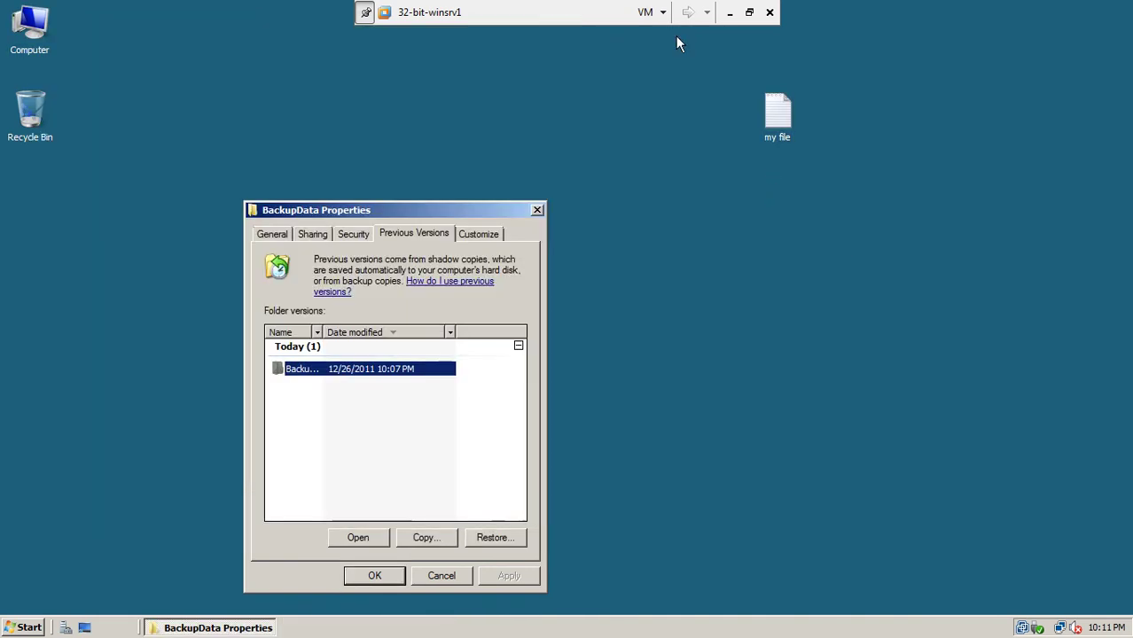
Check the text of the desktop copy of "my file", then move it to the Recycle Bin and dismiss the BackupData properties
double_click(775, 110)
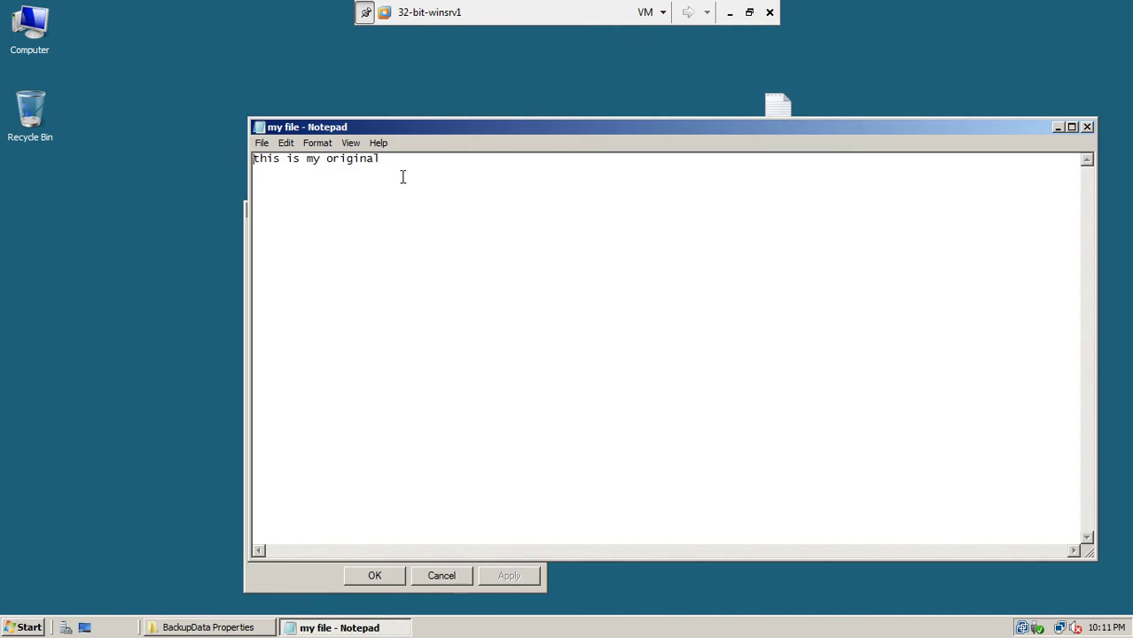
left_click(1088, 127)
left_click(774, 113)
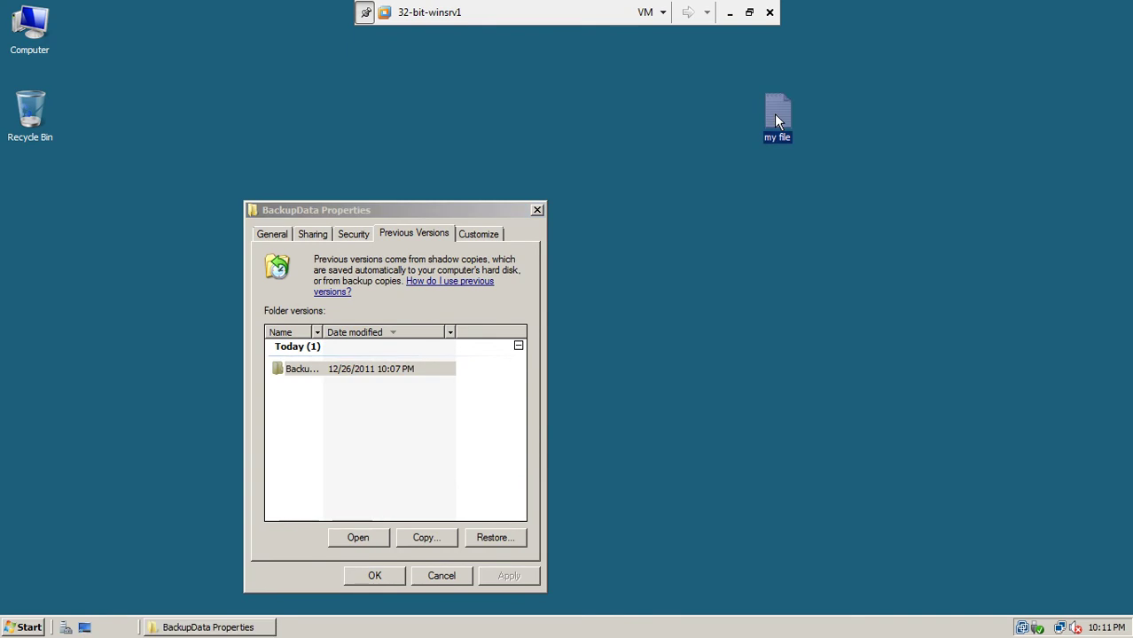
key("Delete")
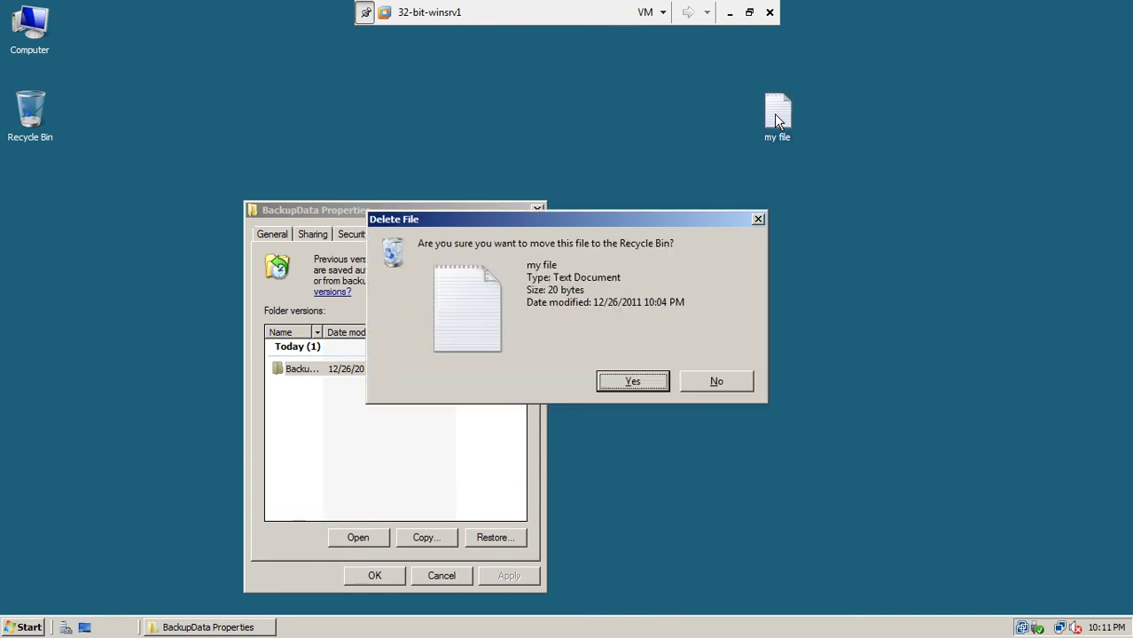
left_click(639, 384)
left_click(461, 578)
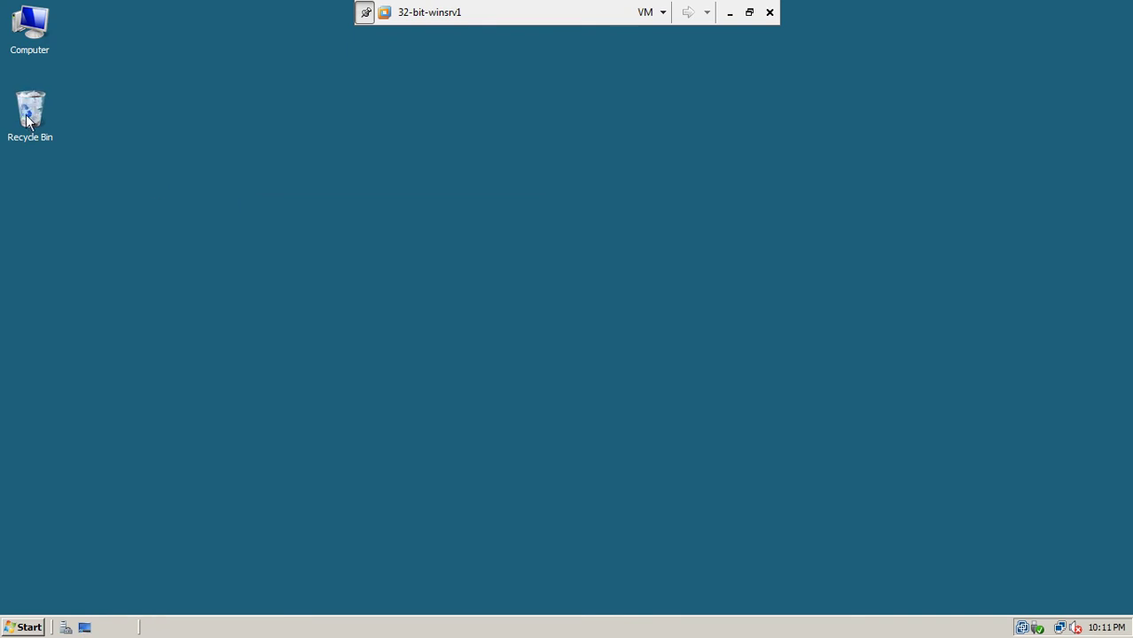
Permanently delete the BackupData folder from Local Disk (C:), confirm the deletion, and close the drive window
double_click(44, 20)
double_click(236, 163)
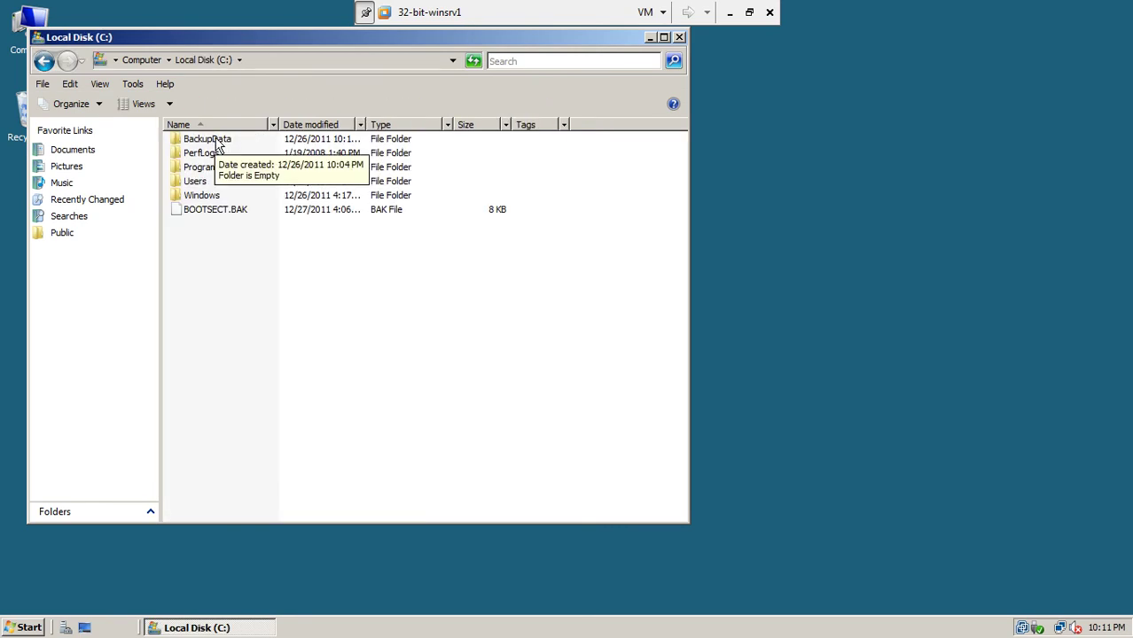
left_click(217, 143)
key("shift+Delete")
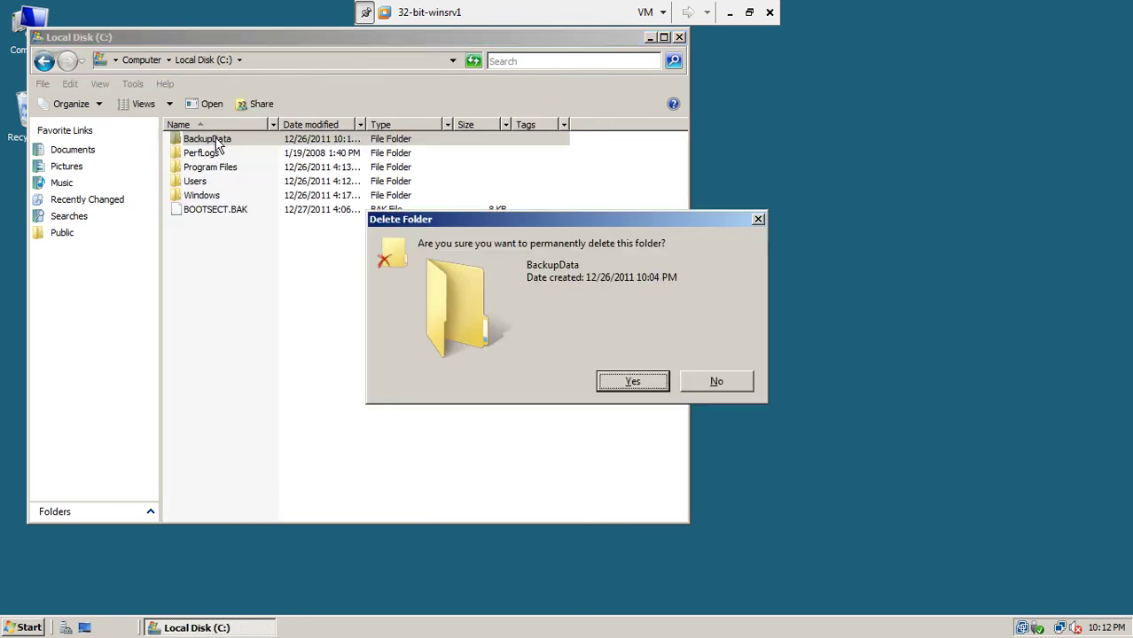
key("Return")
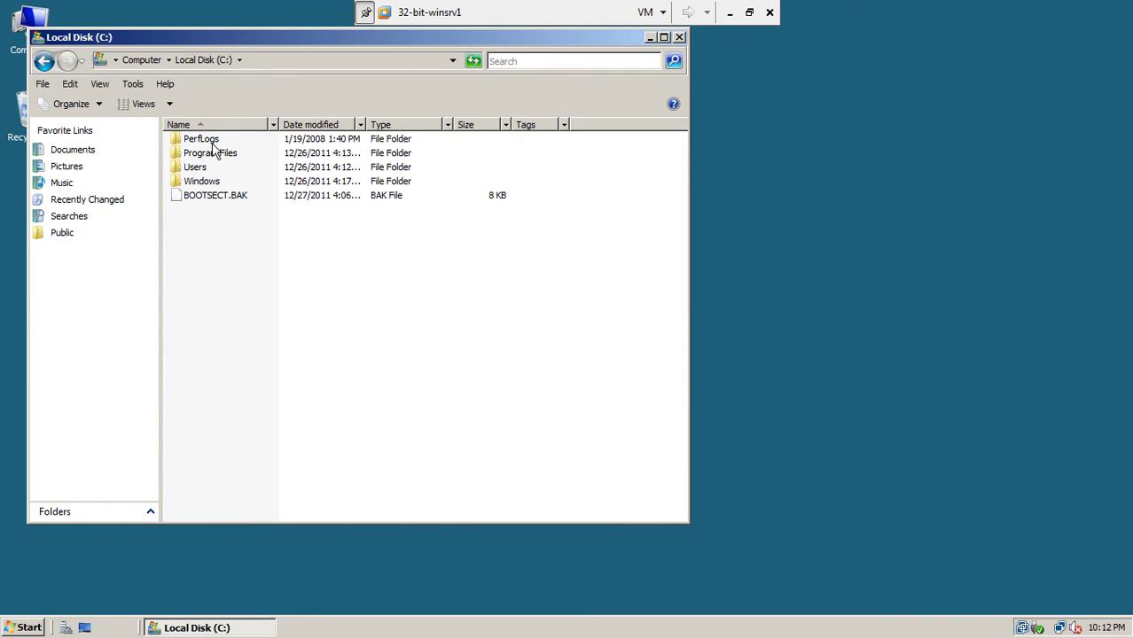
left_click(680, 37)
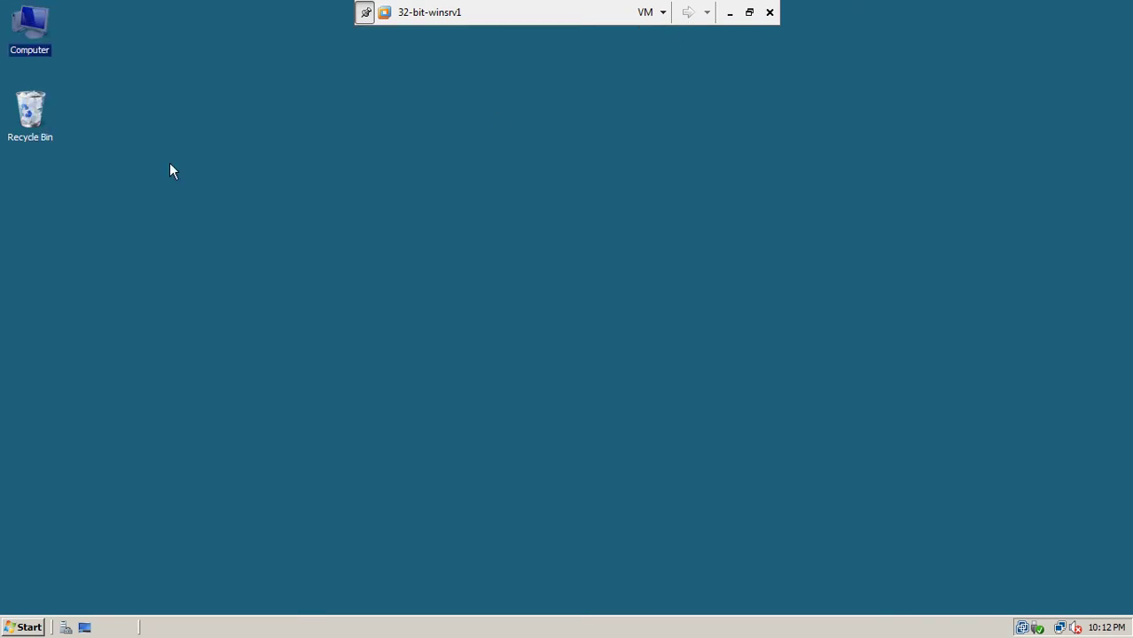
Open the 12/26/2011 10:07 PM previous version of Local Disk (C:)
double_click(42, 38)
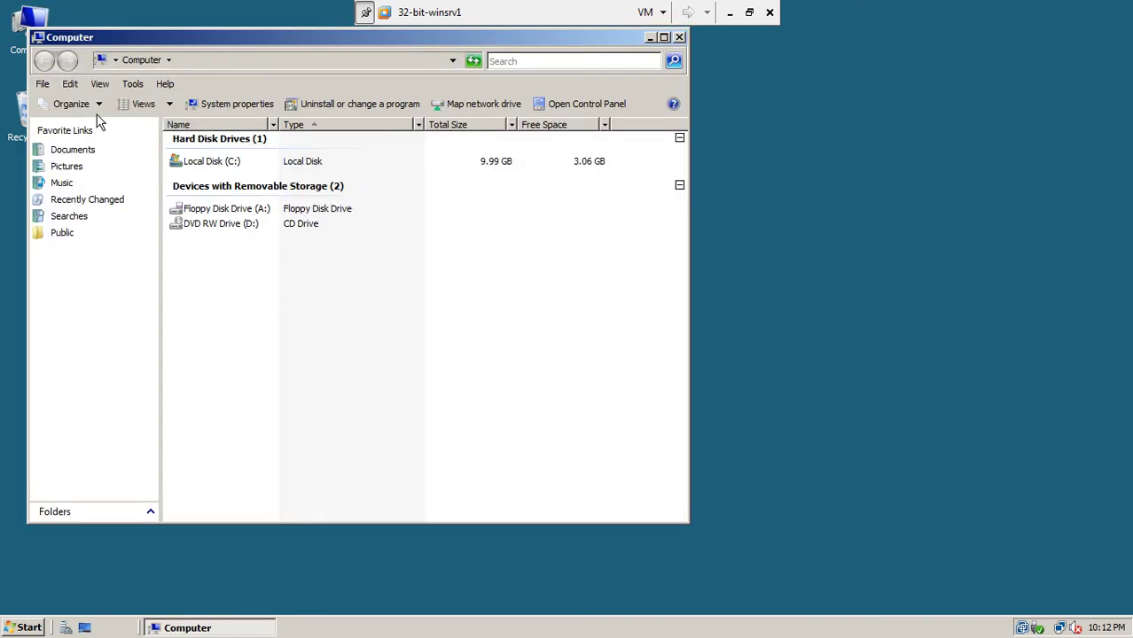
right_click(196, 164)
left_click(222, 241)
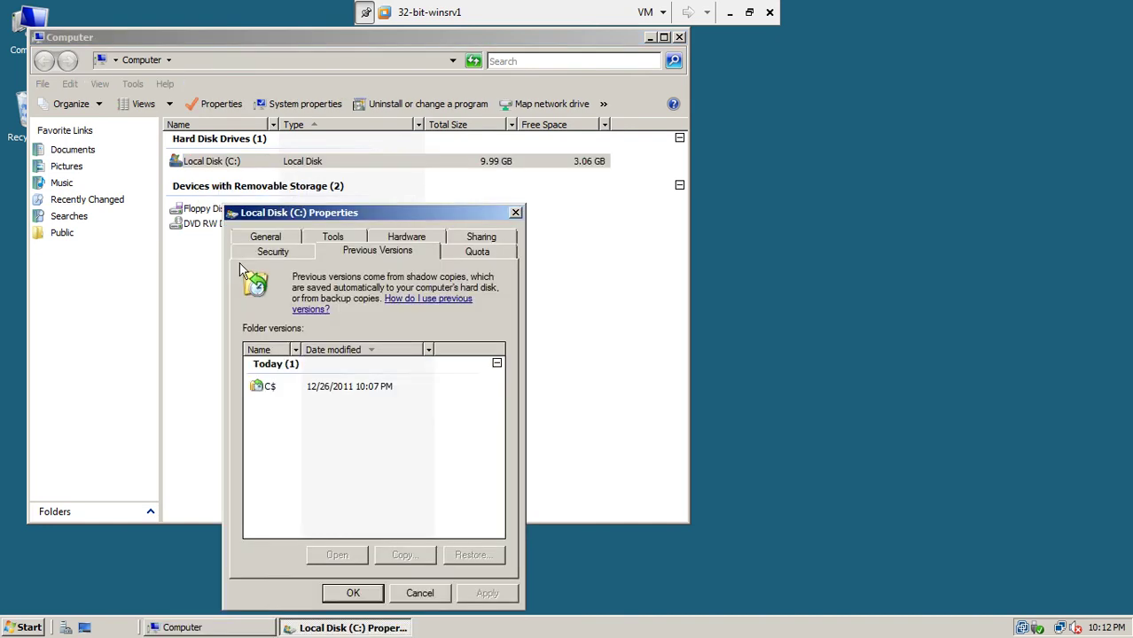
left_click(282, 386)
double_click(285, 387)
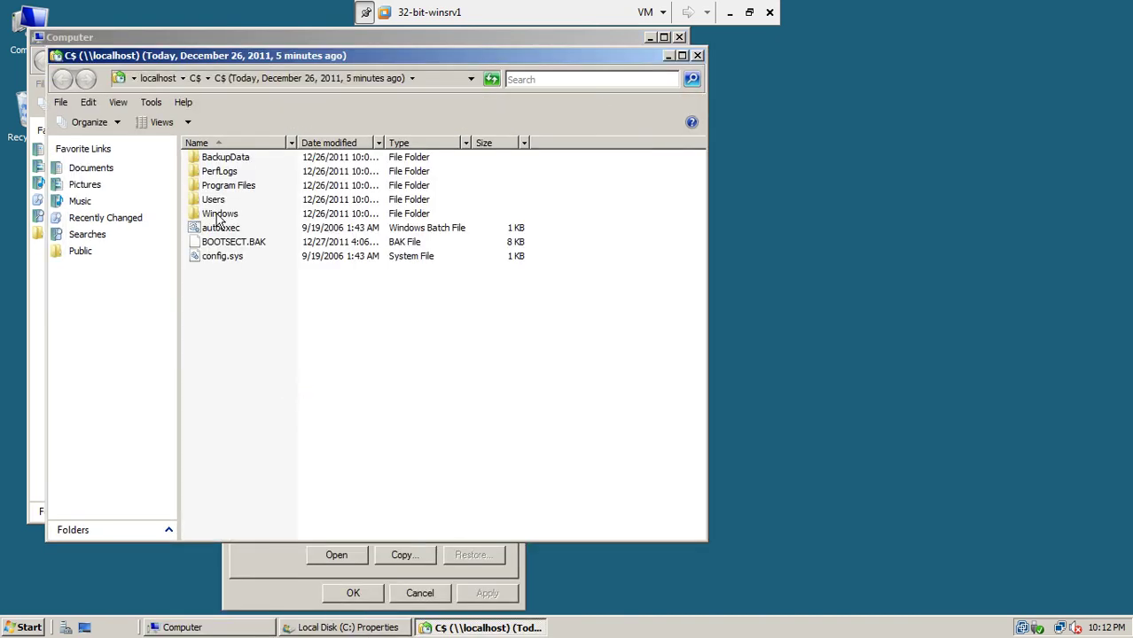
Copy the BackupData folder from the opened shadow copy into Local Disk (C:), closing the shadow copy window and drive properties
right_click(239, 161)
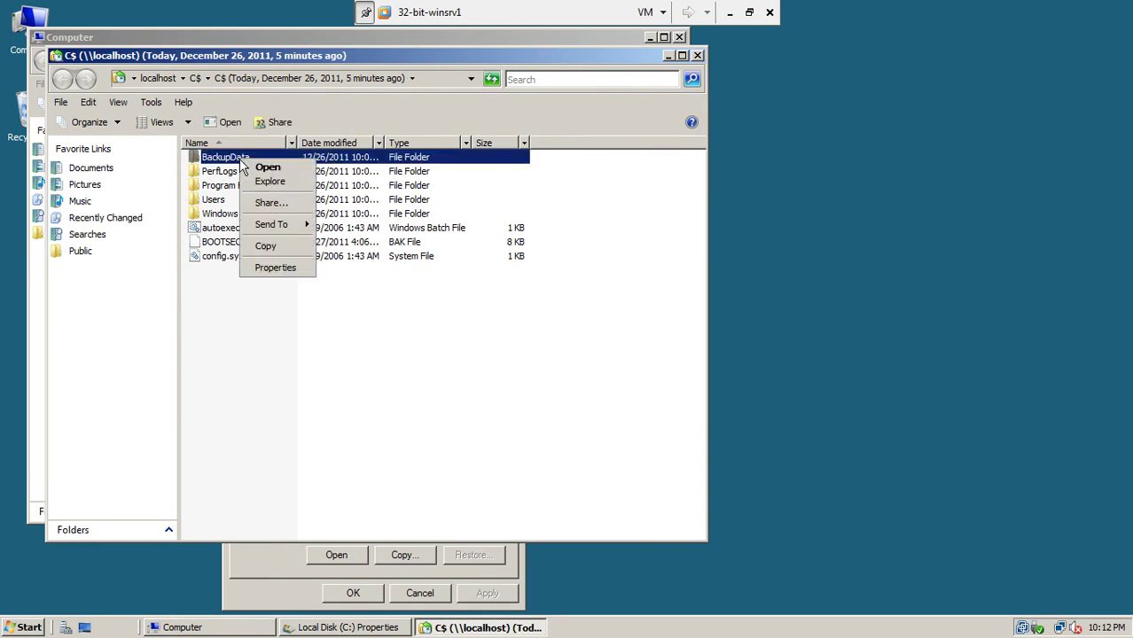
left_click(265, 249)
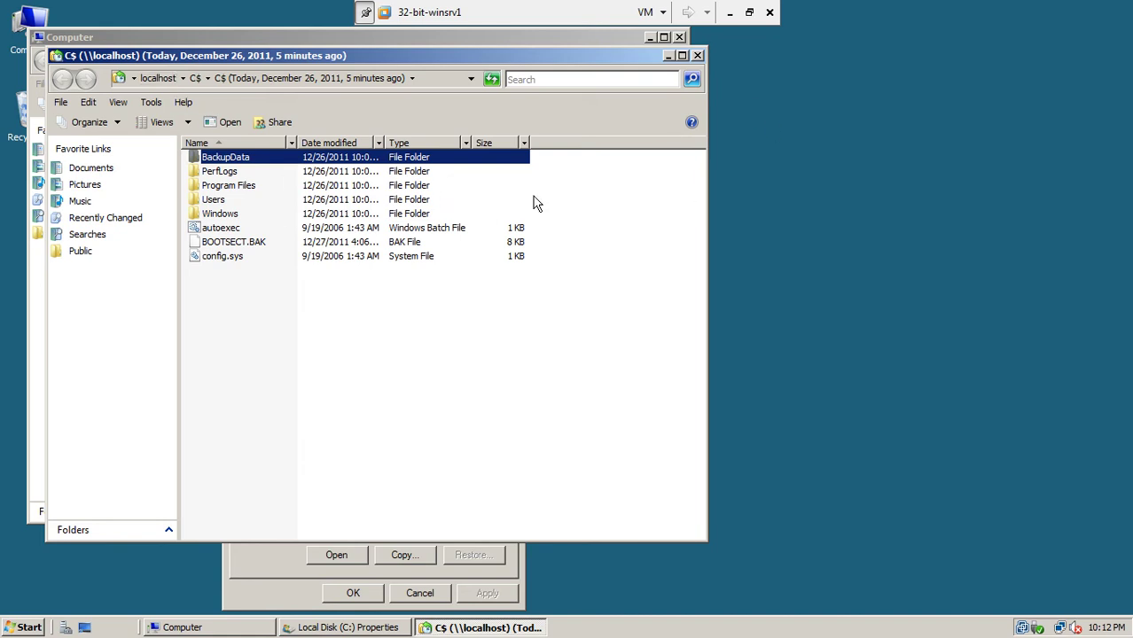
left_click(698, 56)
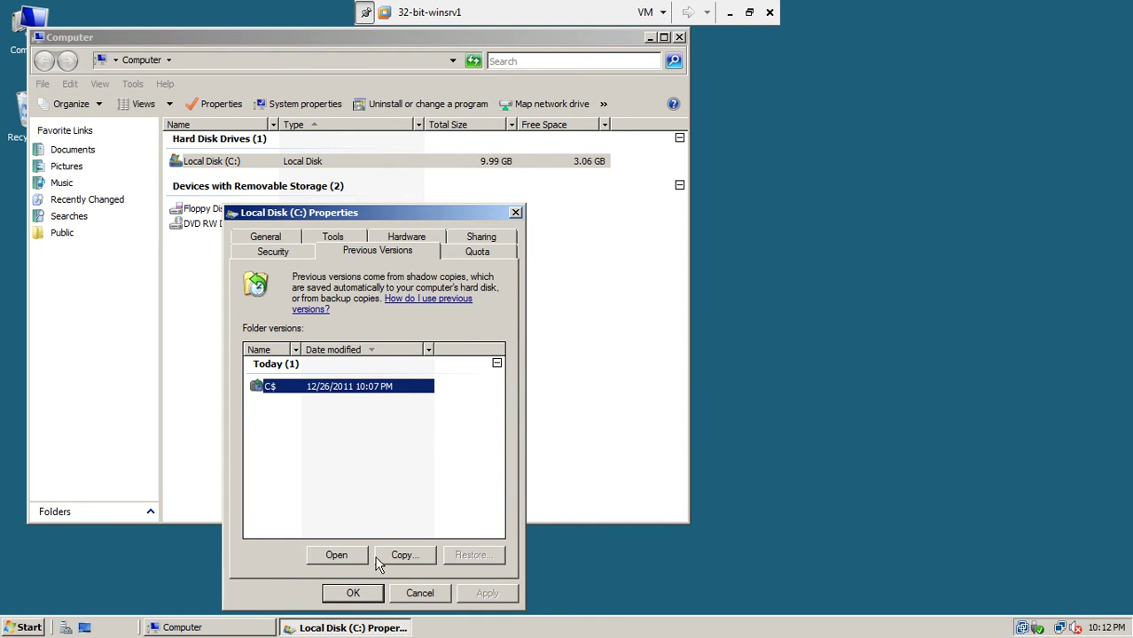
left_click(422, 594)
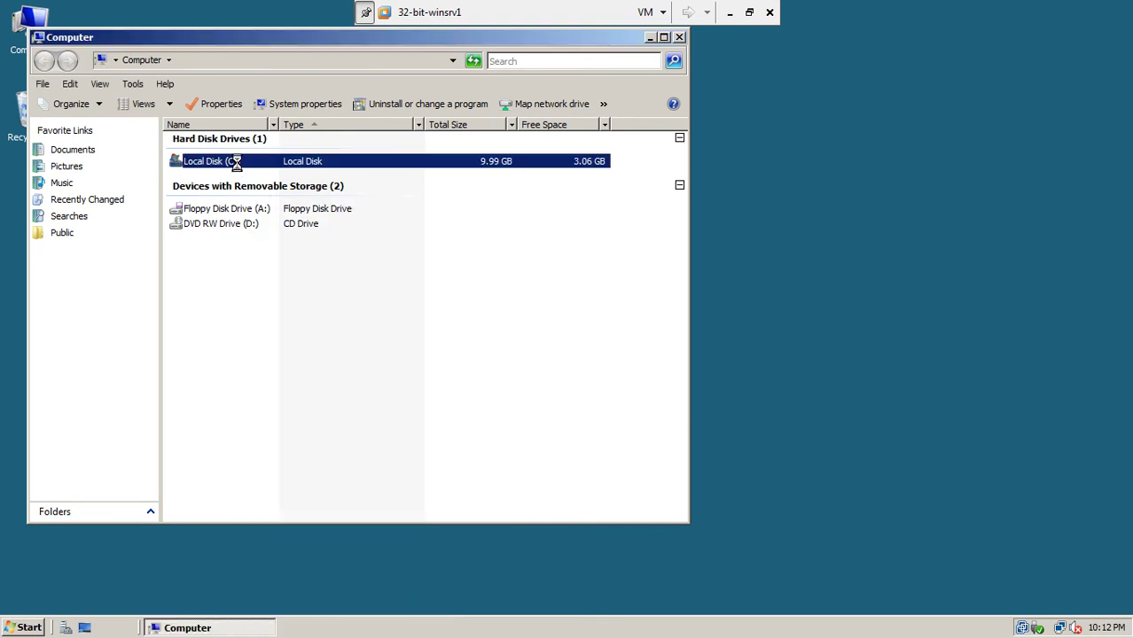
double_click(238, 163)
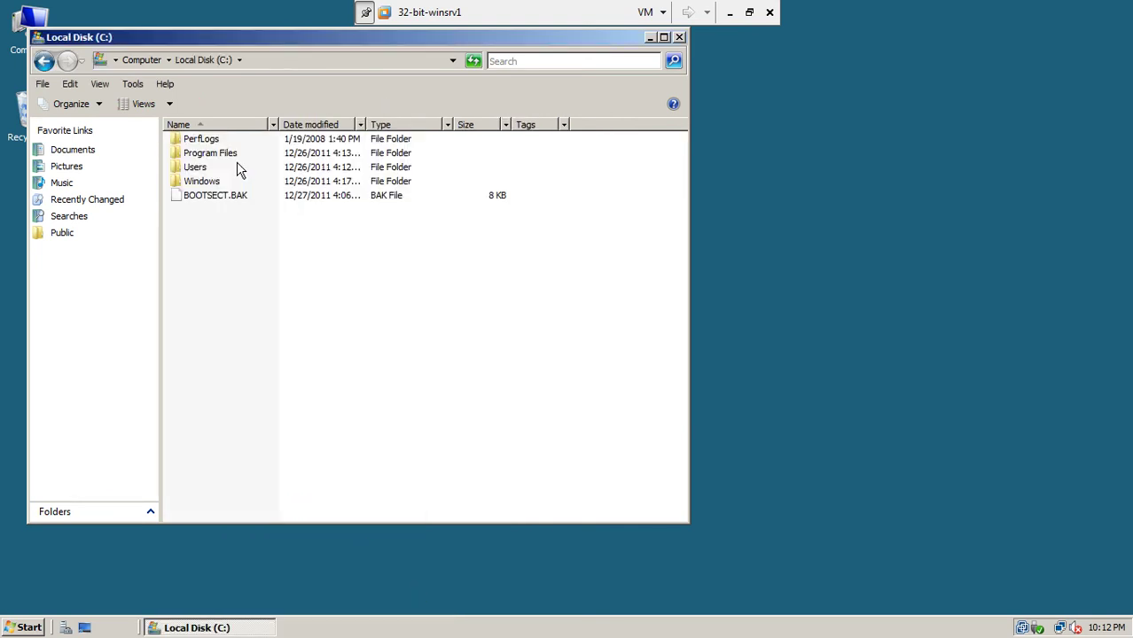
right_click(261, 274)
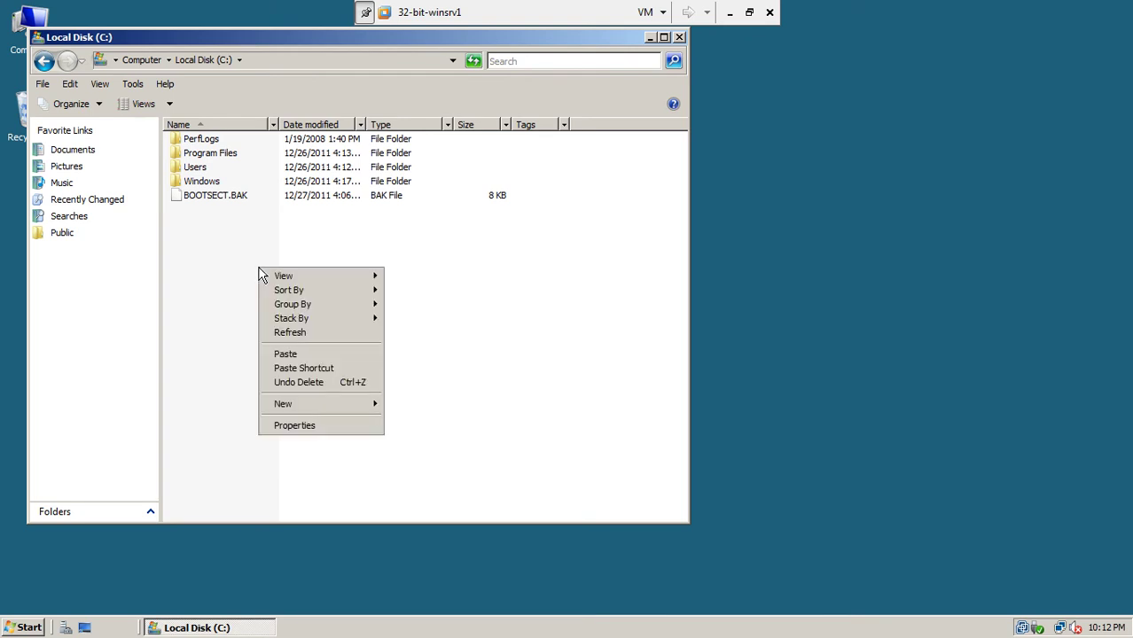
left_click(304, 355)
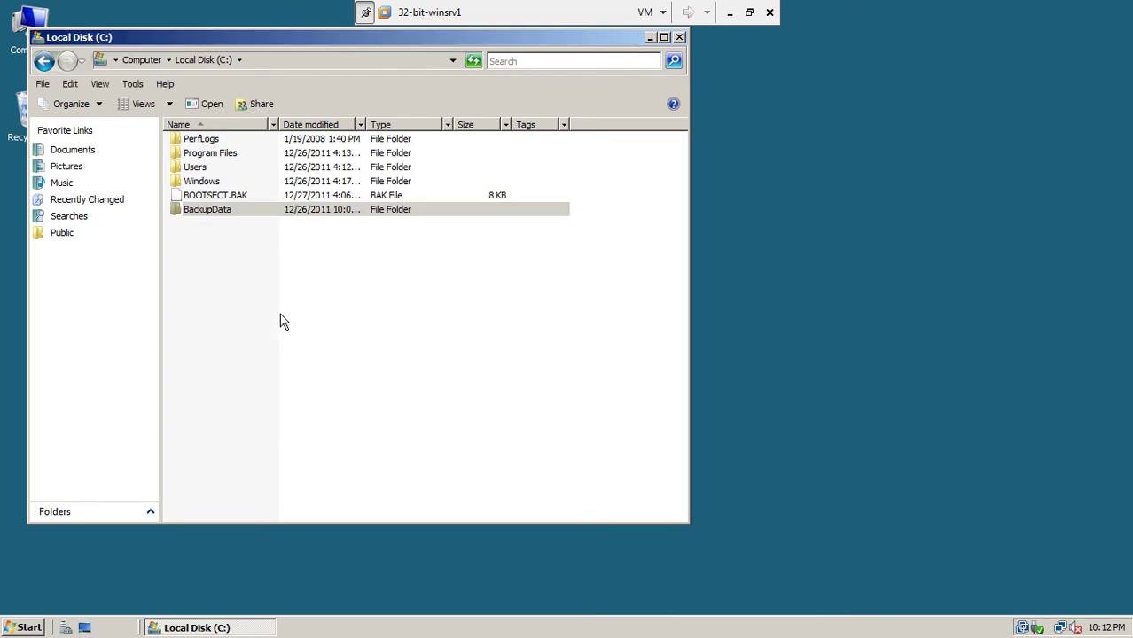
left_click(280, 321)
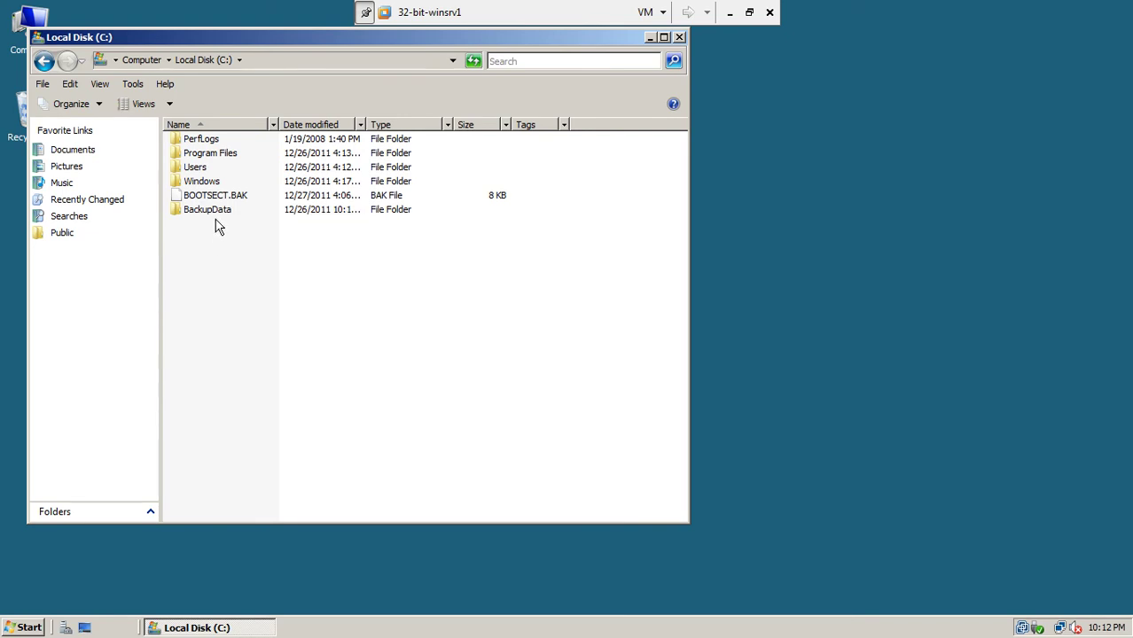
Check the text of "my file" in the restored BackupData folder, then return to Local Disk (C:)
double_click(217, 211)
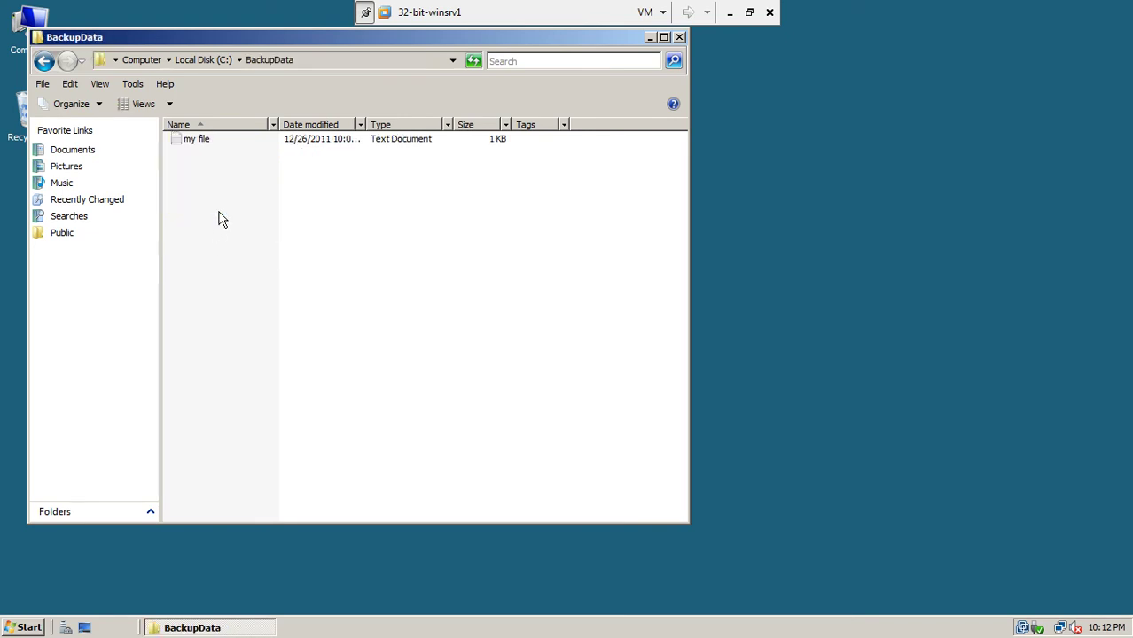
double_click(201, 142)
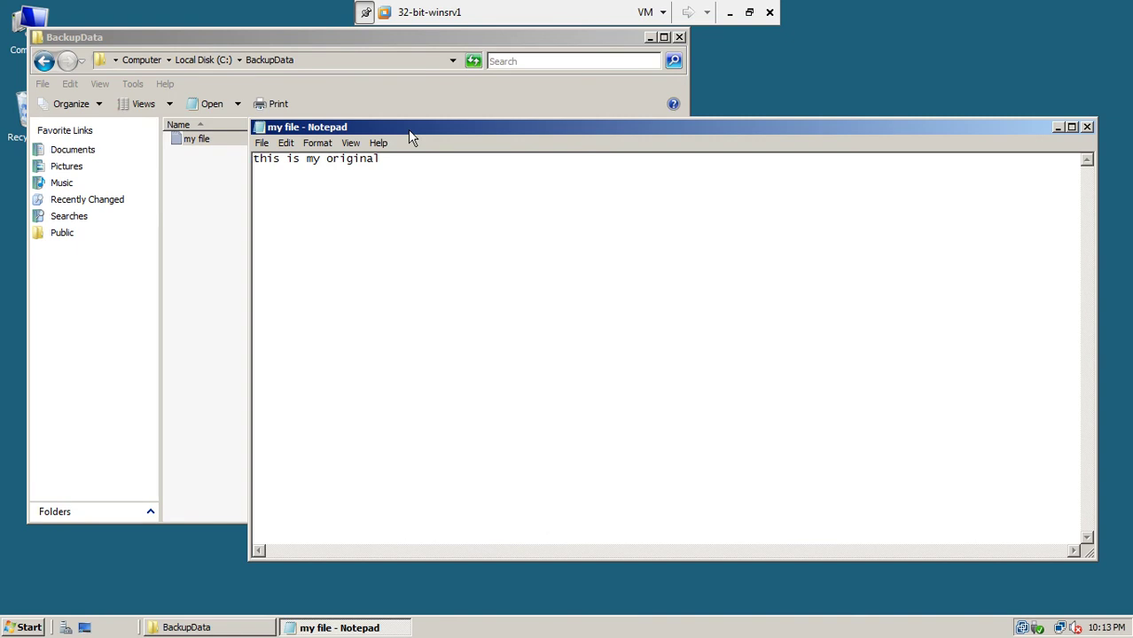
left_click(1087, 127)
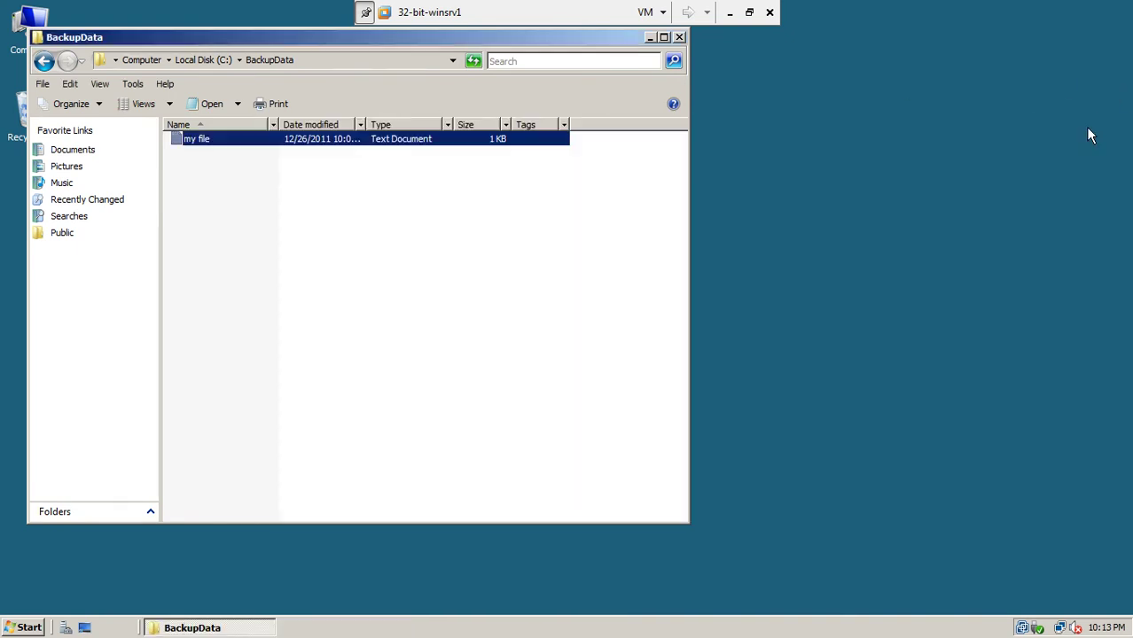
left_click(41, 66)
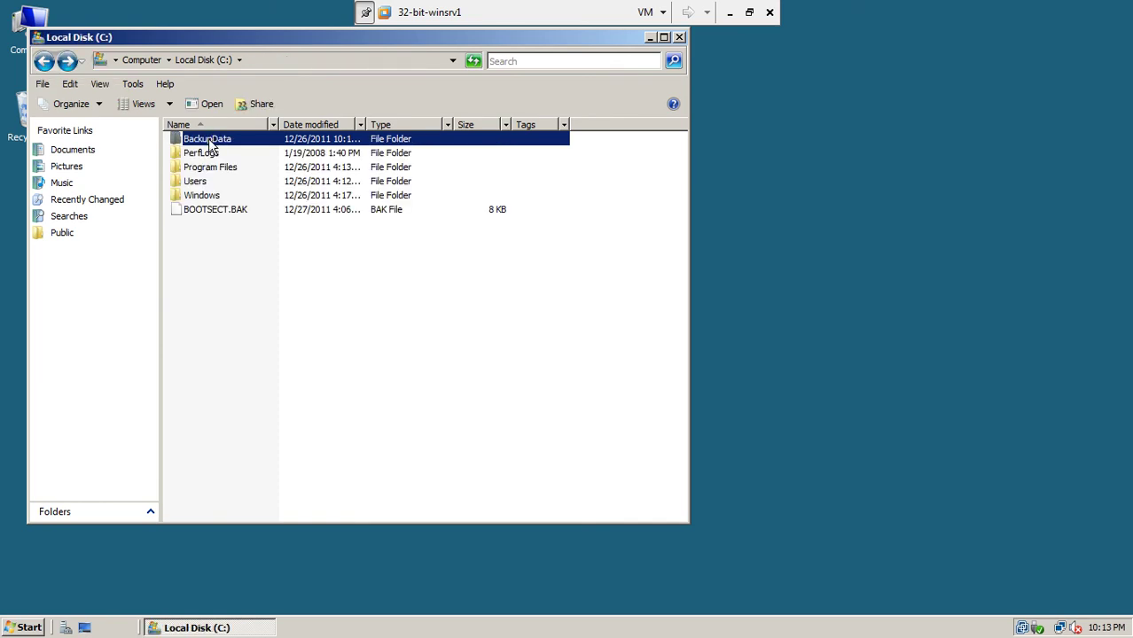
View the general properties of the BackupData folder and of Local Disk (C:), dismissing both without changes
right_click(210, 142)
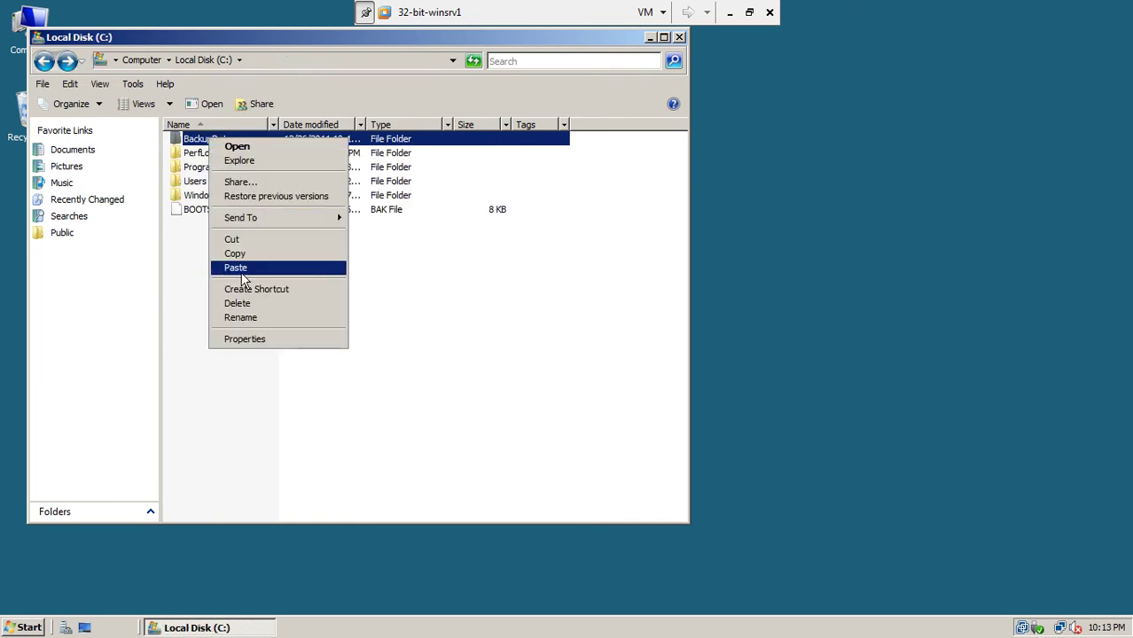
left_click(245, 339)
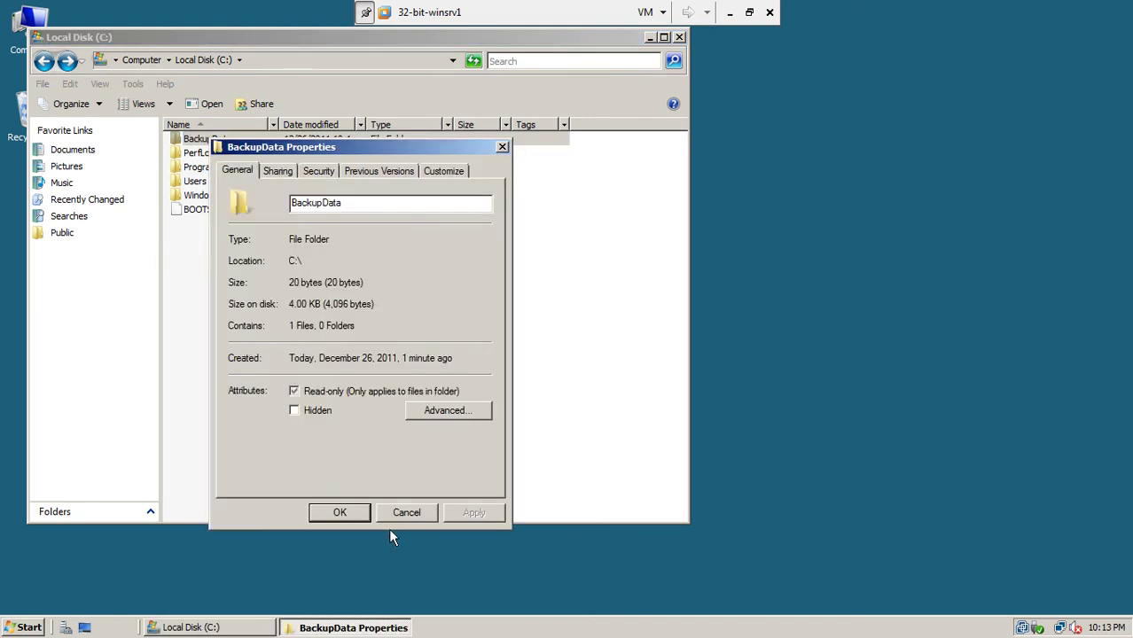
left_click(406, 512)
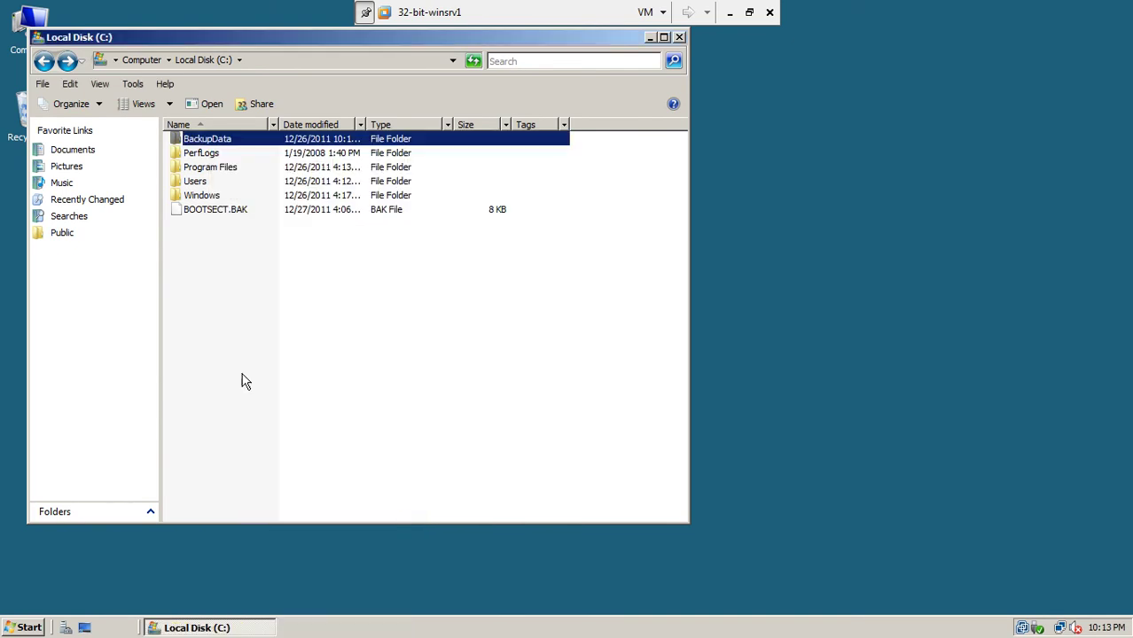
left_click(44, 61)
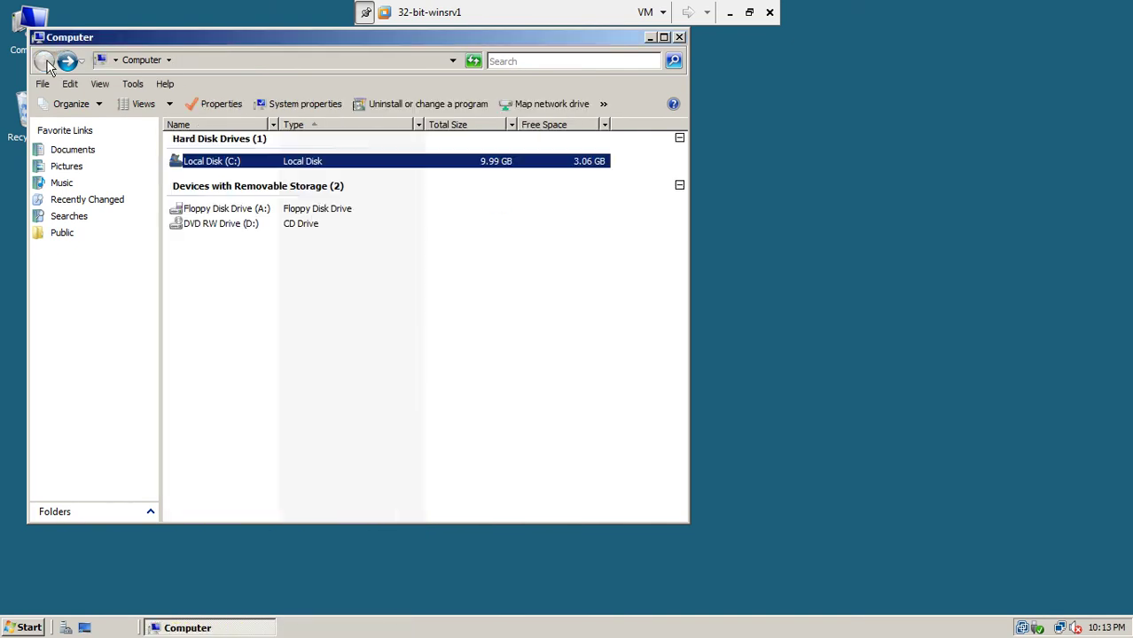
right_click(200, 160)
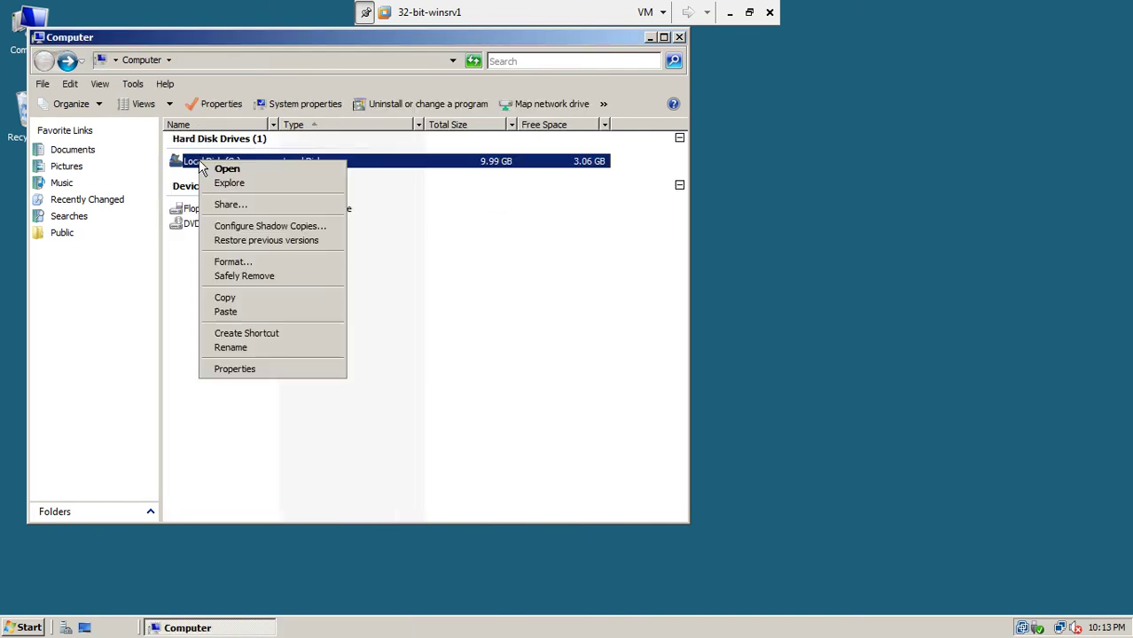
left_click(237, 369)
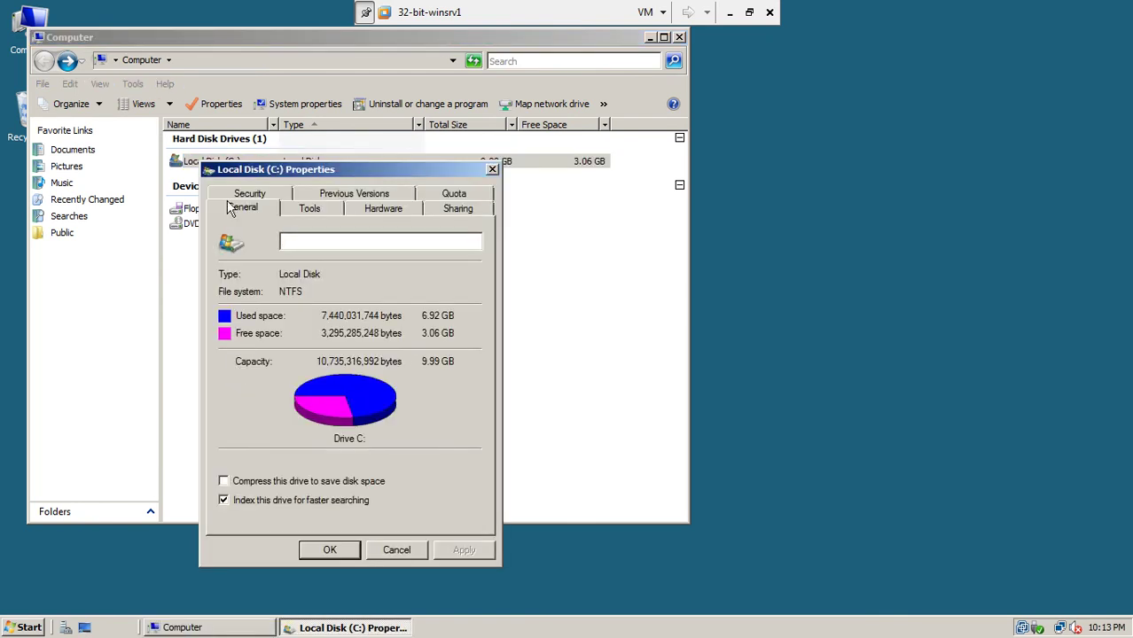
left_click(492, 169)
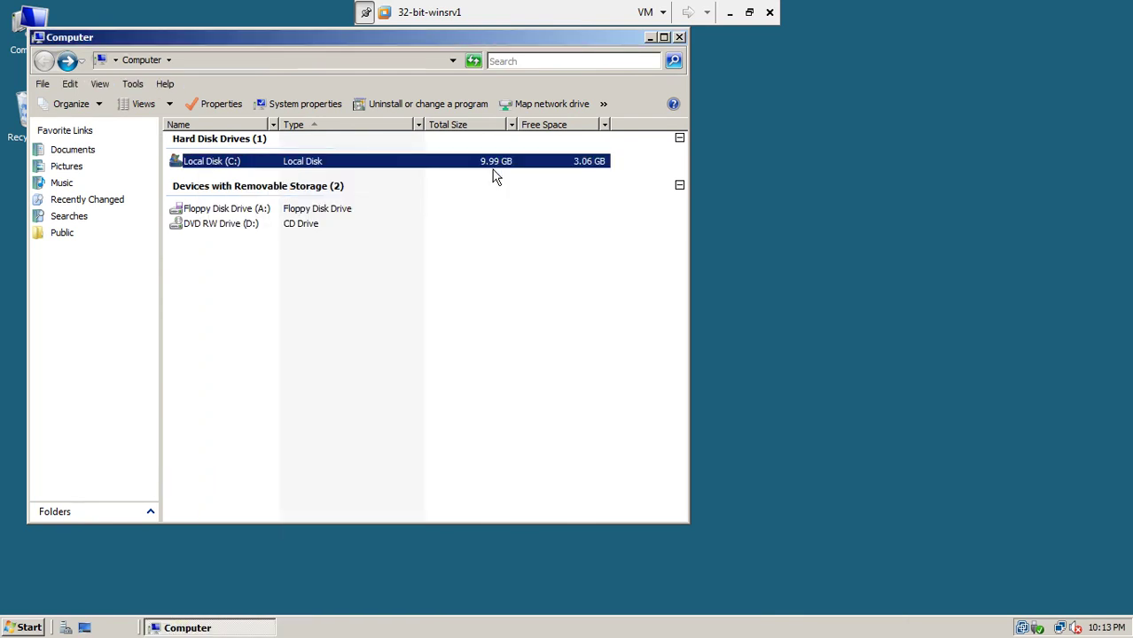
Review the shadow copy configuration of drive C:, then close it and the Computer window
right_click(236, 169)
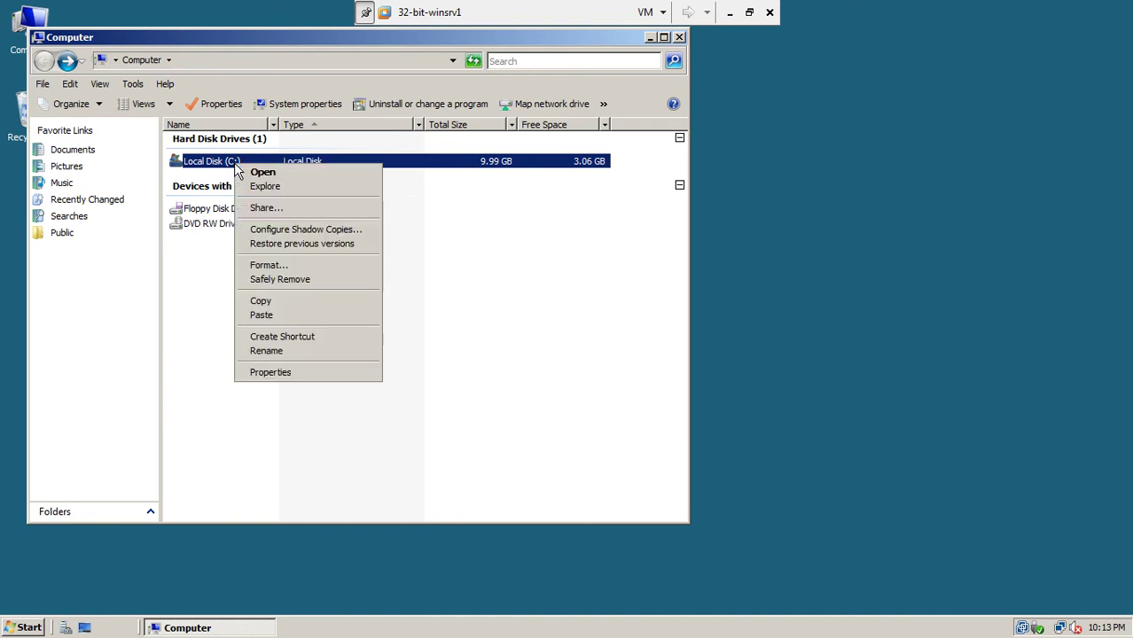
left_click(284, 229)
left_click(411, 324)
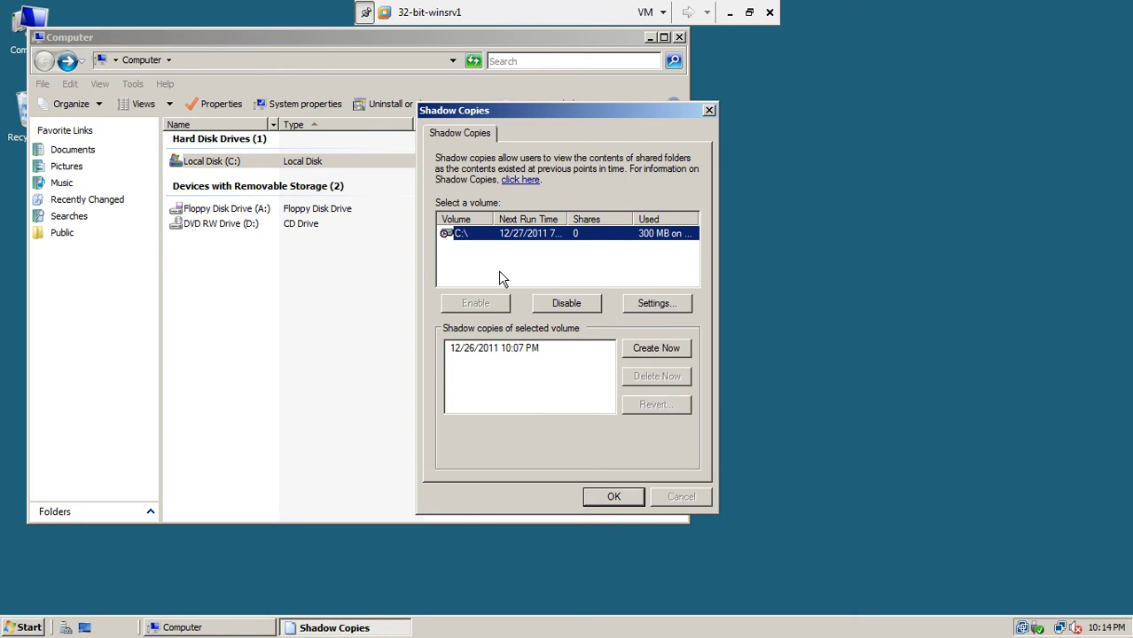
left_click(614, 496)
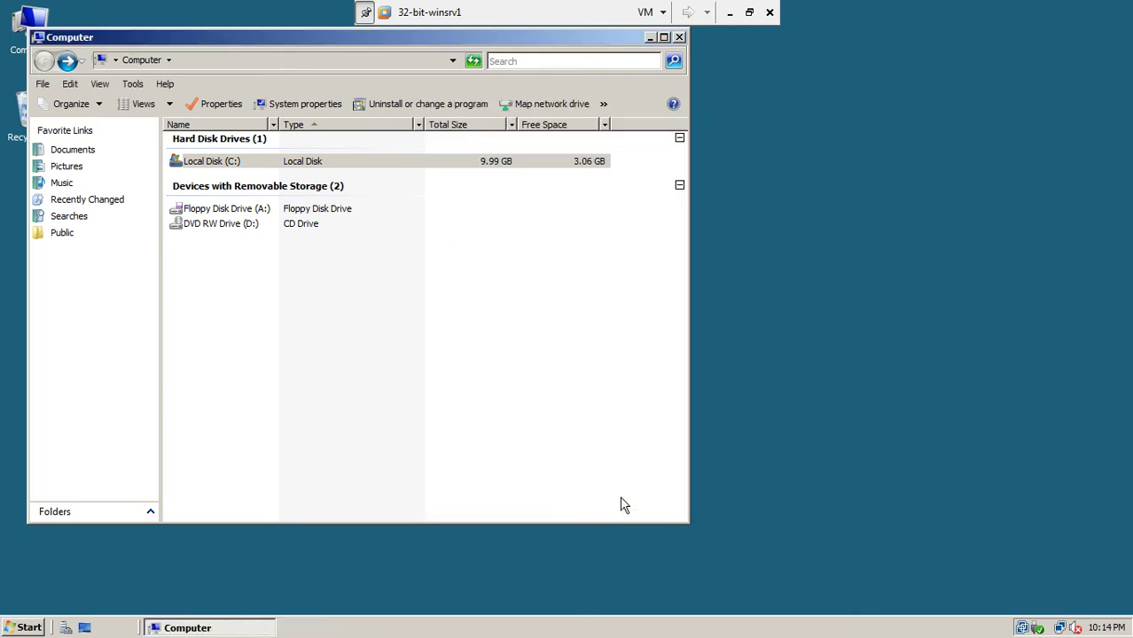
left_click(460, 211)
left_click(679, 36)
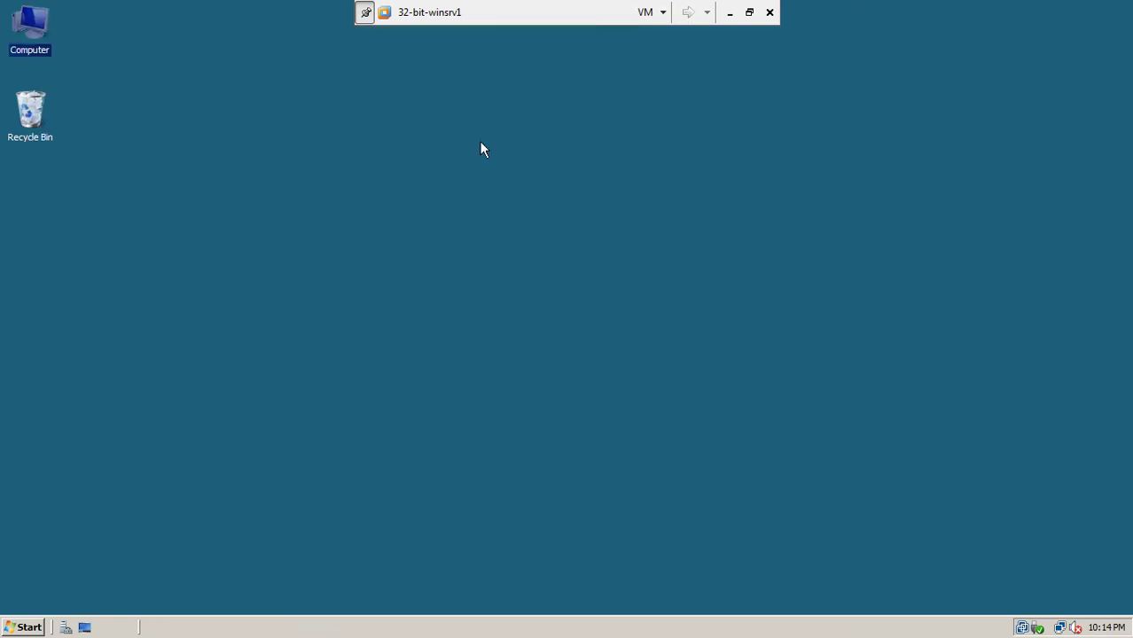
Refresh the desktop and empty the Recycle Bin, confirming the permanent deletion of "my file"
right_click(445, 153)
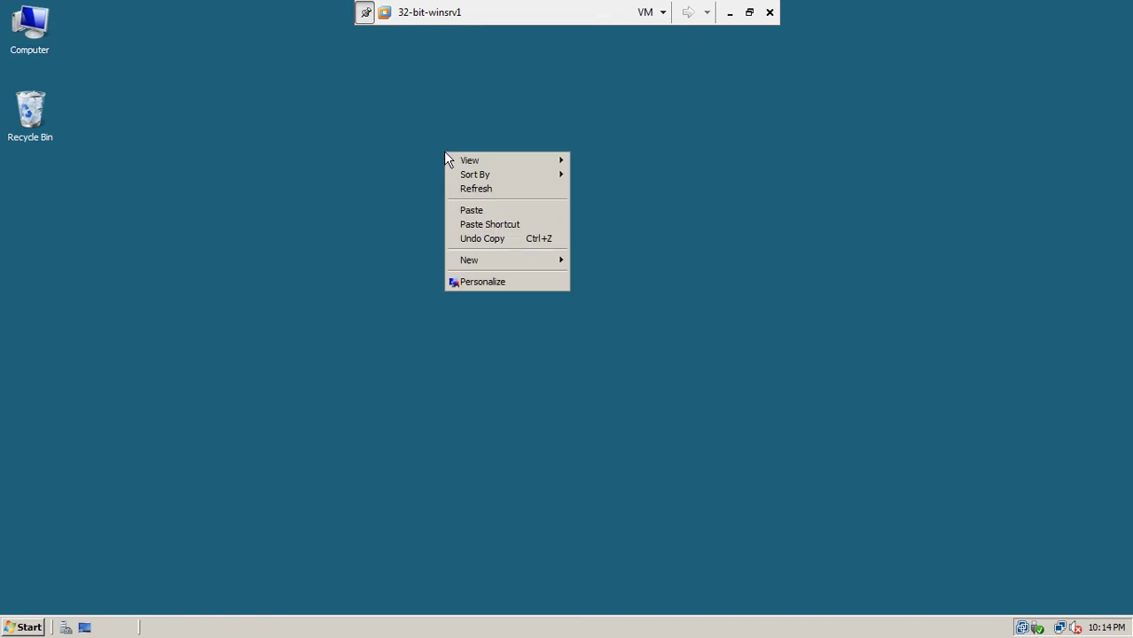
left_click(470, 189)
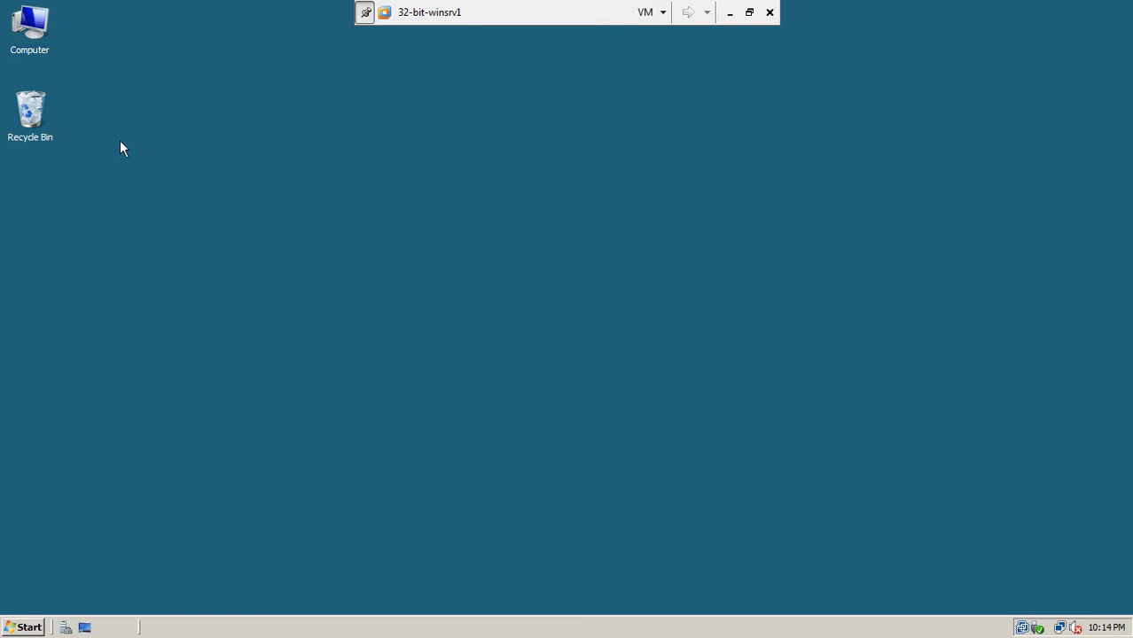
right_click(39, 120)
left_click(58, 151)
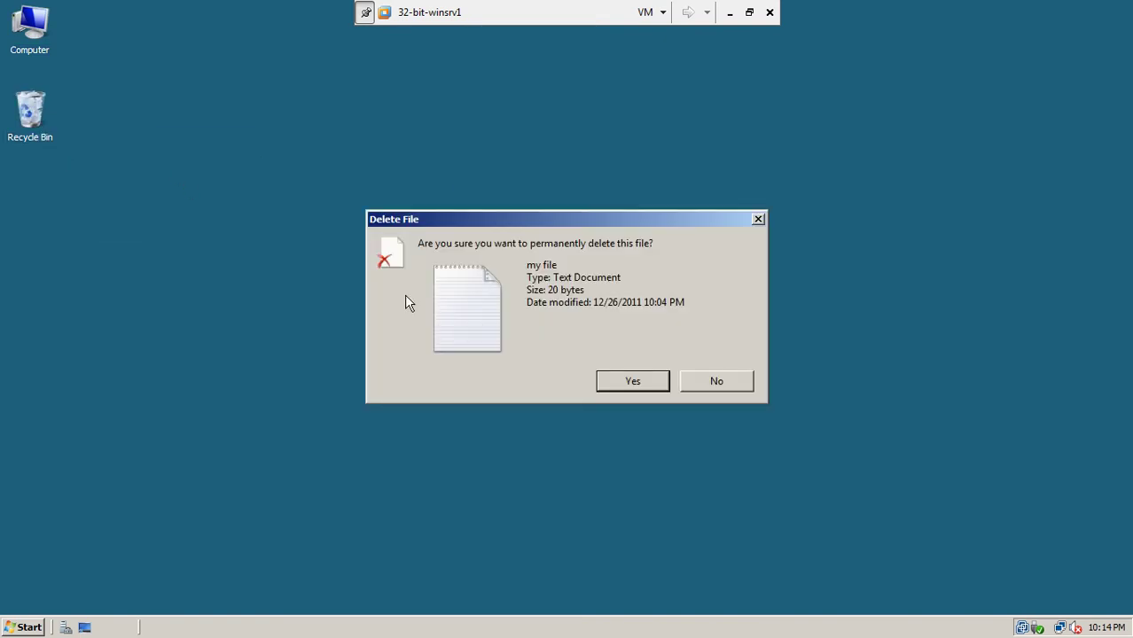
left_click(654, 382)
Open Server Manager, refresh the desktop while it loads, and display the server's Features summary
left_click(68, 629)
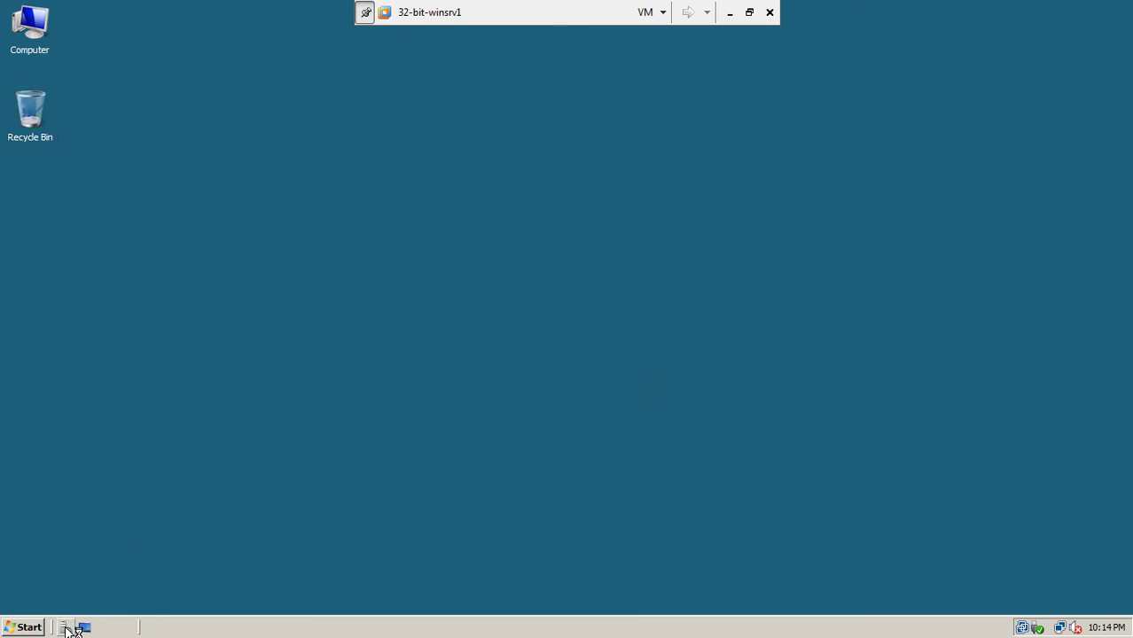
left_click(233, 568)
right_click(520, 271)
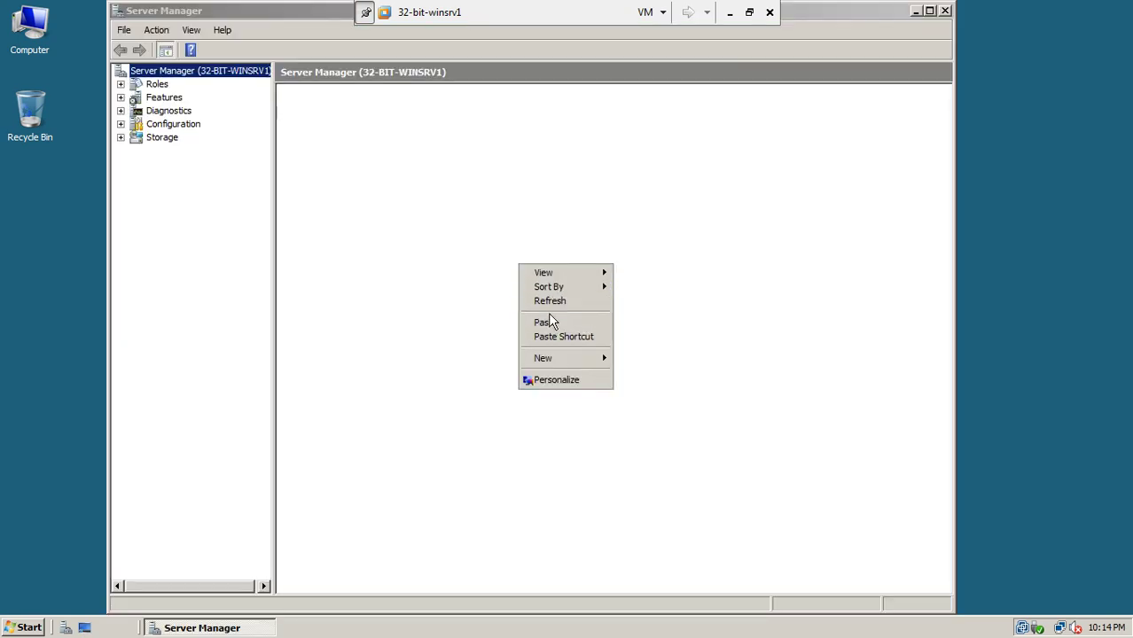
left_click(545, 311)
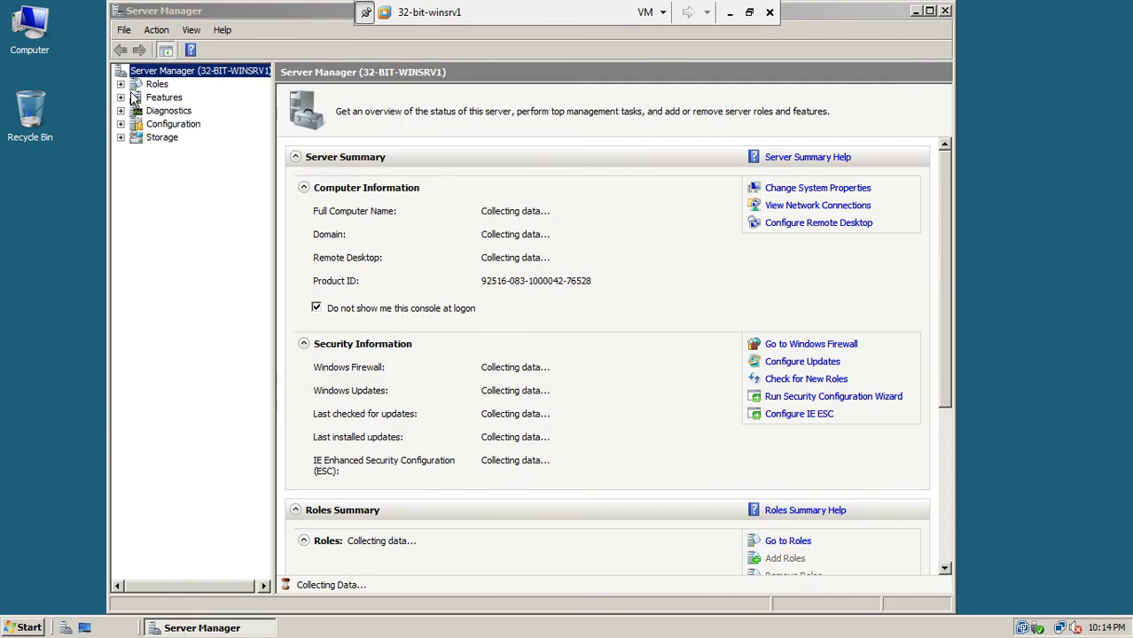
left_click(153, 99)
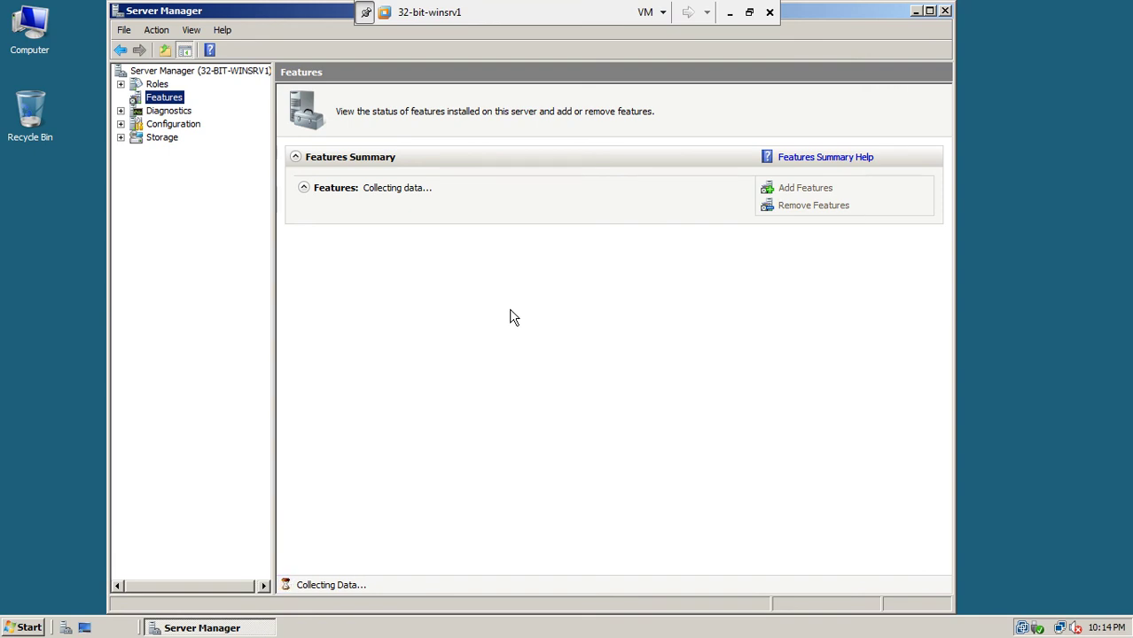
Minimize the 32-bit-winsrv1 virtual machine, switch to WinSrv2 in VMware Workstation, and leave full-screen mode
left_click(729, 13)
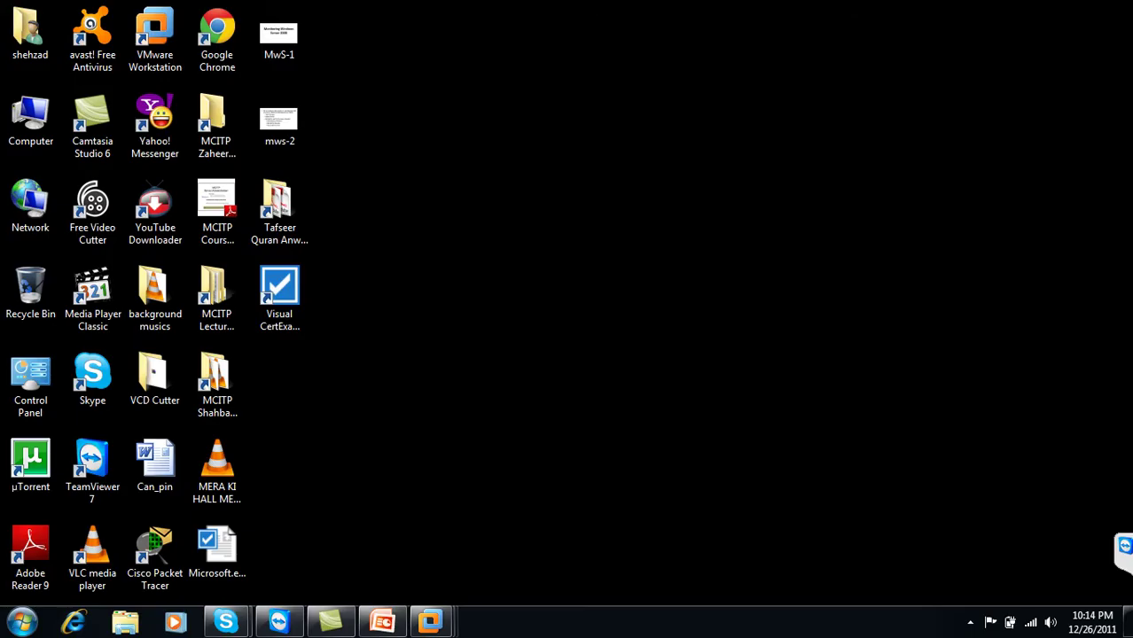
left_click(970, 622)
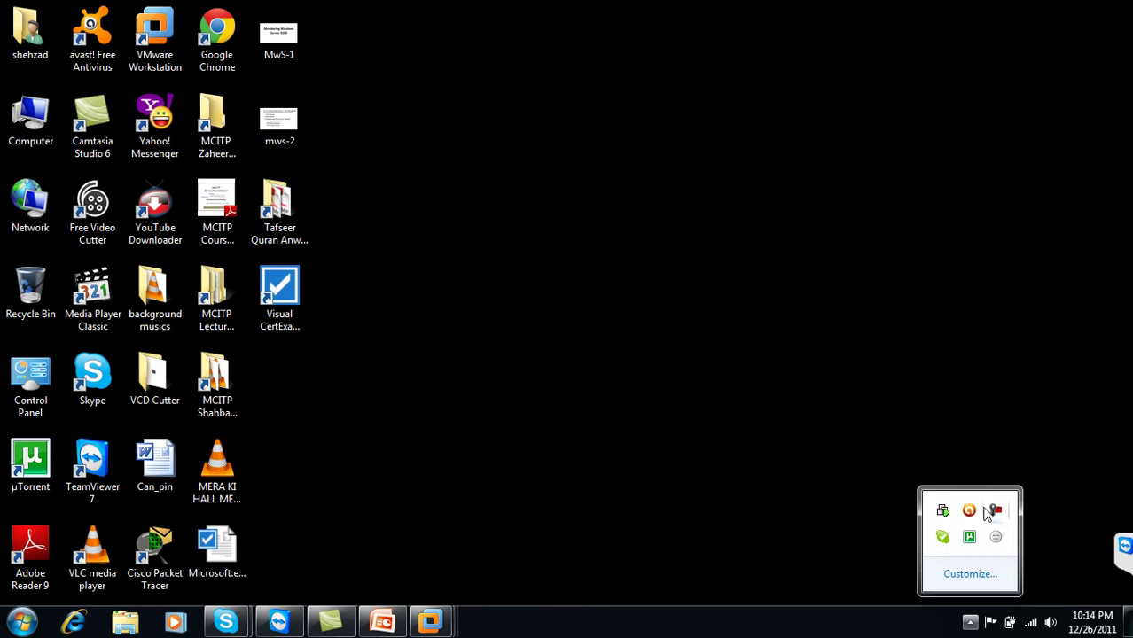
left_click(430, 620)
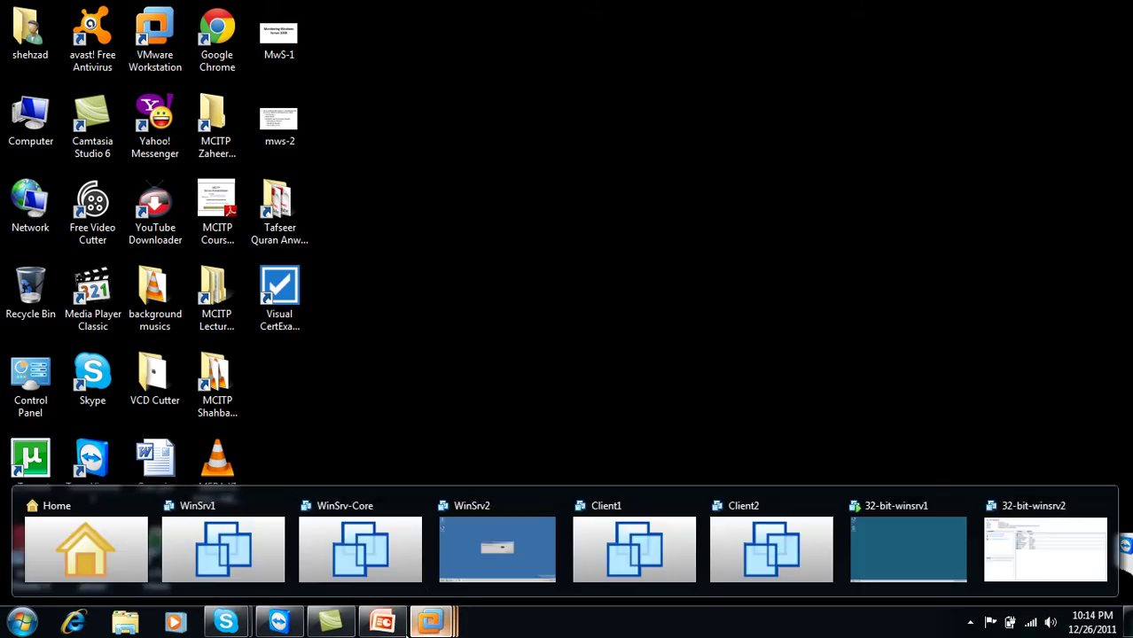
left_click(471, 544)
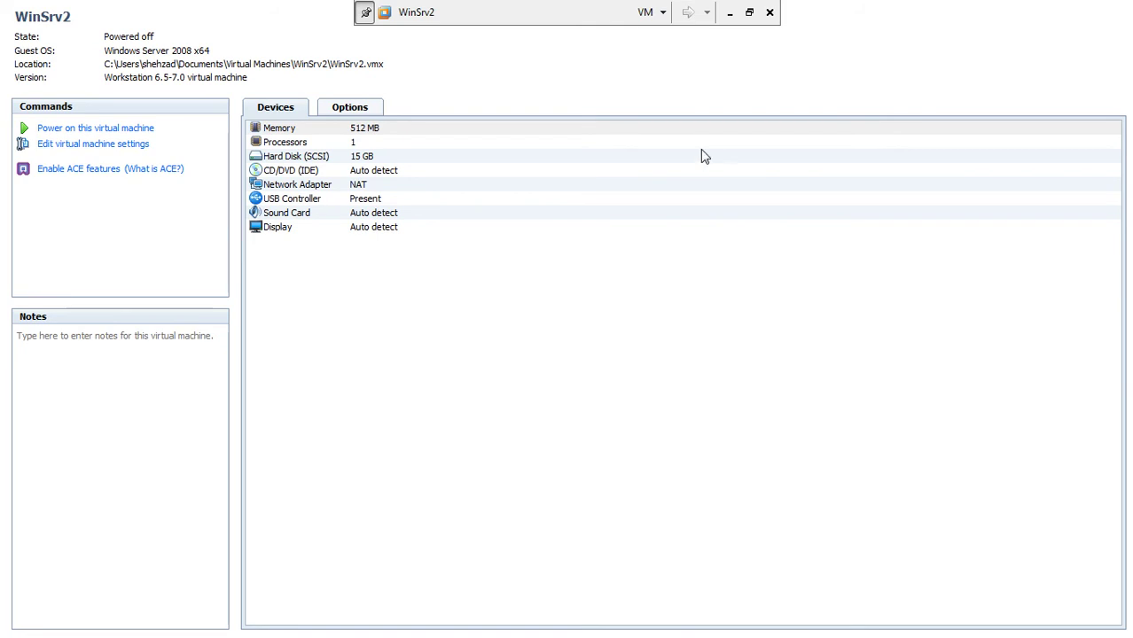
left_click(751, 13)
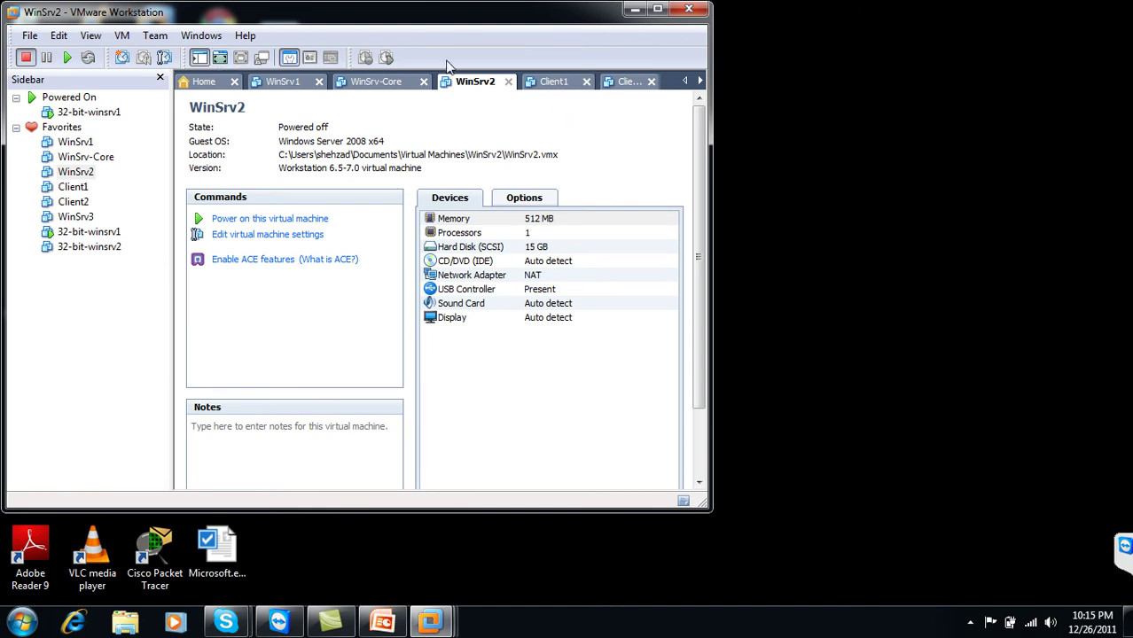
Maximize VMware Workstation, return to the 32-bit-winsrv1 virtual machine in full screen, and display the Features summary in Server Manager
left_click(657, 9)
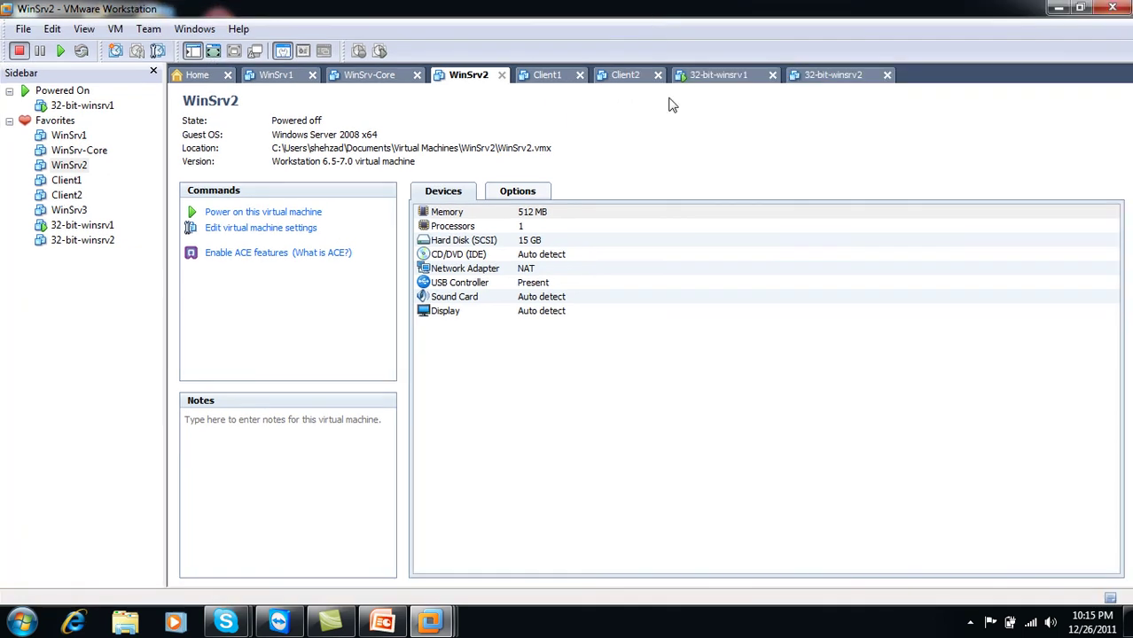
left_click(744, 78)
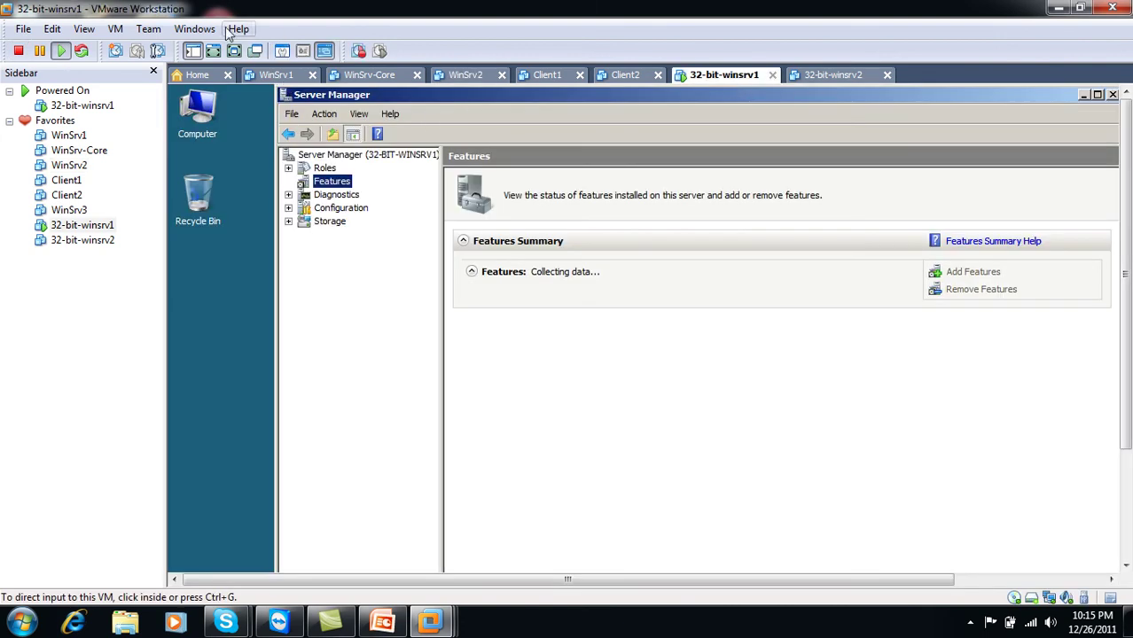
left_click(234, 50)
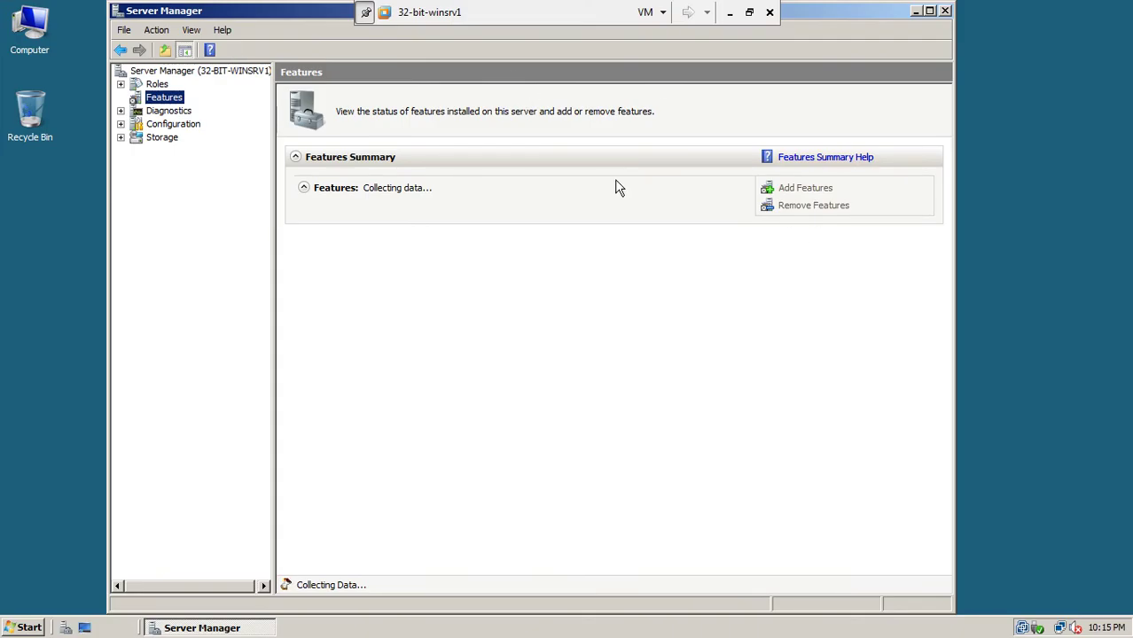
left_click_drag(868, 4, 865, 78)
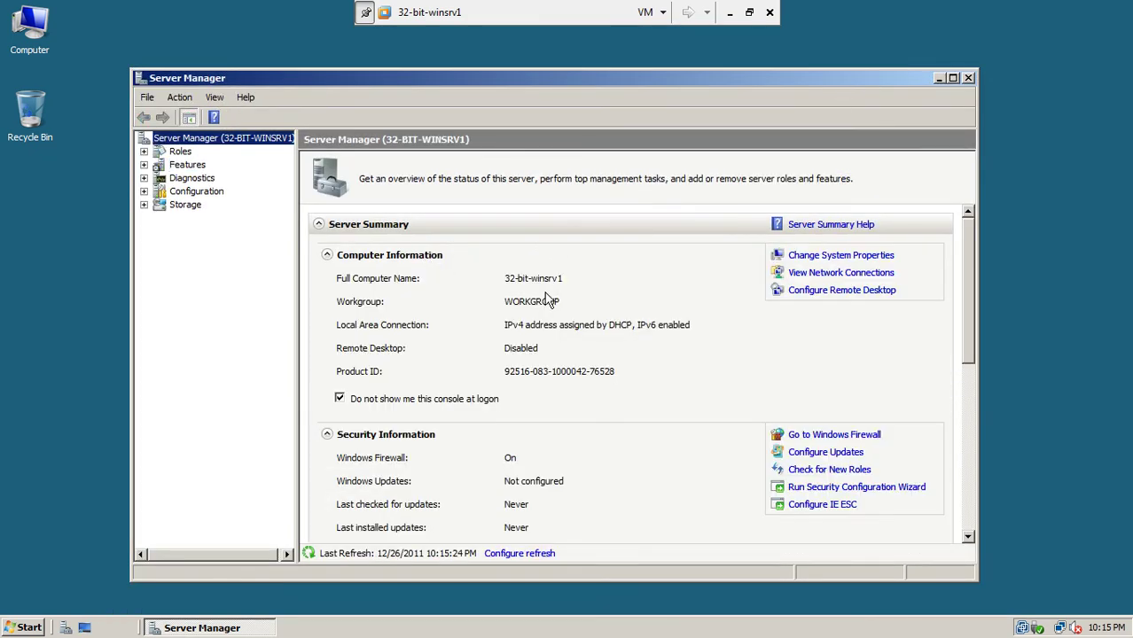
left_click(186, 166)
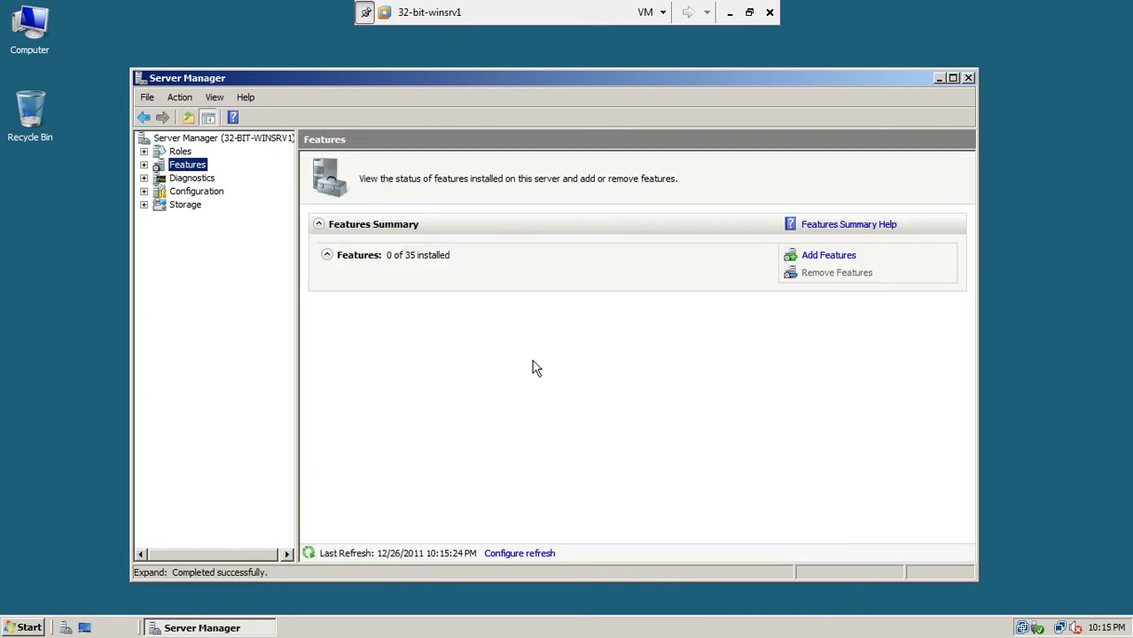
Start adding features to the server and select Windows Server Backup under Windows Server Backup Features, leaving out Command-line Tools
left_click(823, 259)
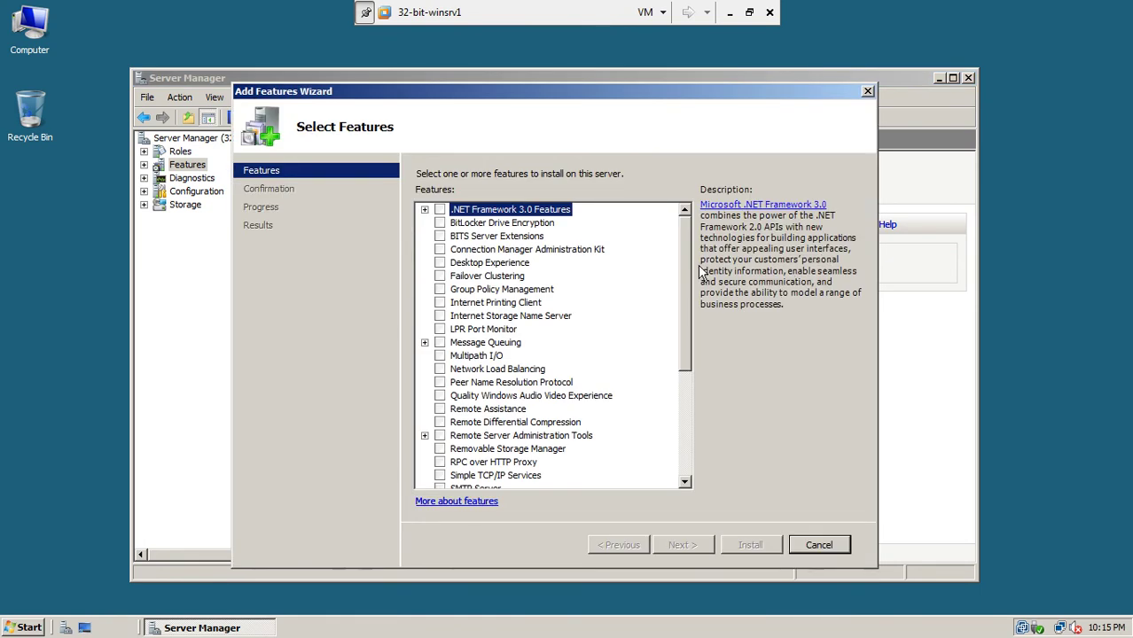
left_click_drag(690, 272, 686, 377)
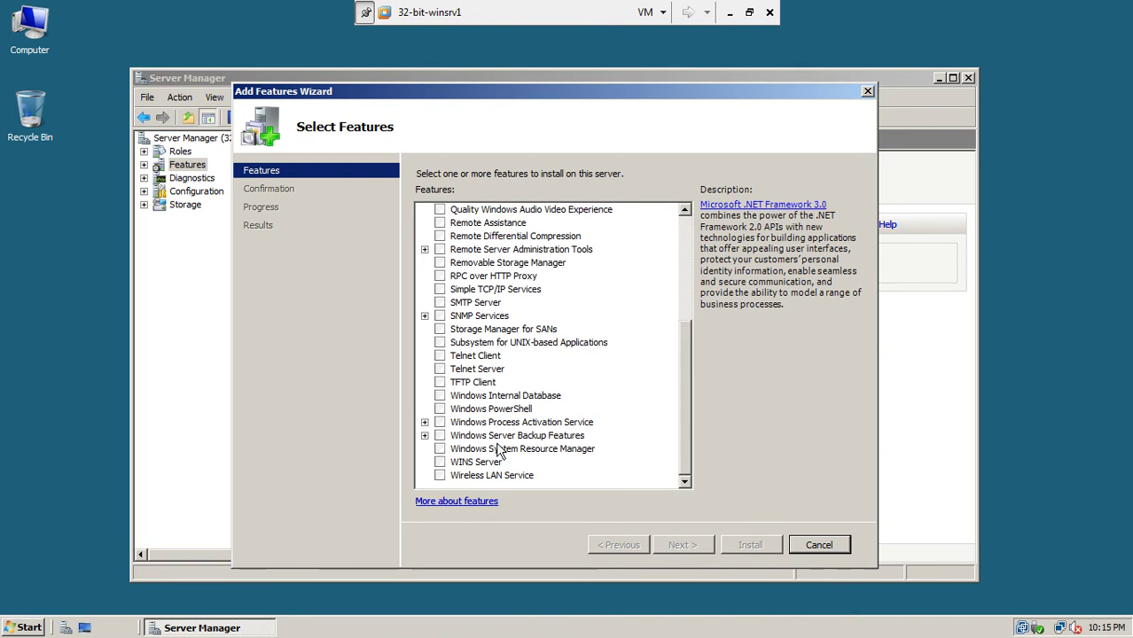
left_click(441, 436)
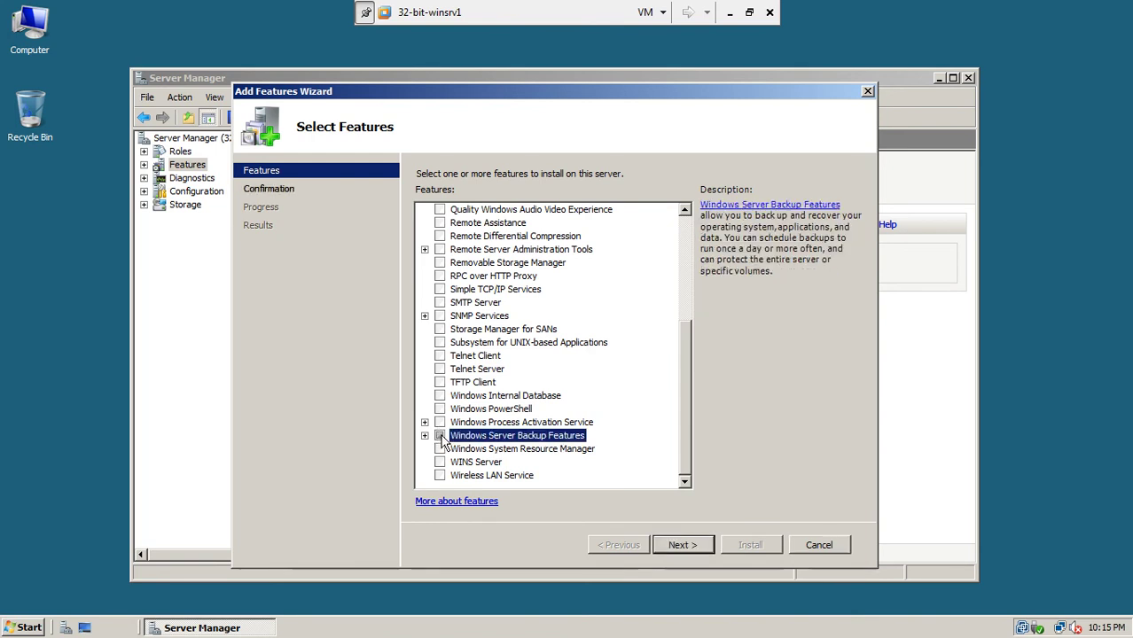
left_click(425, 436)
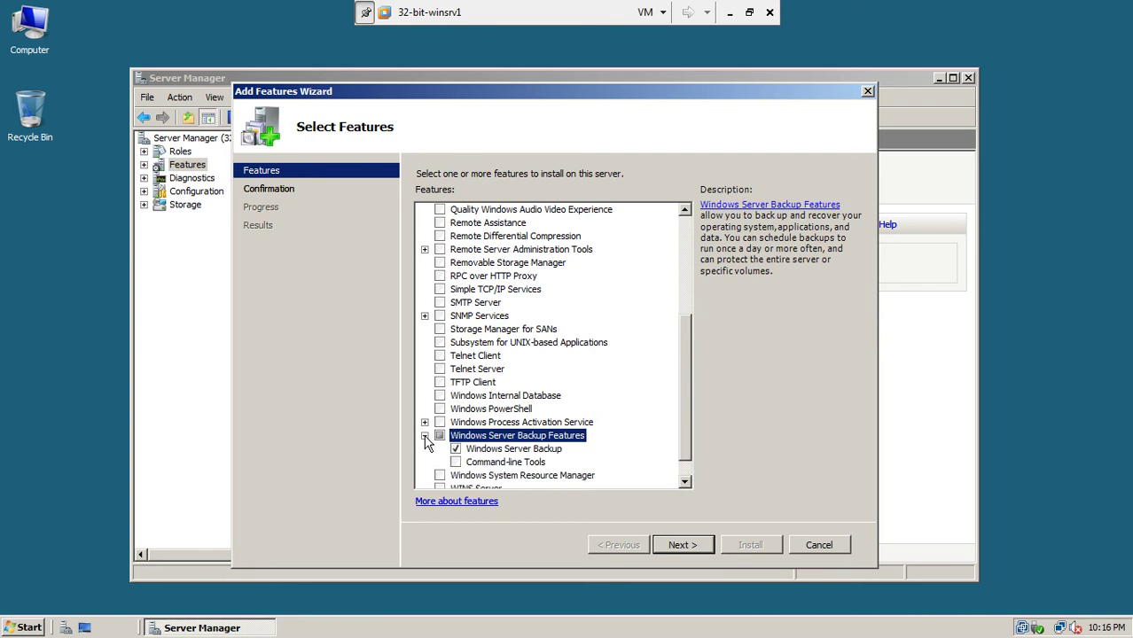
left_click(516, 452)
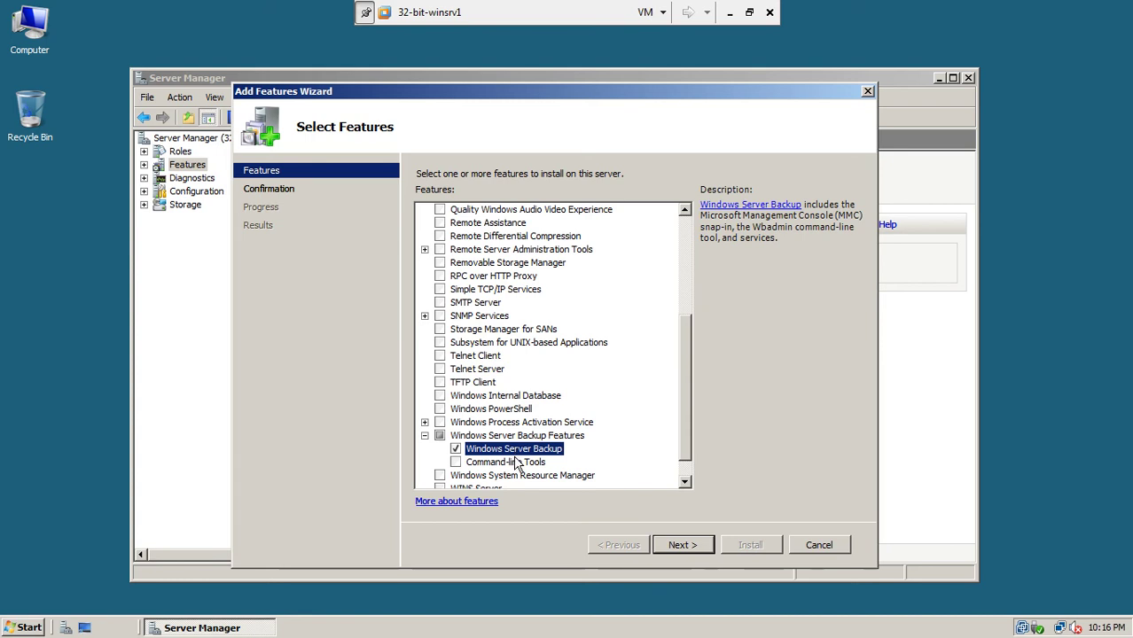
Install the selected Windows Server Backup feature, close the wizard, and return to the server's Features summary
left_click(680, 545)
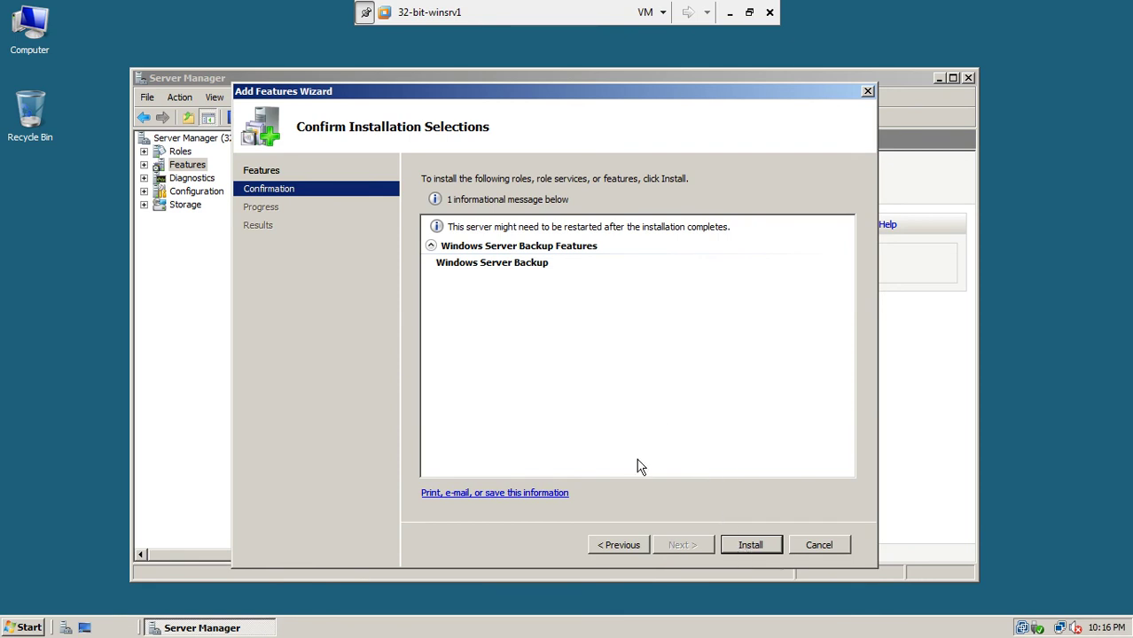
left_click(750, 540)
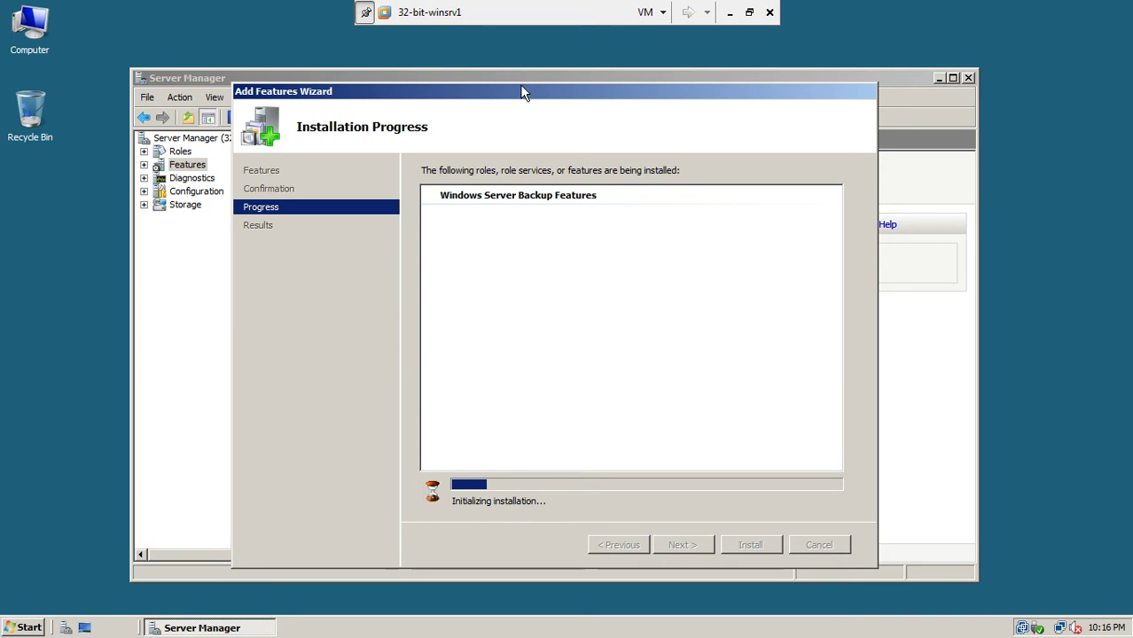
left_click_drag(522, 91, 536, 130)
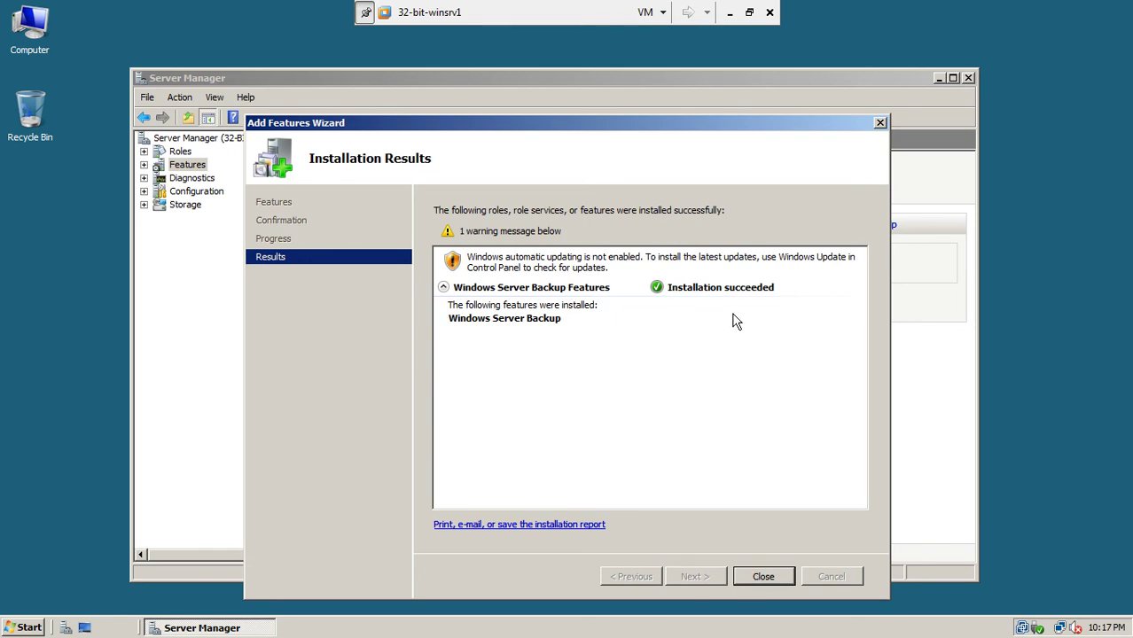
left_click(763, 576)
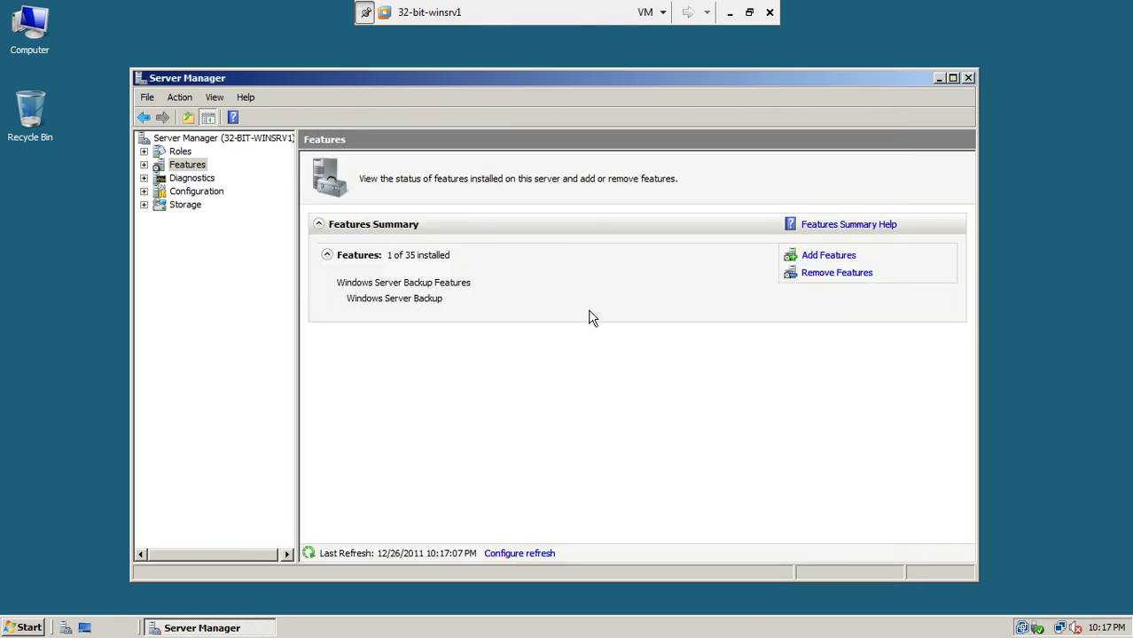
left_click(143, 165)
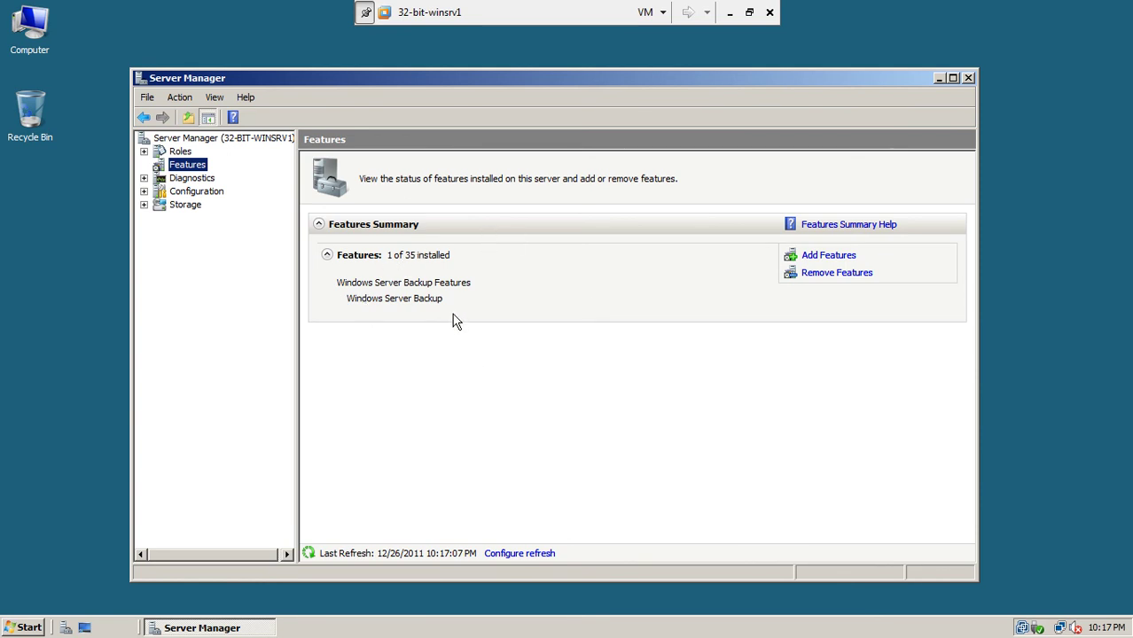
Close Server Manager and open the Windows Server Backup administrative tool, granting the User Account Control permission
left_click(969, 79)
left_click(27, 628)
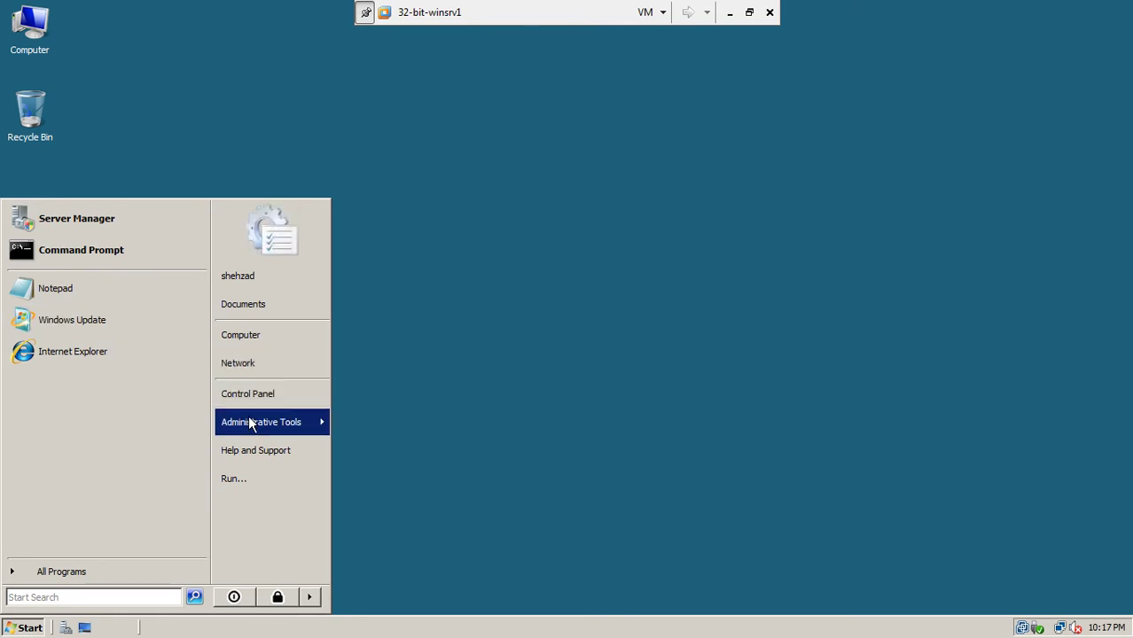
mouse_move(251, 424)
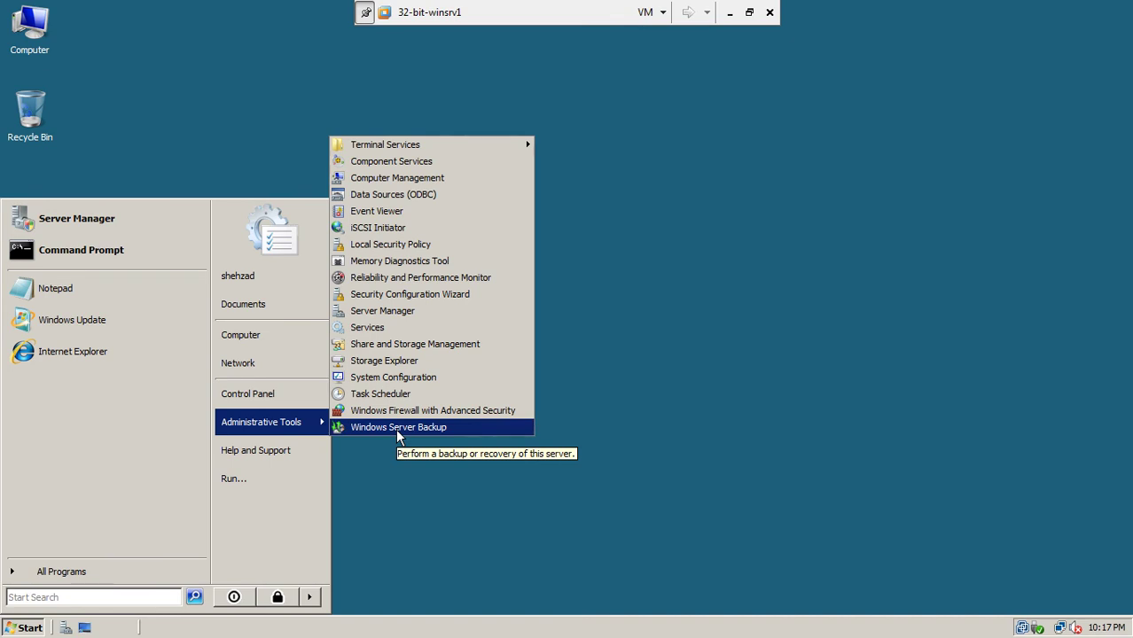
left_click(398, 427)
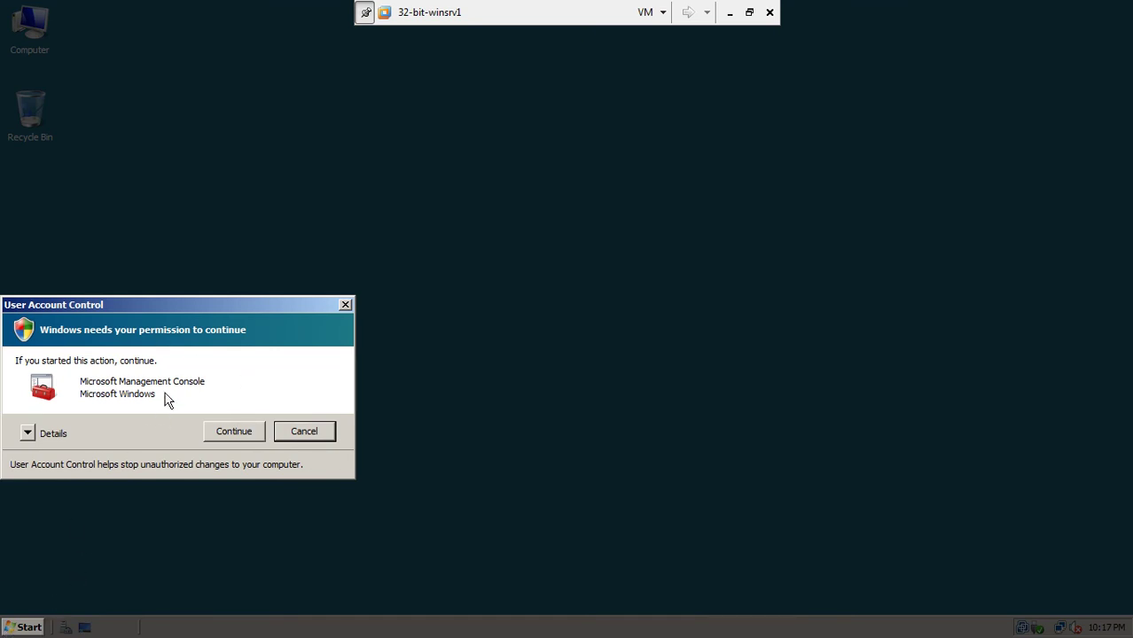
left_click_drag(186, 310, 384, 216)
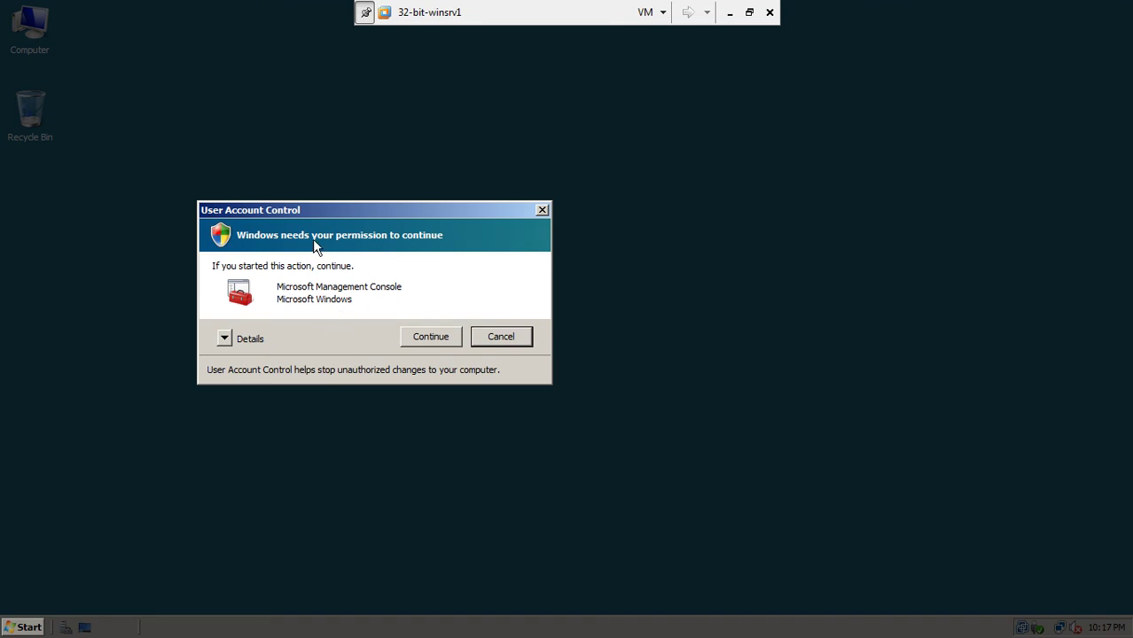
left_click(449, 336)
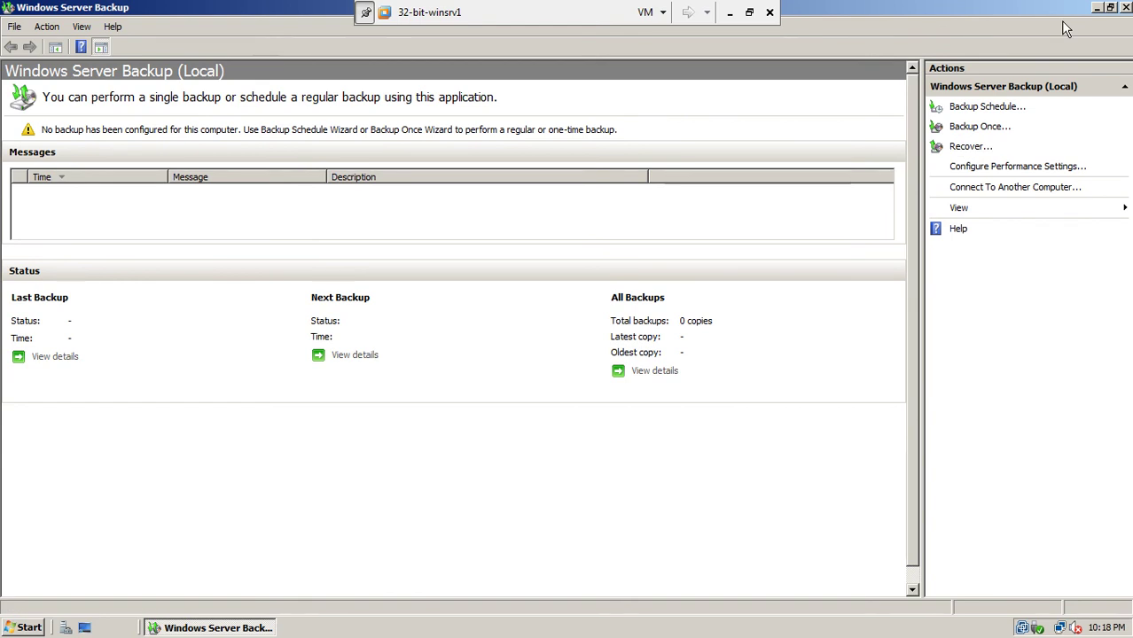
Close Windows Server Backup, check the server's available drives in Computer, and close that window
left_click(1126, 8)
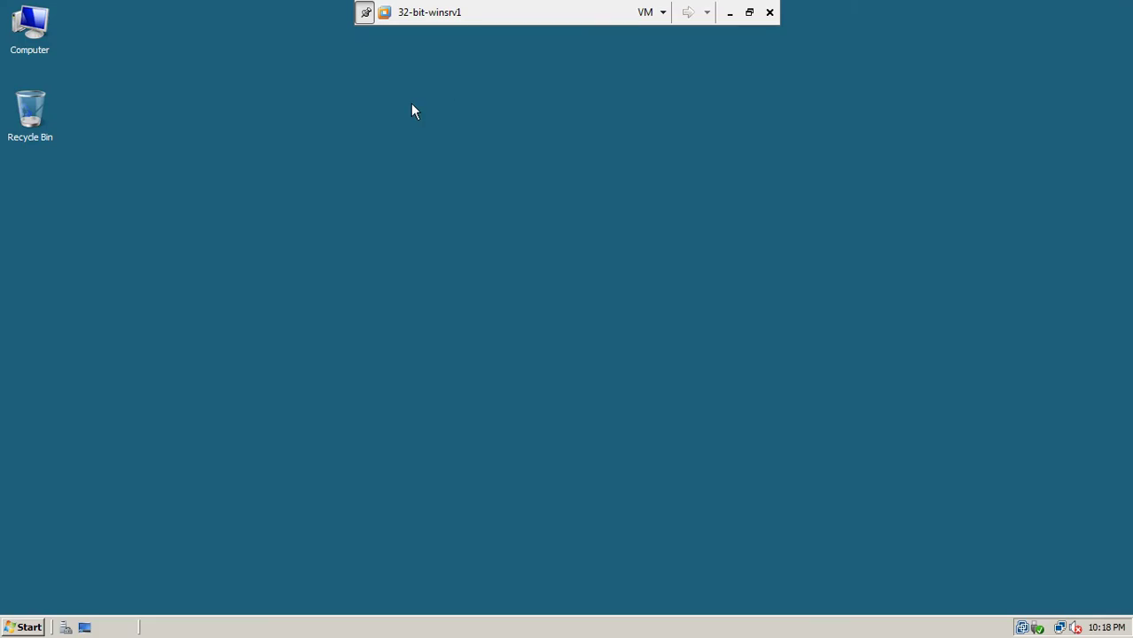
double_click(31, 27)
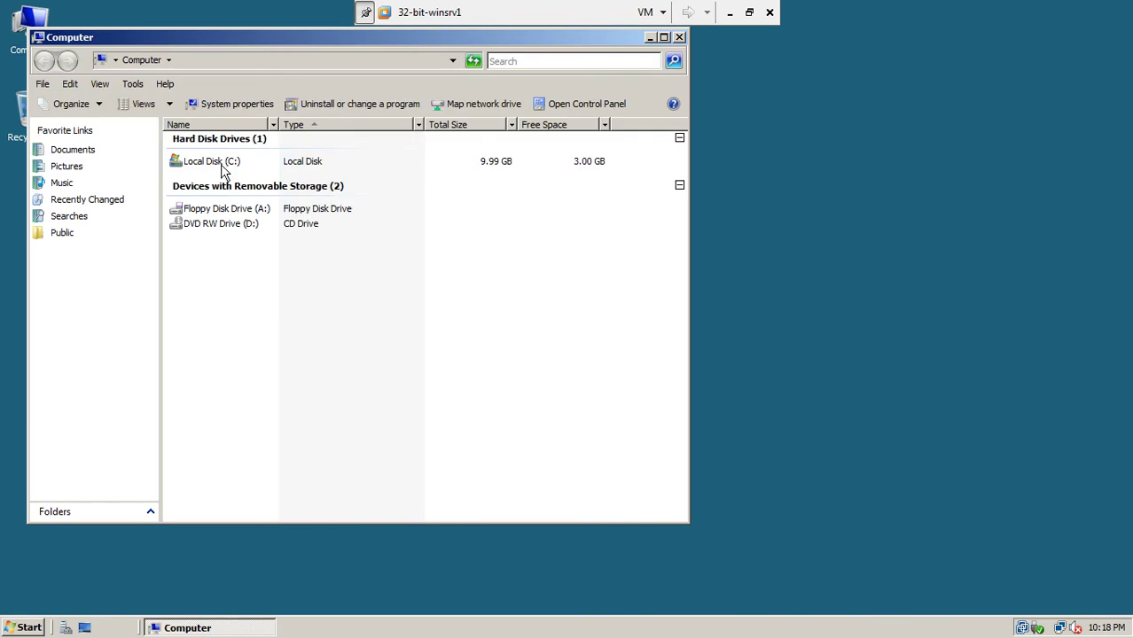
left_click(223, 171)
left_click(679, 38)
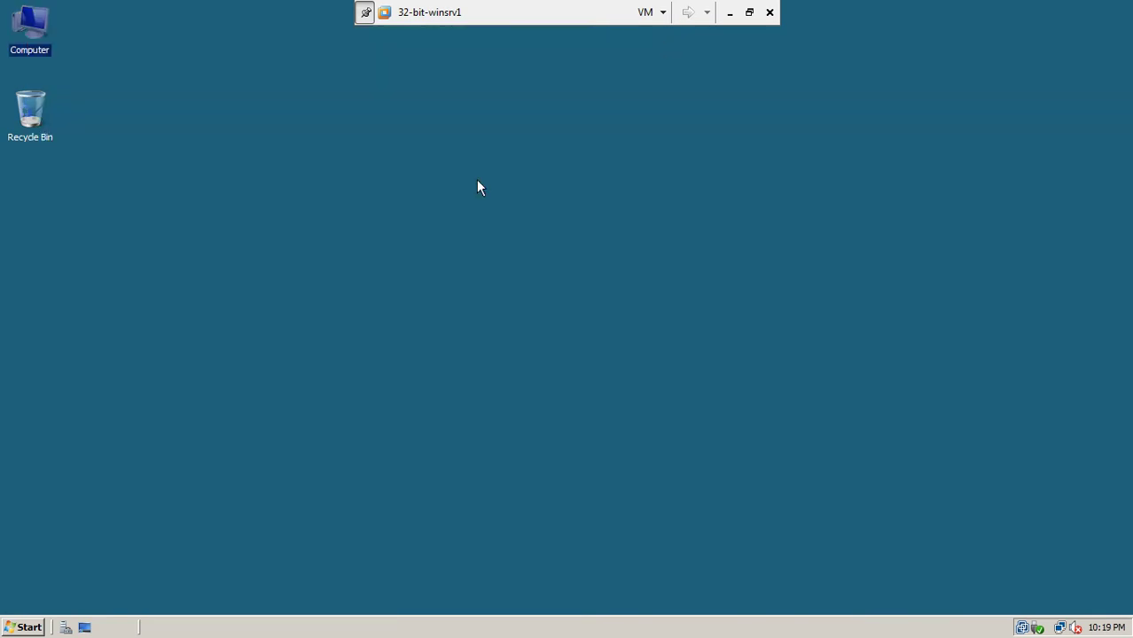
Shut down the 32-bit-winsrv1 server and confirm the shutdown
left_click(37, 629)
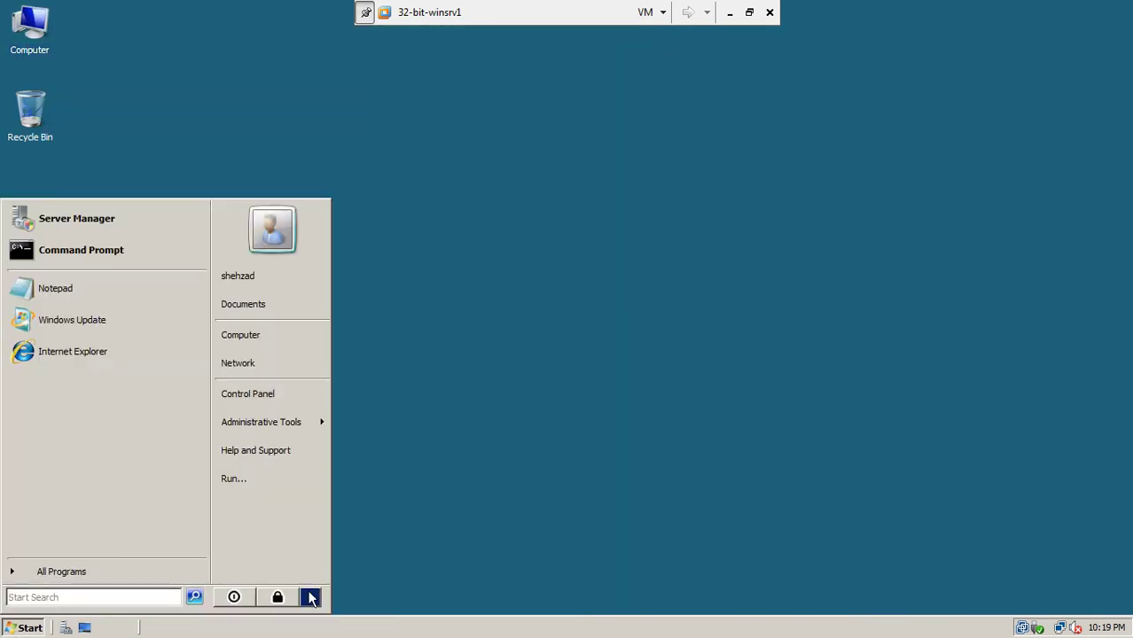
mouse_move(310, 598)
left_click(348, 600)
left_click(501, 265)
left_click(499, 302)
left_click(568, 405)
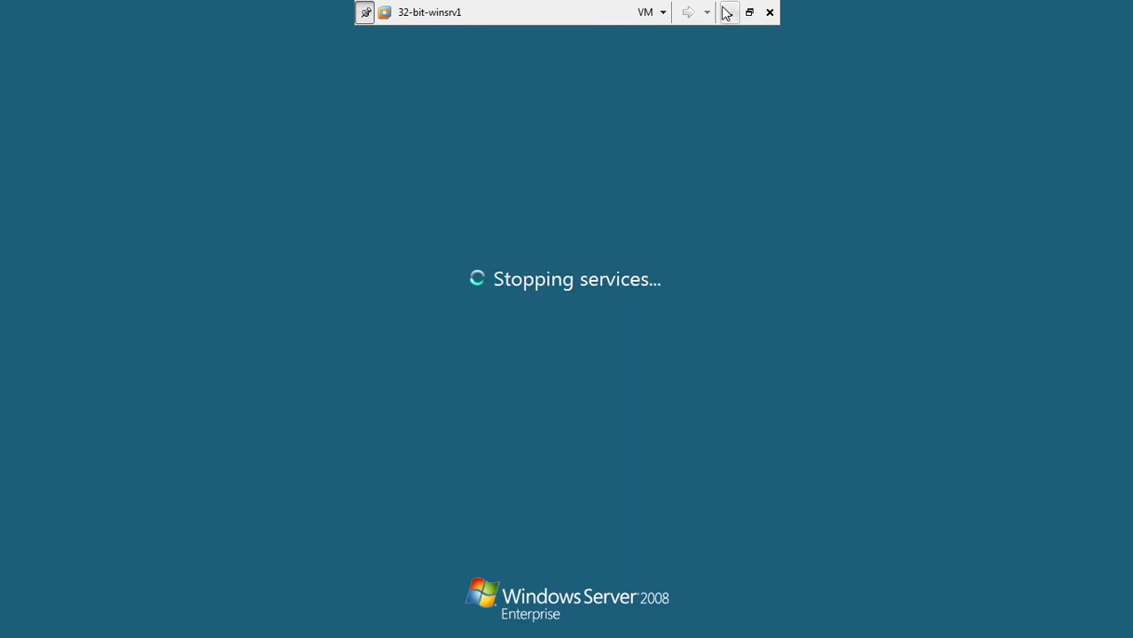
Leave full-screen mode, maximize VMware Workstation, and open the 32-bit-winsrv1 virtual machine's hard disk settings
left_click(749, 13)
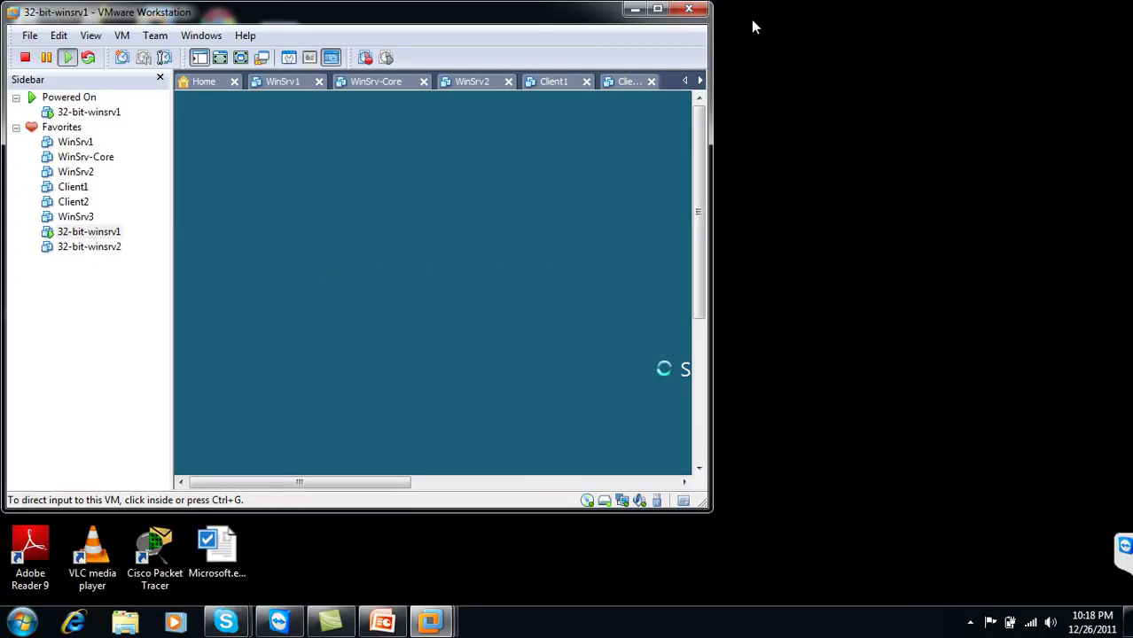
left_click(657, 9)
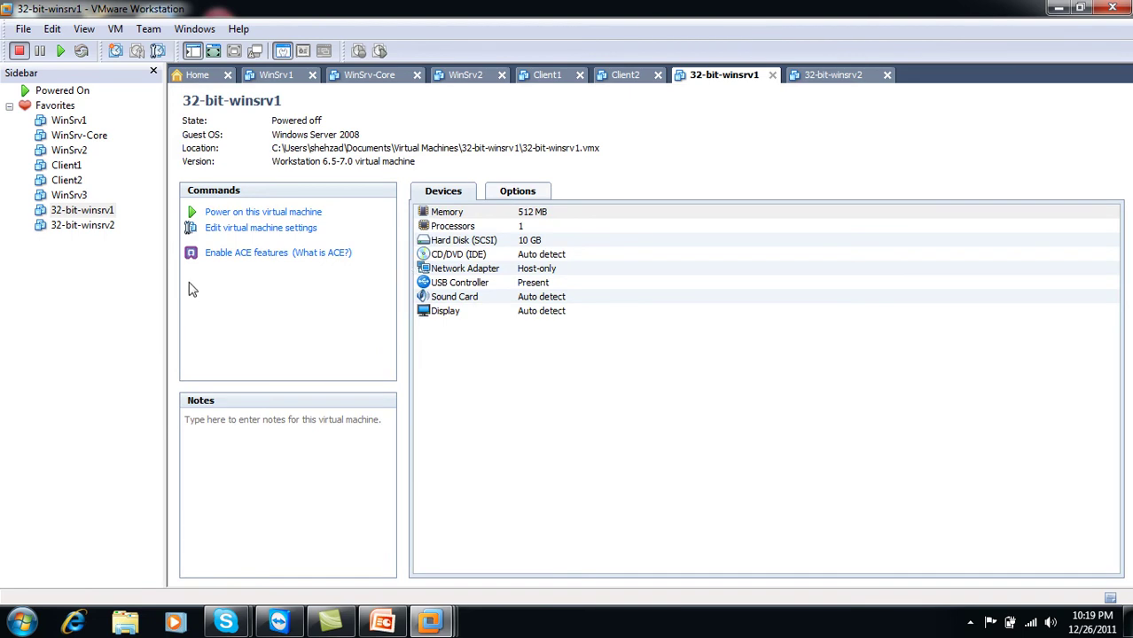
left_click(245, 230)
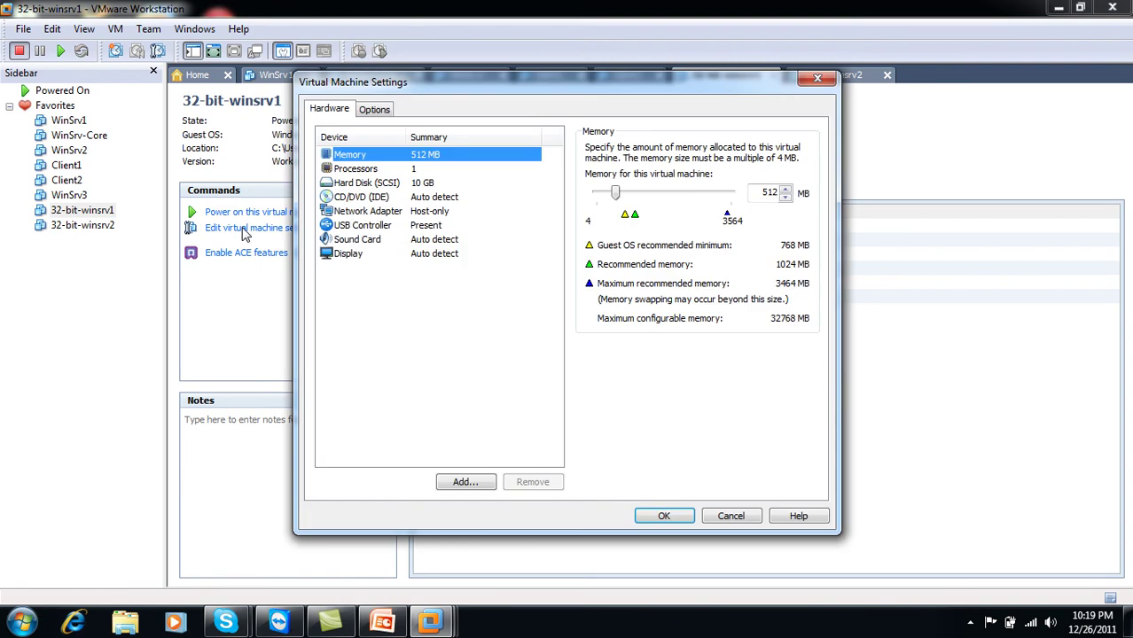
left_click(370, 186)
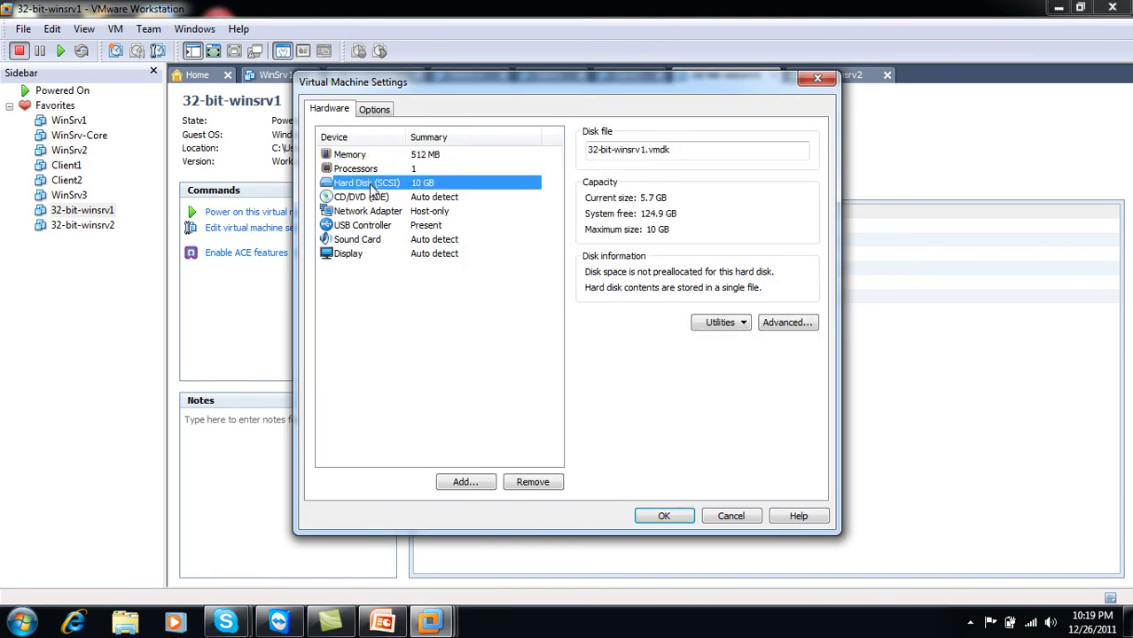
Add a 10 GB SCSI virtual hard disk stored as a single file, 32-bit-winsrv1-0.vmdk, and save the virtual machine settings
left_click(484, 485)
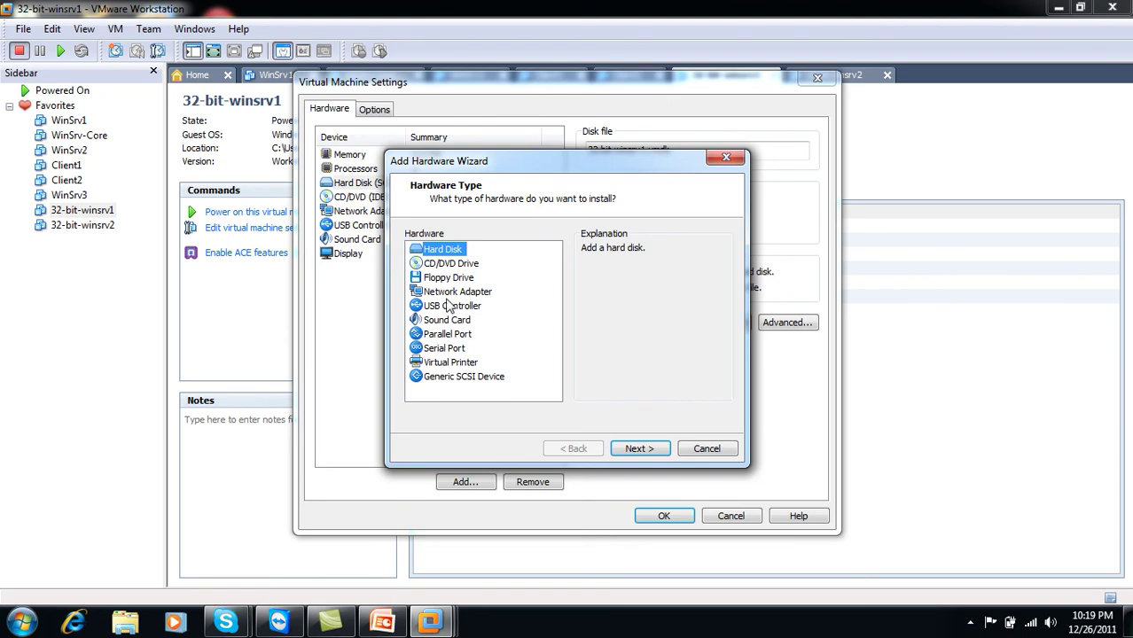
key("Return")
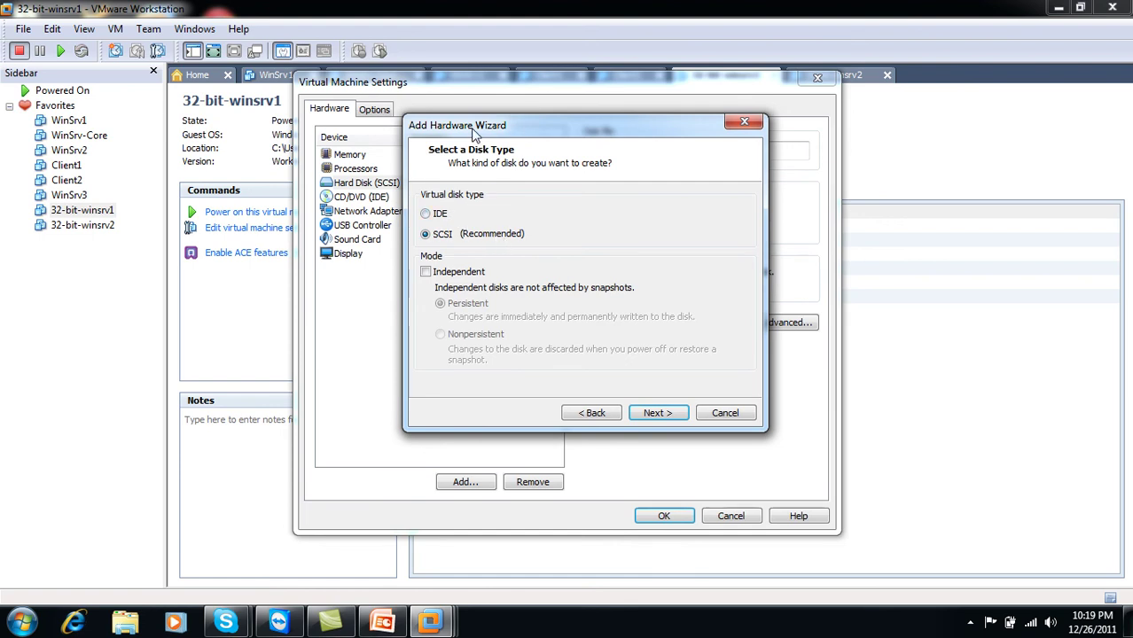
left_click_drag(487, 133, 541, 130)
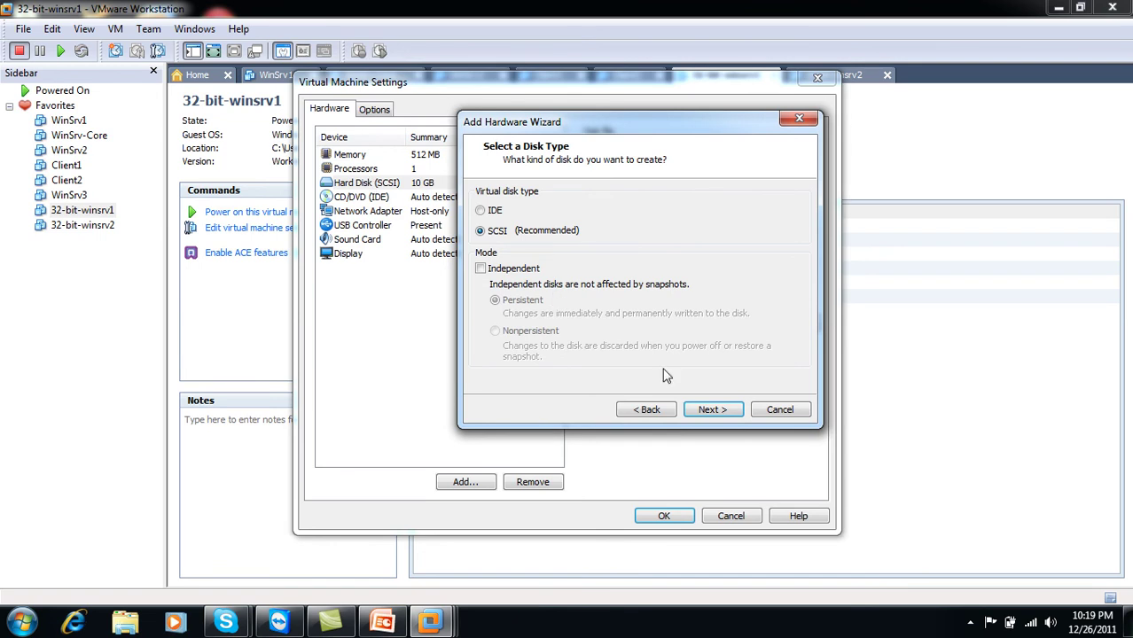
left_click(709, 411)
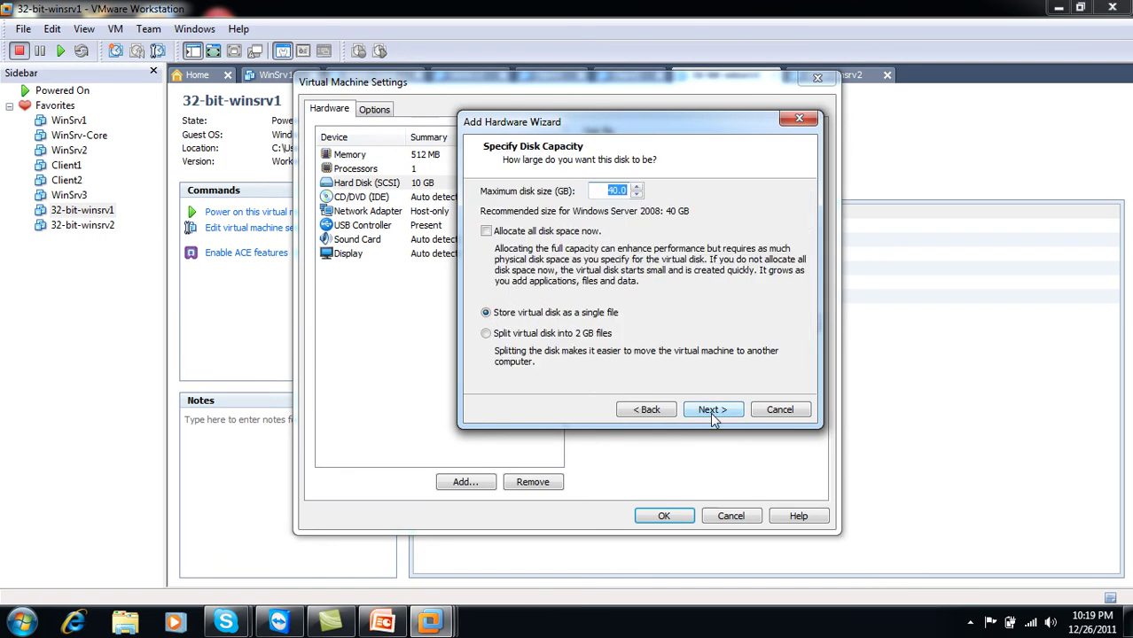
left_click(618, 191)
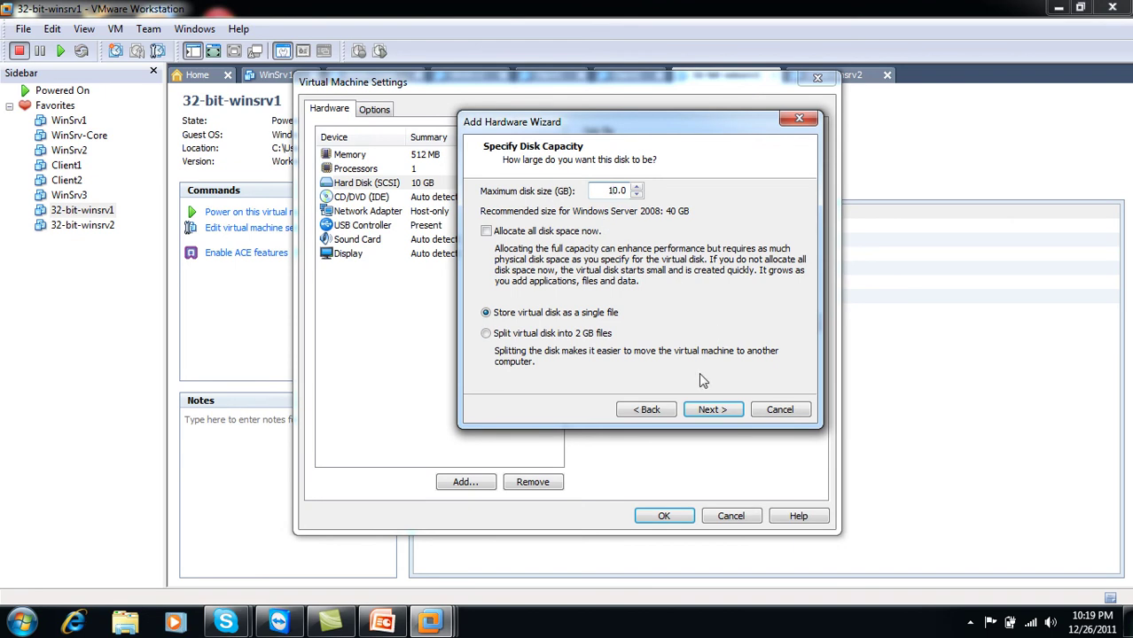
left_click(700, 413)
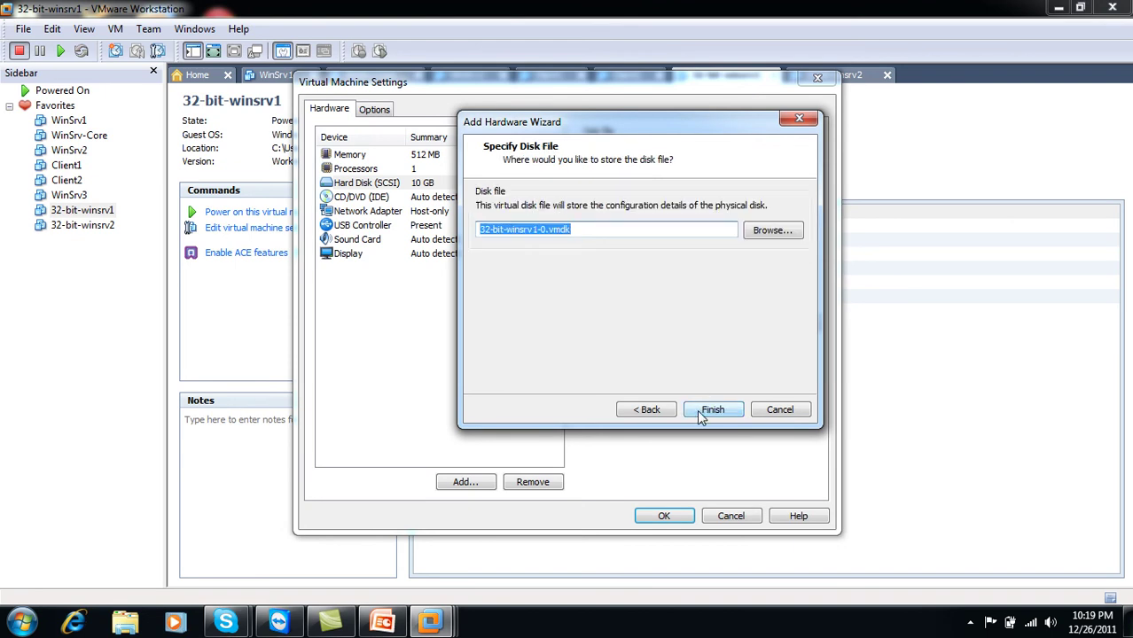
left_click(700, 415)
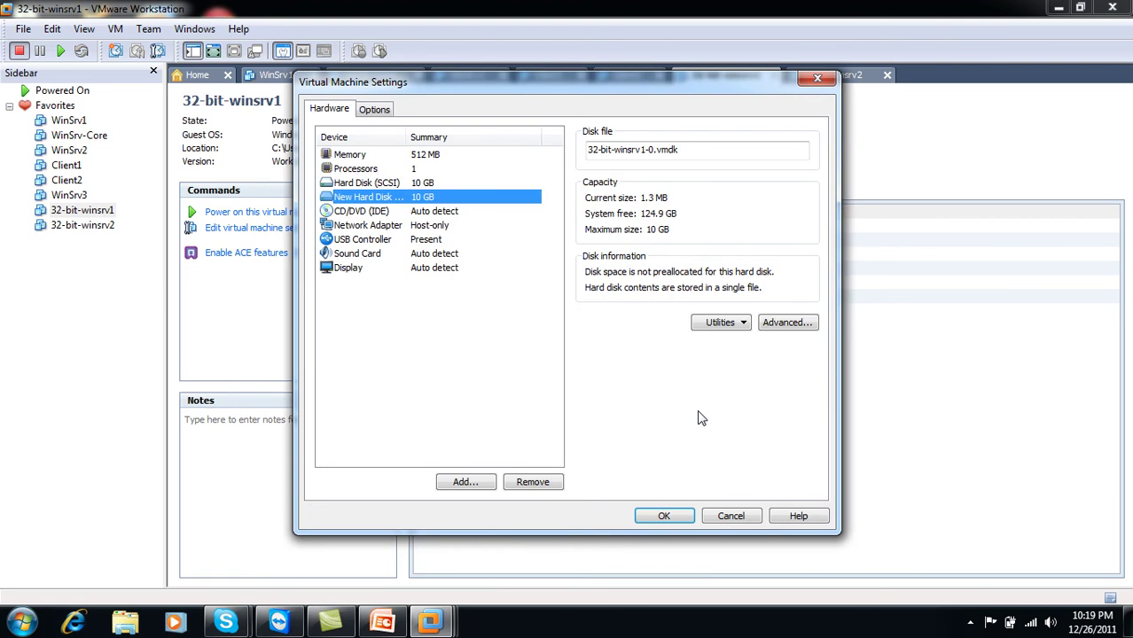
left_click(401, 182)
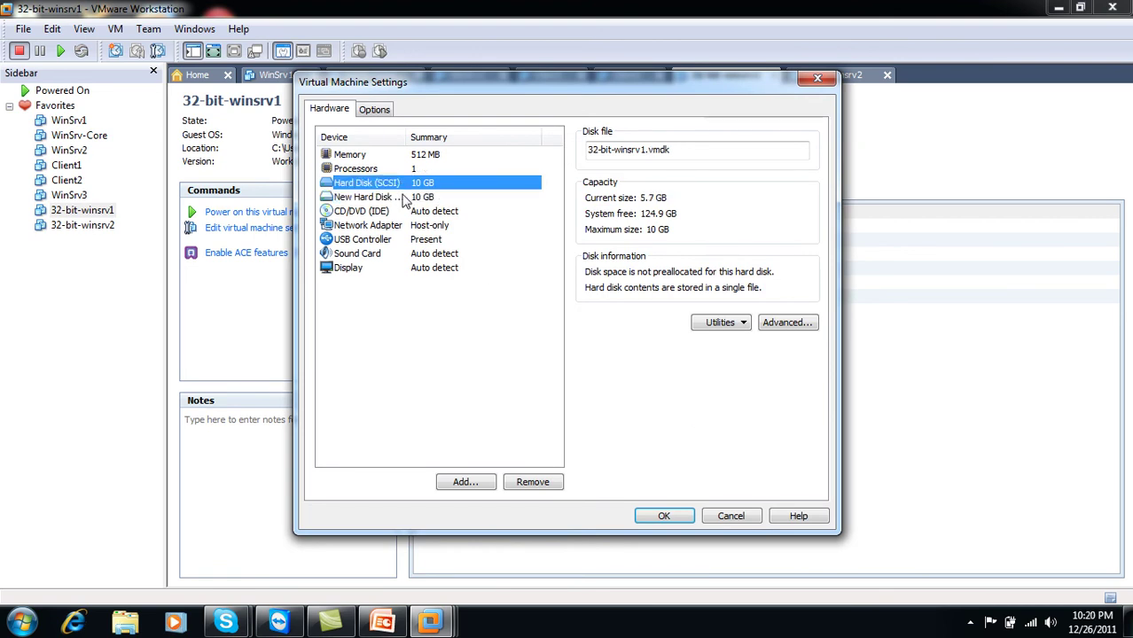
left_click_drag(407, 136, 432, 135)
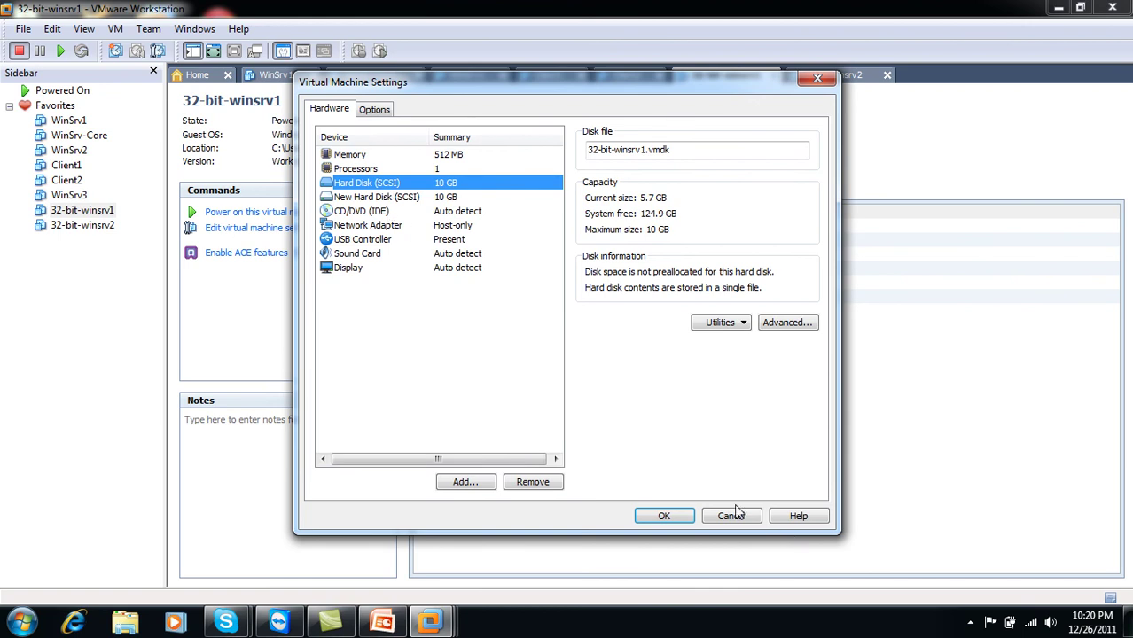
left_click(656, 516)
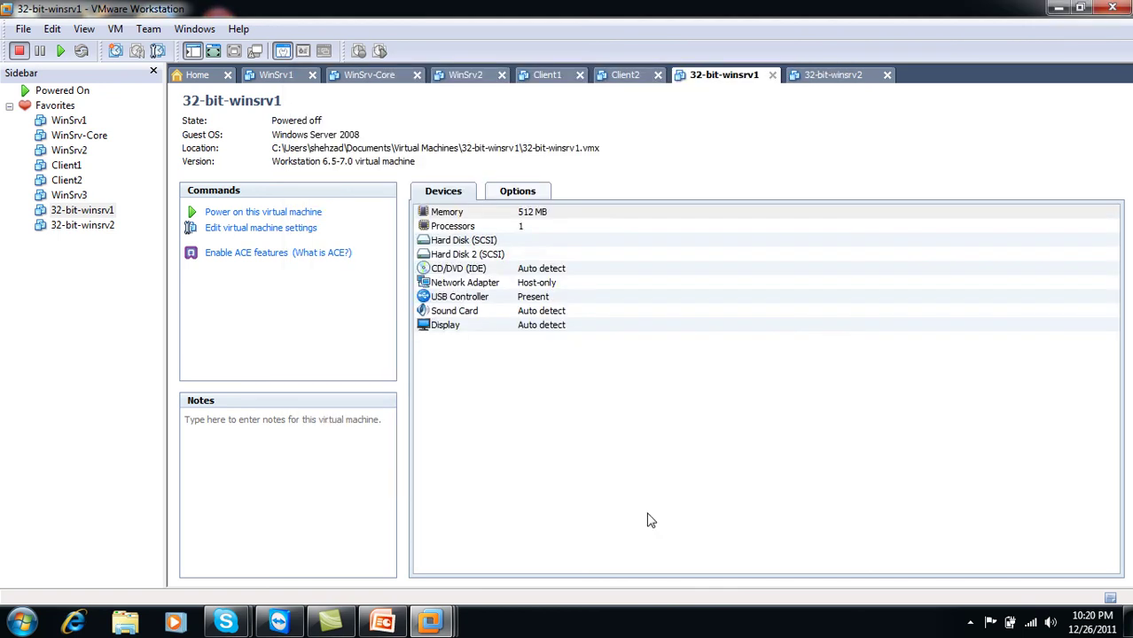
Check the two hard disks in the device list, power on 32-bit-winsrv1, and switch it to full screen
left_click(490, 242)
left_click(490, 254)
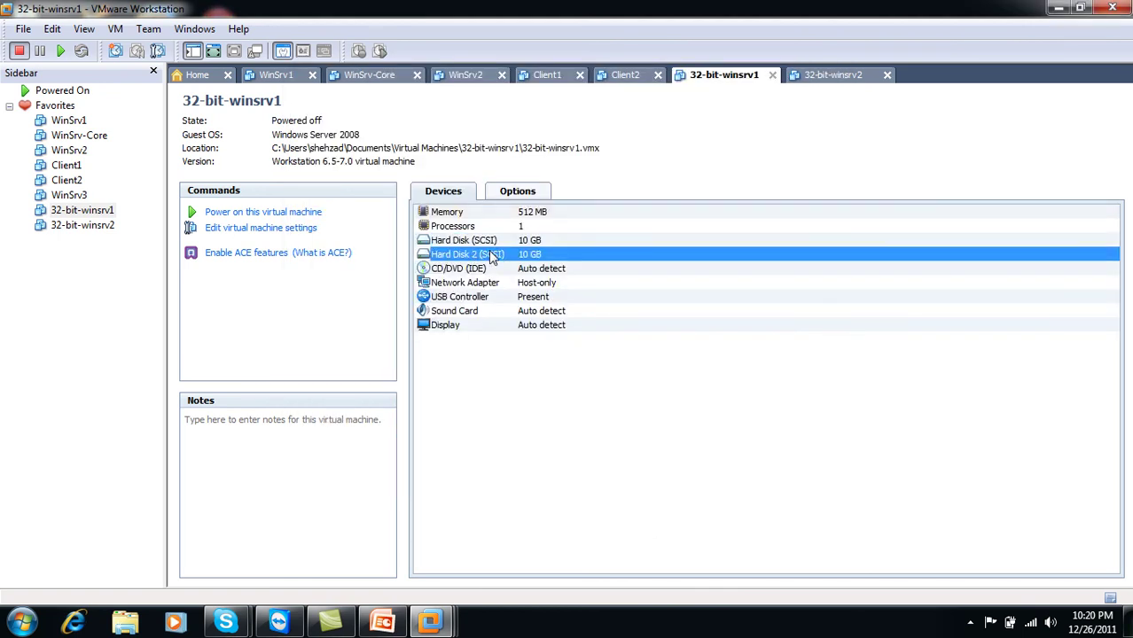
left_click(282, 214)
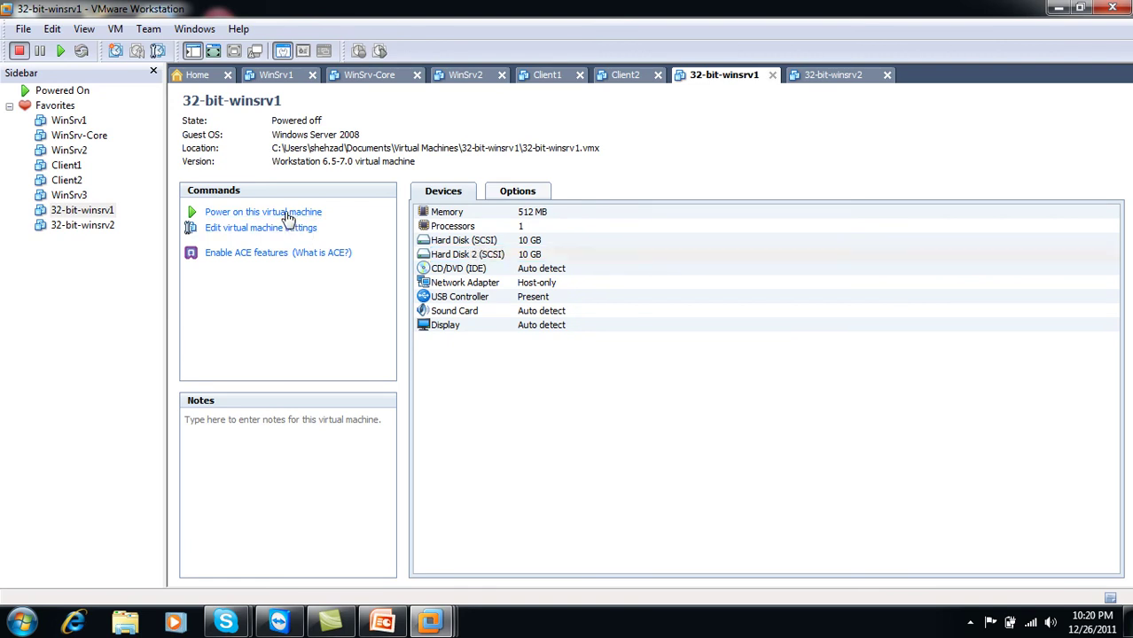
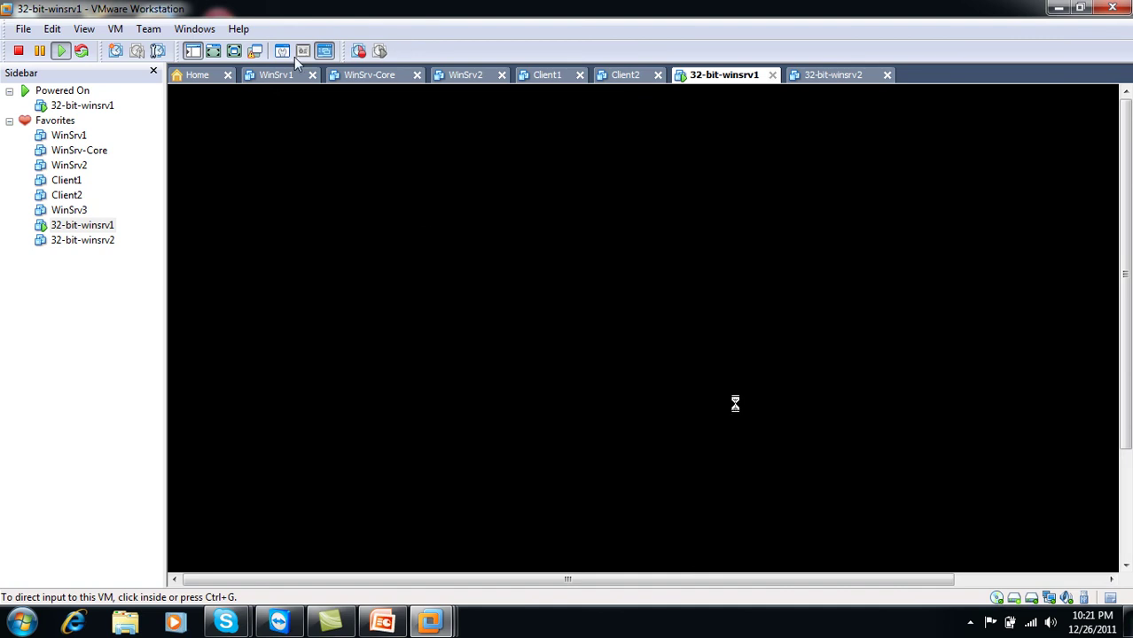
left_click(234, 52)
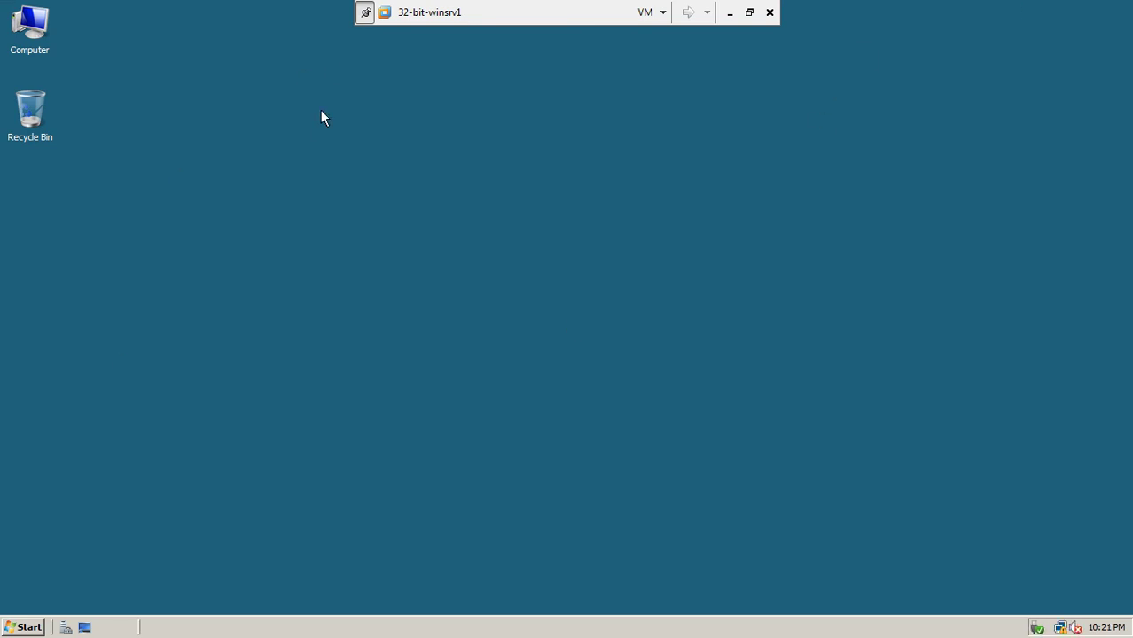
Check the server's available drives in a maximized Computer window, and close that window
double_click(44, 36)
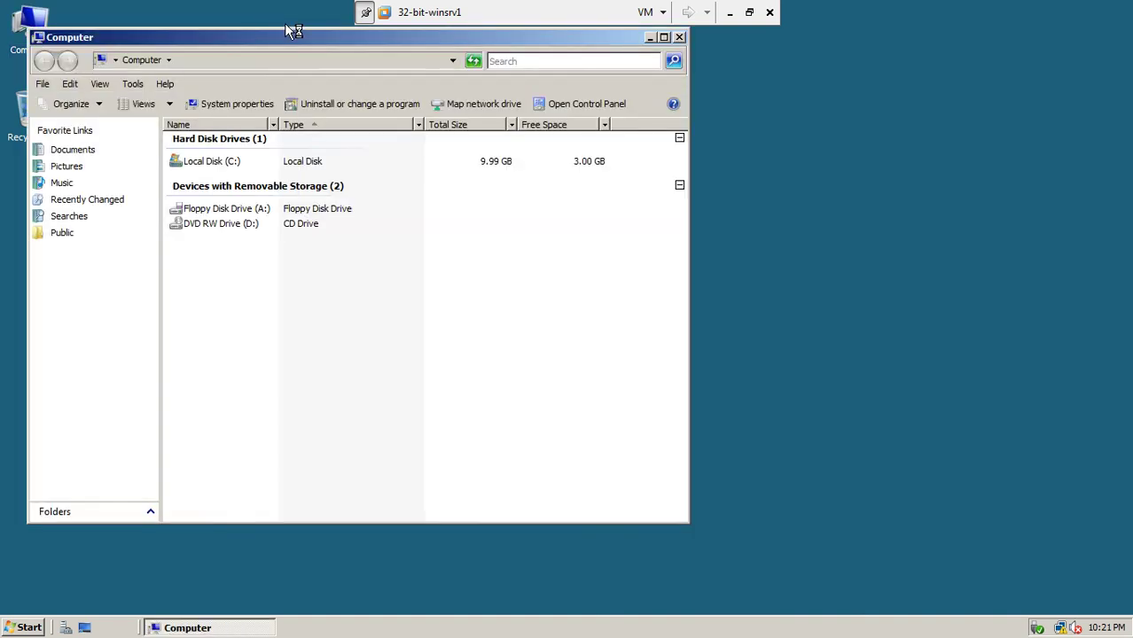
double_click(286, 37)
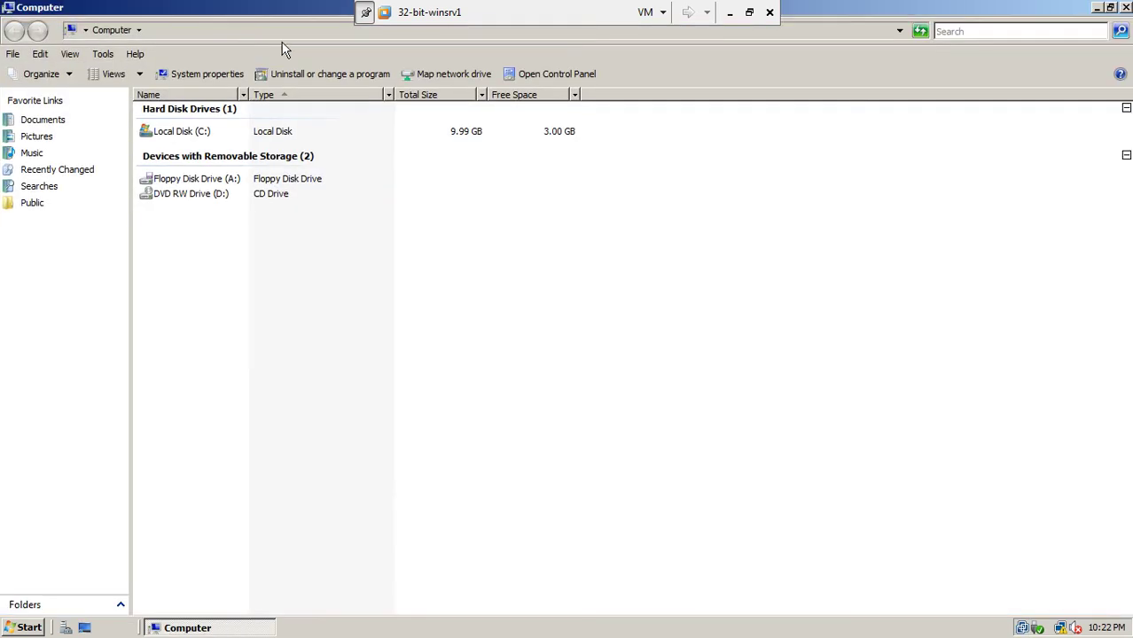
left_click(195, 133)
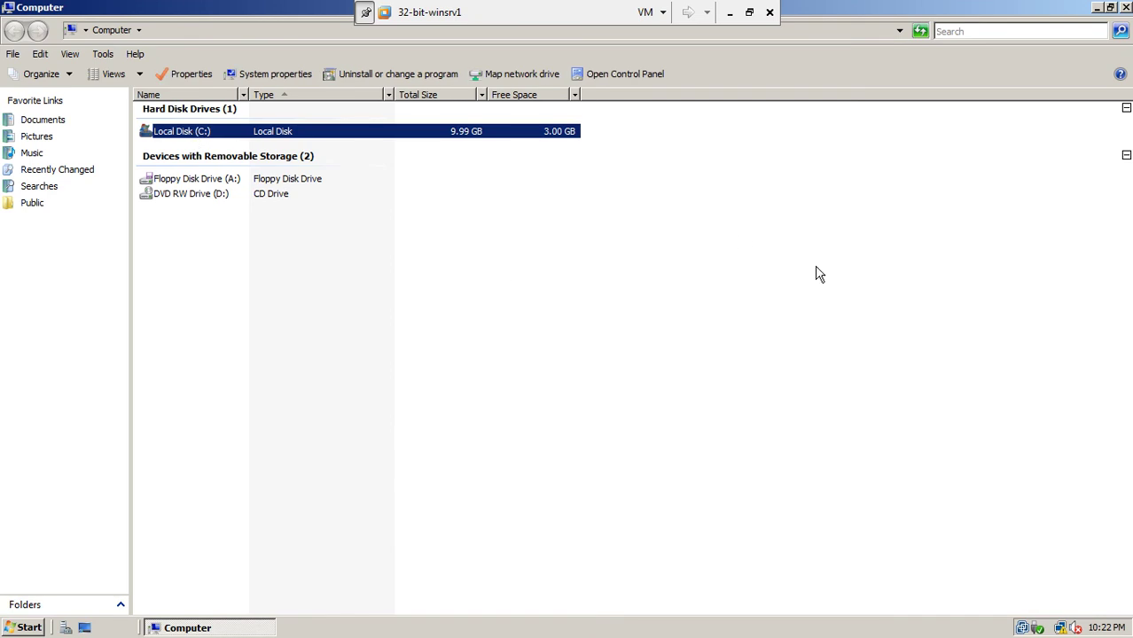
left_click(1125, 8)
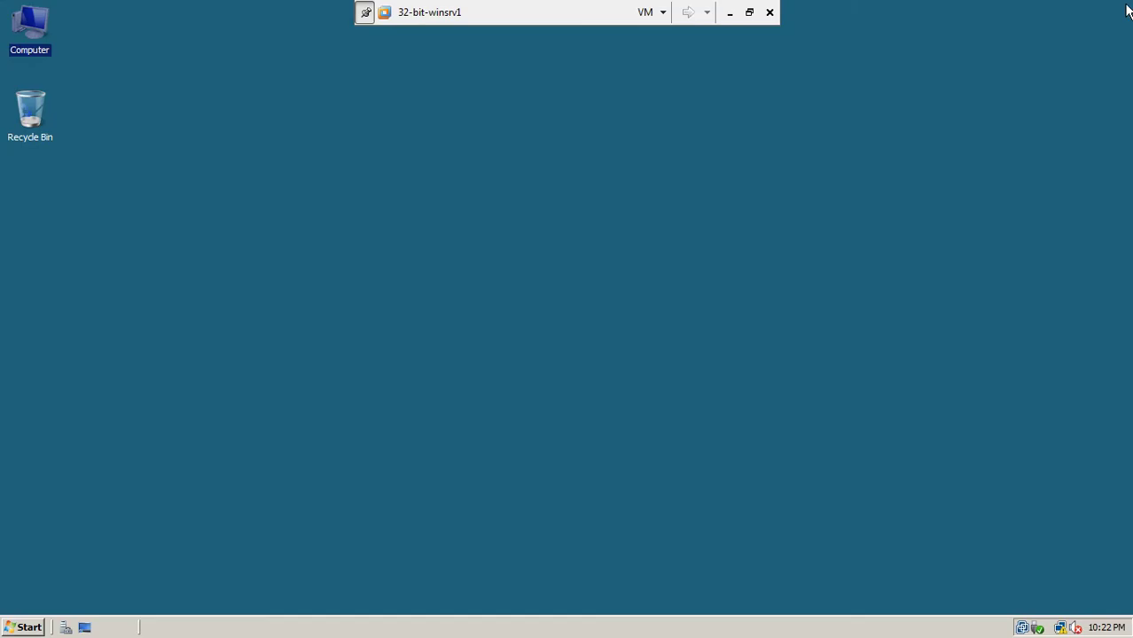
Leave full-screen mode to check the virtual machine's hard disk status indicators, and return to full screen
left_click(752, 11)
left_click(658, 9)
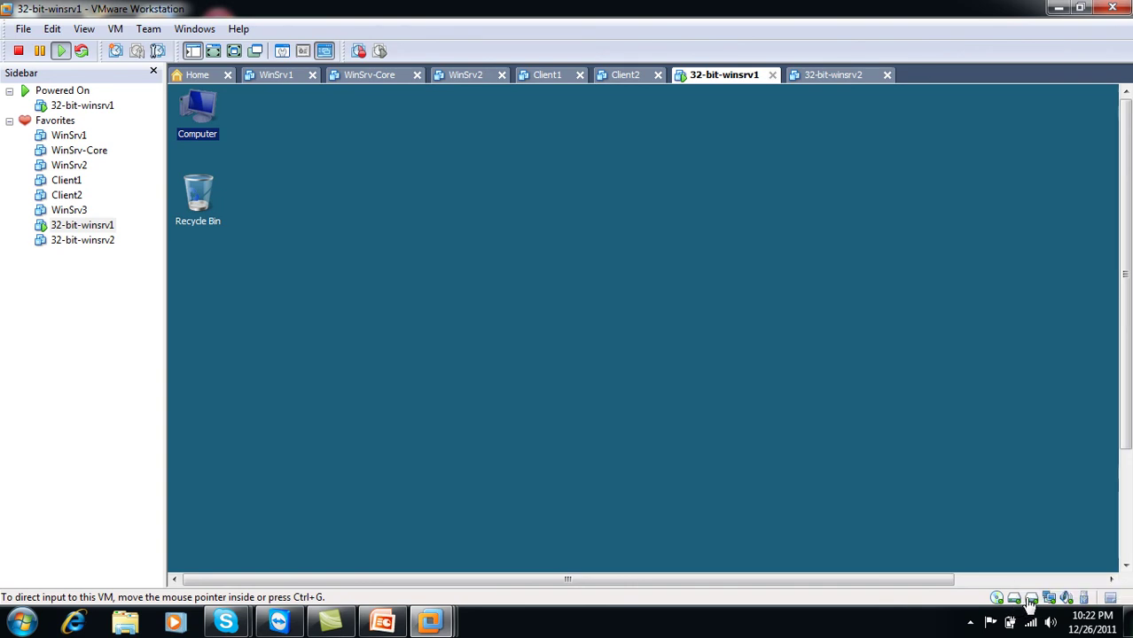
left_click(235, 51)
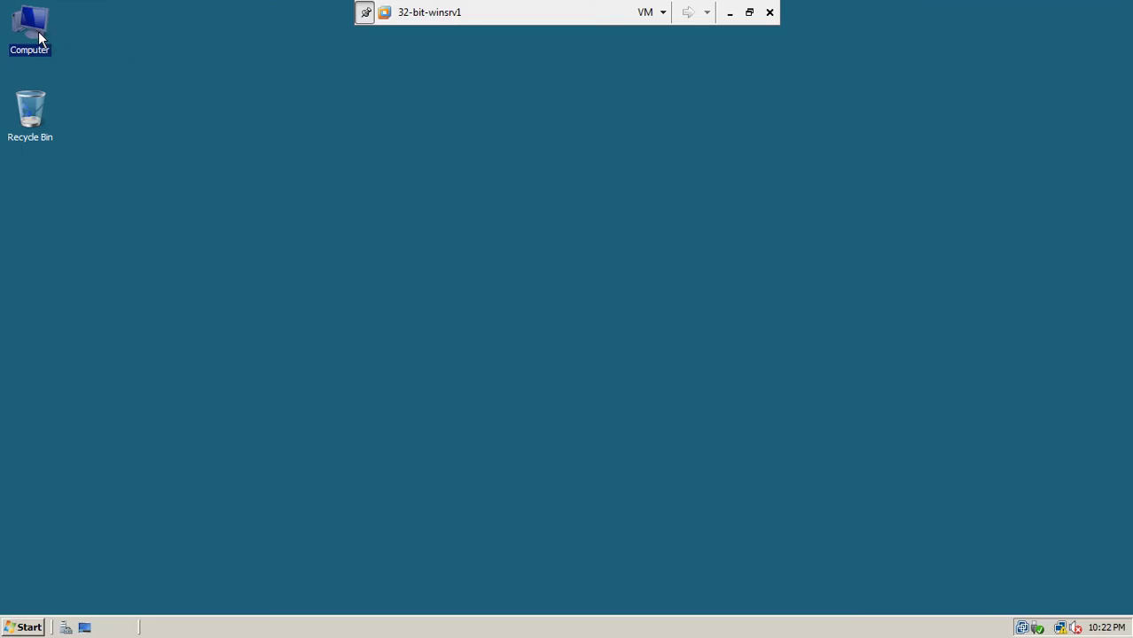
Open Server Manager from Computer, granting the User Account Control permission, and show Disk Management in a maximized window
right_click(38, 31)
left_click(54, 68)
left_click(625, 351)
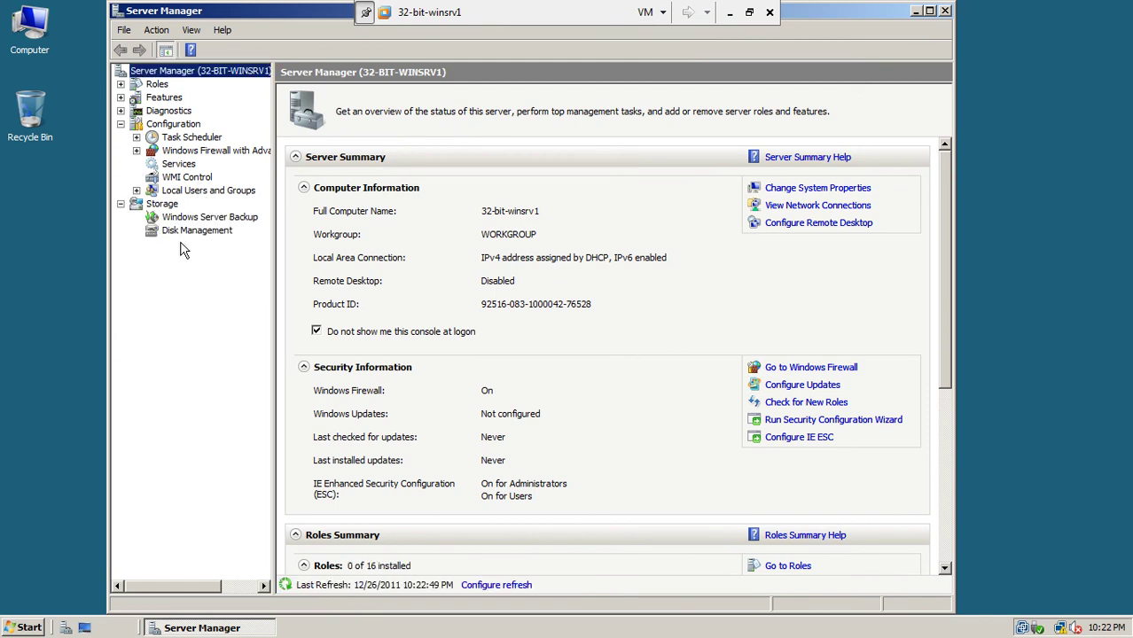
left_click(184, 231)
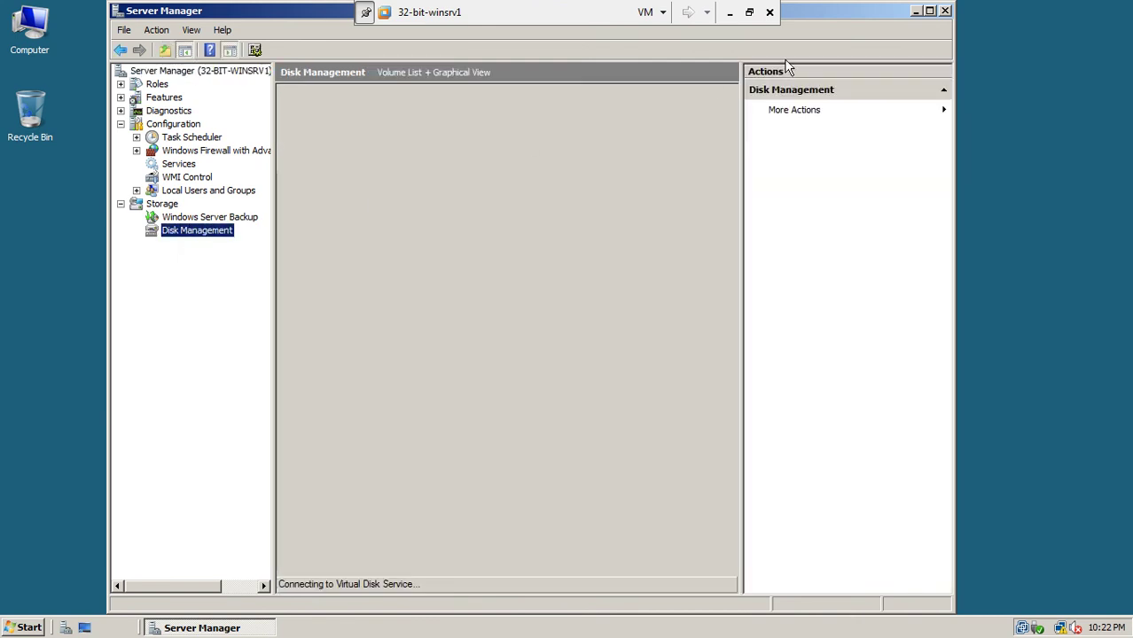
left_click(929, 11)
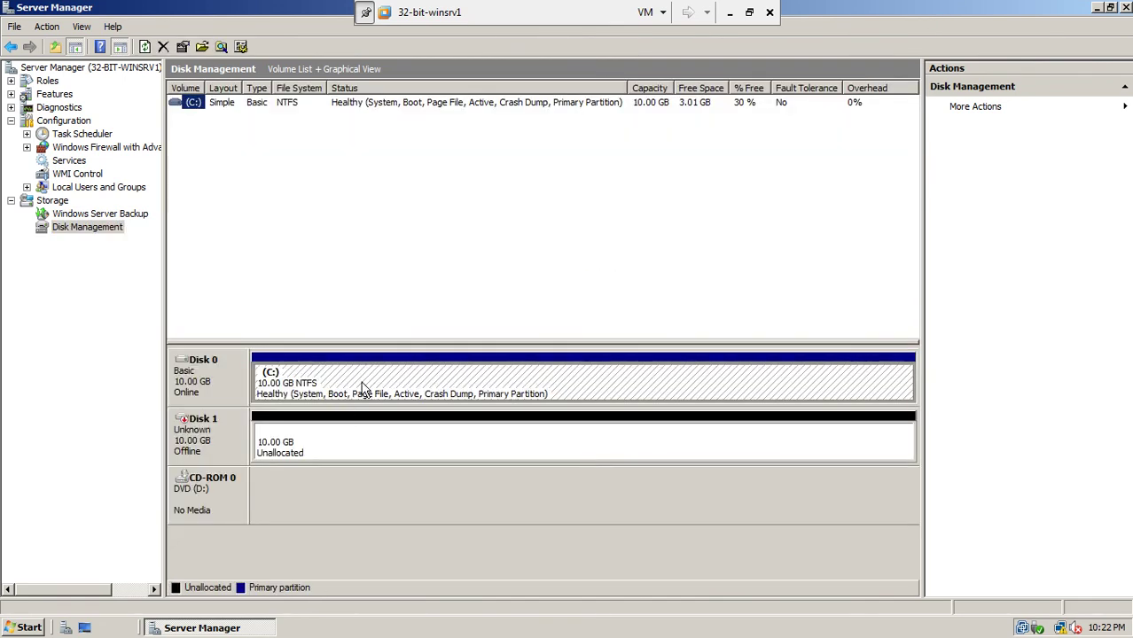
Bring the unallocated Disk 1 online and initialize it
left_click(332, 443)
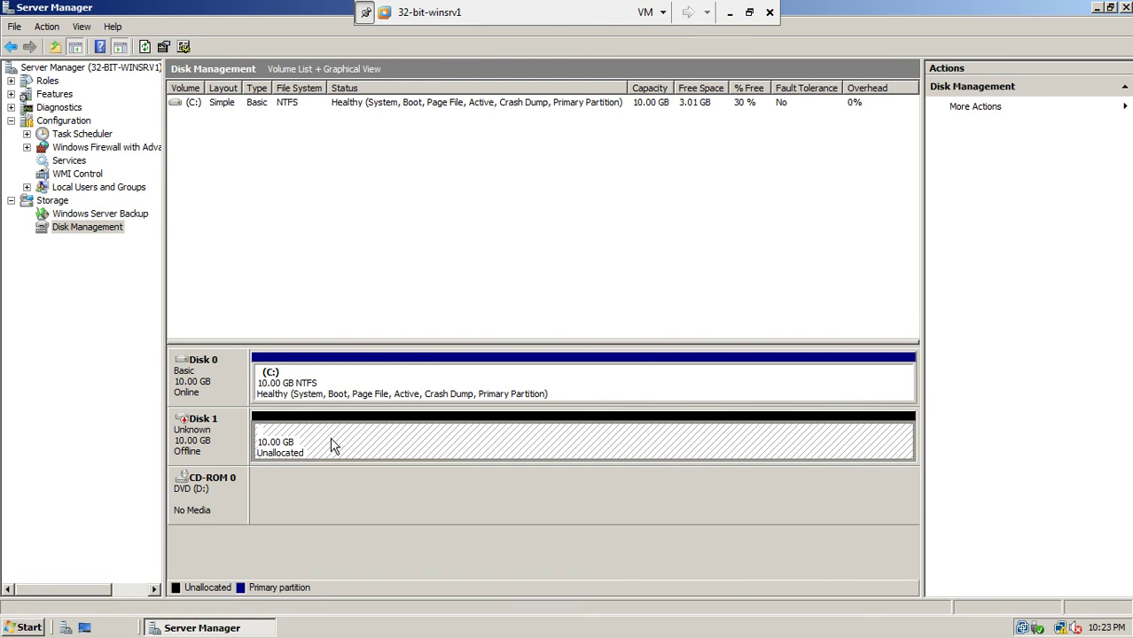
right_click(226, 444)
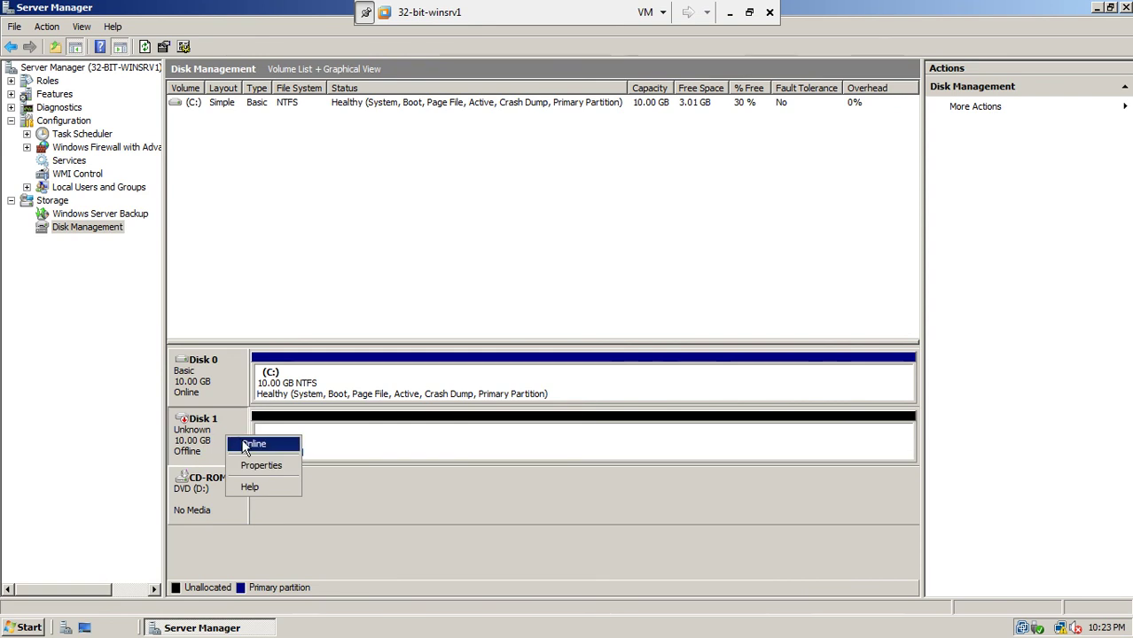
left_click(246, 443)
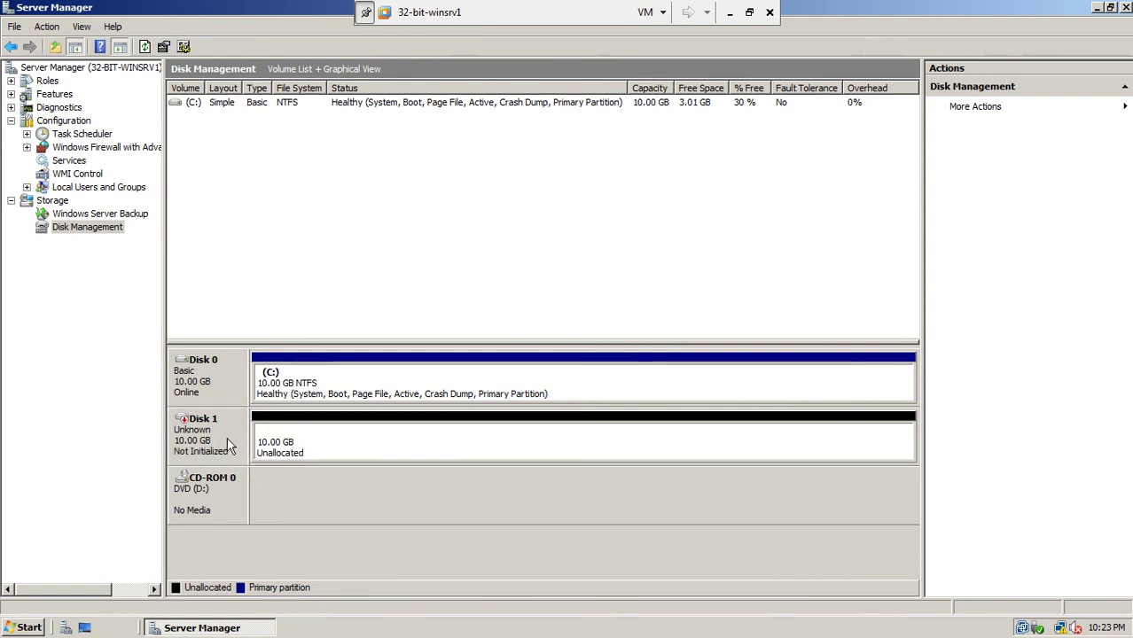
right_click(227, 438)
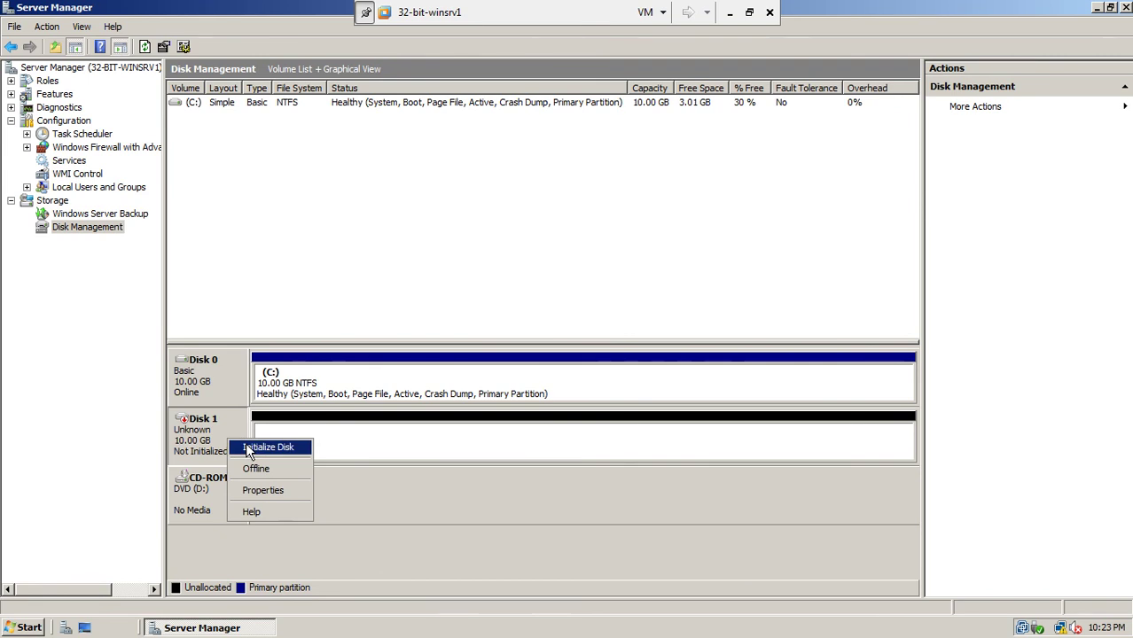
left_click(246, 445)
left_click(617, 417)
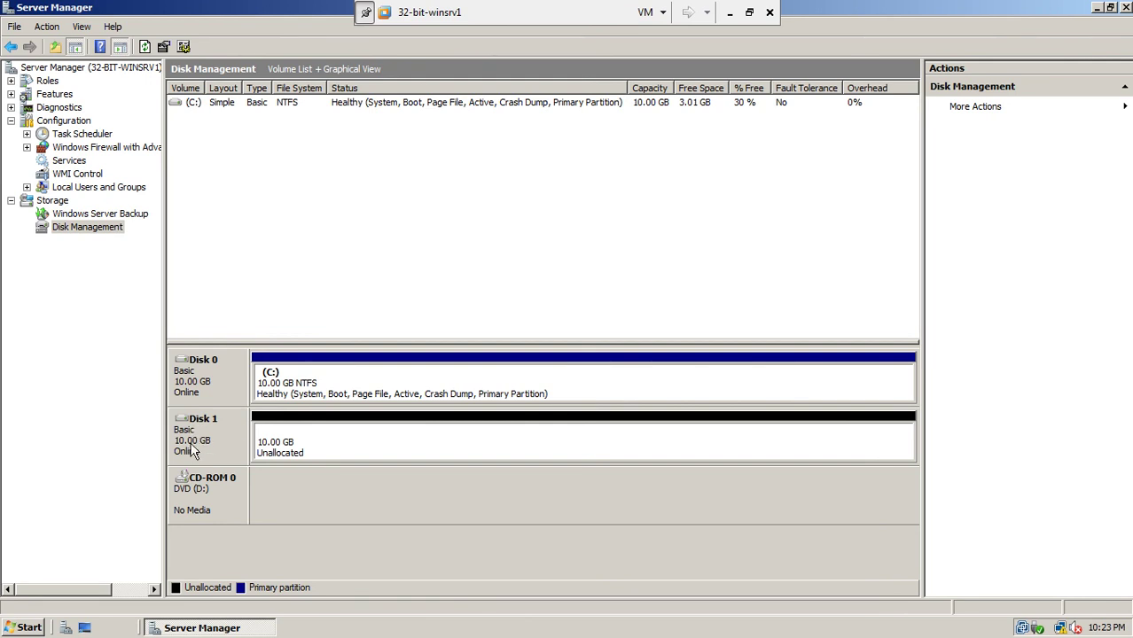
Create a simple volume on Disk 1 with drive letter E, quick-formatted as NTFS with the label New Volume
right_click(326, 444)
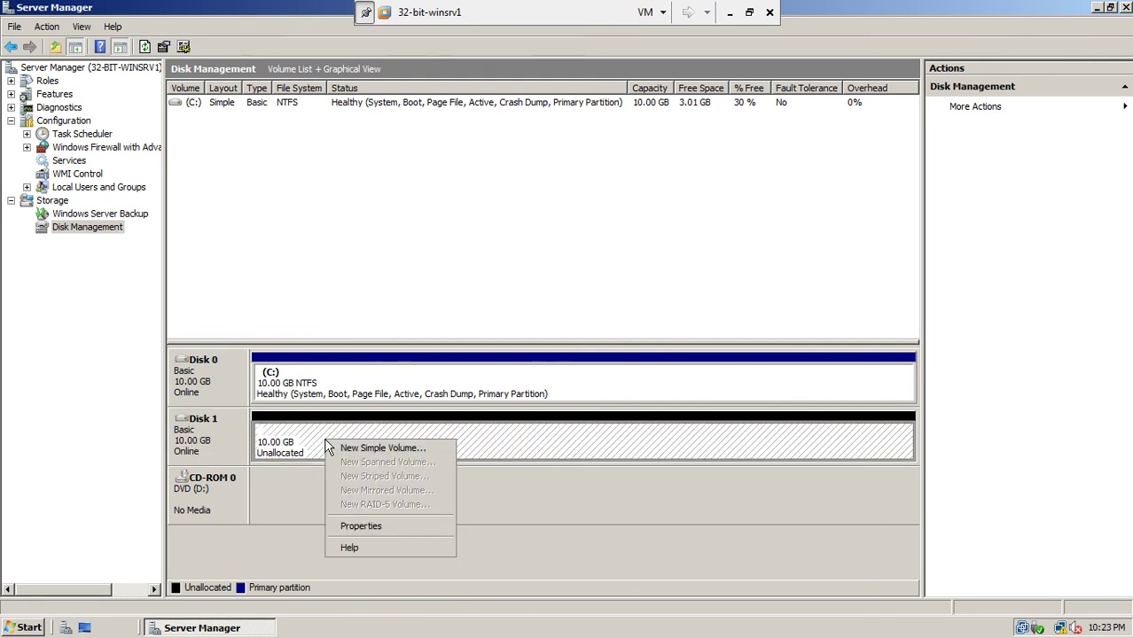
left_click(333, 448)
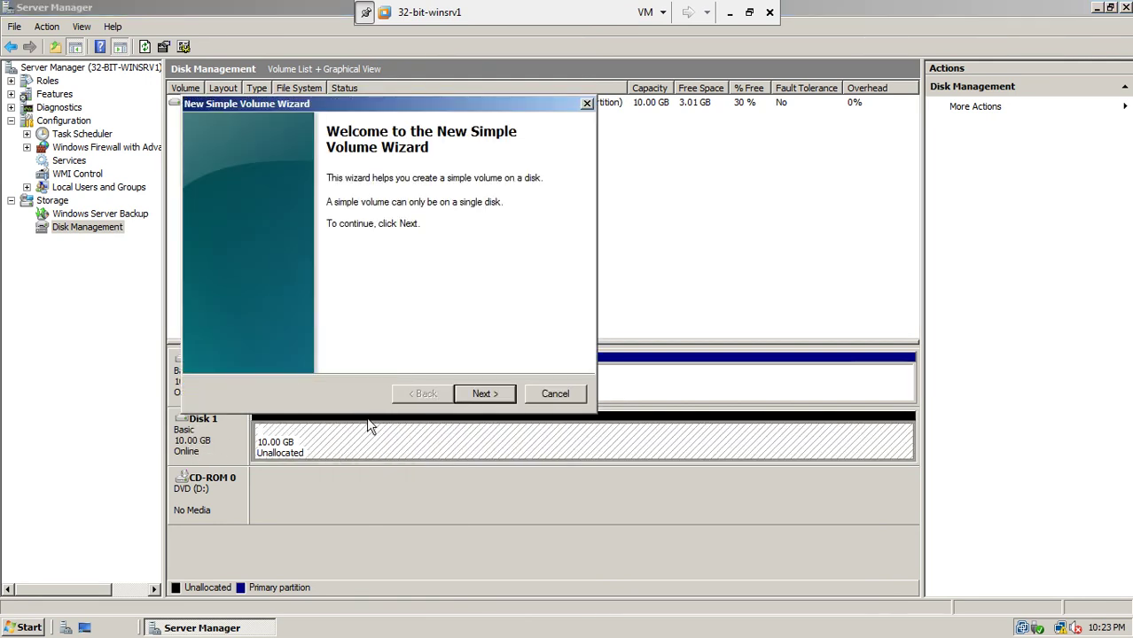
left_click(479, 393)
left_click(479, 394)
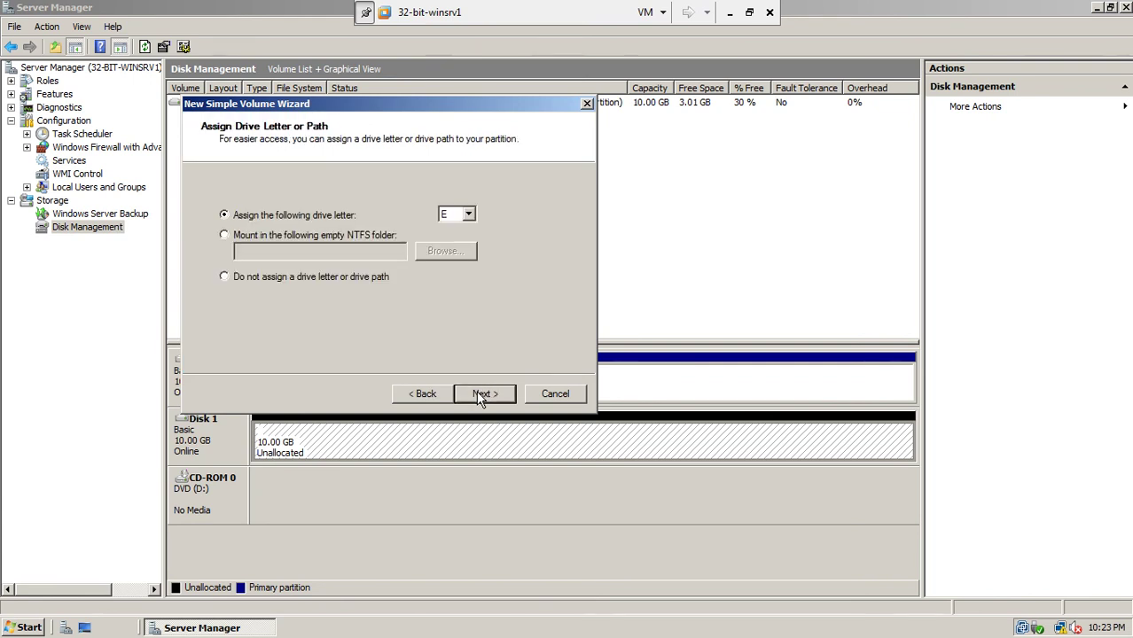
left_click(479, 393)
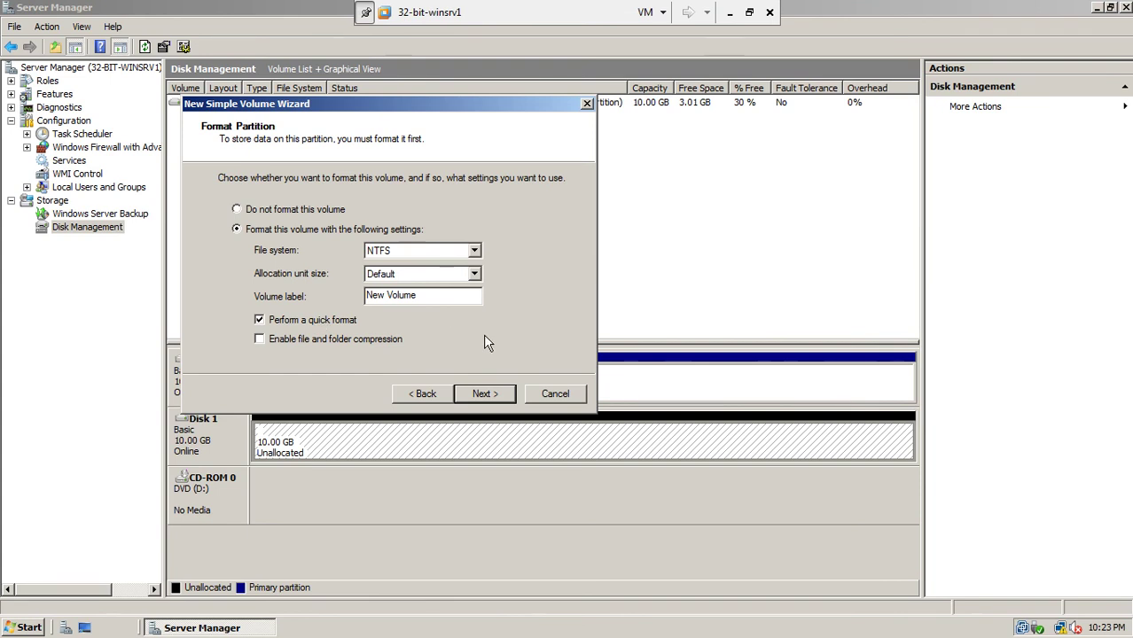
left_click(484, 395)
left_click(484, 396)
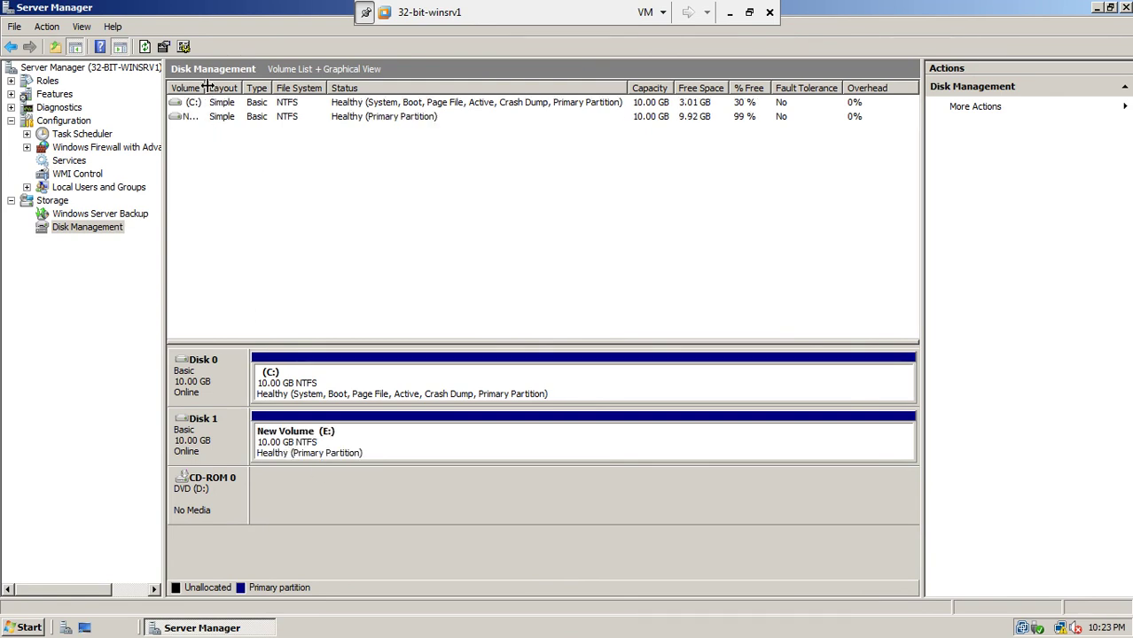
Widen the Volume column and examine the C: and E: volumes in the volume list and the disk layout
double_click(207, 87)
left_click(235, 119)
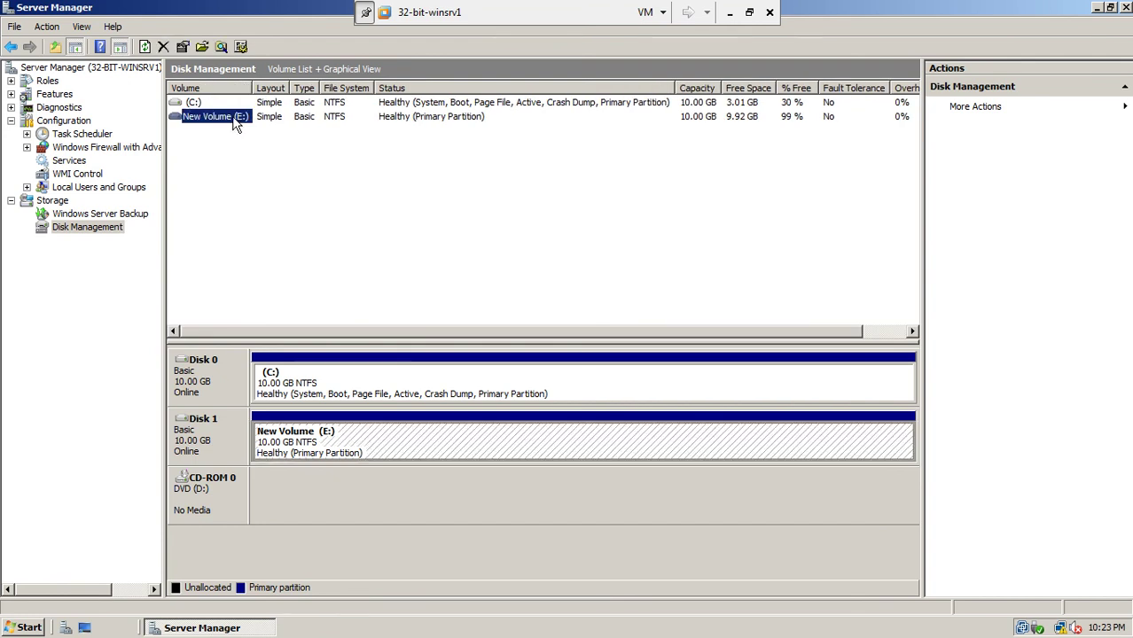
left_click(196, 105)
left_click(212, 118)
left_click(397, 376)
left_click(373, 429)
left_click(387, 401)
left_click(208, 514)
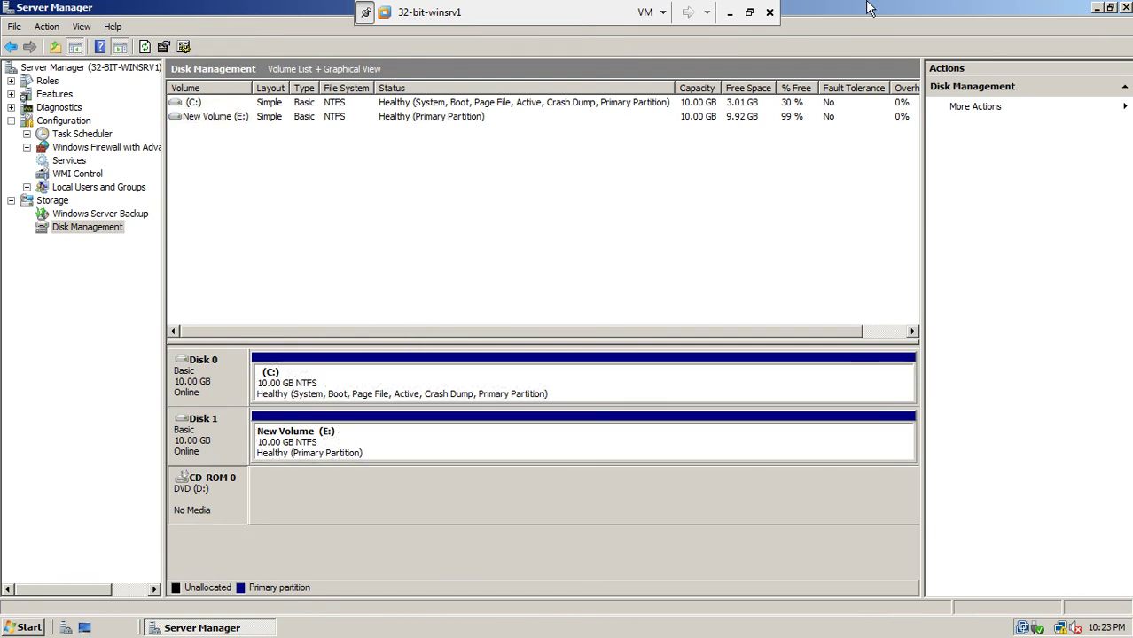
Close Server Manager and open Windows Server Backup from the administrative tools, granting the User Account Control permission
left_click(1124, 8)
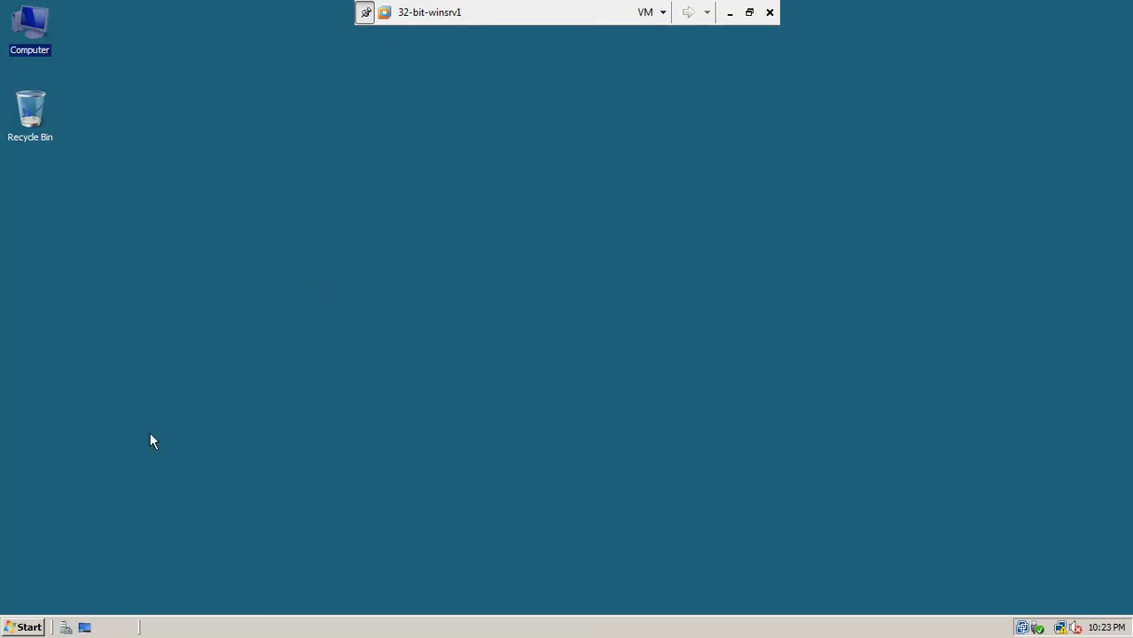
left_click(23, 628)
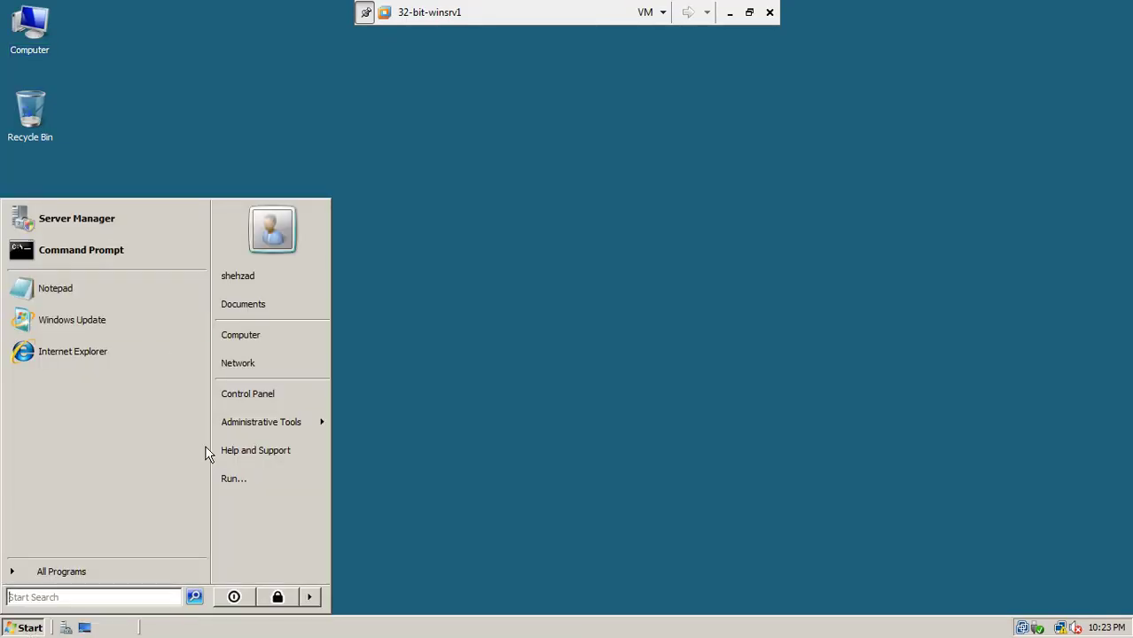
mouse_move(253, 426)
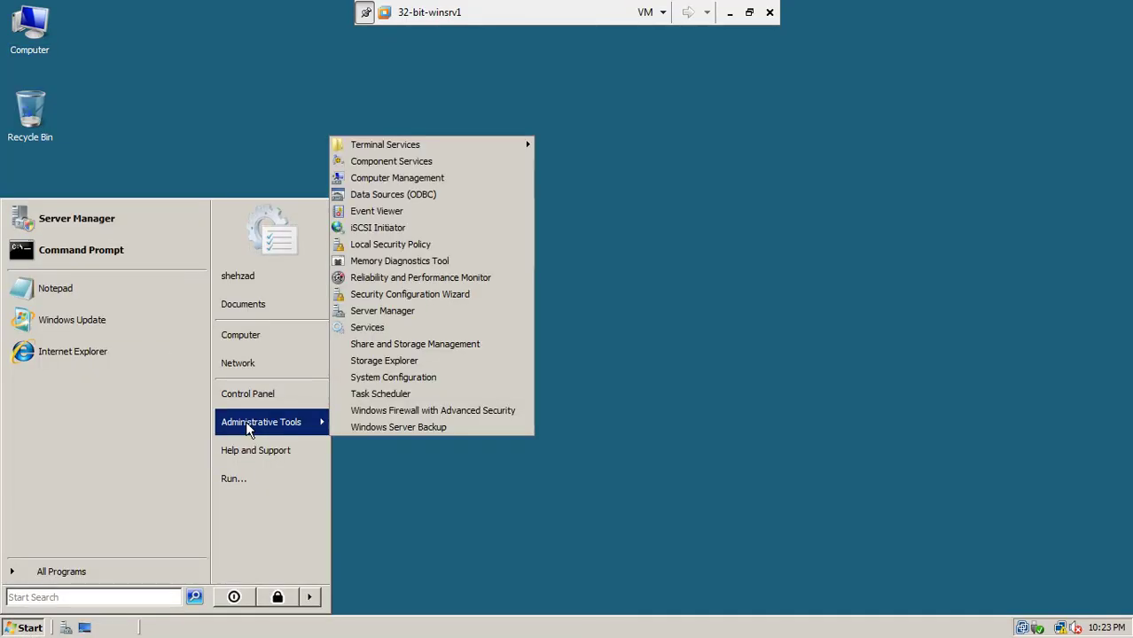
left_click(359, 427)
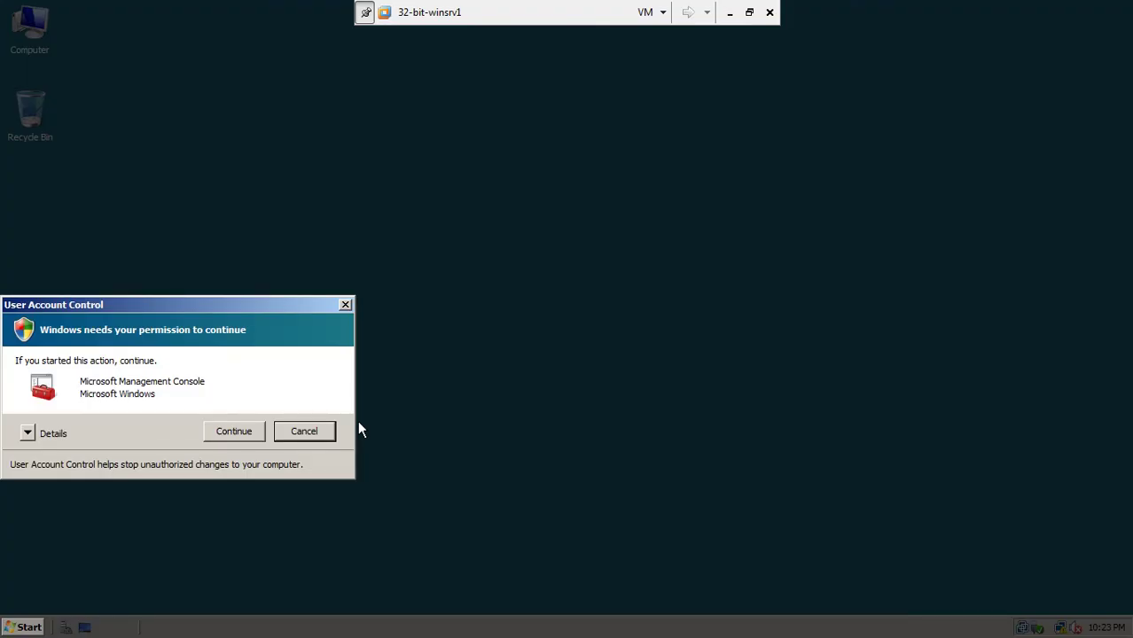
left_click(233, 431)
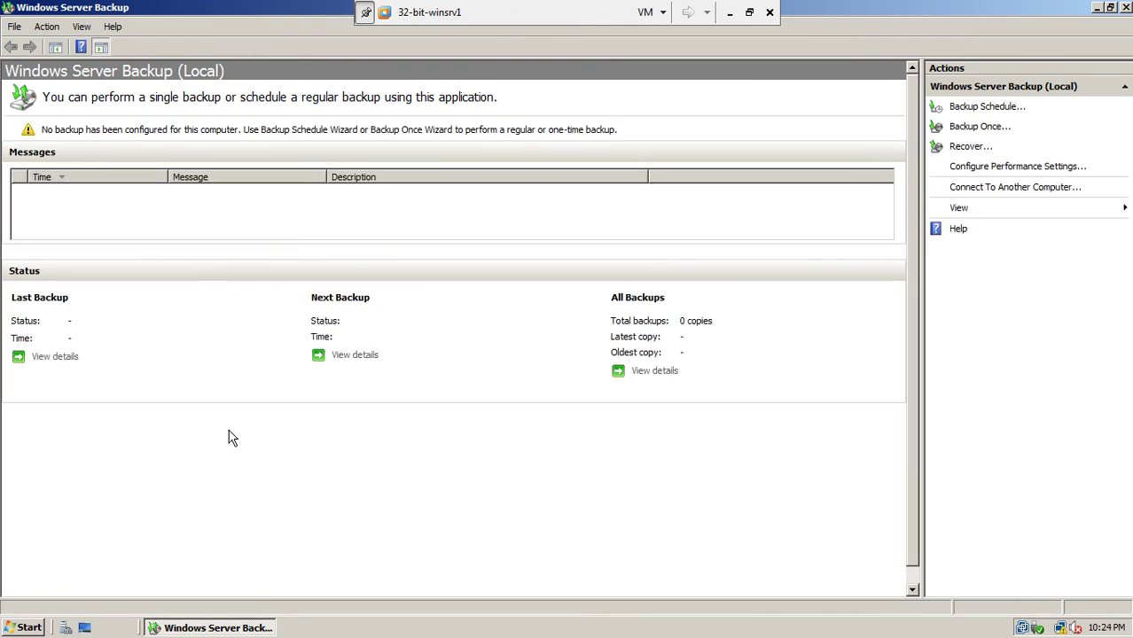
Start a one-time backup with different options and a custom configuration, disabling system recovery and including only Local disk (C:)
left_click(981, 126)
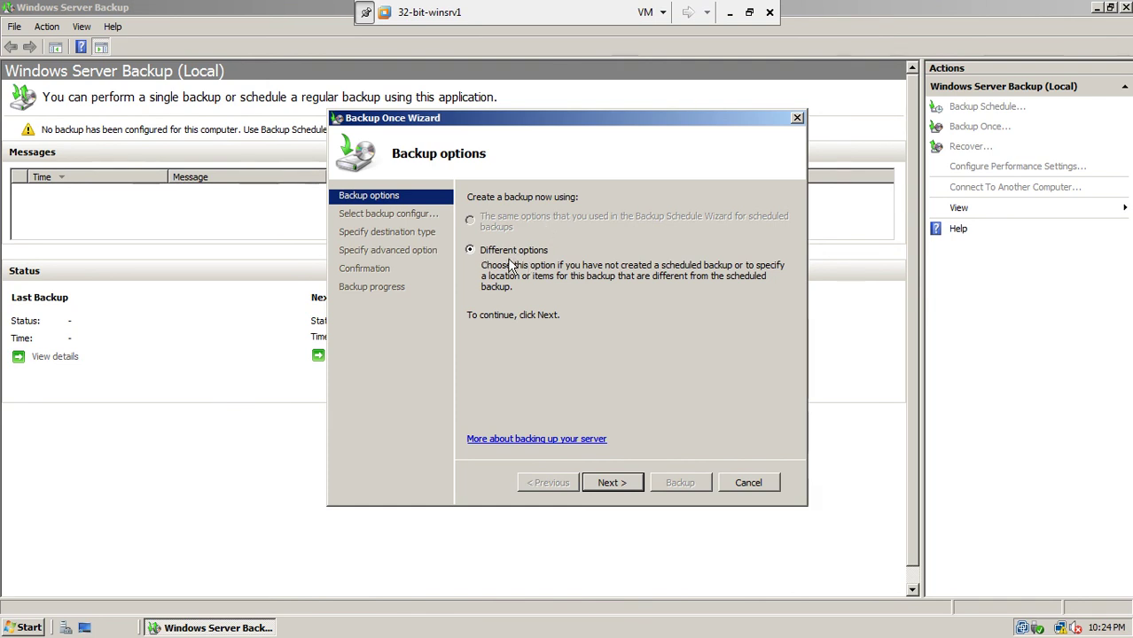
left_click(613, 485)
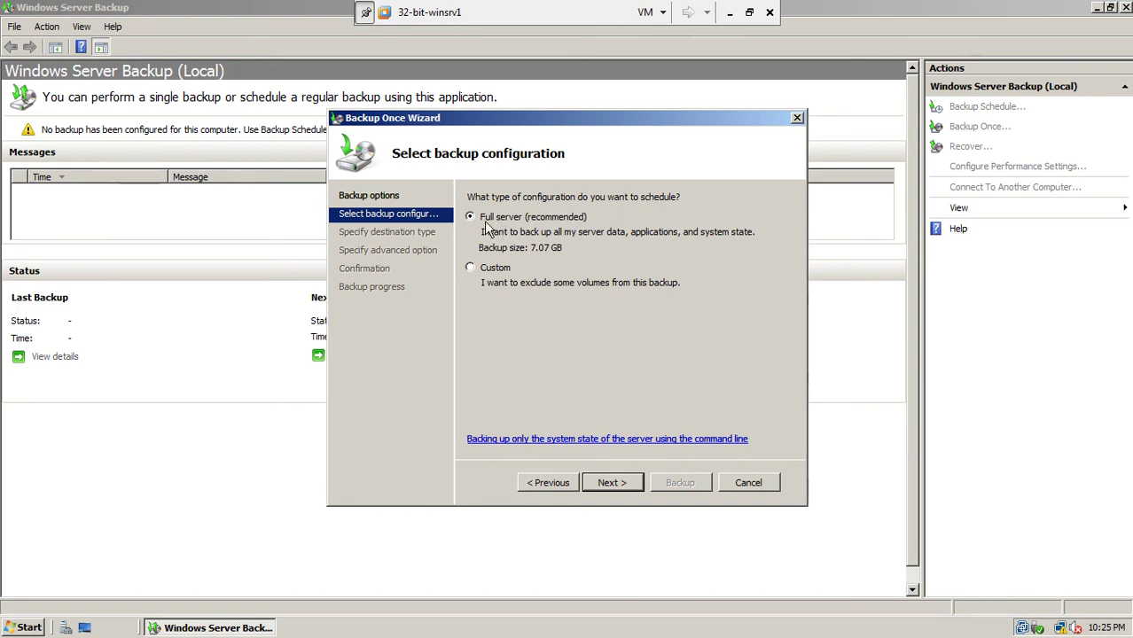
left_click(472, 268)
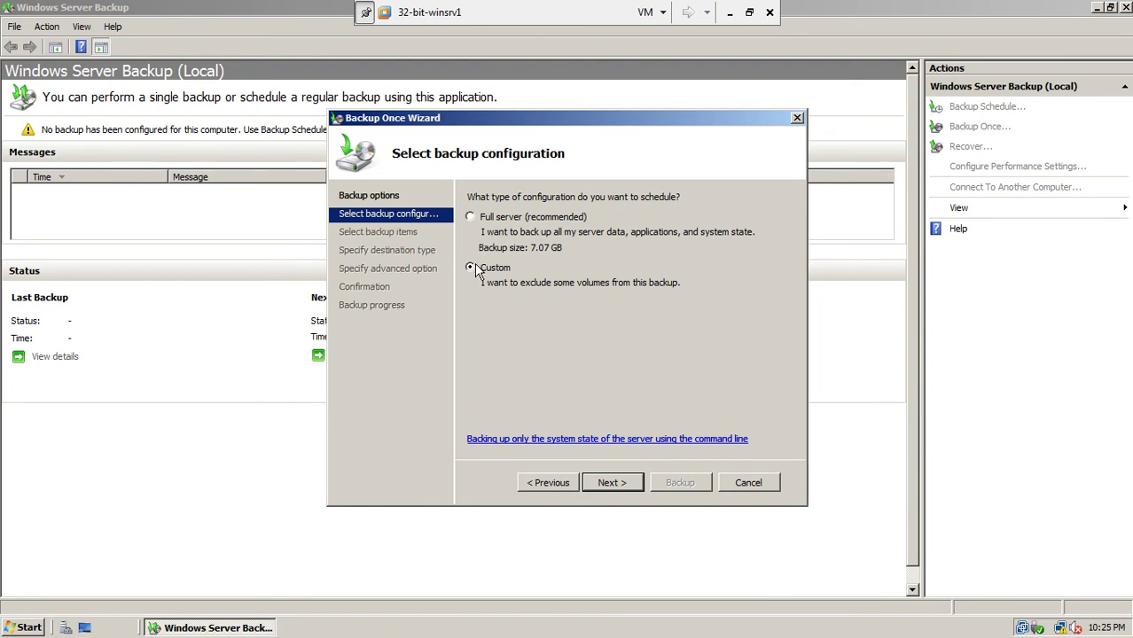
left_click(604, 486)
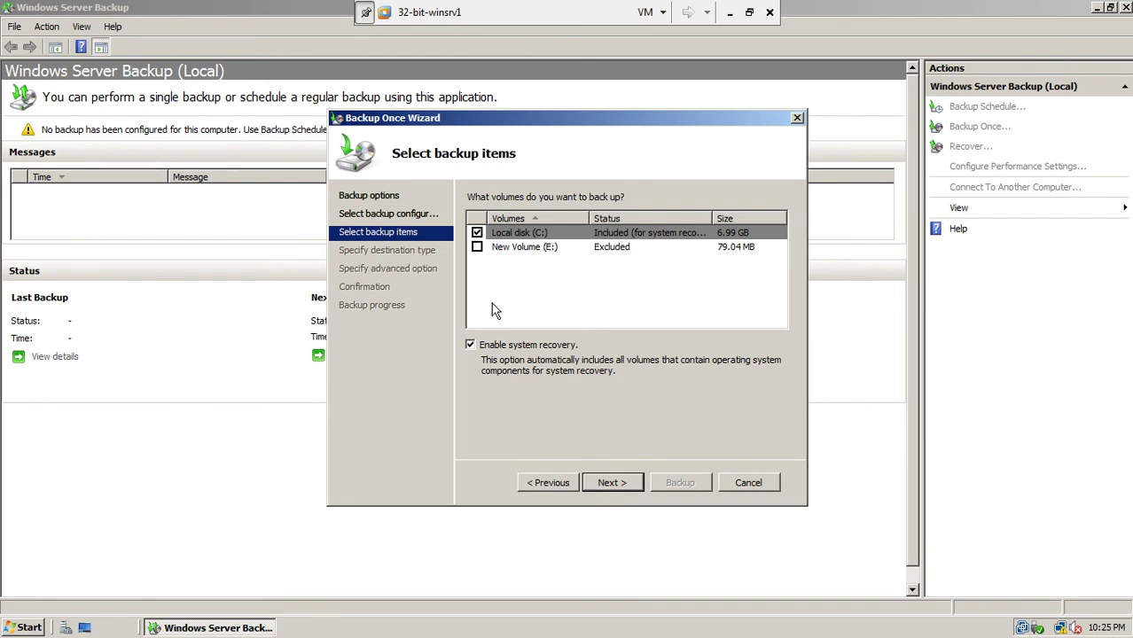
left_click(501, 236)
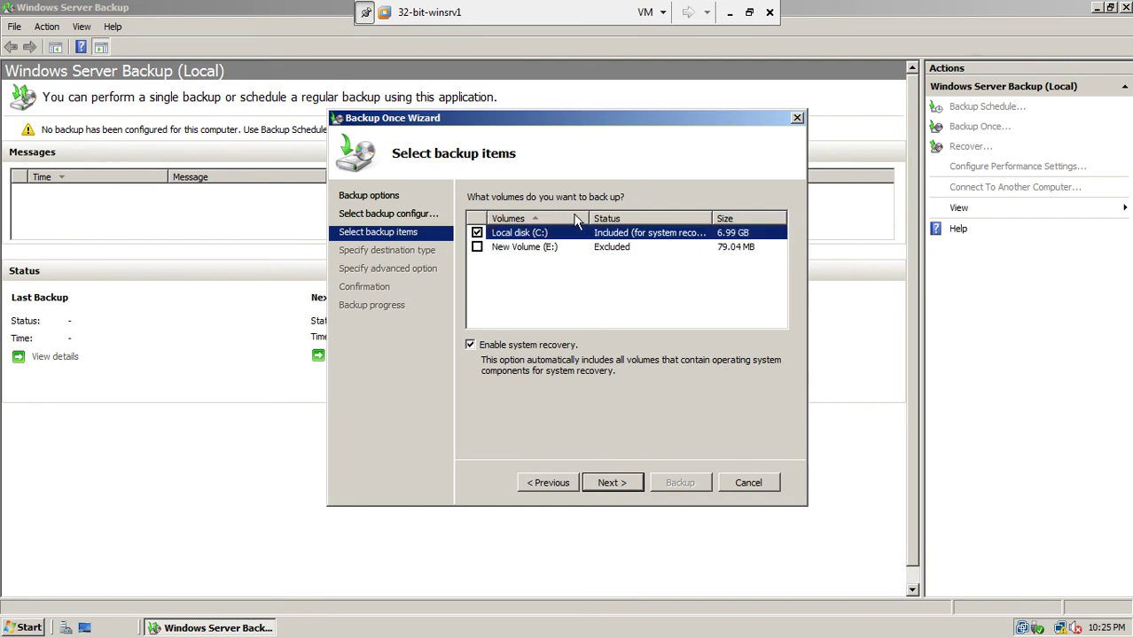
left_click(508, 347)
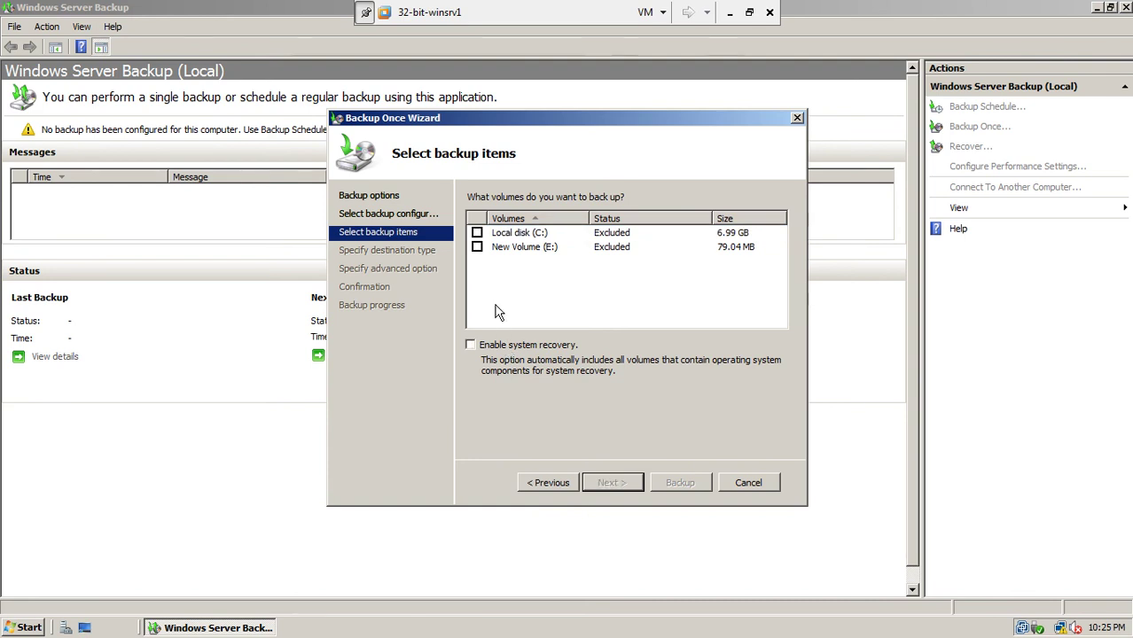
left_click(478, 233)
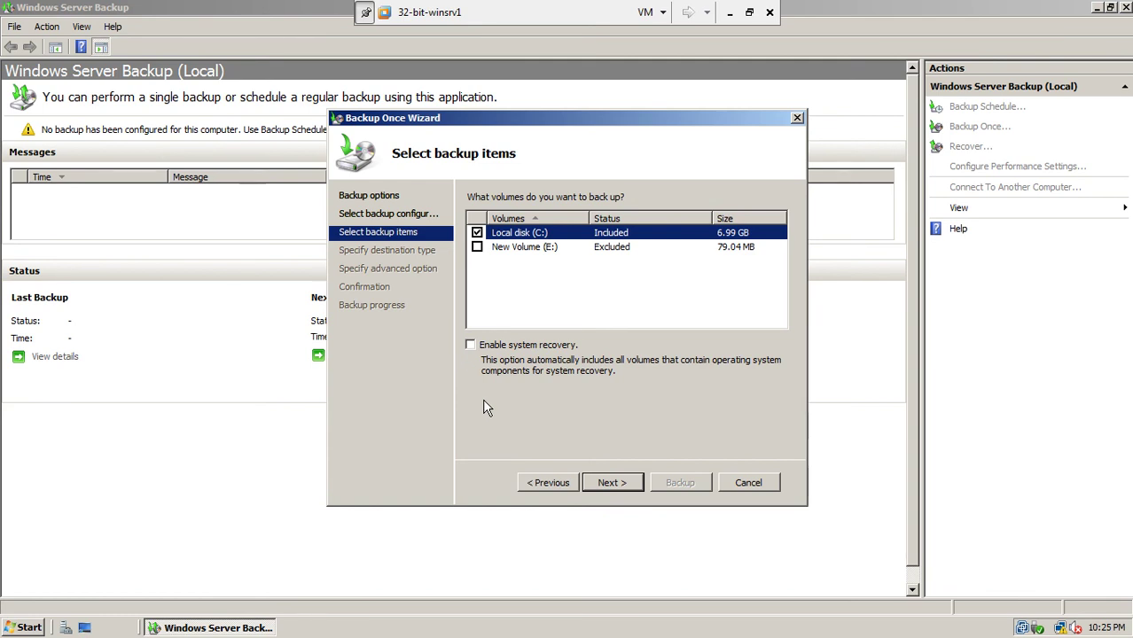
left_click(590, 480)
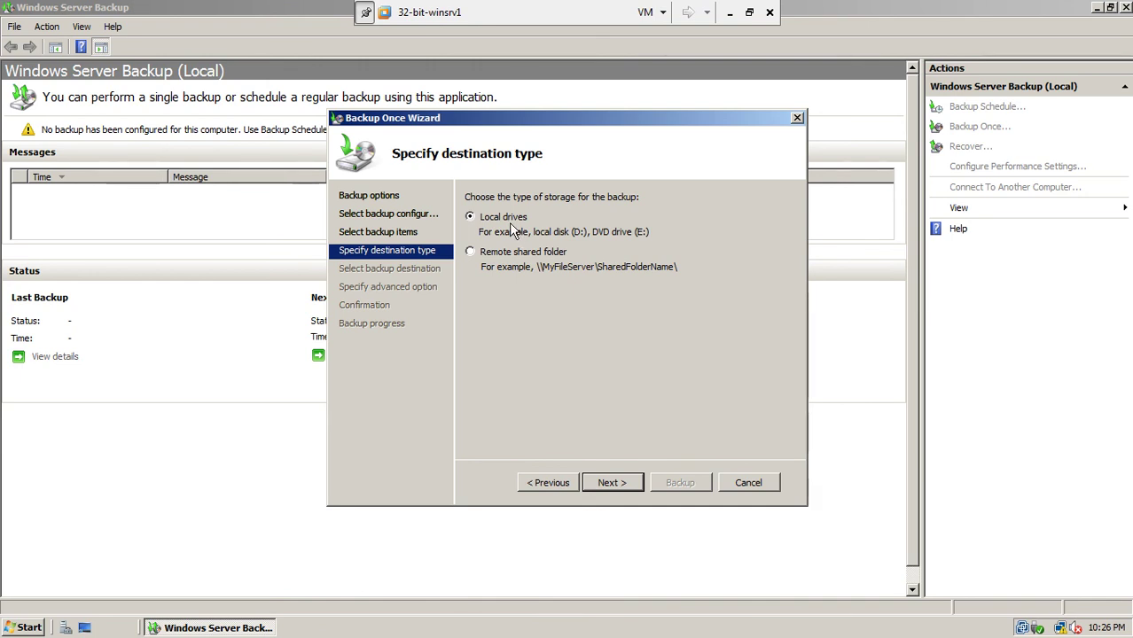
Store the one-time backup on a local drive, choosing New Volume (E:) as the backup destination
left_click(611, 484)
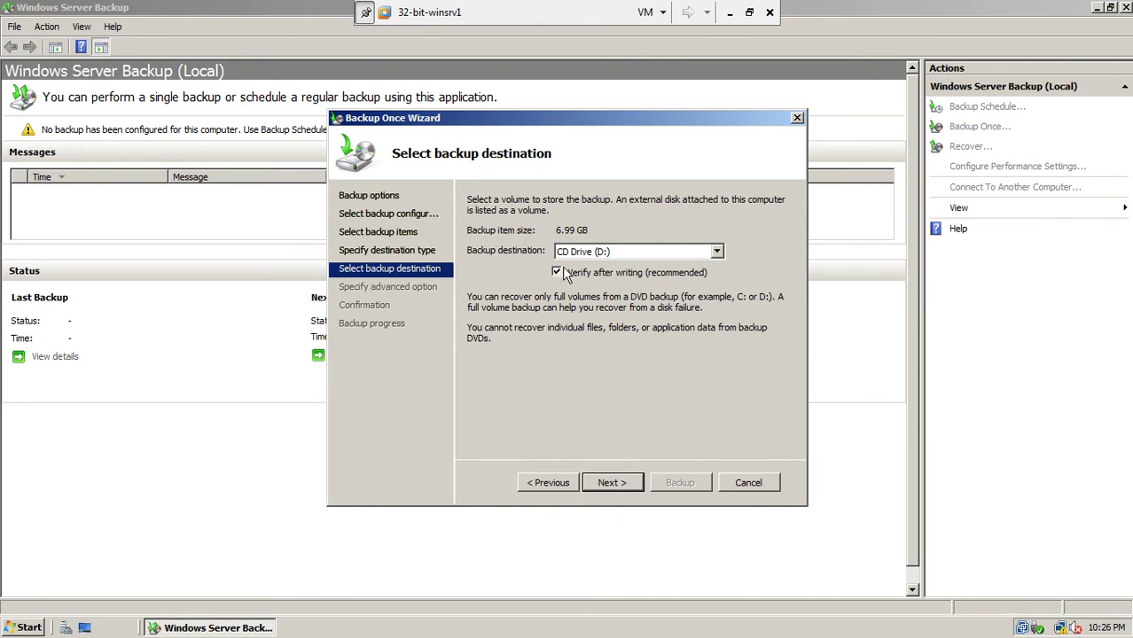
left_click(607, 252)
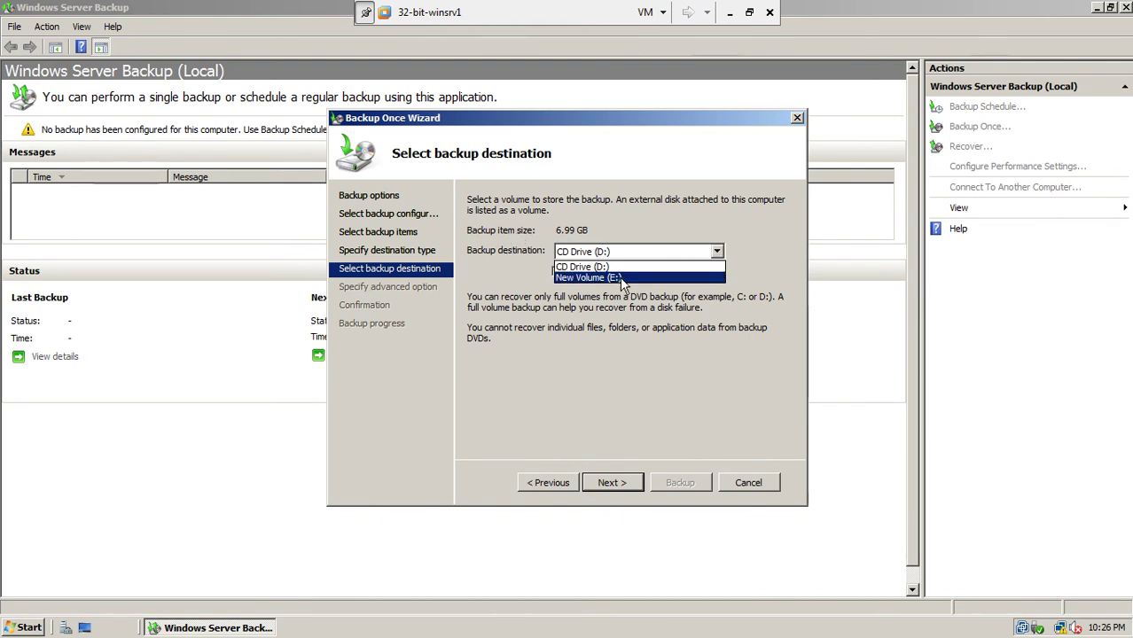
left_click(621, 280)
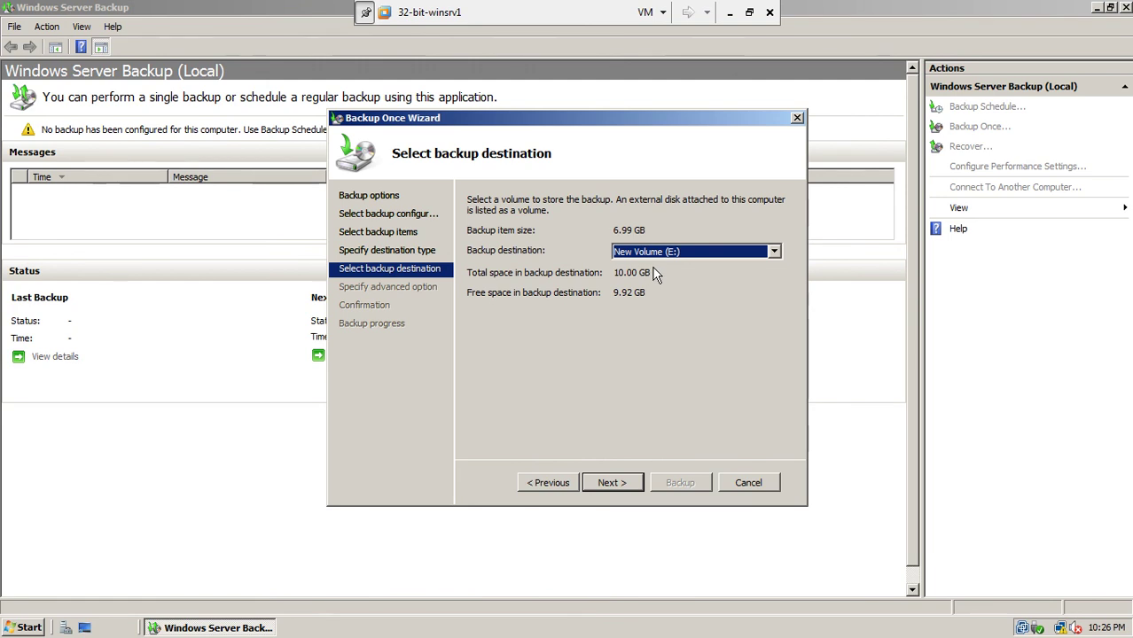
left_click(623, 488)
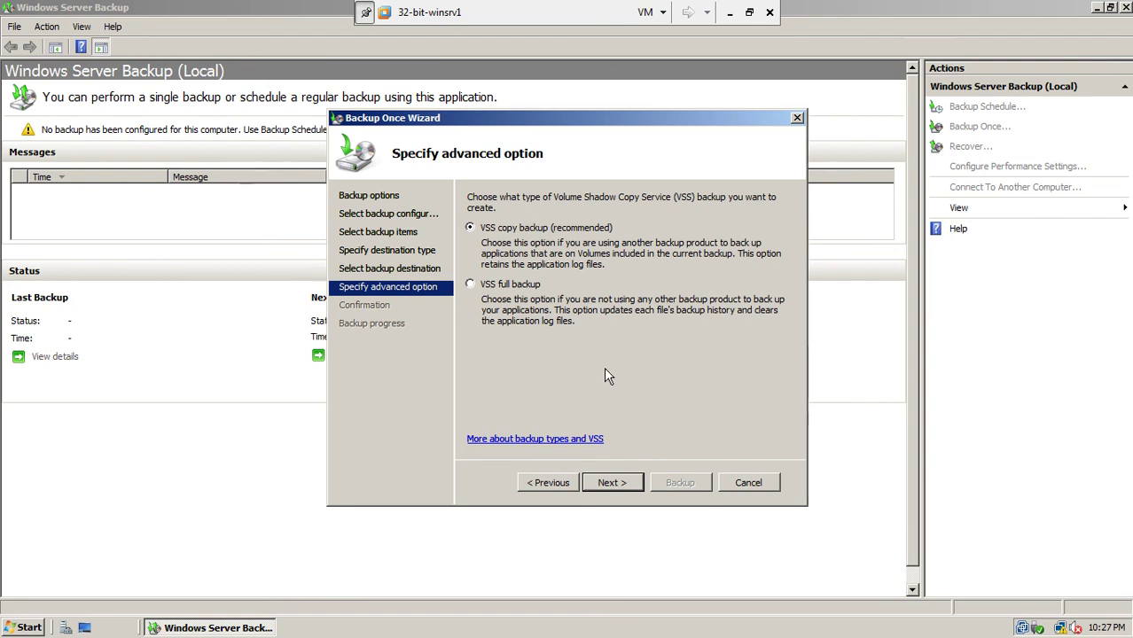
Keep the VSS copy backup option, review the confirmation, and run the one-time backup
left_click(601, 485)
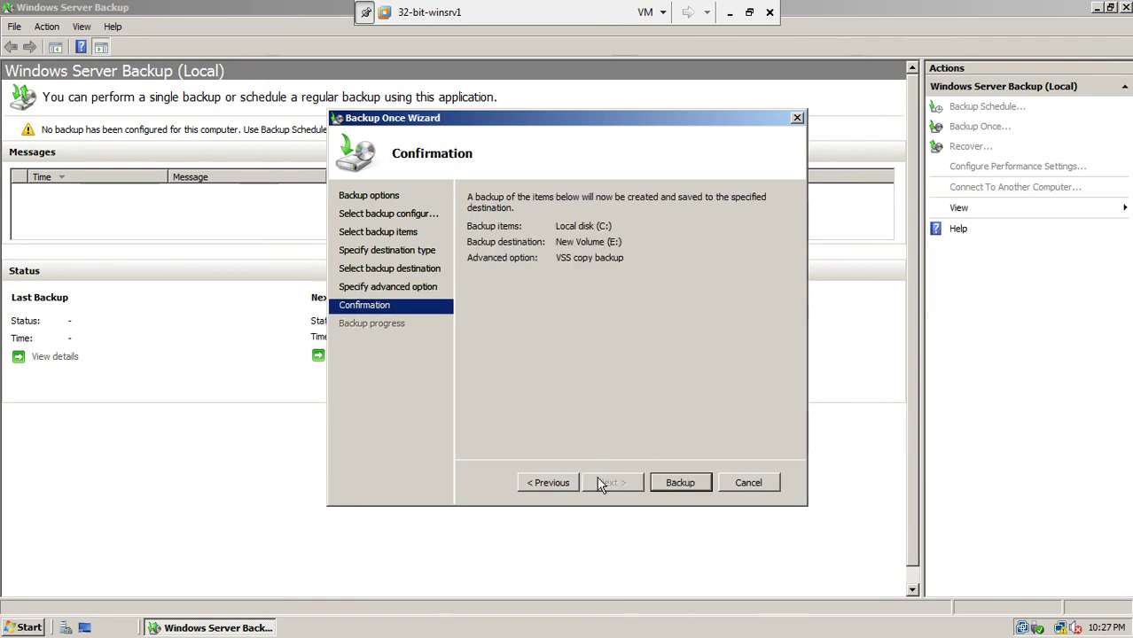
left_click(569, 481)
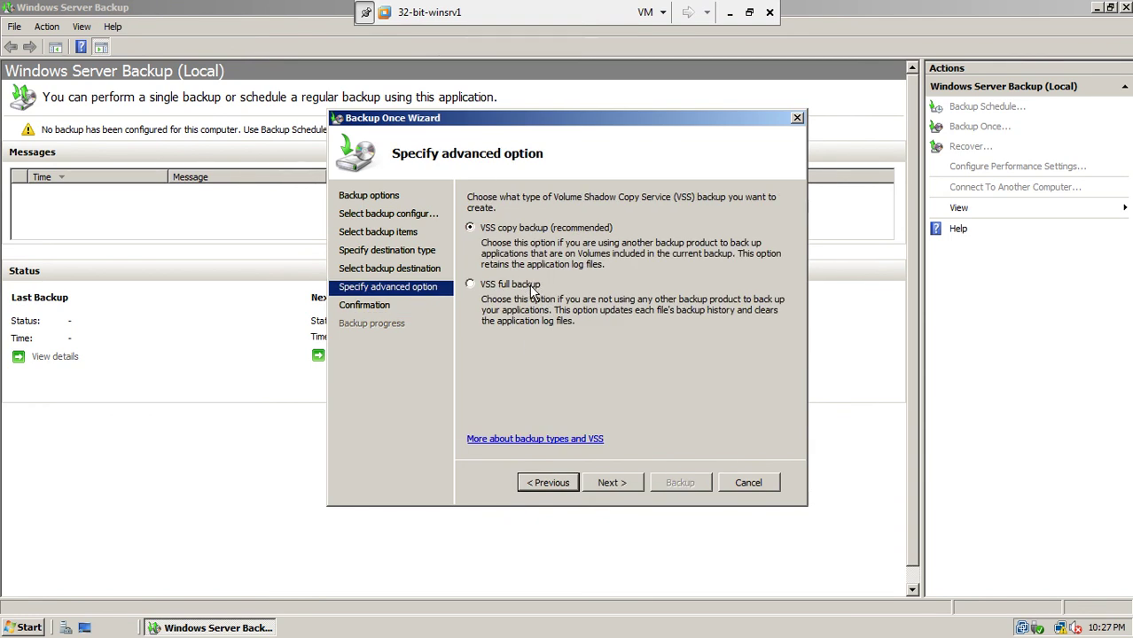
left_click(617, 481)
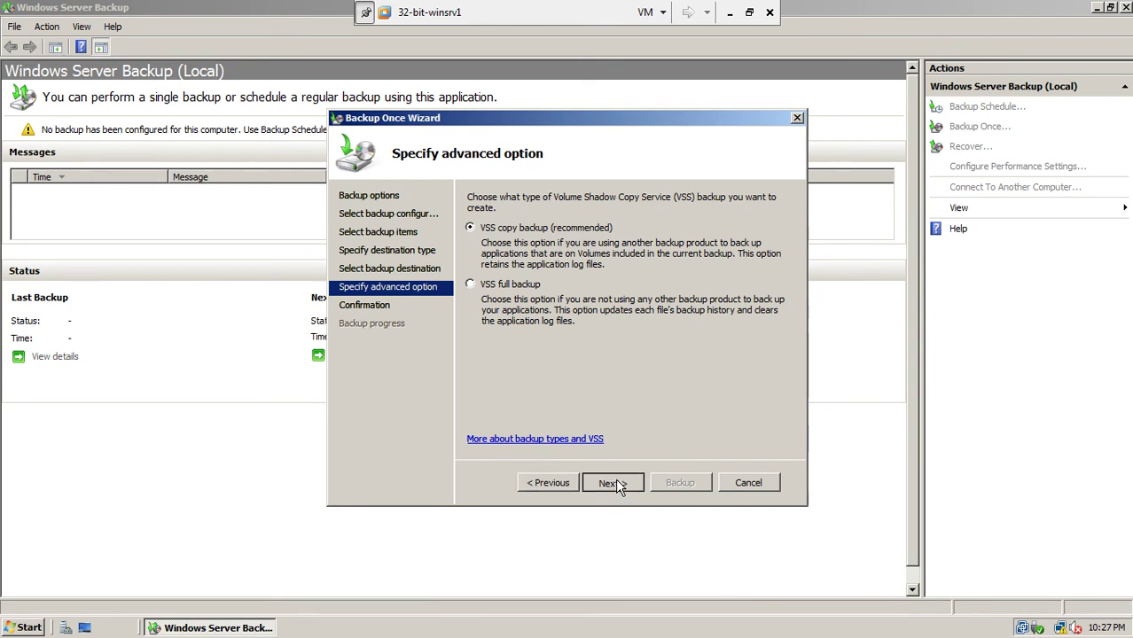
left_click(615, 481)
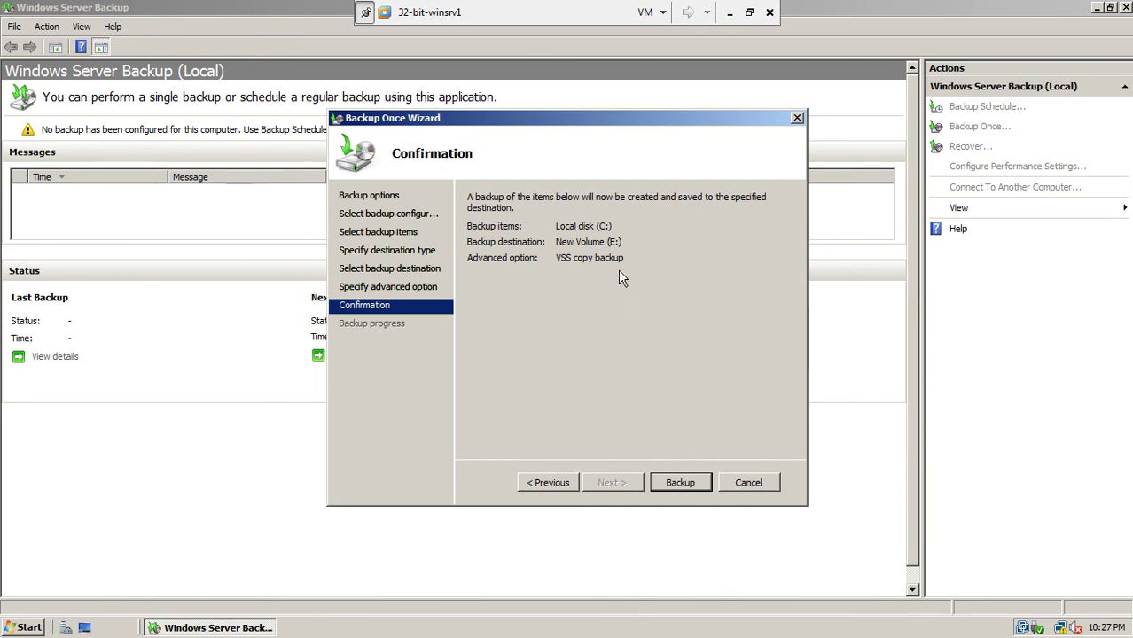
left_click(680, 486)
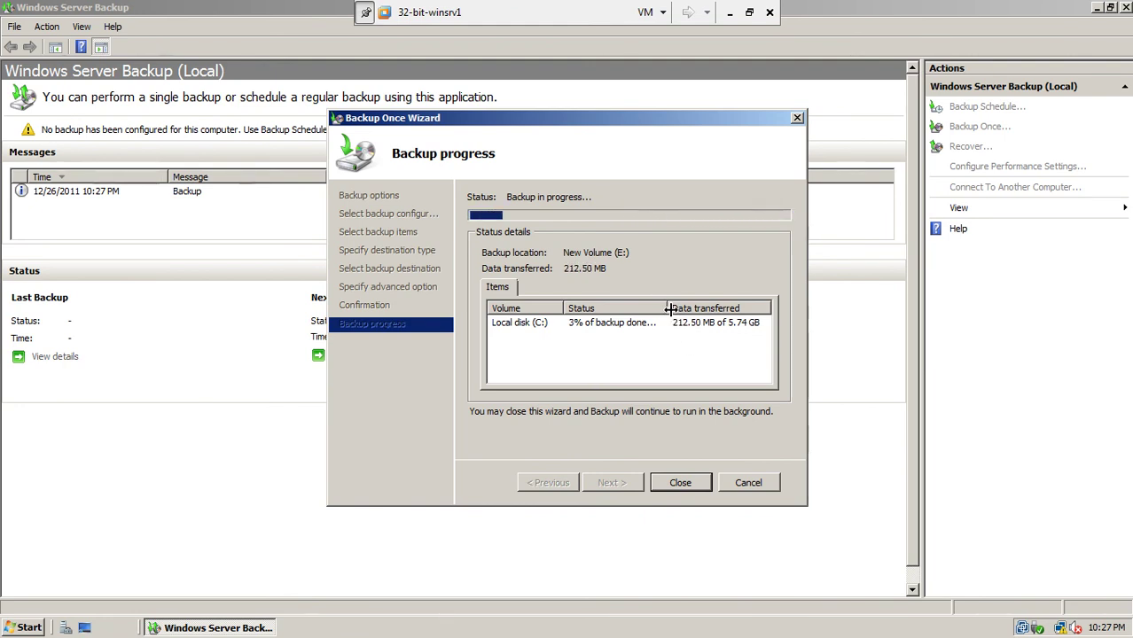
Adjust the Status column width, move the wizard aside to monitor the backup of C:, and close it once the backup completes
left_click_drag(667, 308, 700, 307)
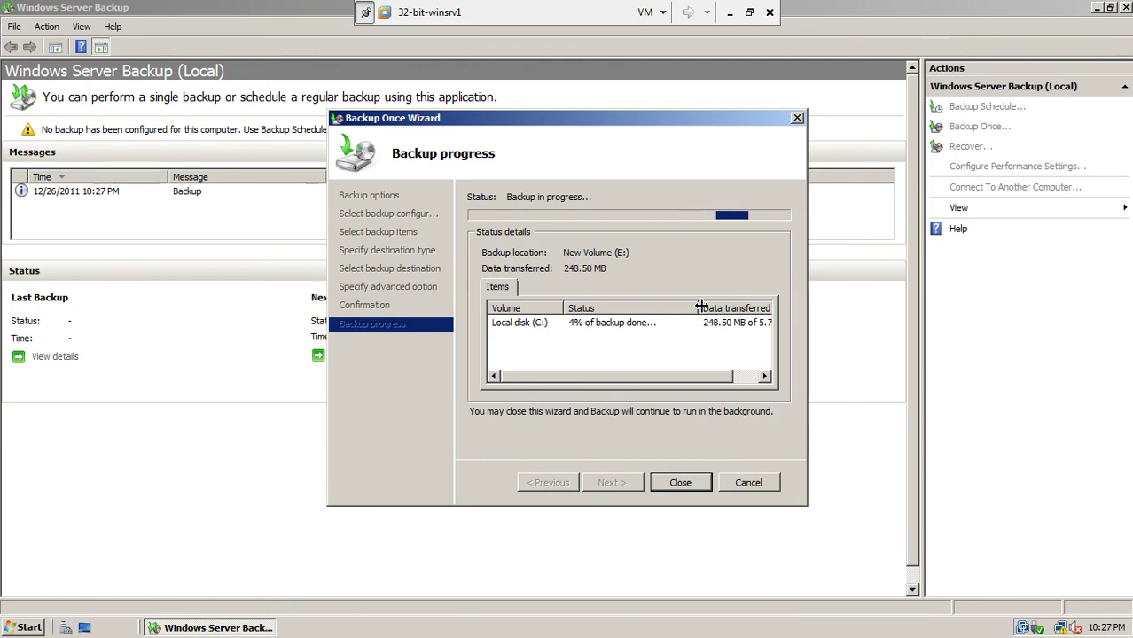
left_click_drag(701, 306, 676, 306)
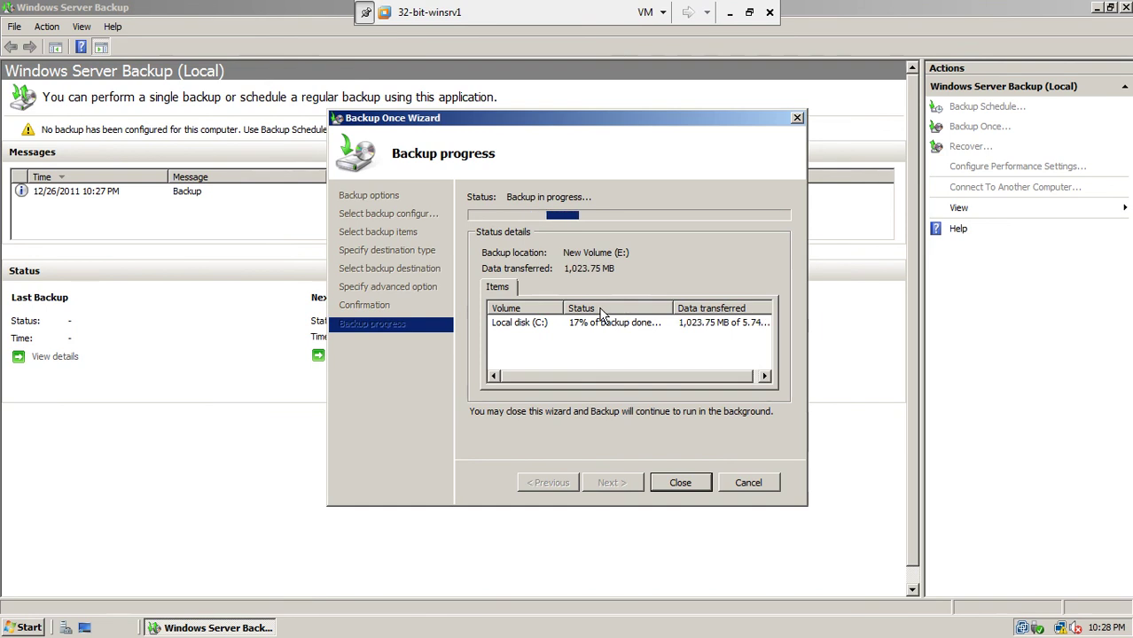
left_click(536, 322)
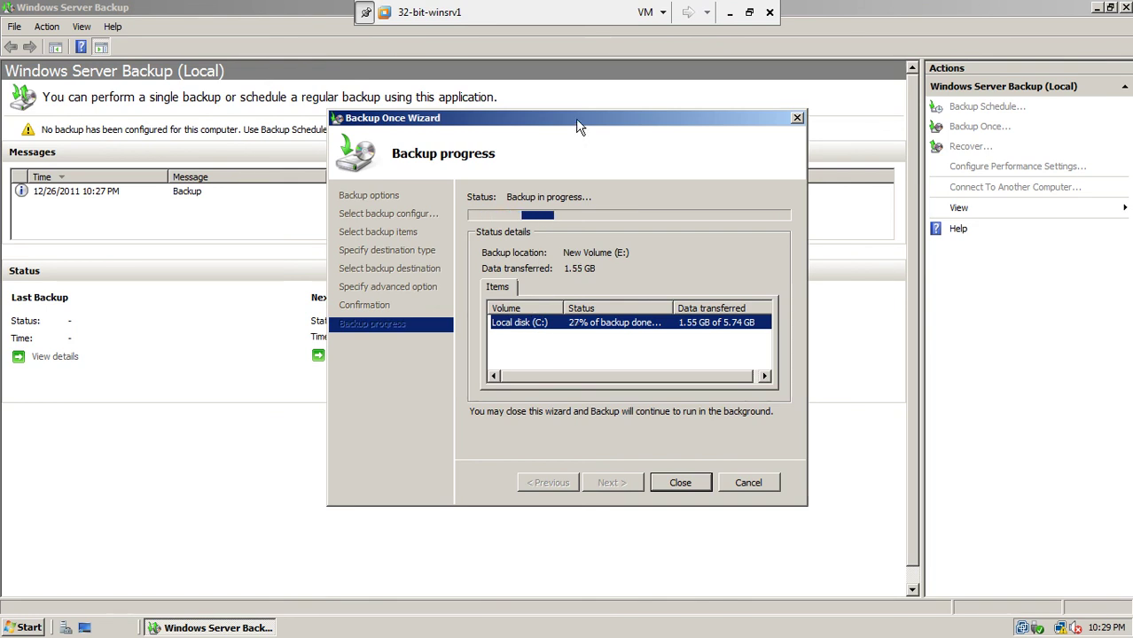
left_click_drag(577, 126, 759, 184)
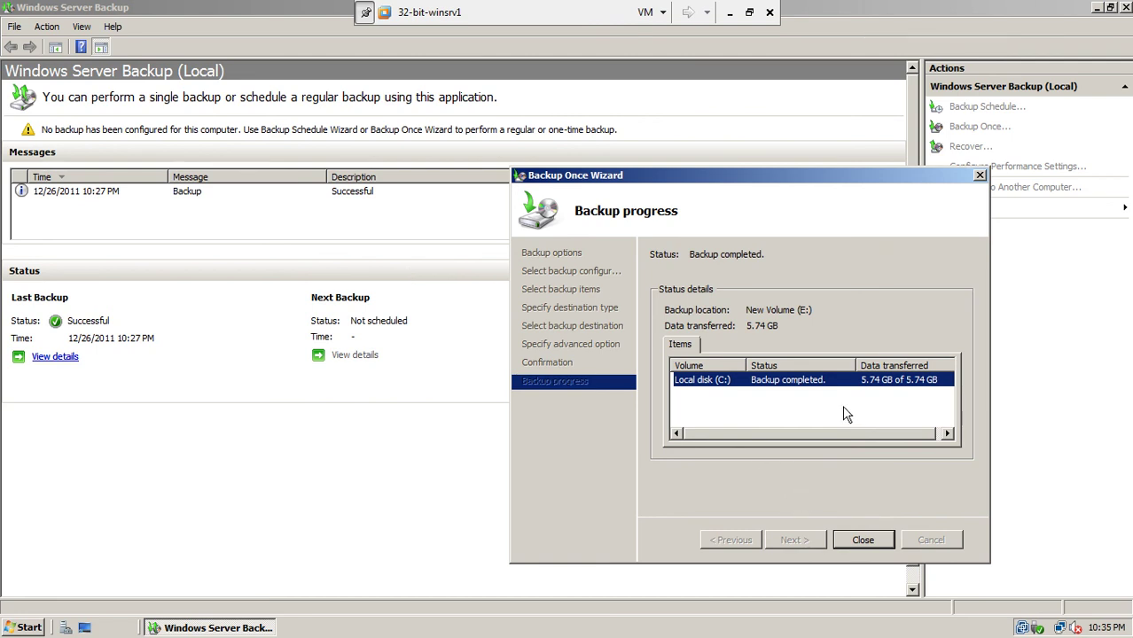
left_click(860, 540)
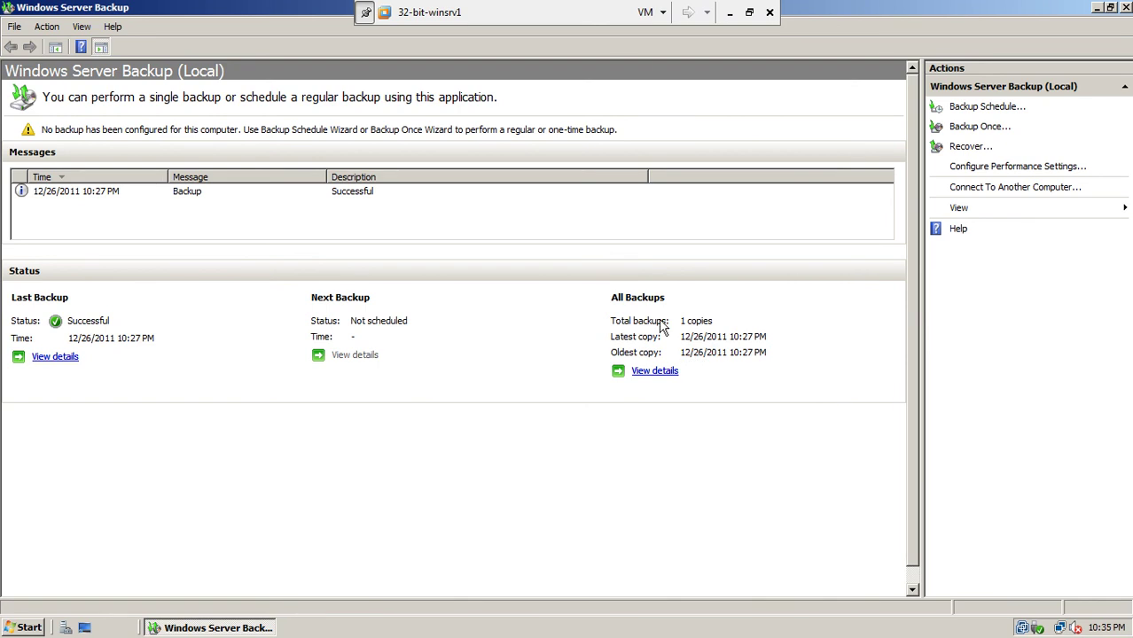
Start a backup schedule with a custom configuration and exclude New Volume (E:) from the scheduled volumes
left_click(964, 108)
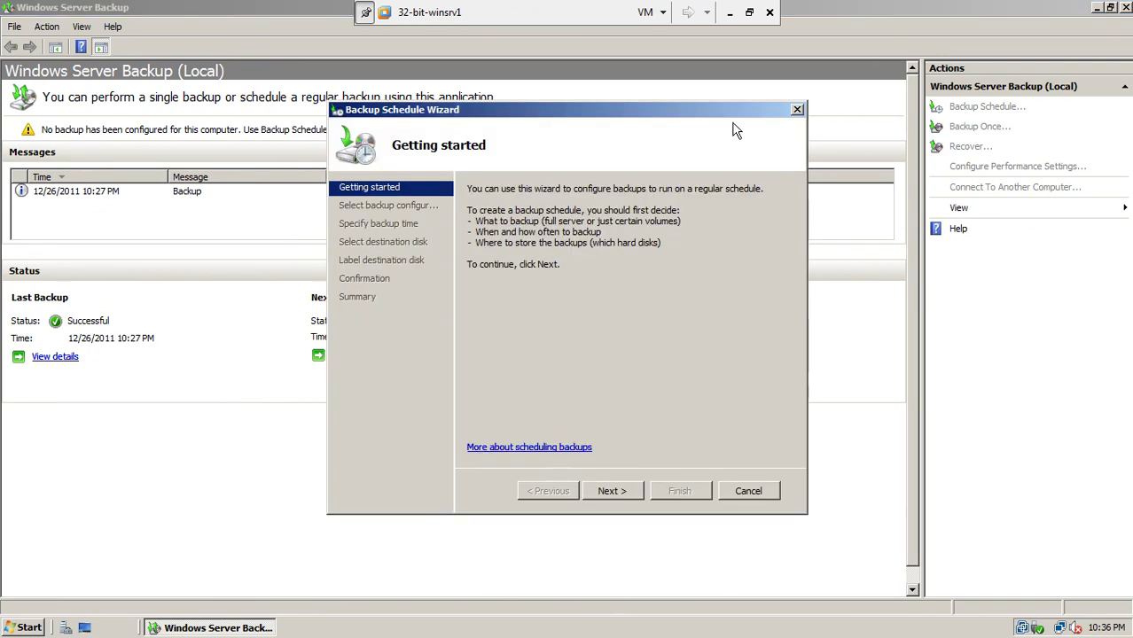
left_click(622, 488)
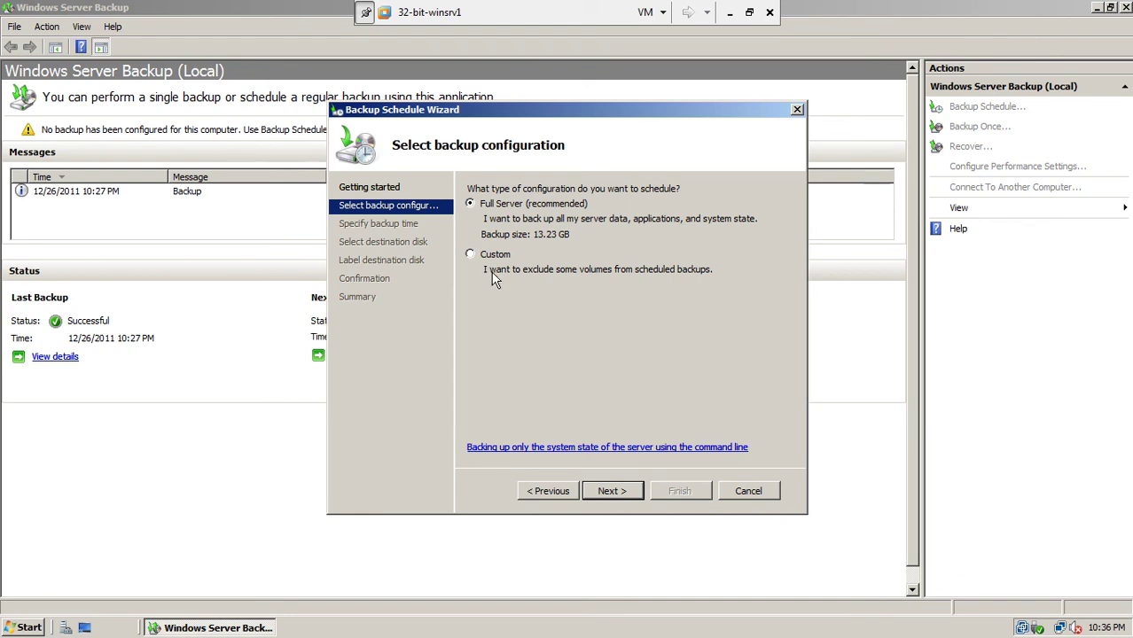
left_click(470, 255)
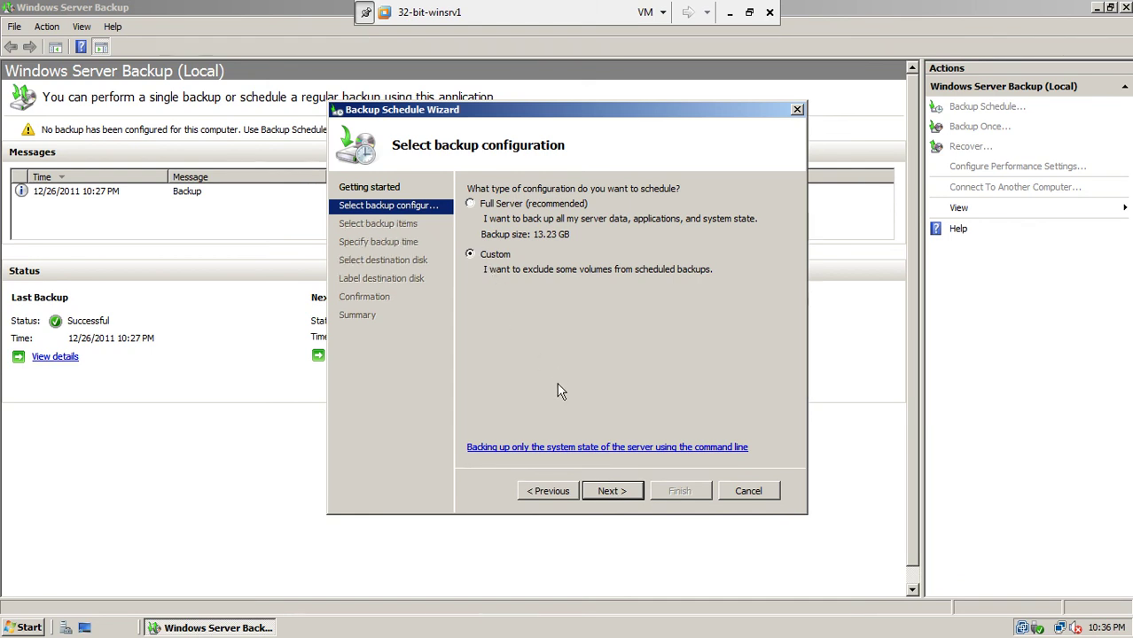
left_click(617, 494)
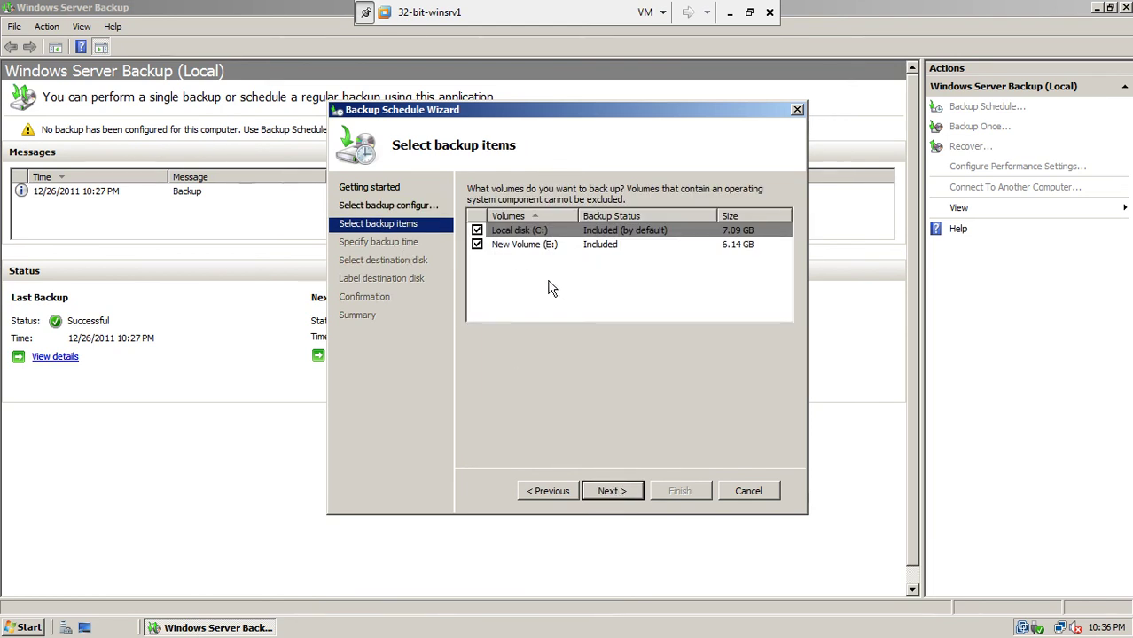
left_click(477, 245)
left_click(616, 491)
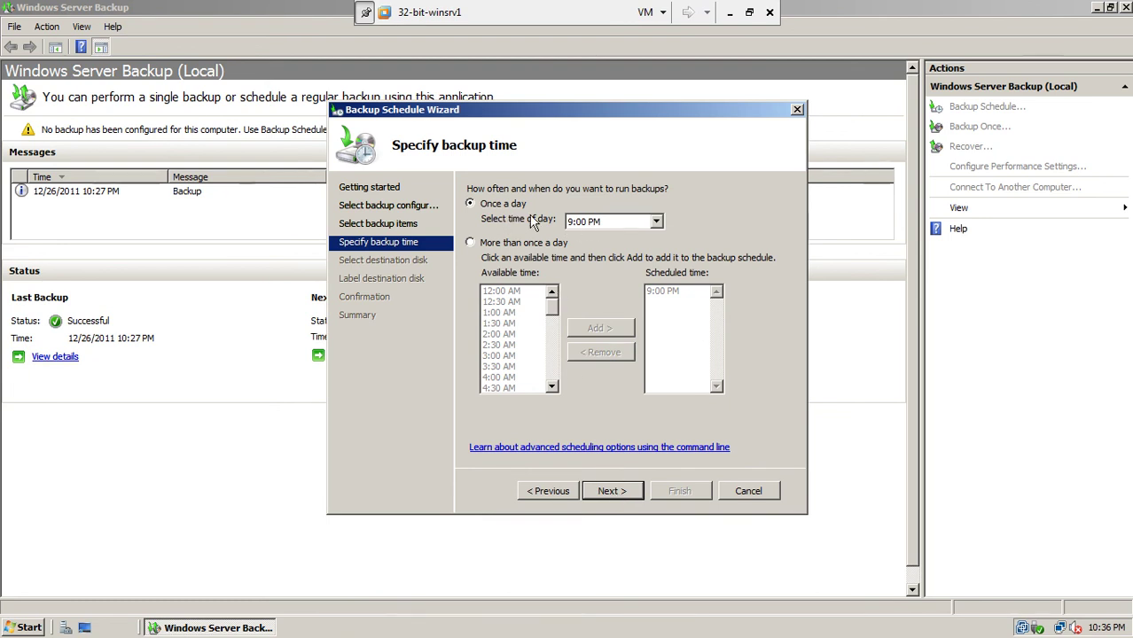
Try 10:30 AM and 11:00 AM as the once-a-day backup time
left_click(596, 223)
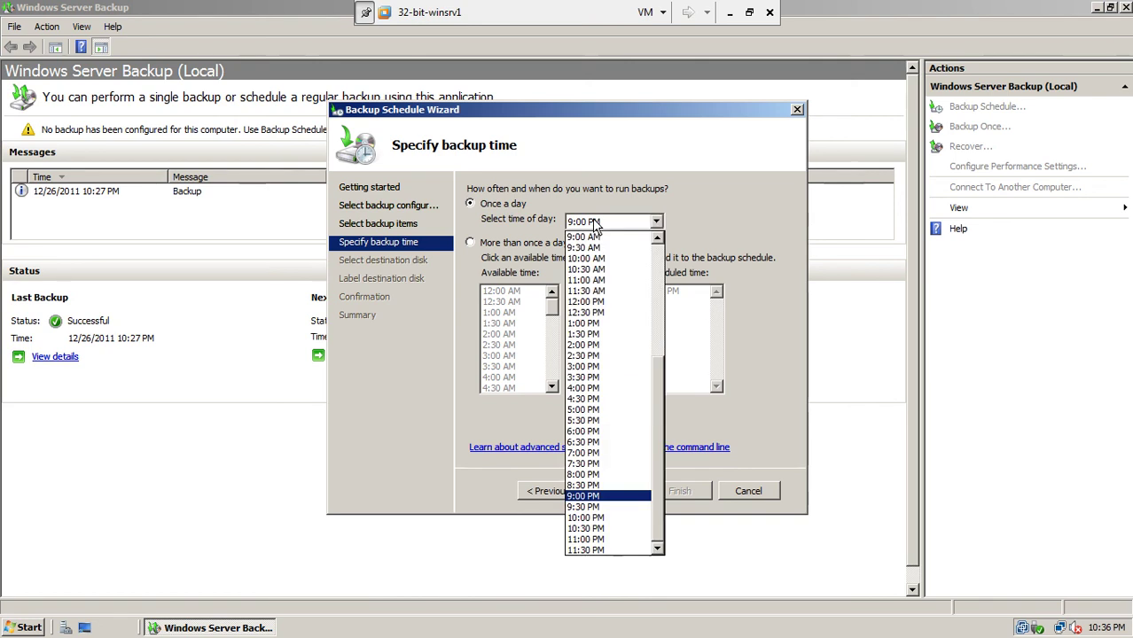
left_click(591, 270)
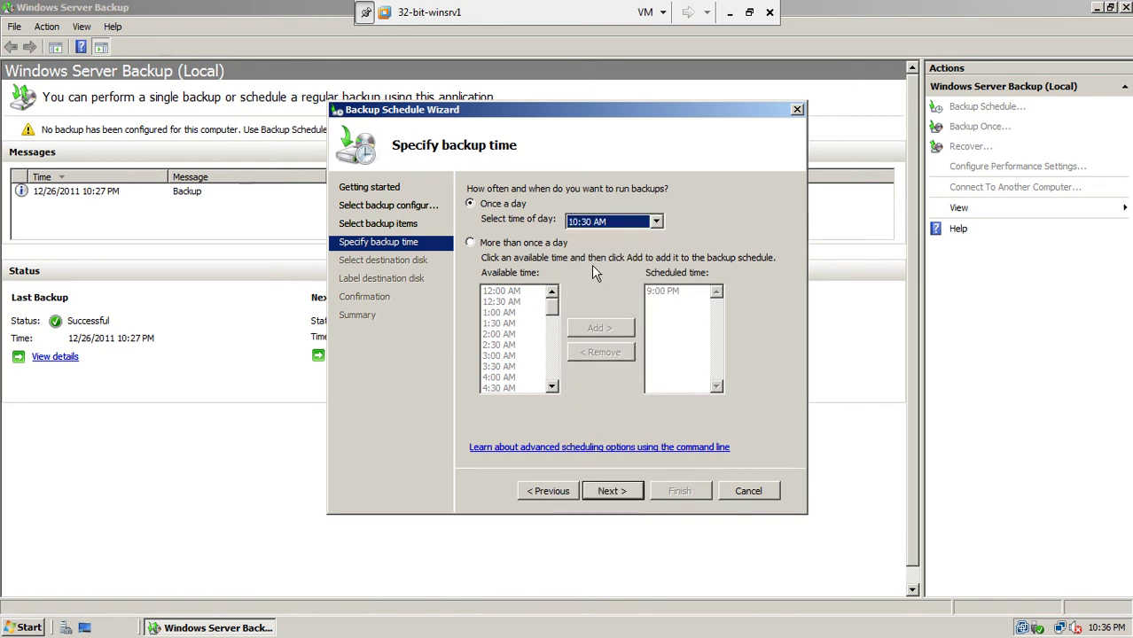
left_click(637, 226)
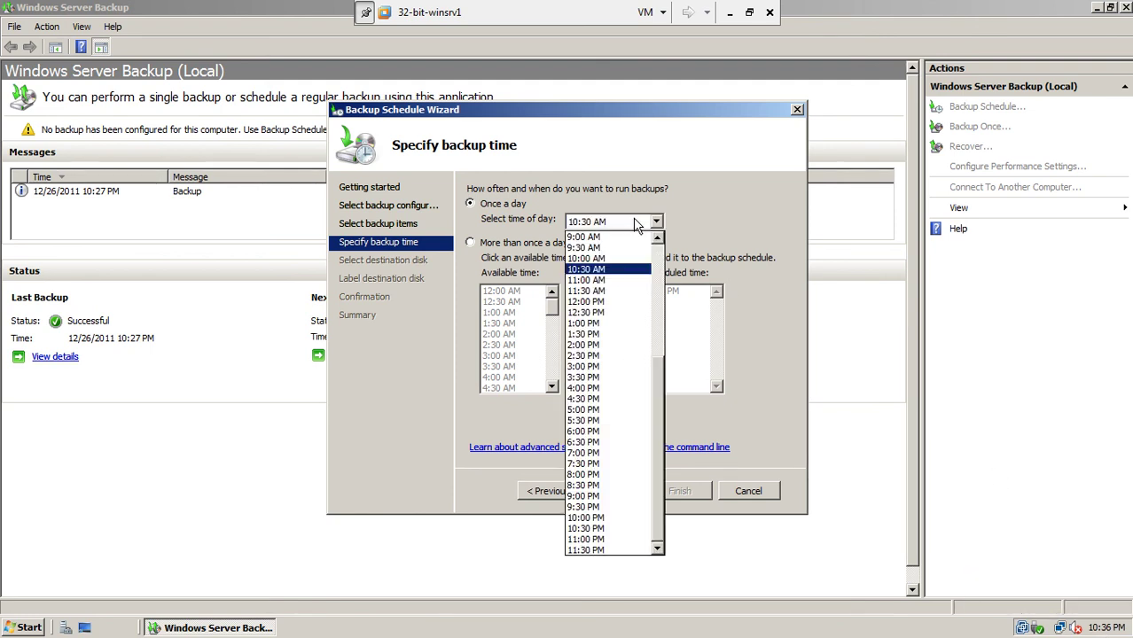
left_click(596, 282)
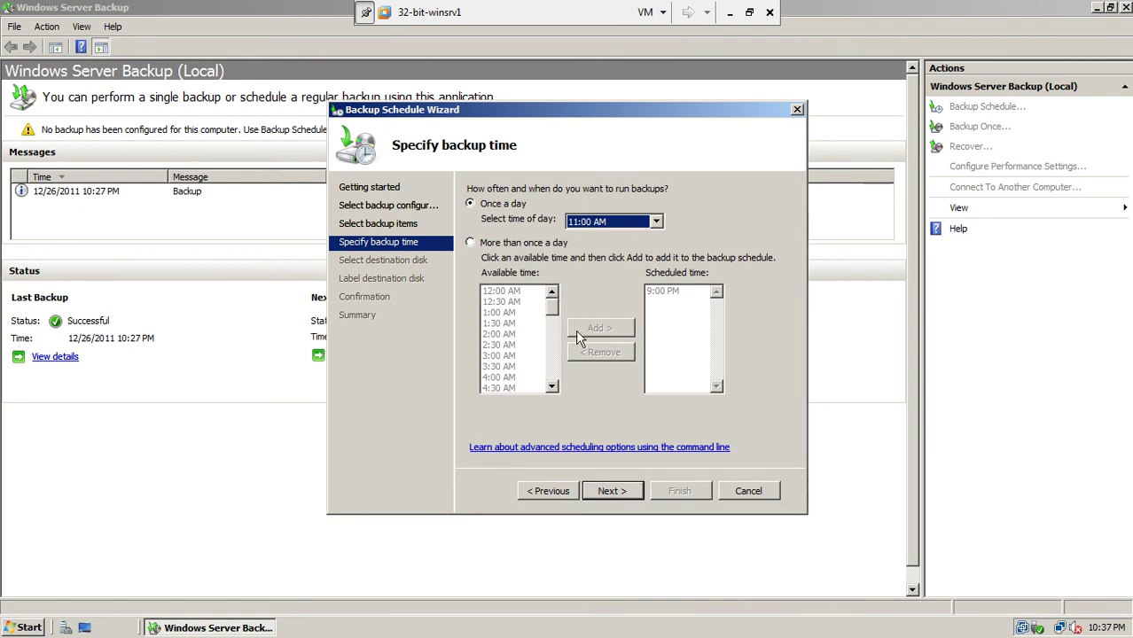
Try the more-than-once-a-day schedule, selecting 1:00 AM, 2:30 AM and 4:00 AM among the available times
left_click(535, 242)
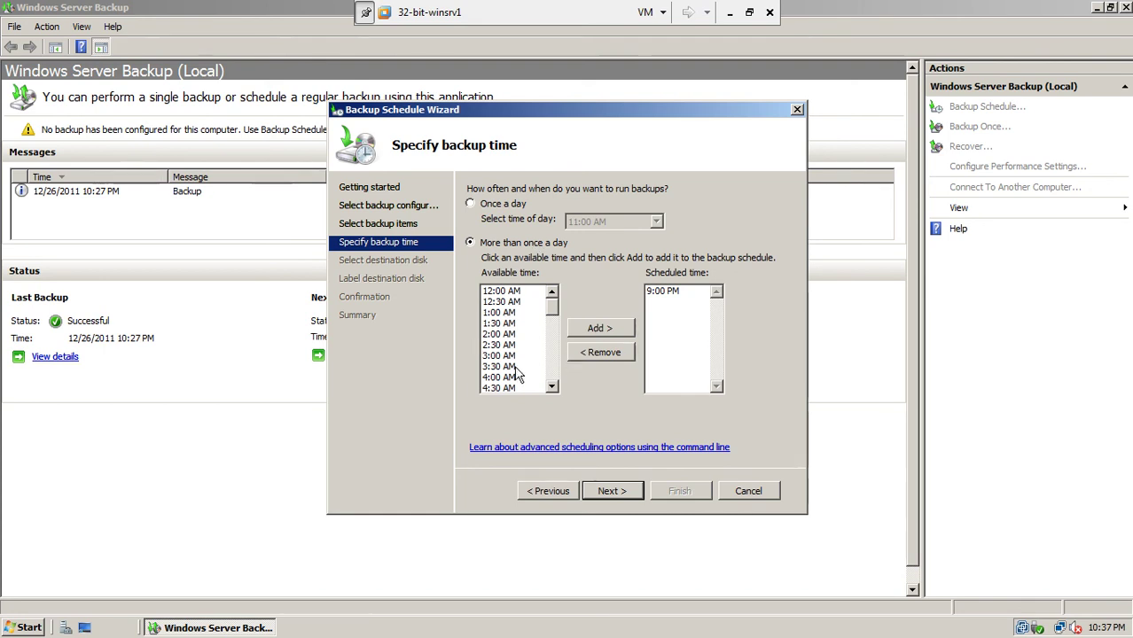
left_click(499, 313)
left_click(509, 345)
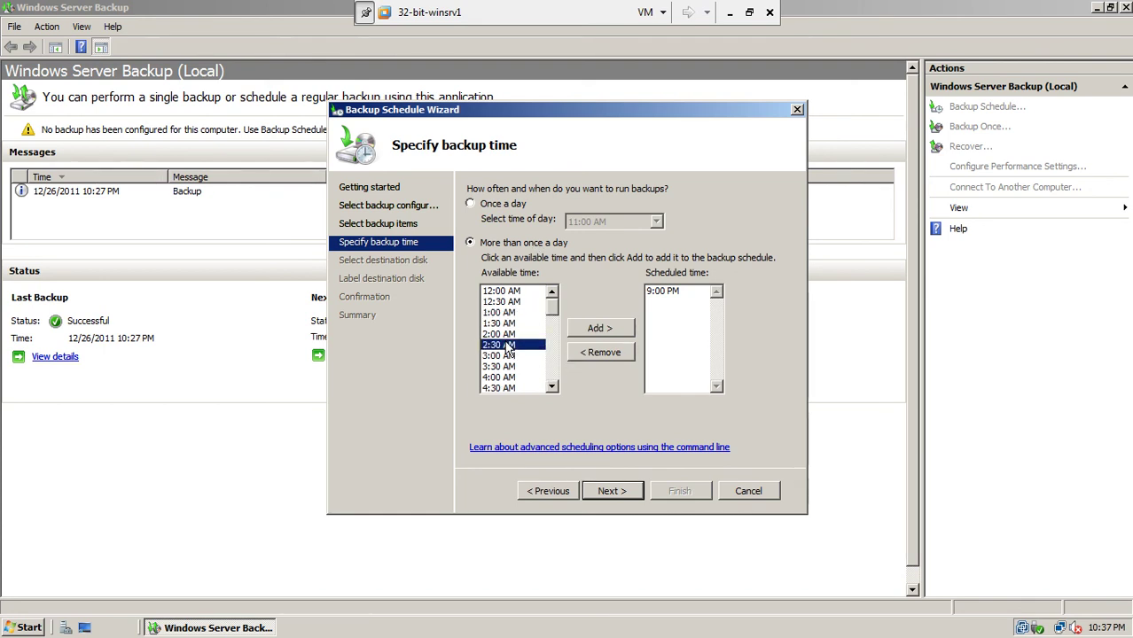
left_click(508, 378)
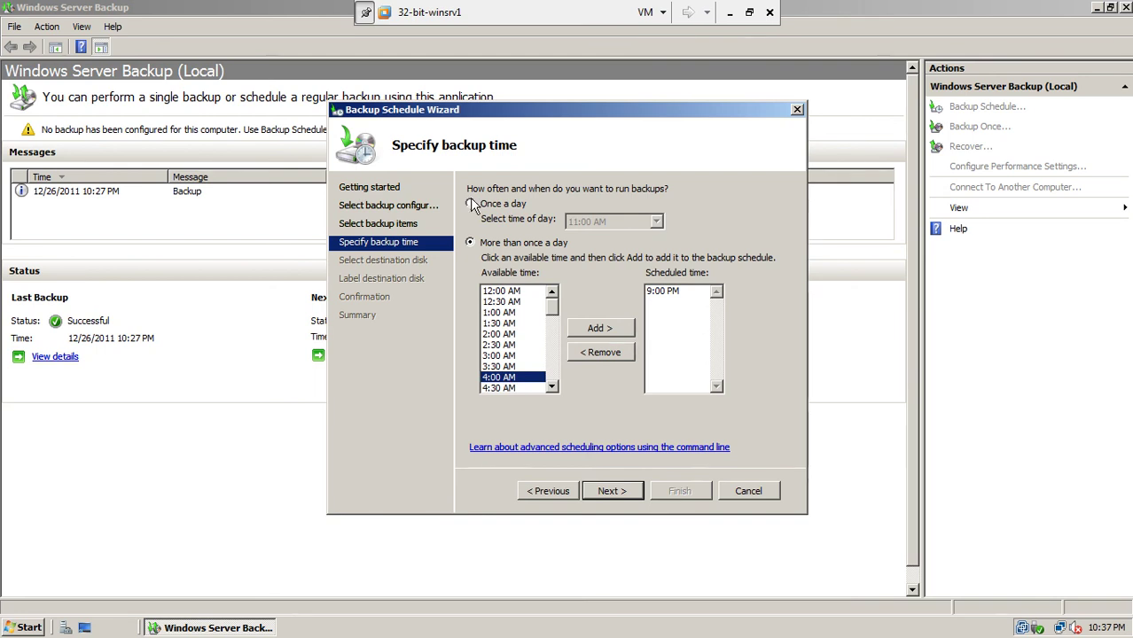
Schedule the backup to run once a day at 11:00 PM and continue to the destination disk
left_click(471, 204)
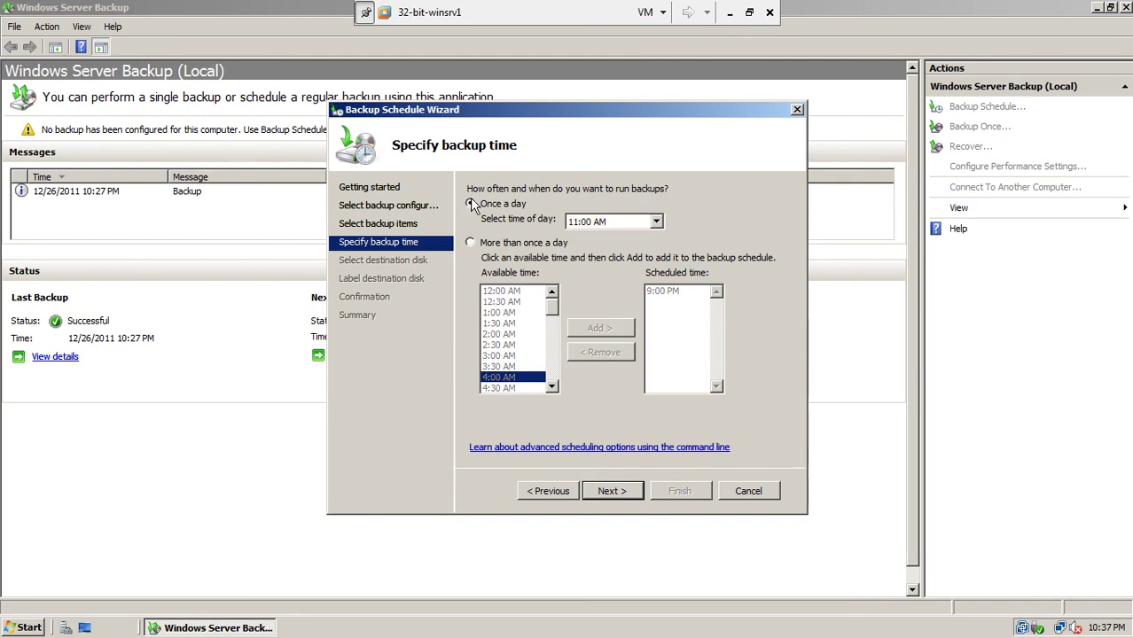
left_click(608, 222)
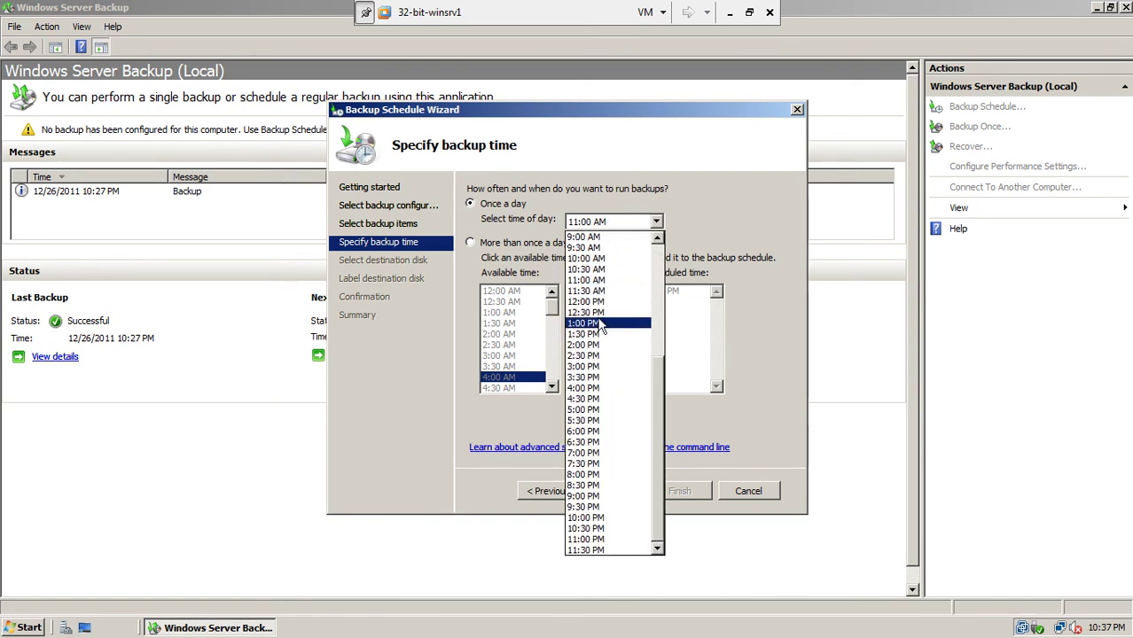
left_click(600, 540)
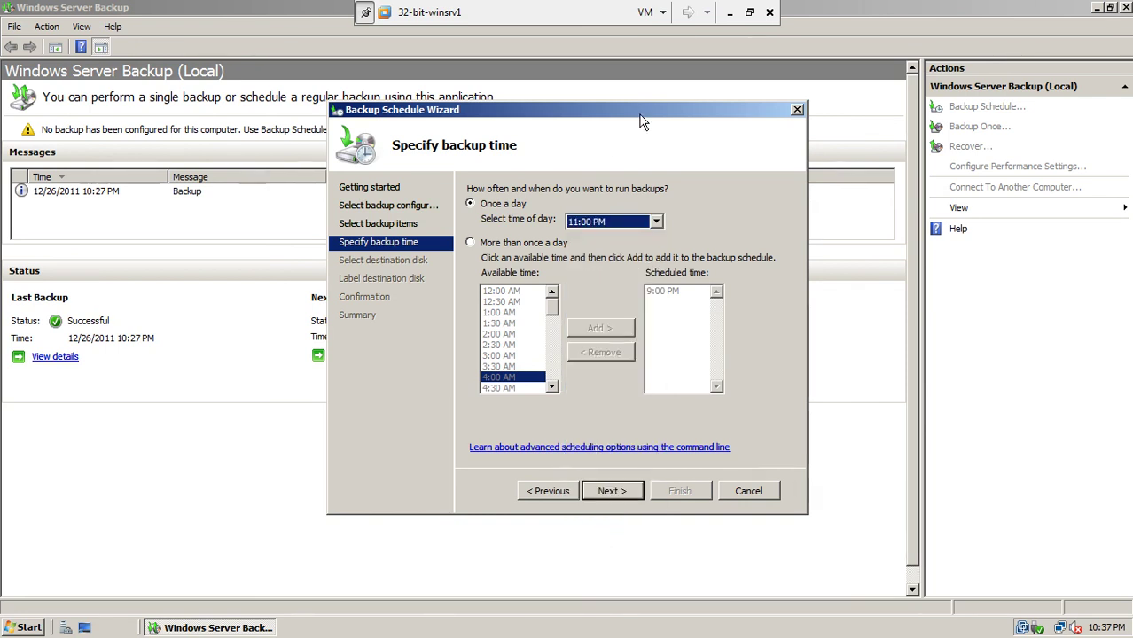
left_click(610, 491)
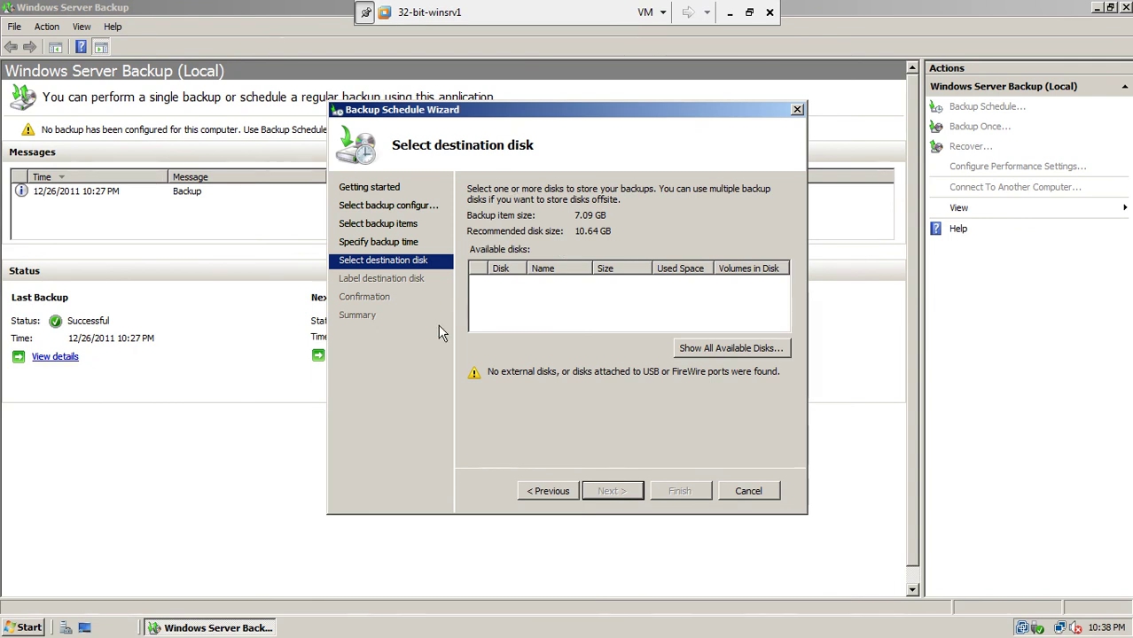
Add Disk 1 (E:\) to the available disks, select it as the backup destination, and accept its reformatting despite the limited free space
left_click(708, 345)
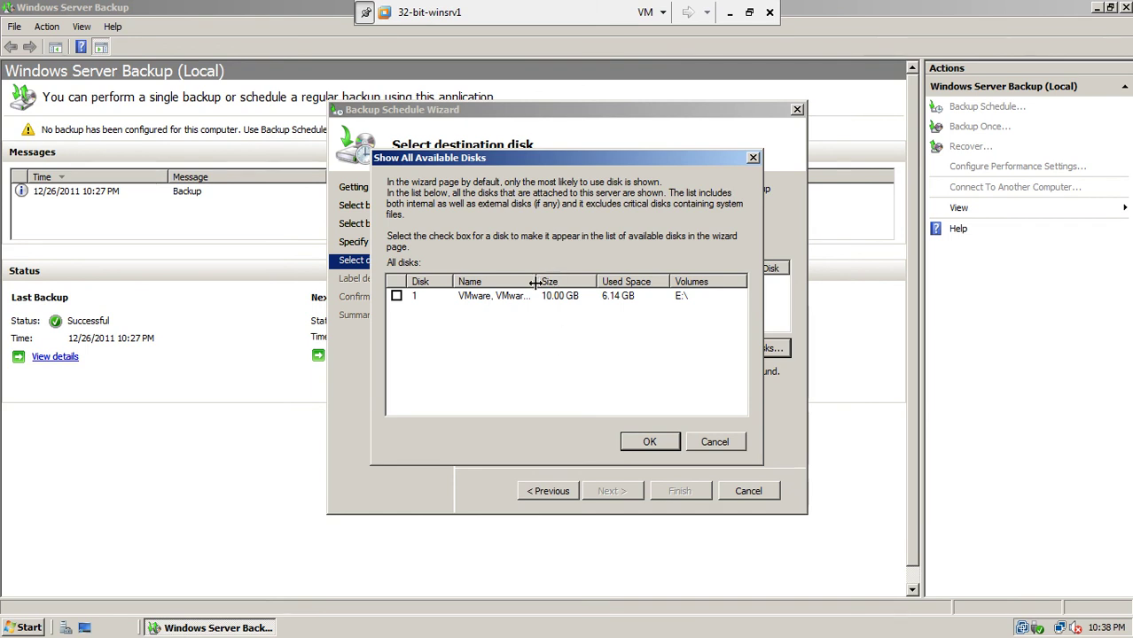
left_click_drag(535, 282, 544, 282)
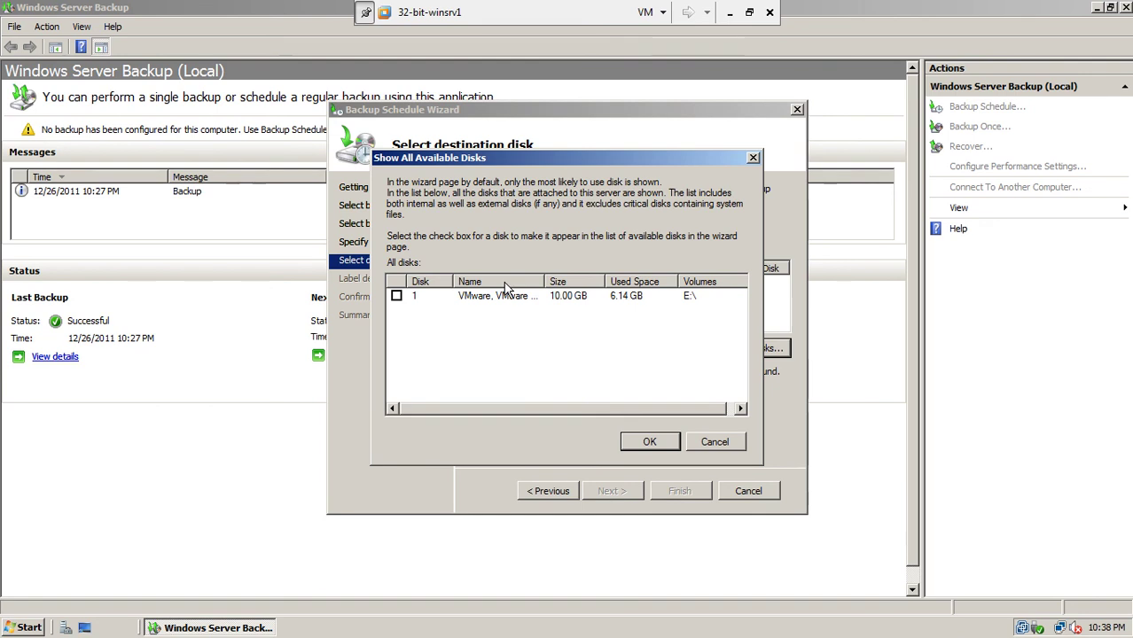
left_click(398, 297)
left_click(650, 442)
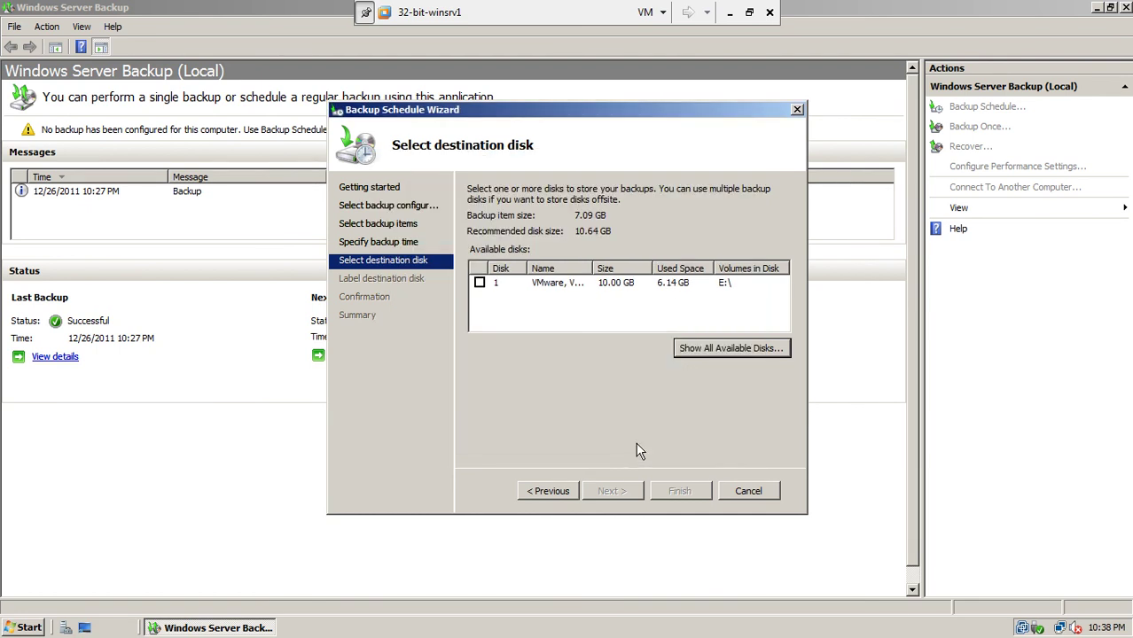
left_click(479, 283)
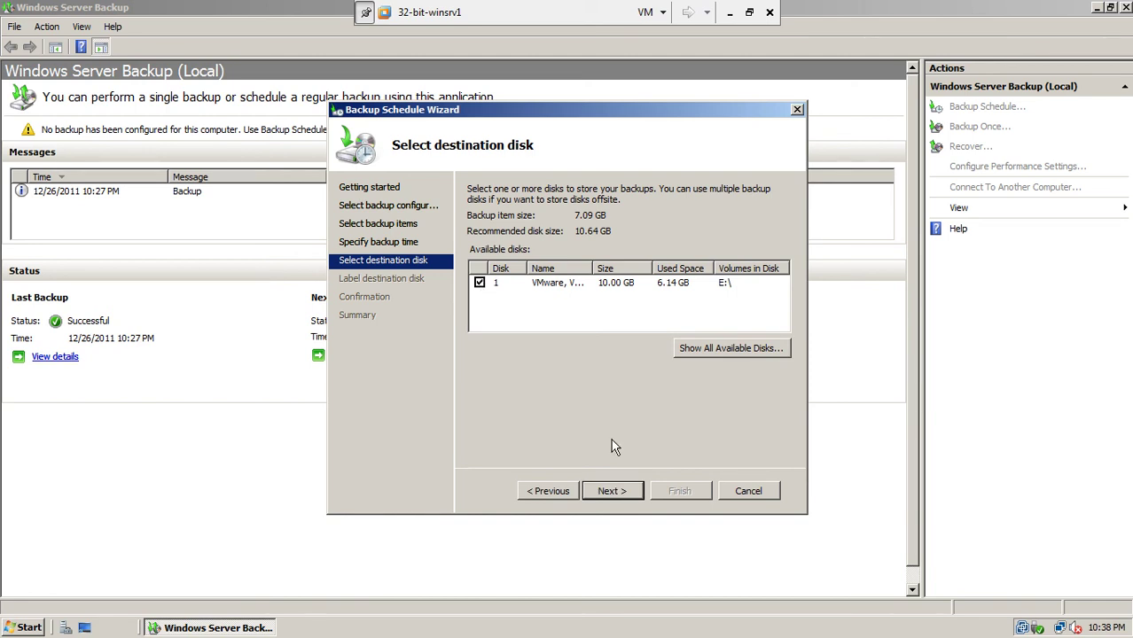
left_click(610, 491)
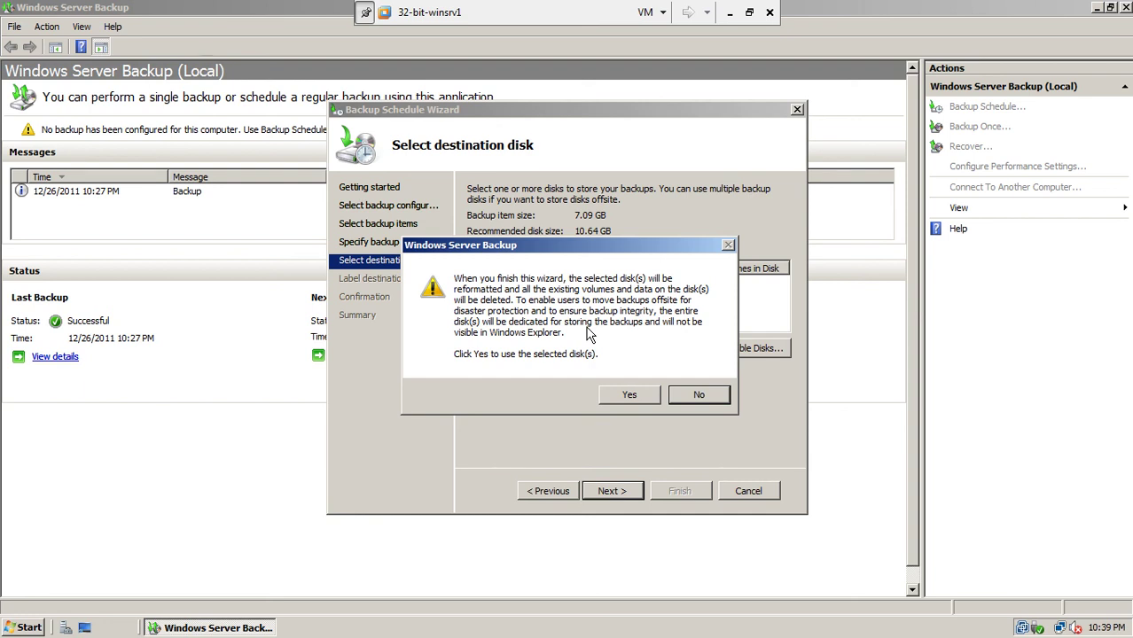
left_click(625, 395)
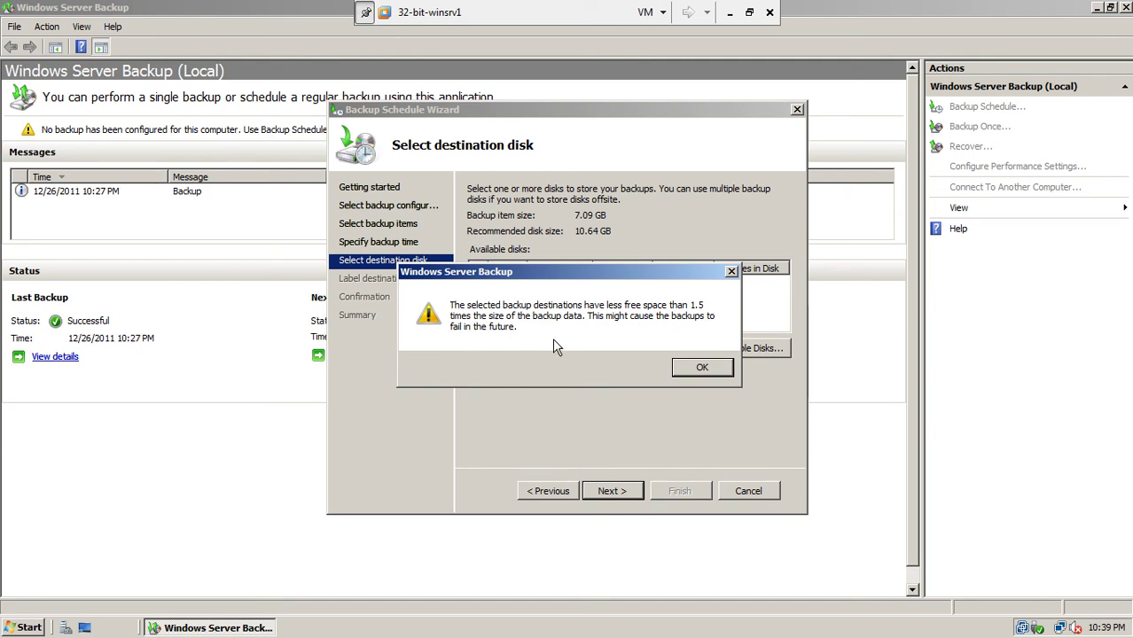
left_click(688, 368)
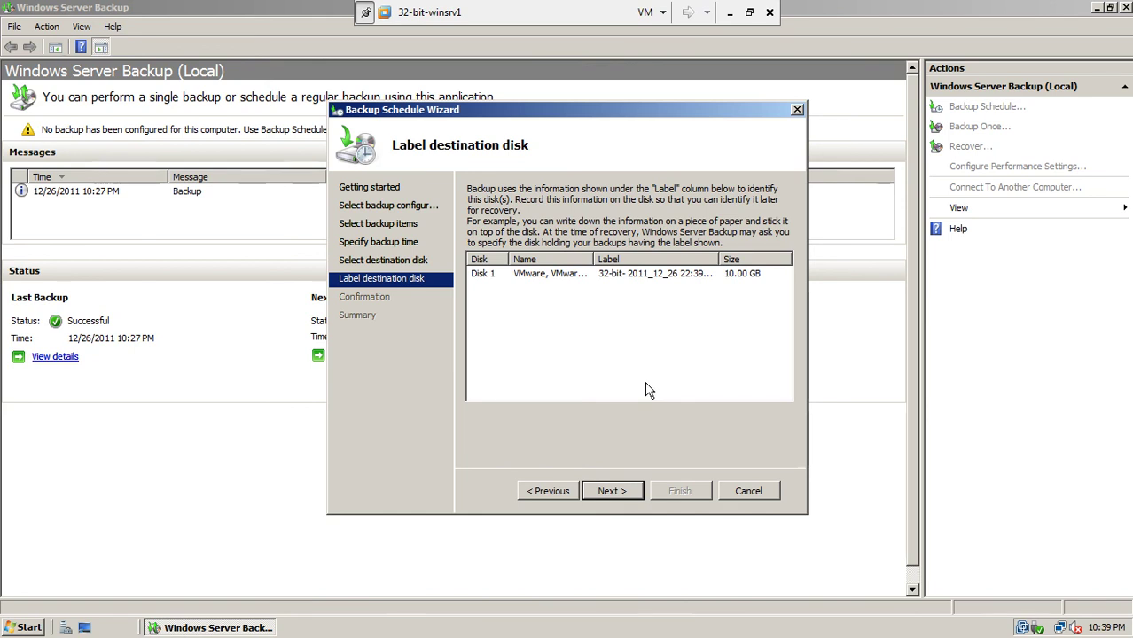
Keep the destination disk's label, create the backup schedule for C:, and close the wizard once it finishes
left_click(558, 276)
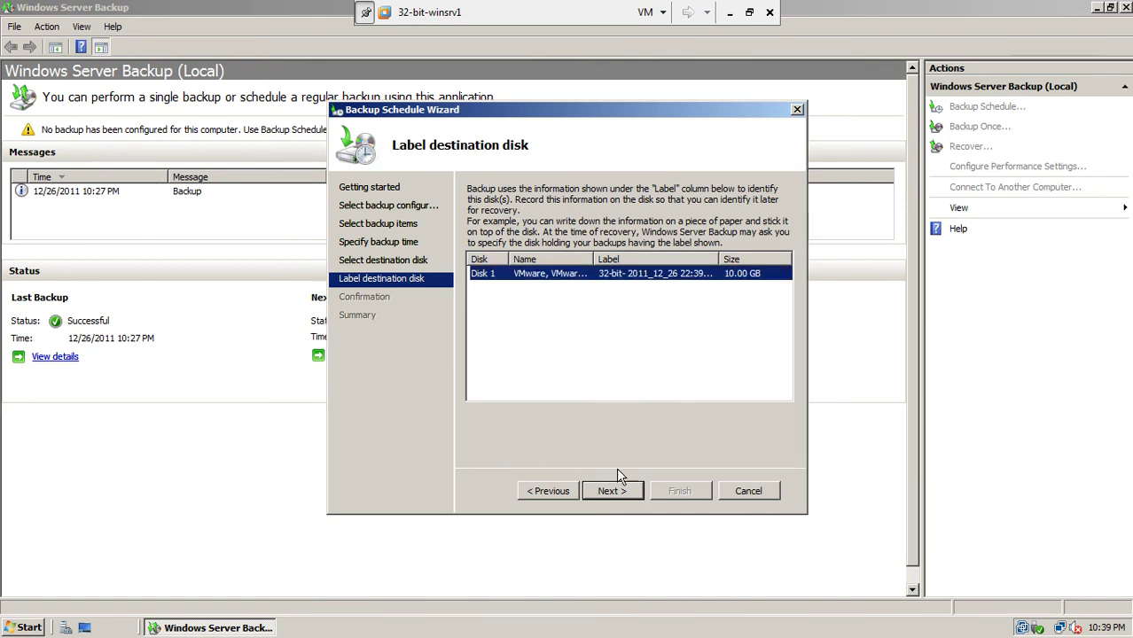
left_click(612, 491)
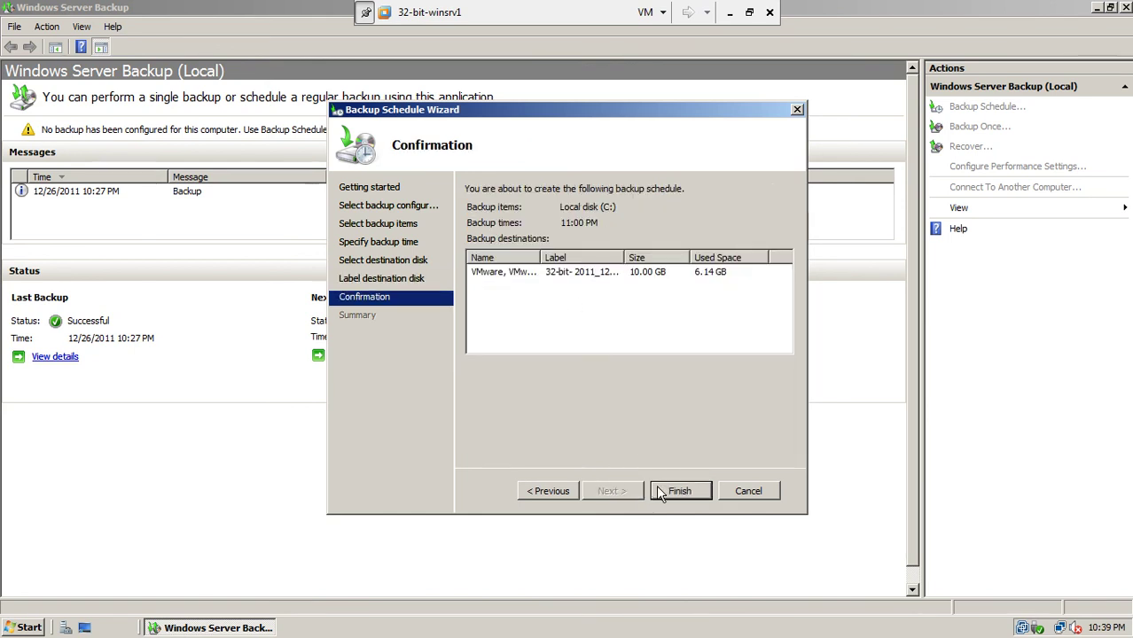
left_click(678, 493)
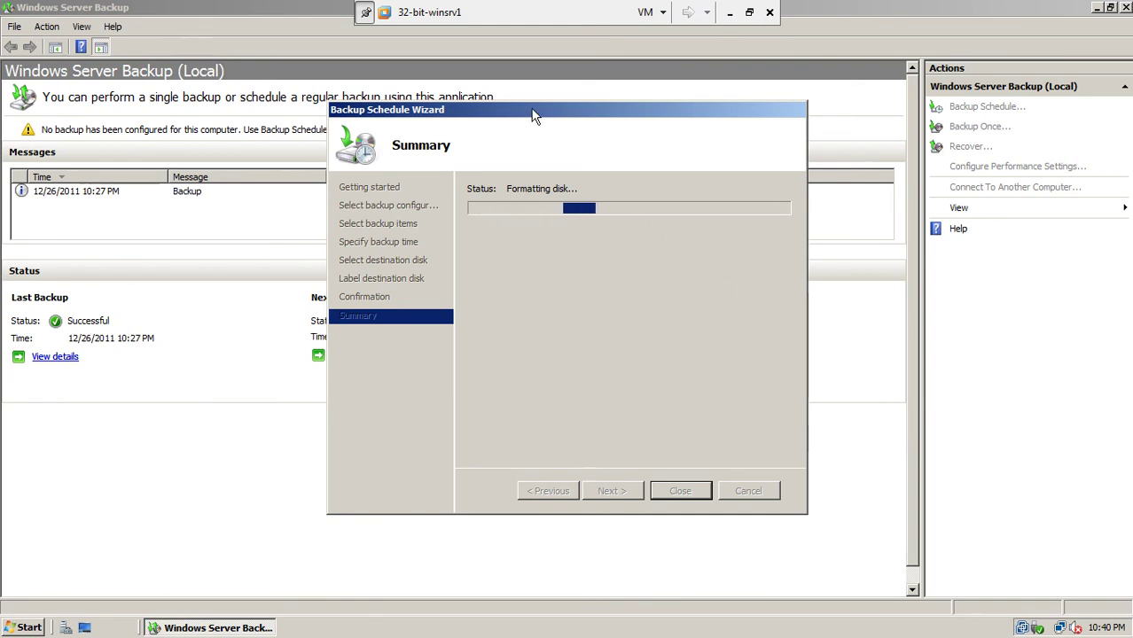
left_click_drag(528, 119, 534, 173)
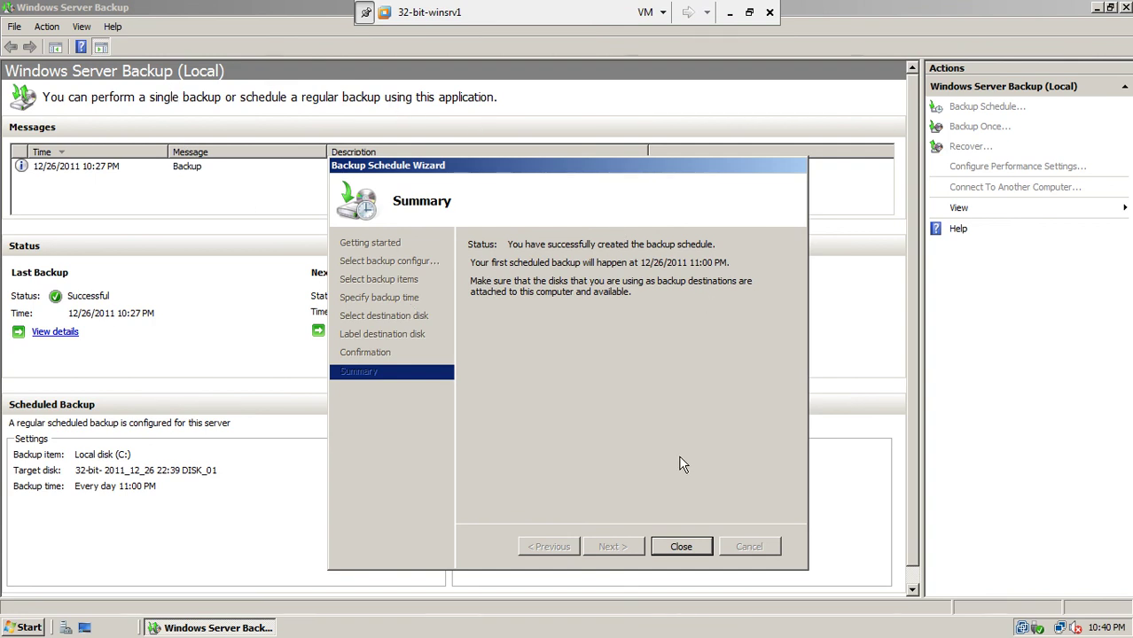
left_click(678, 548)
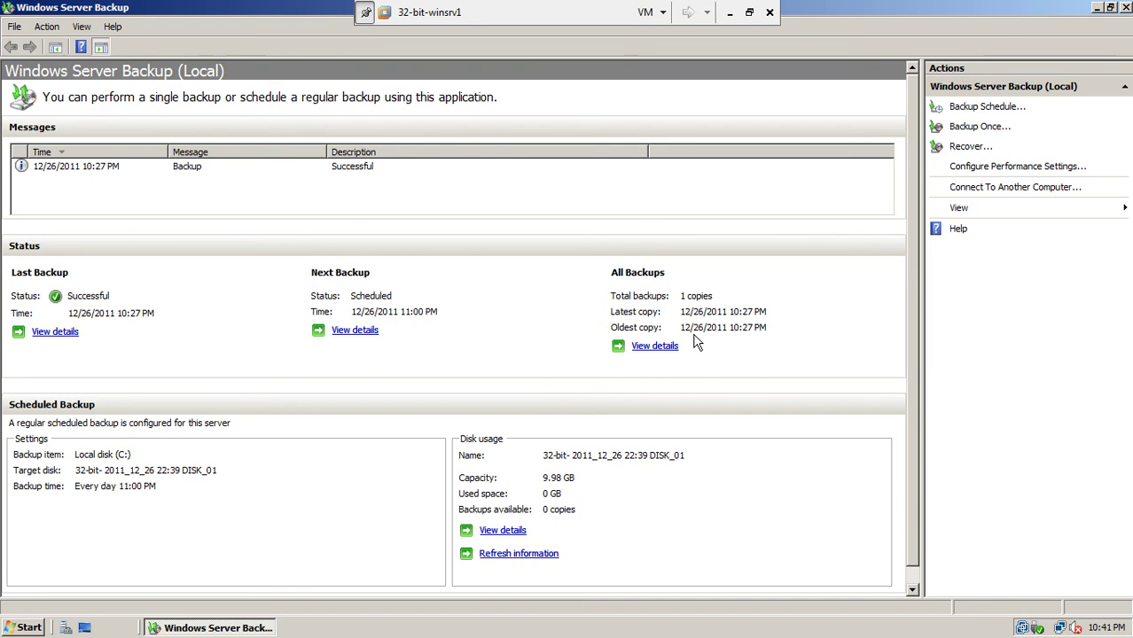
Try to recover data on this server from the 12/26/2011 10:27 PM backup, and cancel the recovery
left_click(76, 176)
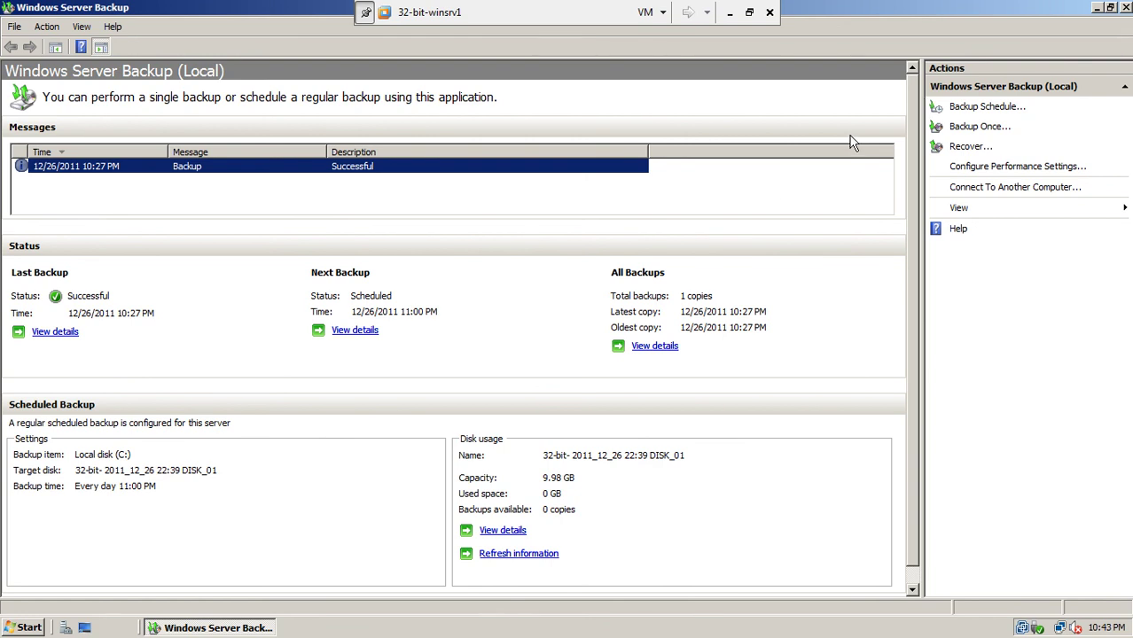
left_click(977, 148)
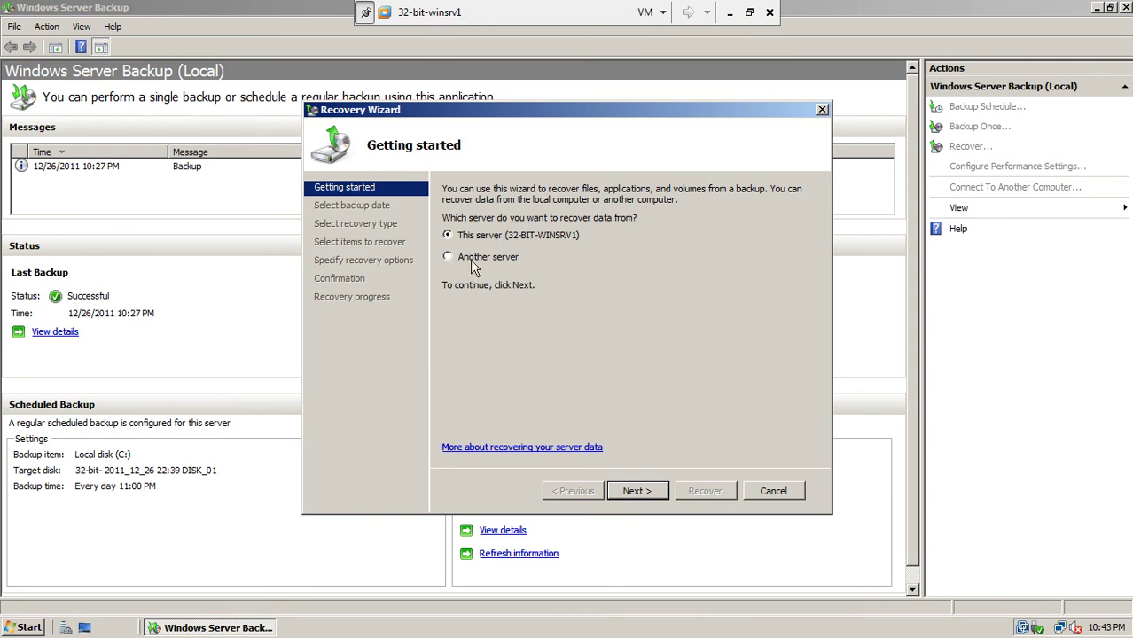
left_click(648, 489)
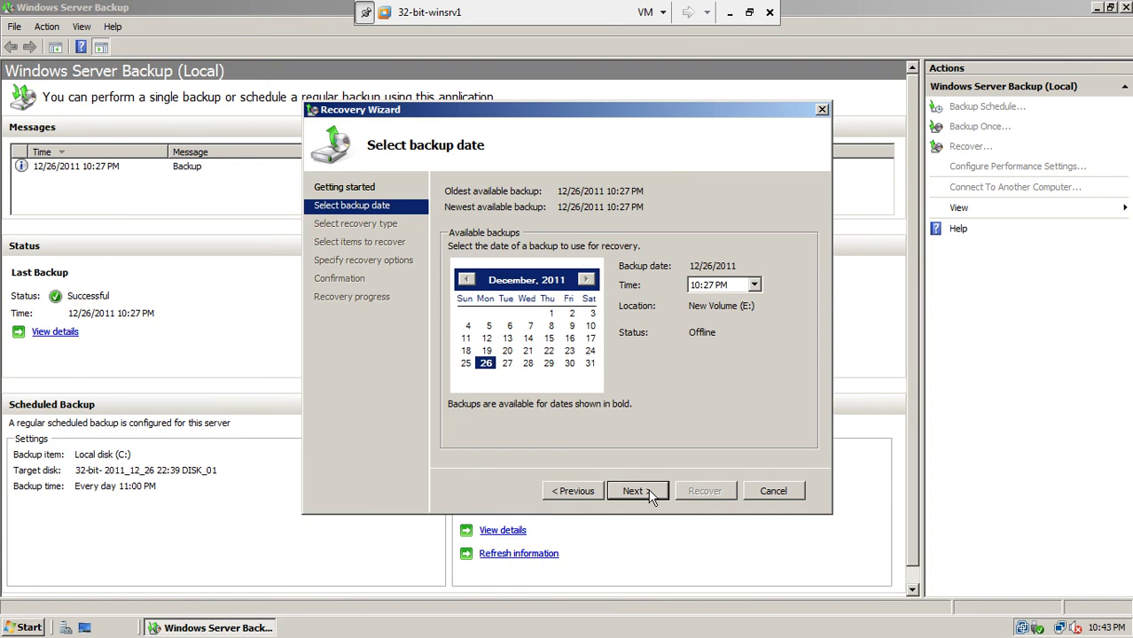
left_click(529, 350)
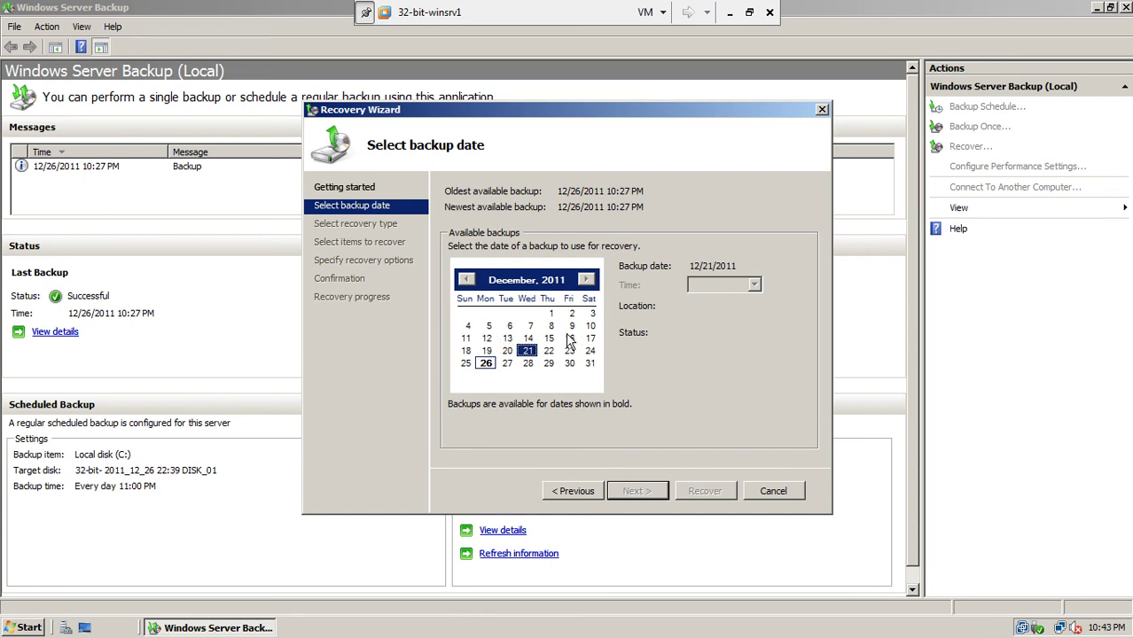
left_click(487, 363)
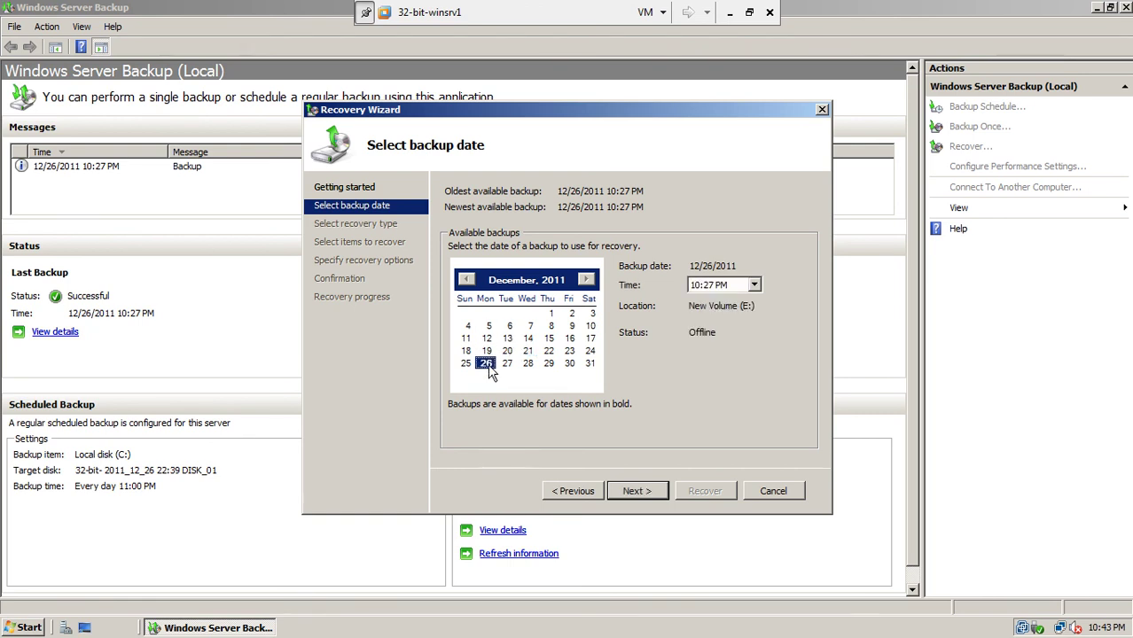
left_click(644, 490)
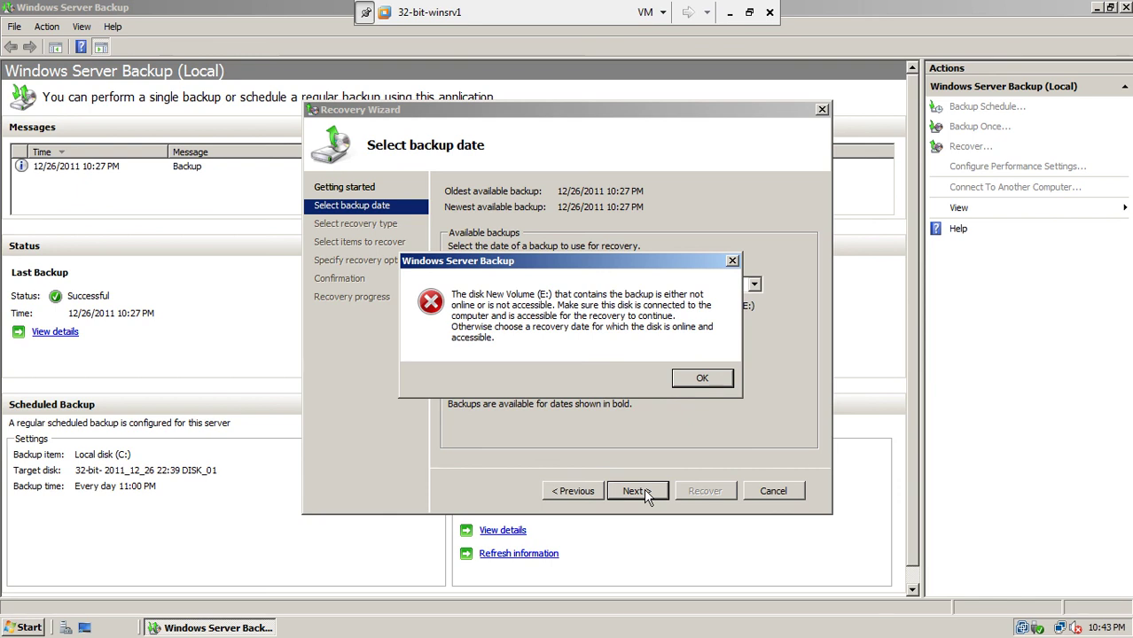
left_click(688, 381)
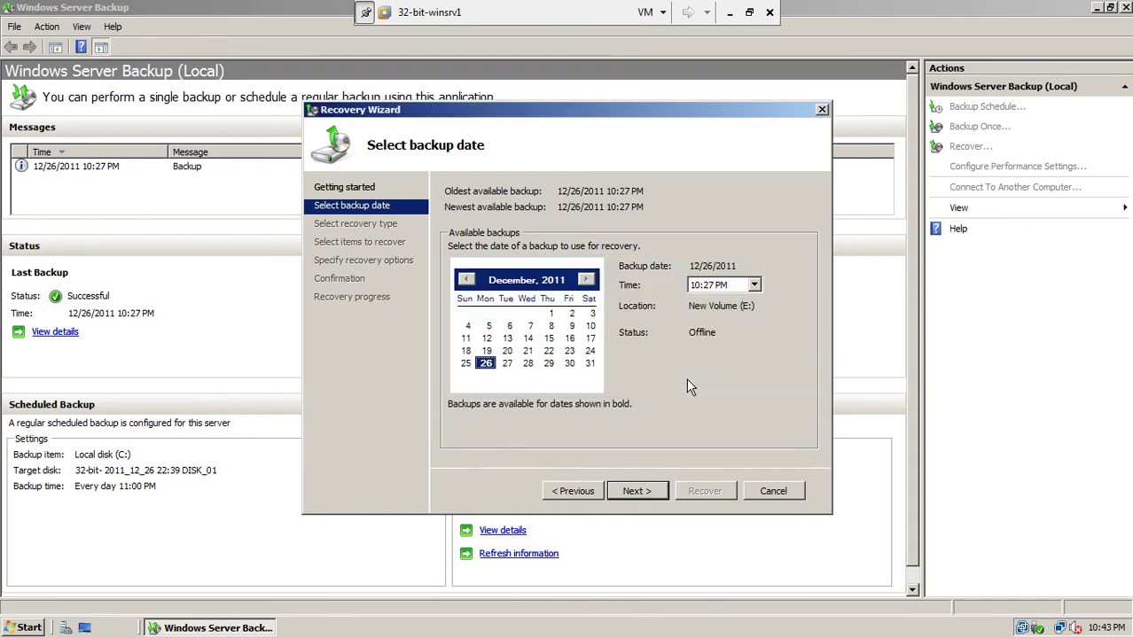
left_click(769, 498)
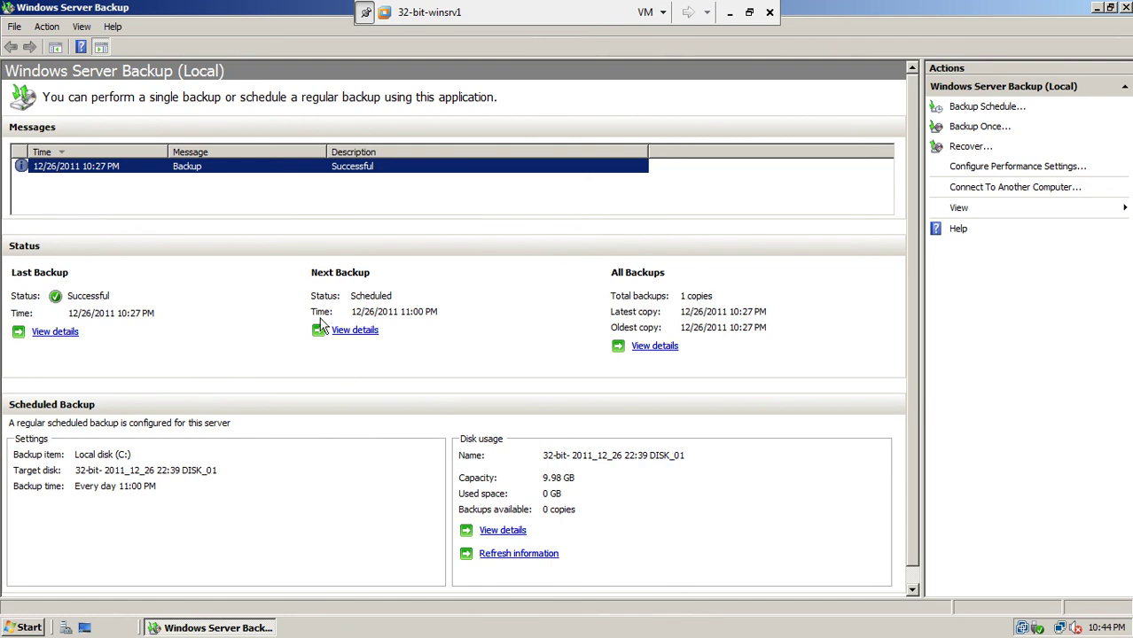
Close Windows Server Backup and switch 32-bit-winsrv1's CD/DVD drive from the physical drive to an ISO image file
left_click(1126, 7)
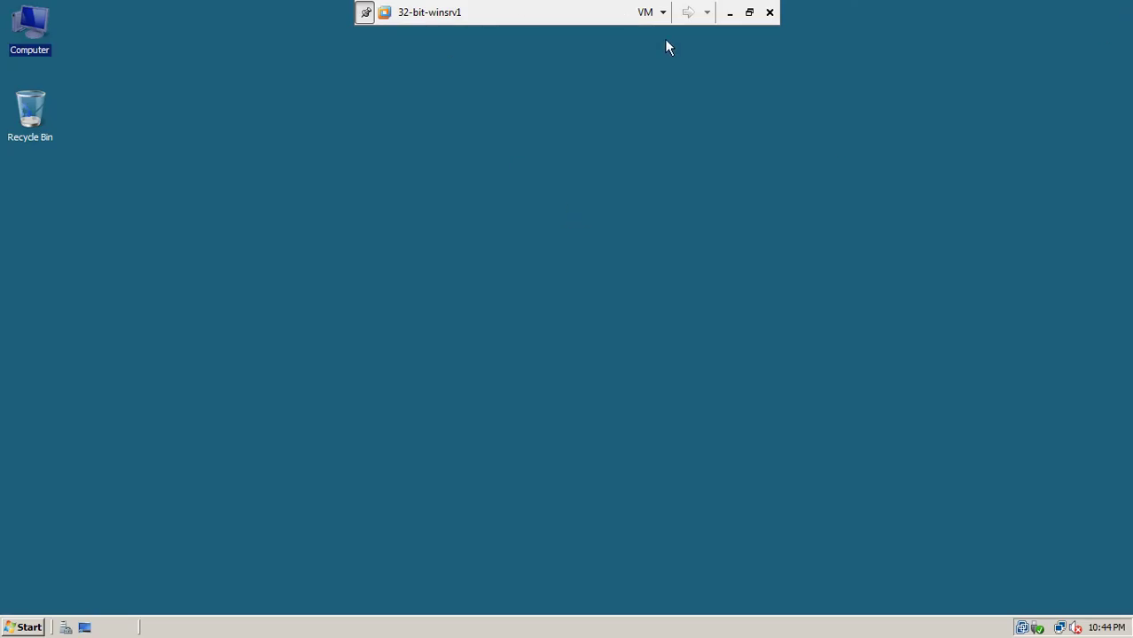
left_click(749, 13)
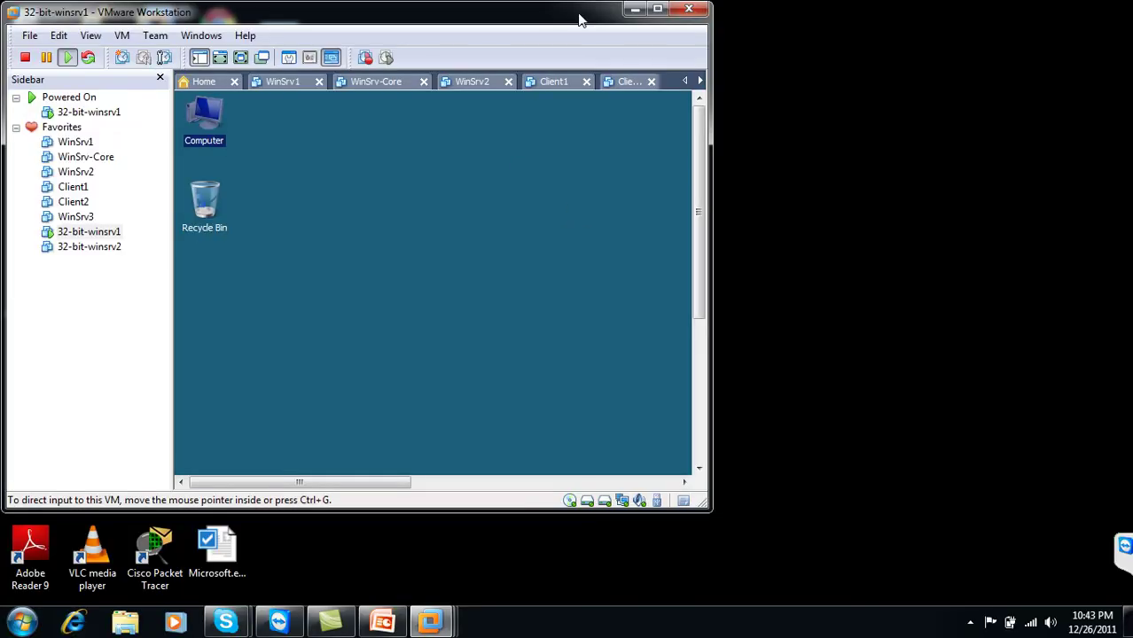
left_click(656, 11)
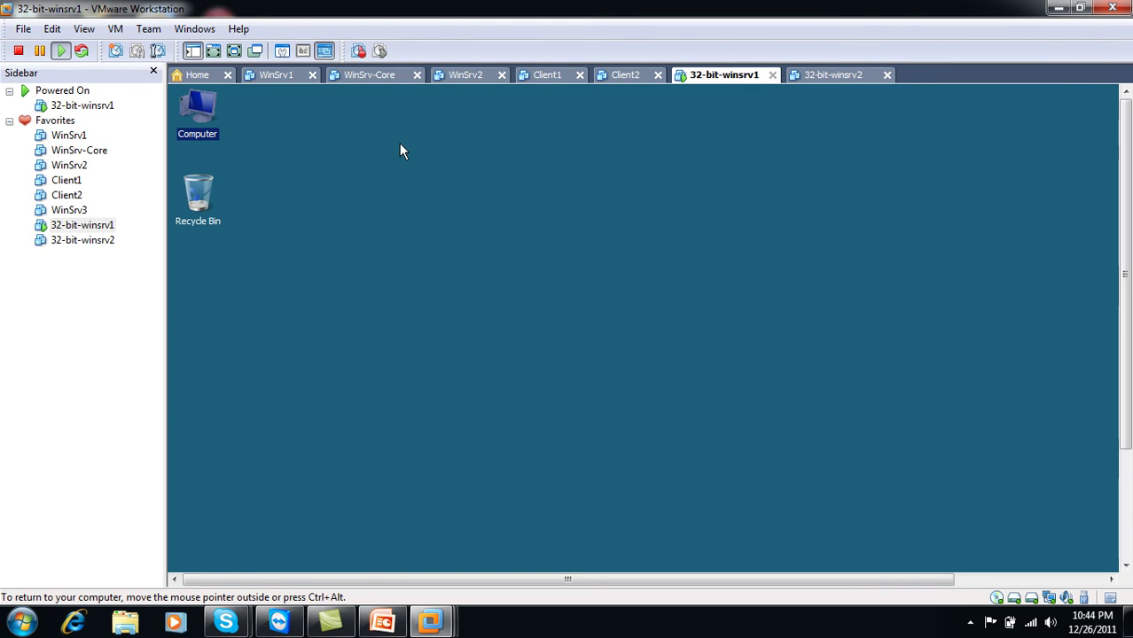
double_click(999, 601)
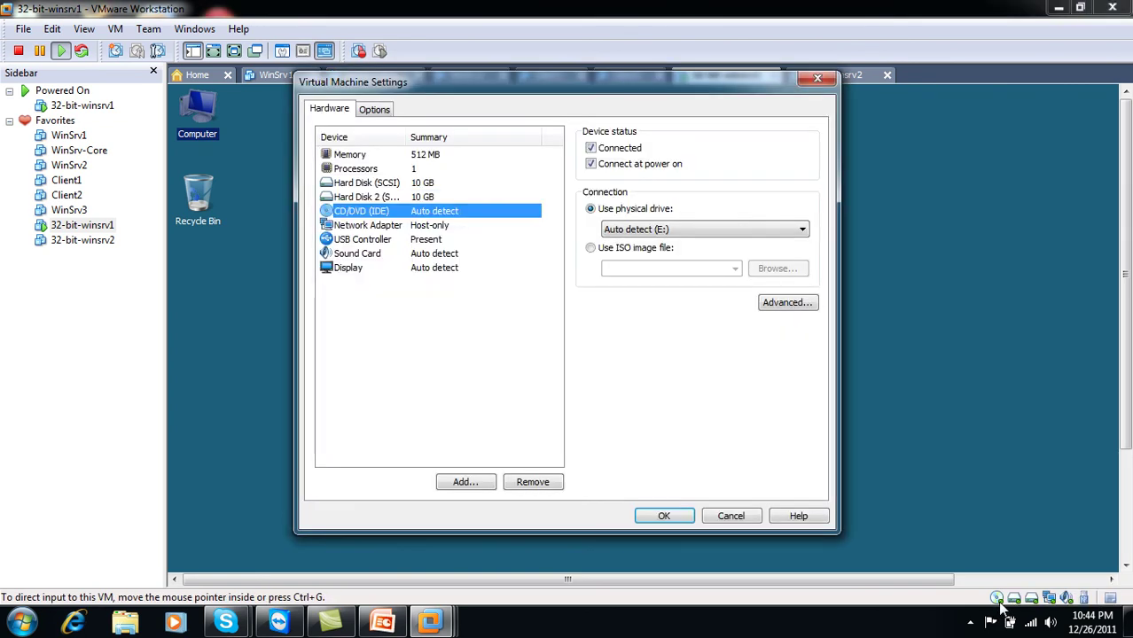
left_click(594, 249)
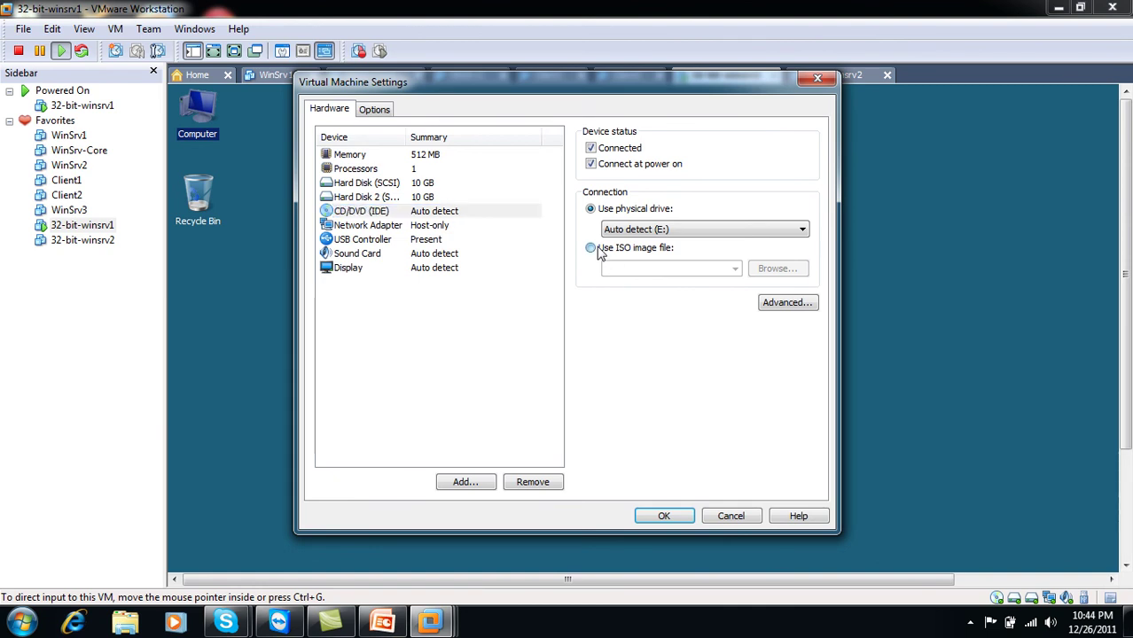
Attach the "win Srv-2008 32bit ev copy" image from D:\Software\2008 Server Evaluation copy to the CD/DVD drive and save the settings
left_click(778, 271)
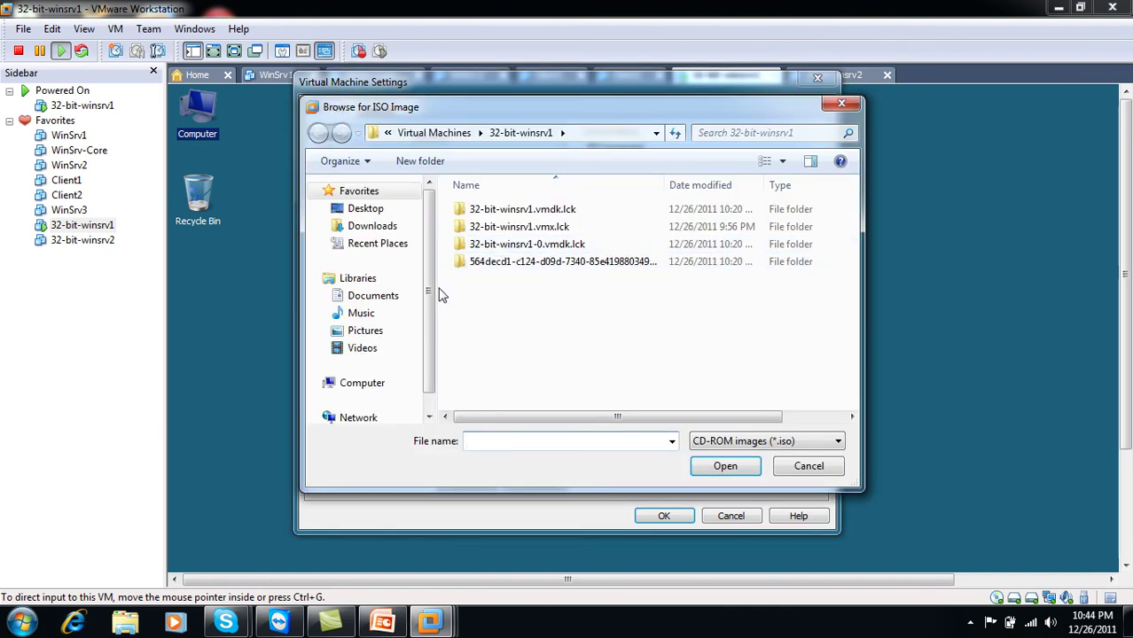
left_click(354, 386)
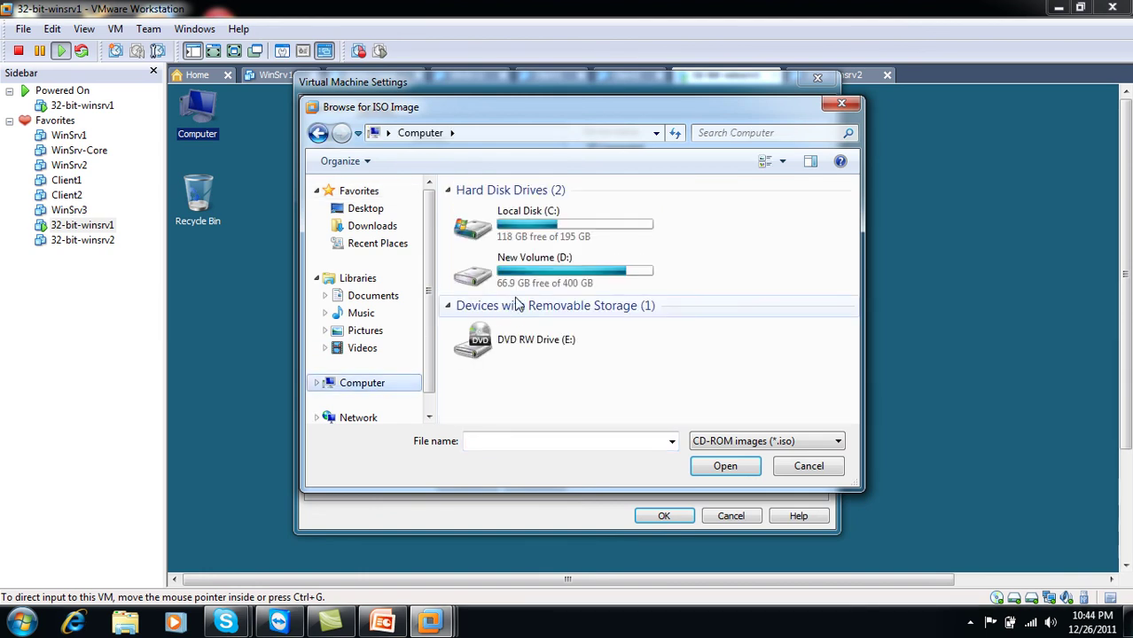
double_click(534, 266)
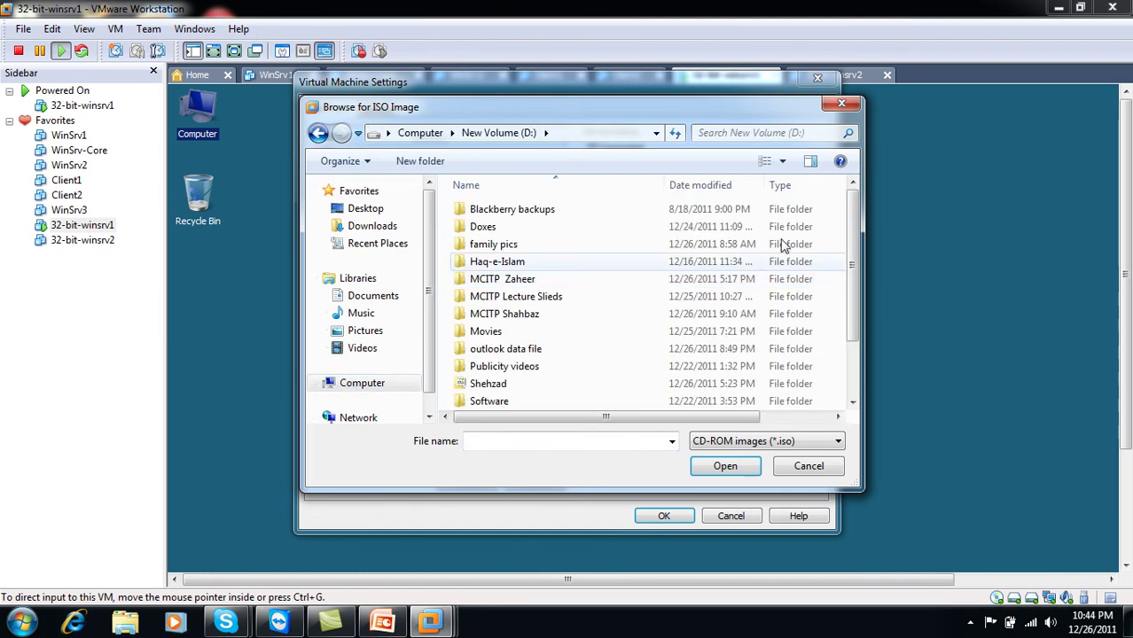
left_click_drag(855, 239, 869, 290)
left_click_drag(886, 333, 886, 332)
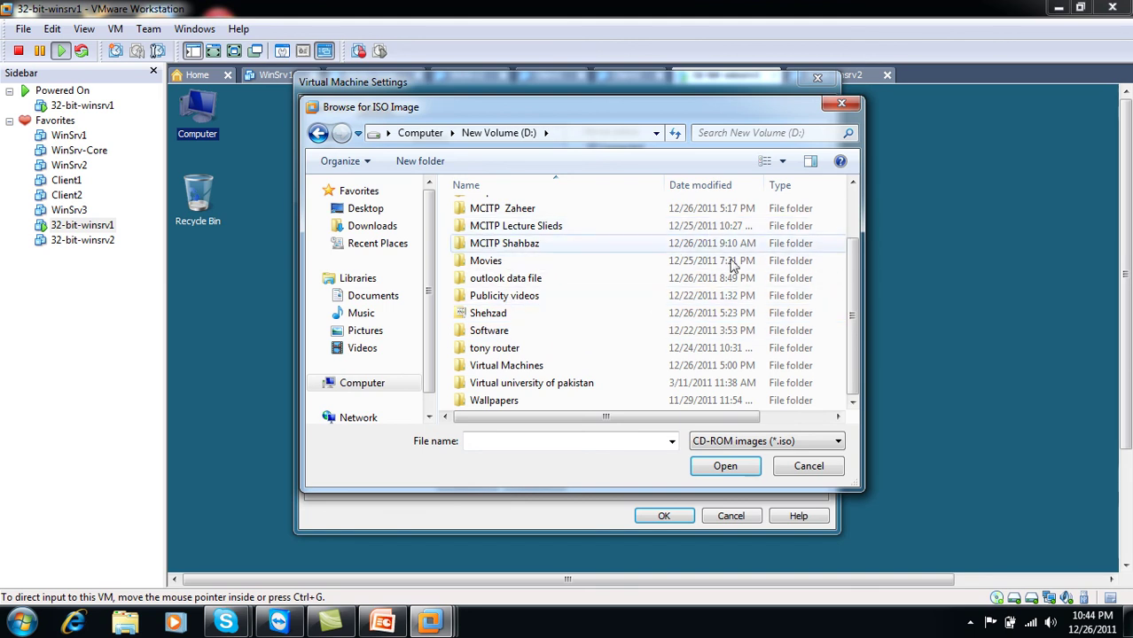
left_click(523, 334)
double_click(523, 333)
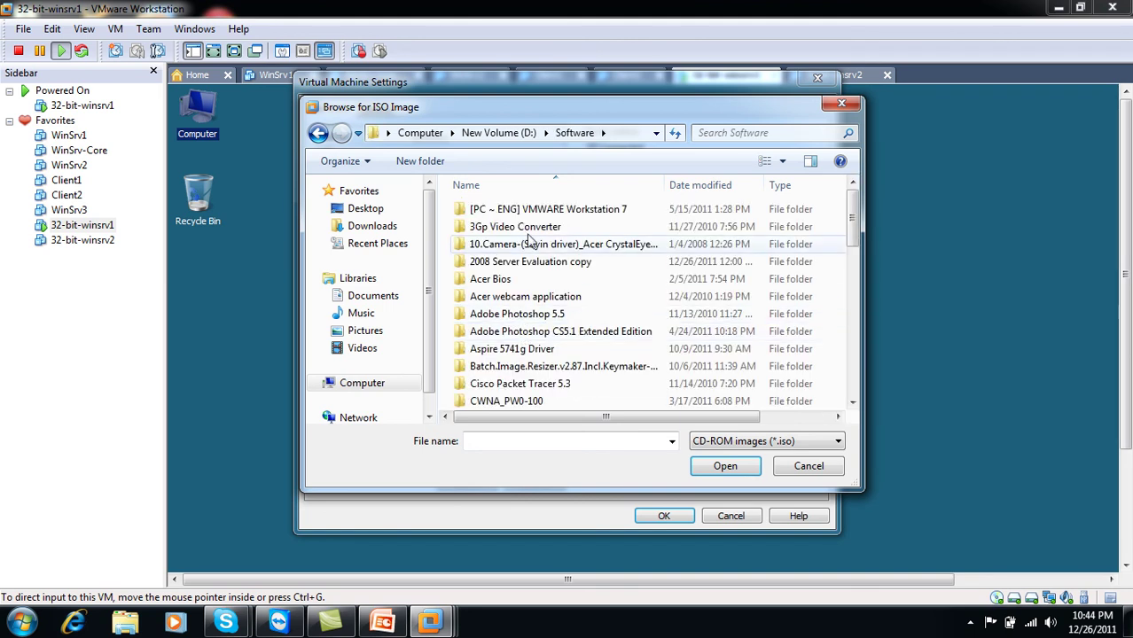
double_click(512, 263)
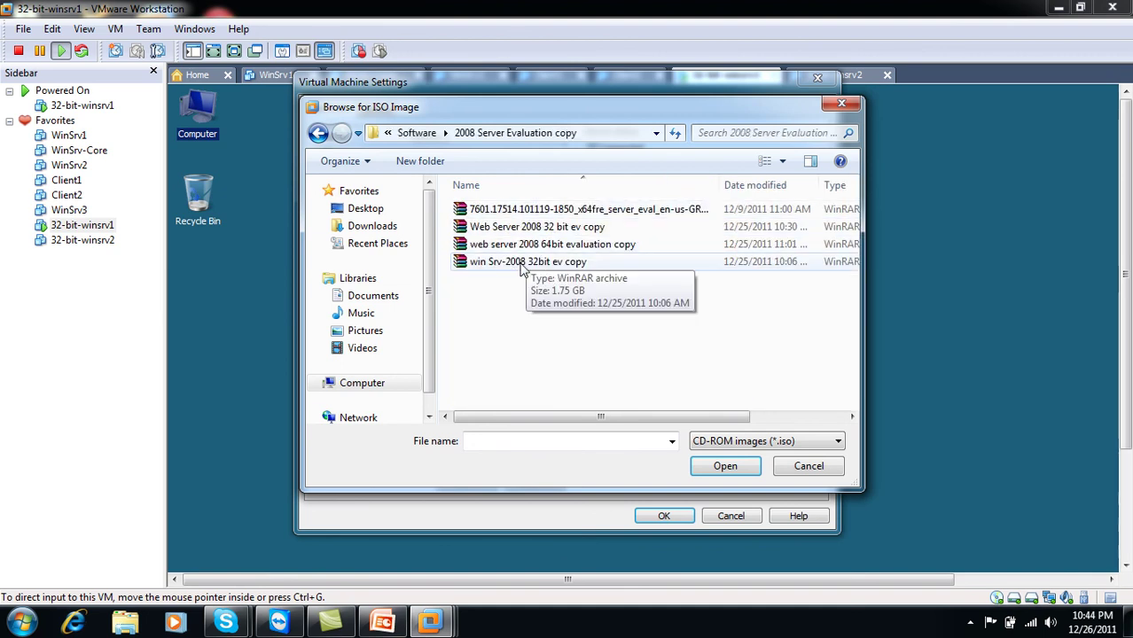
left_click(524, 270)
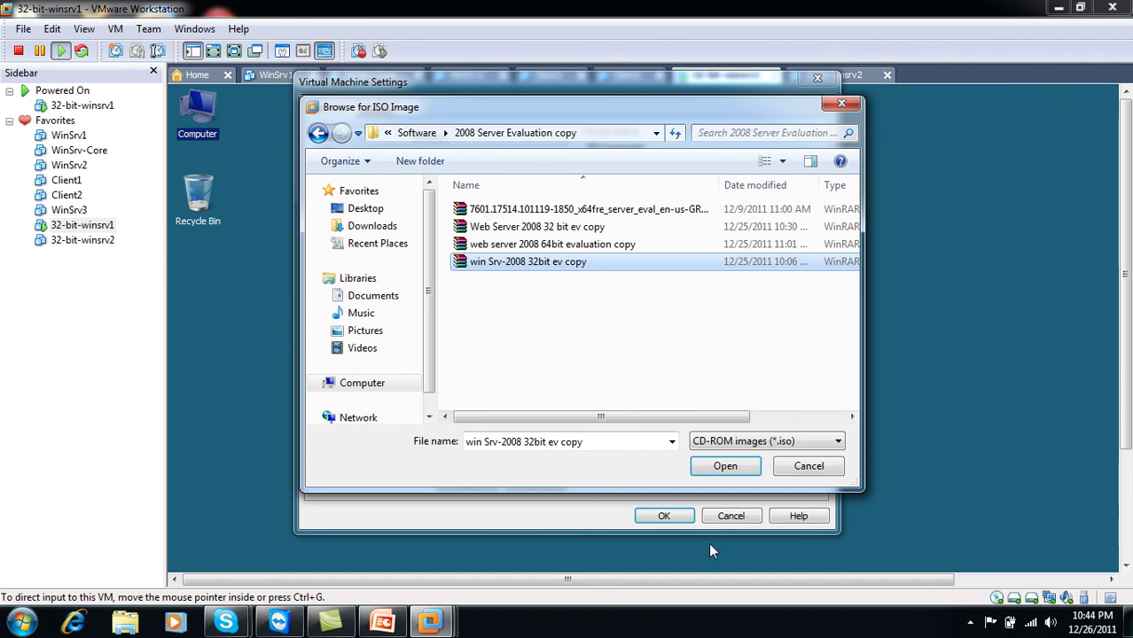
left_click(724, 467)
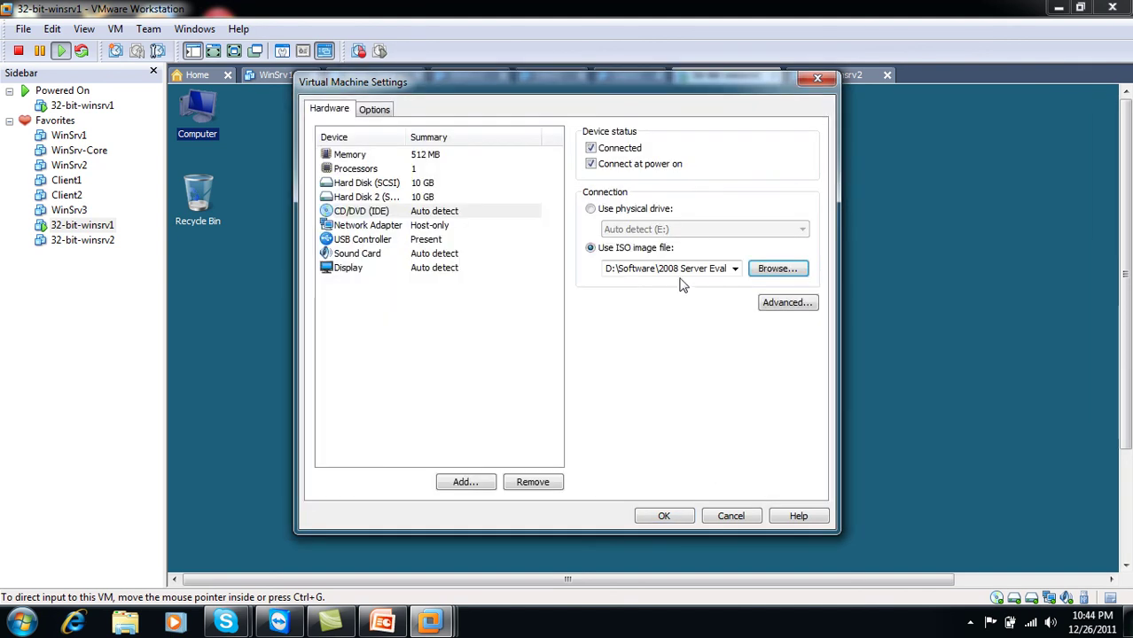
left_click(685, 516)
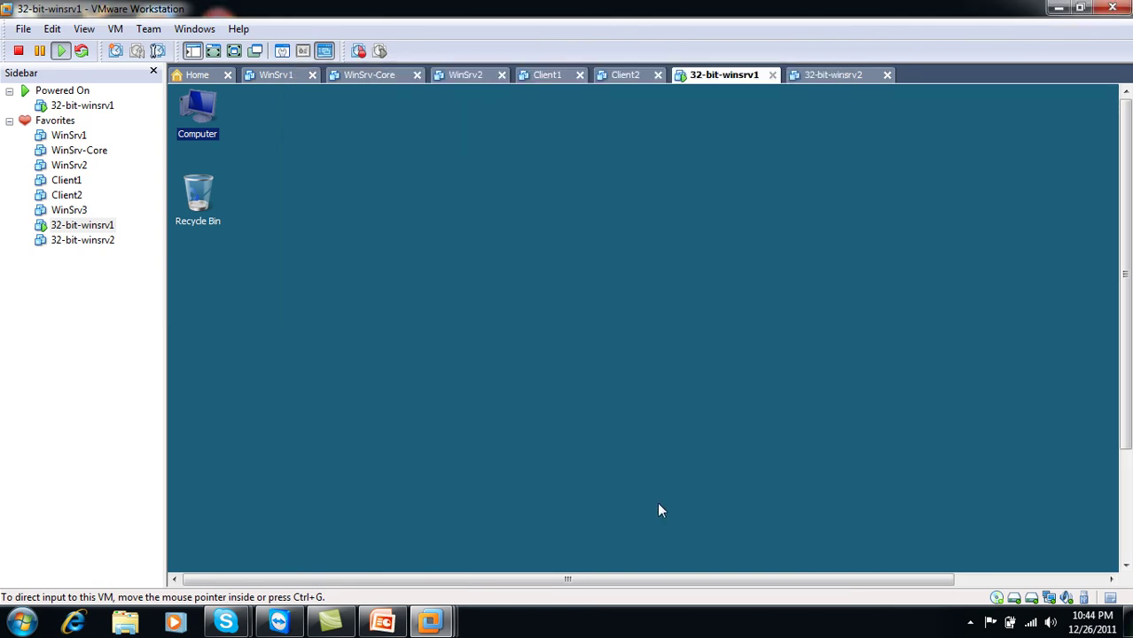
Launch Windows Server 2008 setup from CD Drive (D:) in the full-screen virtual machine to check the disc, and close all its windows without installing
left_click(233, 53)
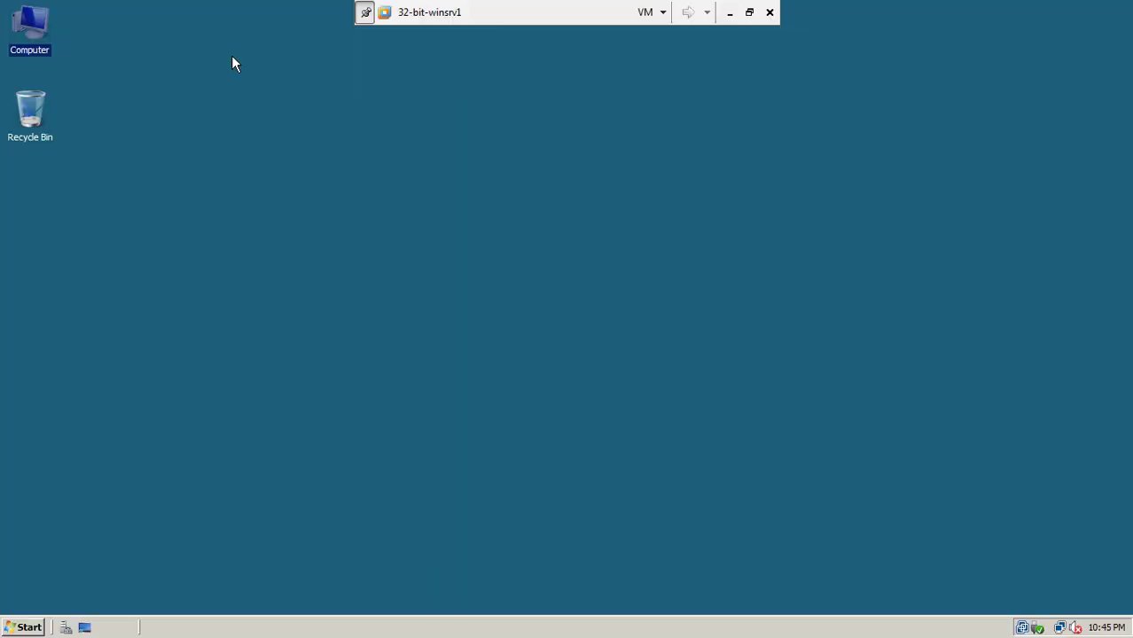
left_click(344, 163)
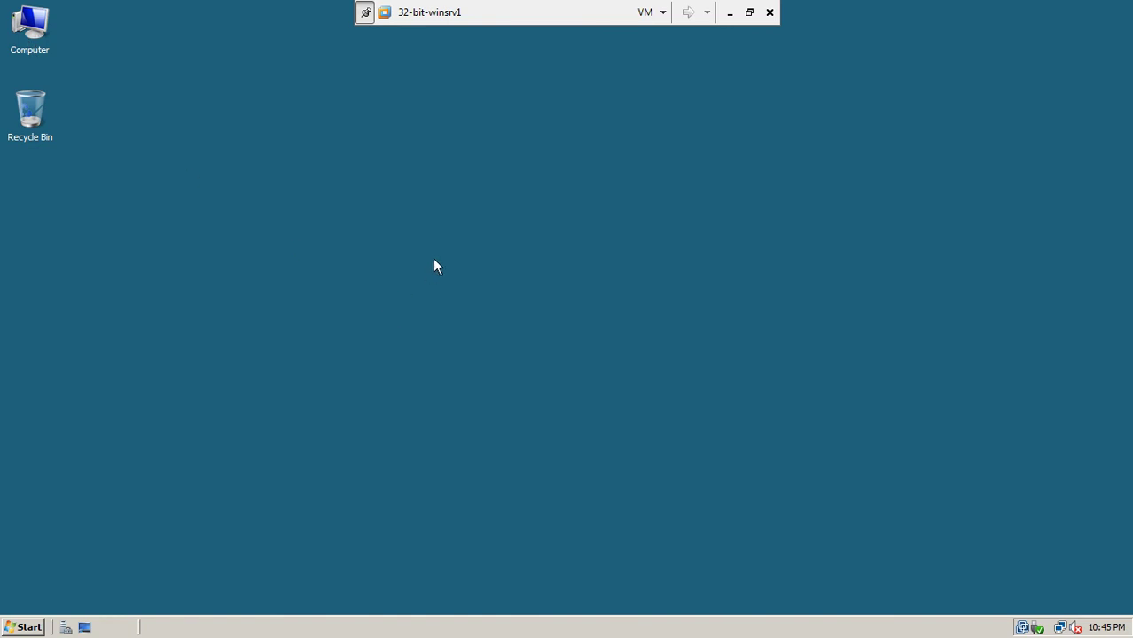
double_click(26, 35)
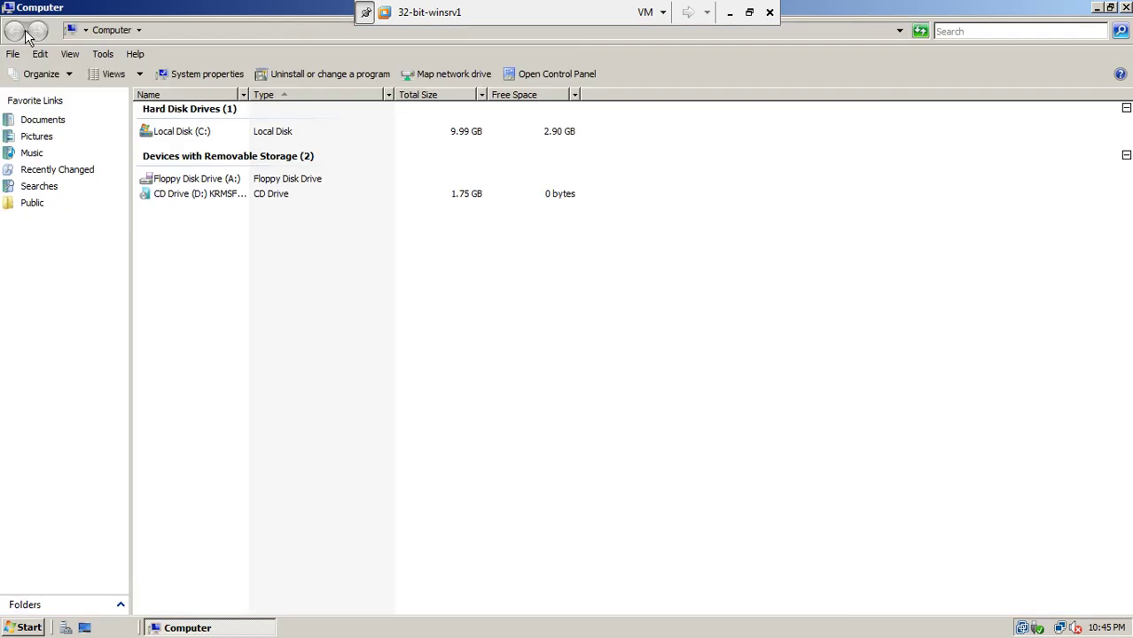
double_click(186, 196)
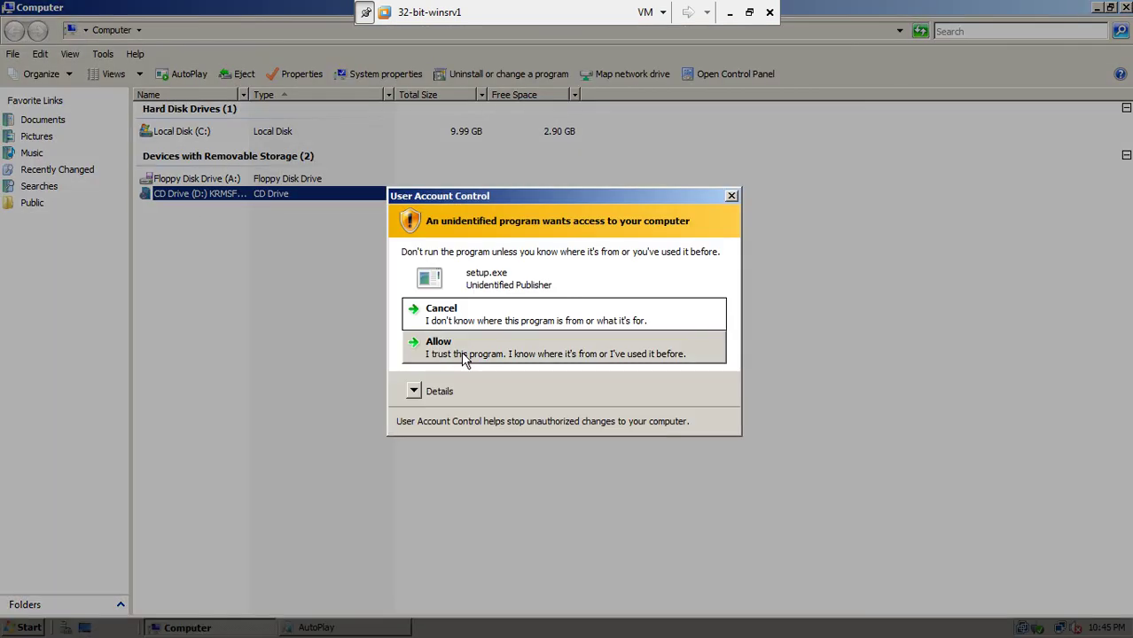
left_click(451, 349)
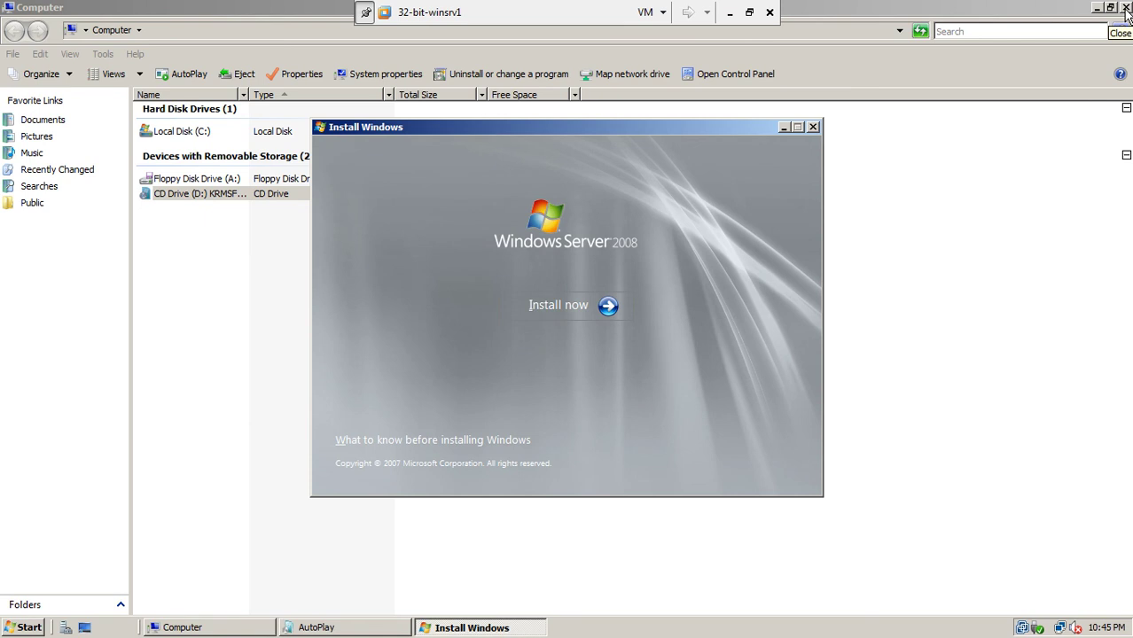
left_click(1126, 7)
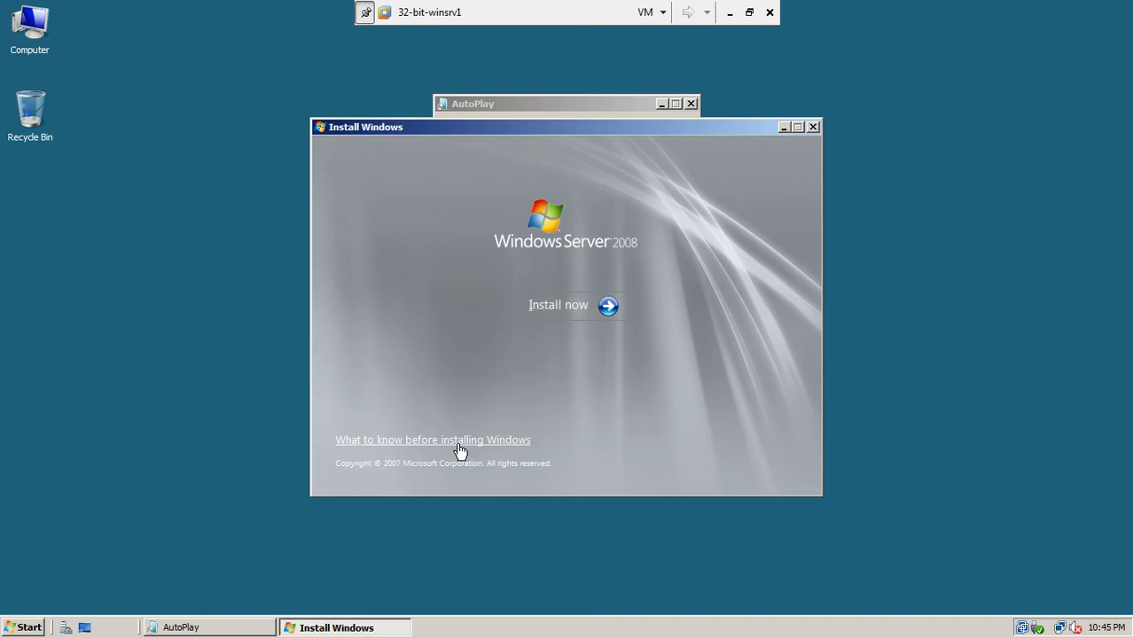
left_click(688, 101)
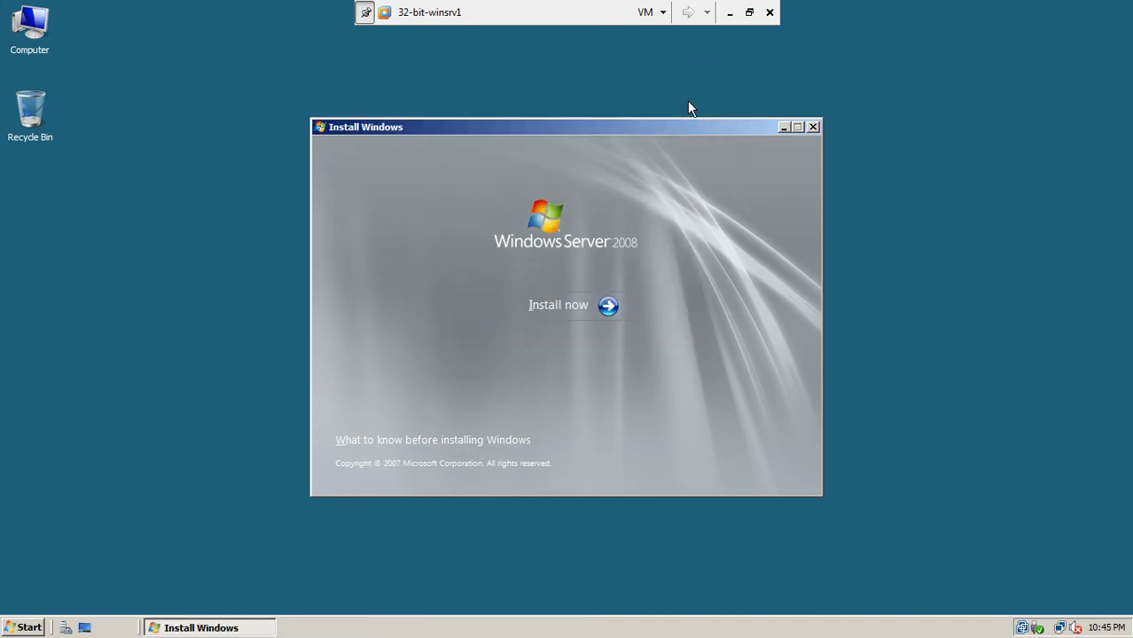
left_click(814, 128)
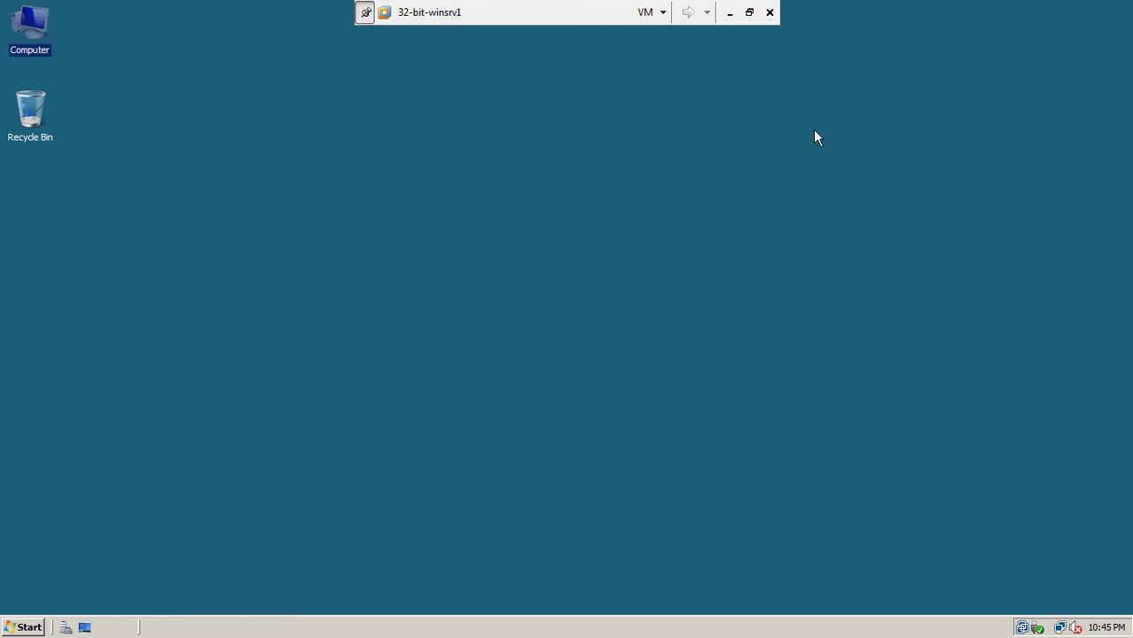
Restart the server with Hardware: Maintenance (Planned) as the shutdown reason
left_click(32, 632)
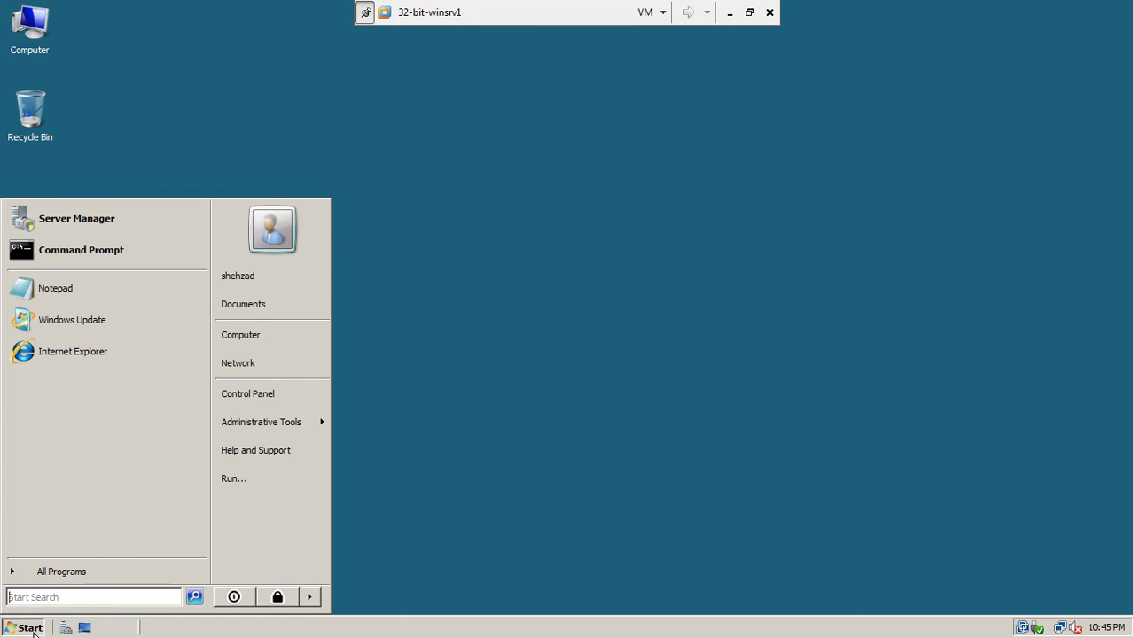
left_click(311, 600)
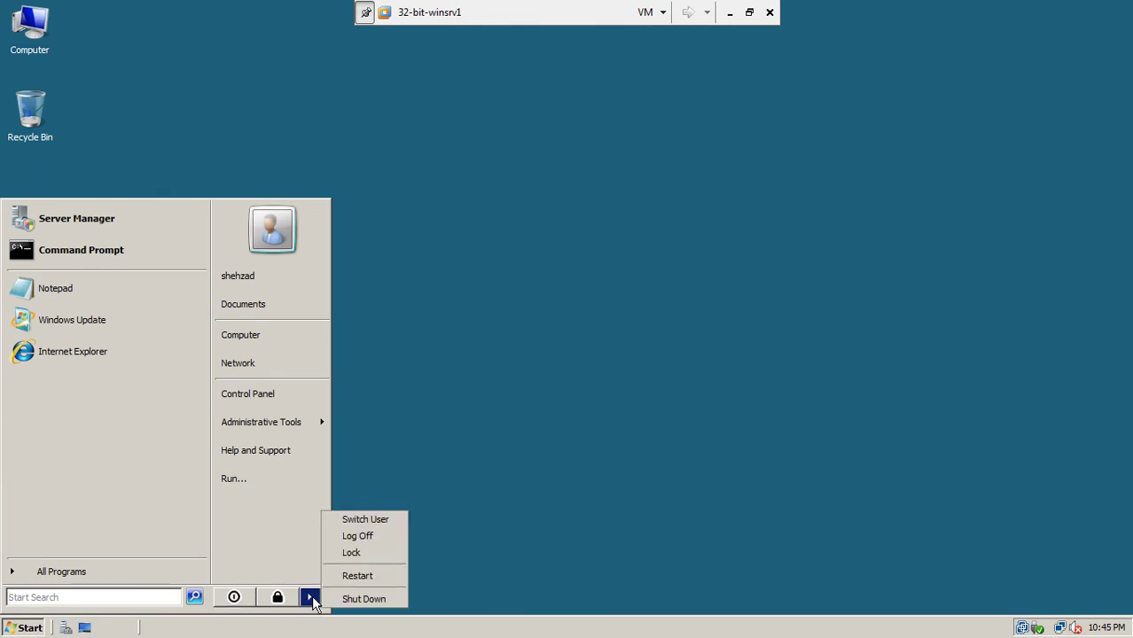
left_click(369, 577)
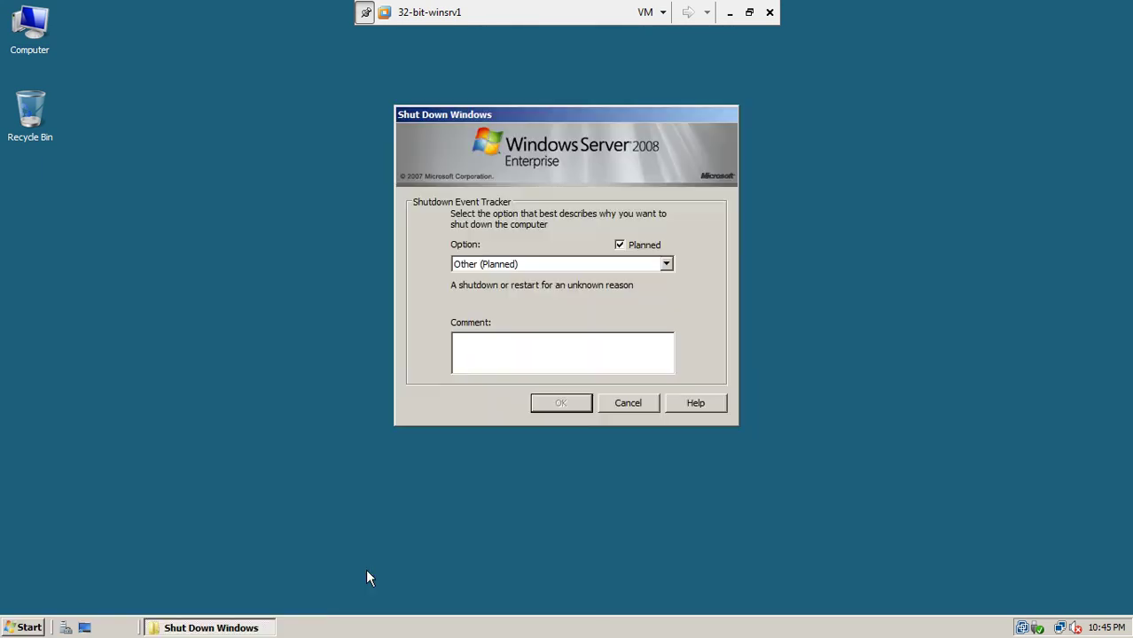
left_click(519, 266)
left_click(519, 288)
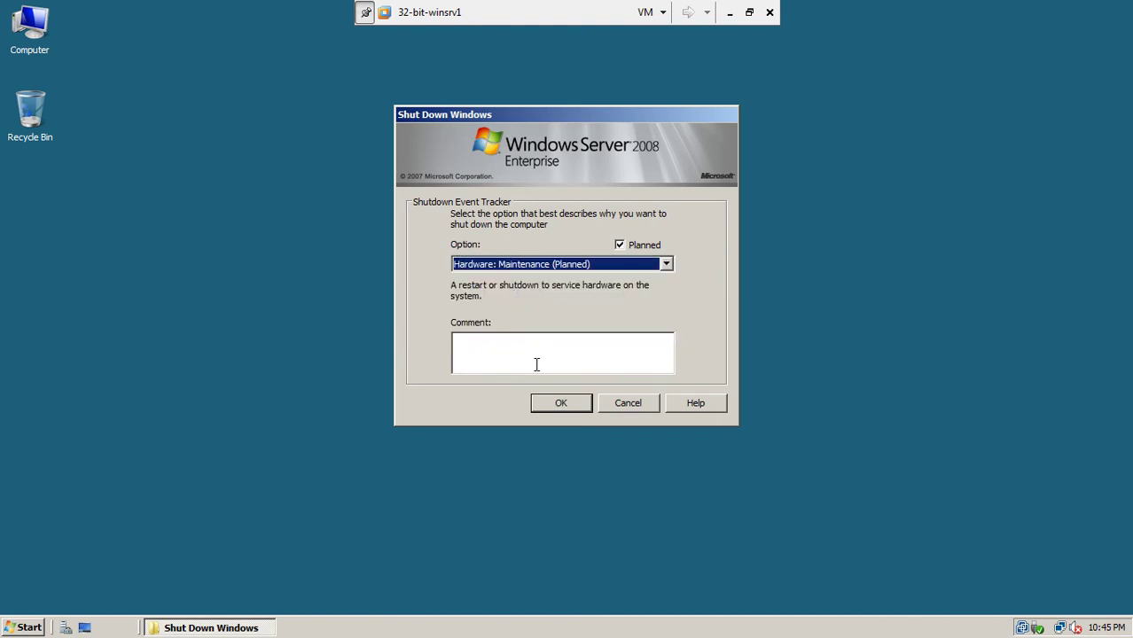
left_click(554, 404)
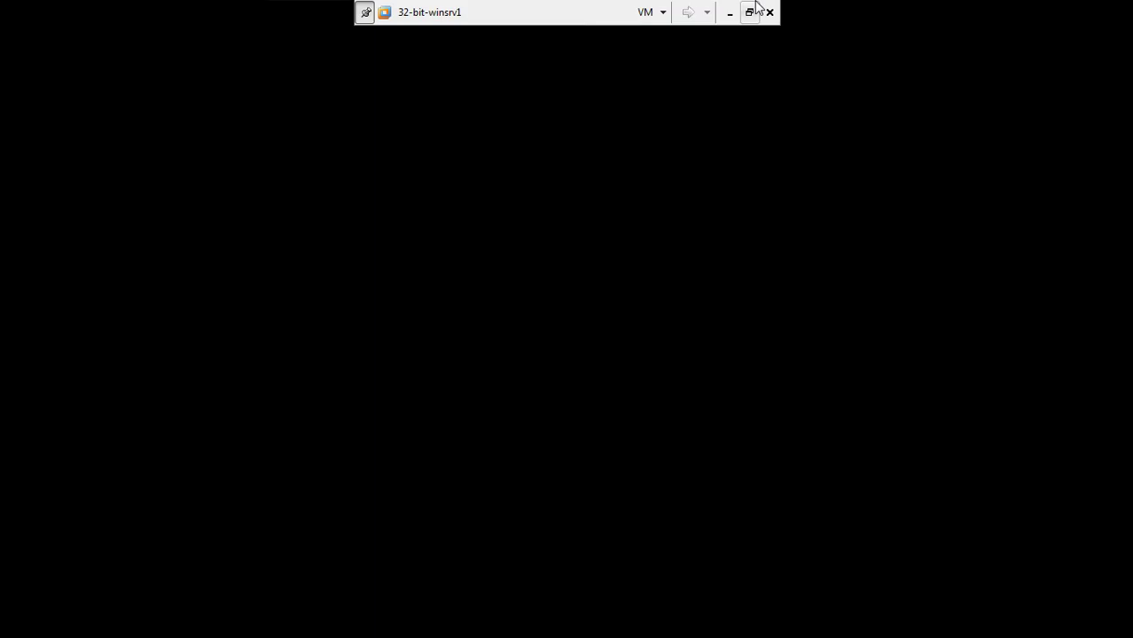
left_click(749, 11)
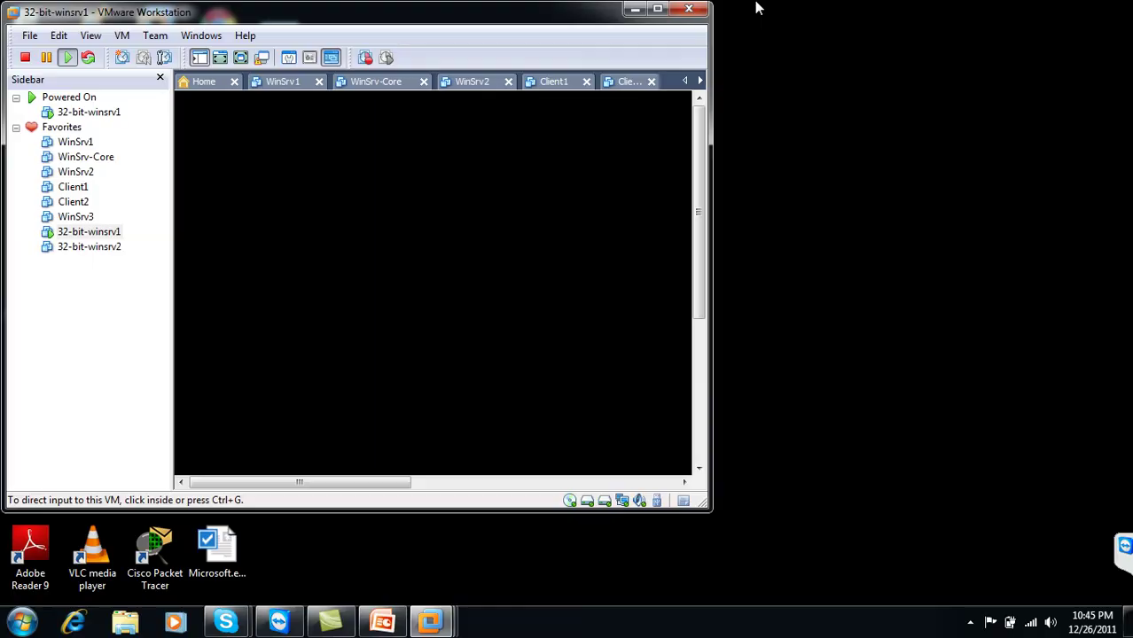
double_click(562, 20)
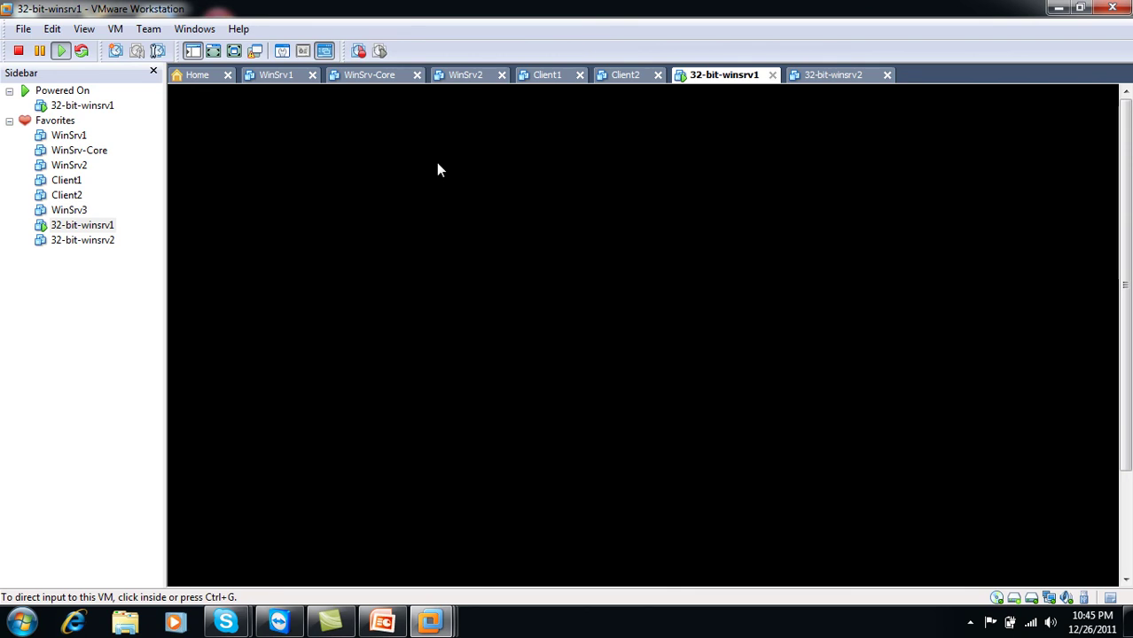
left_click(234, 50)
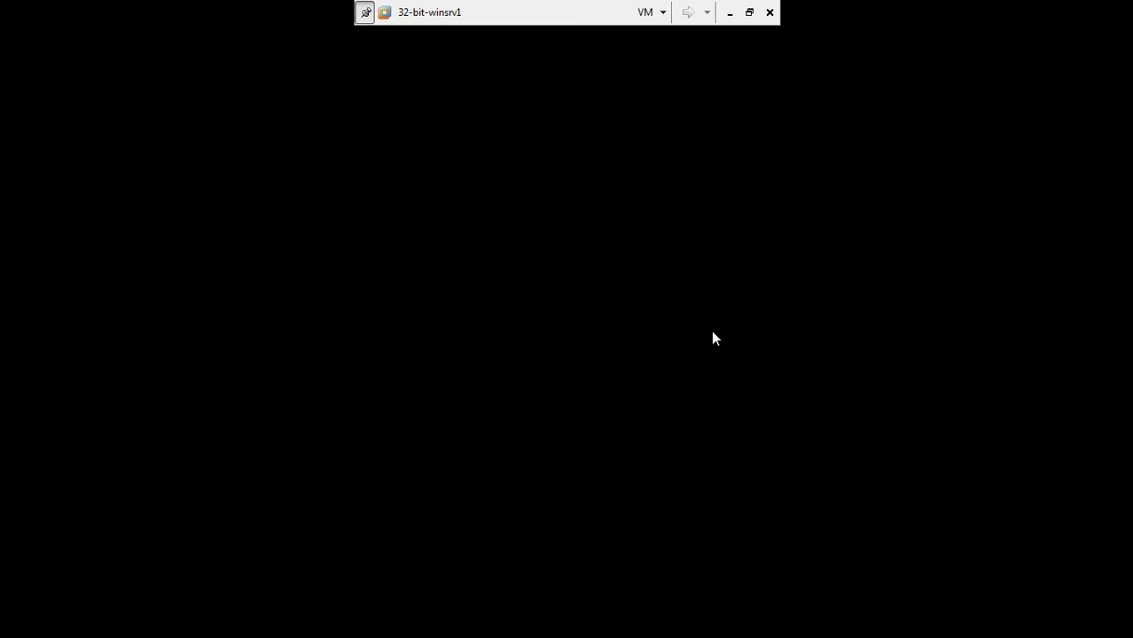
left_click(750, 13)
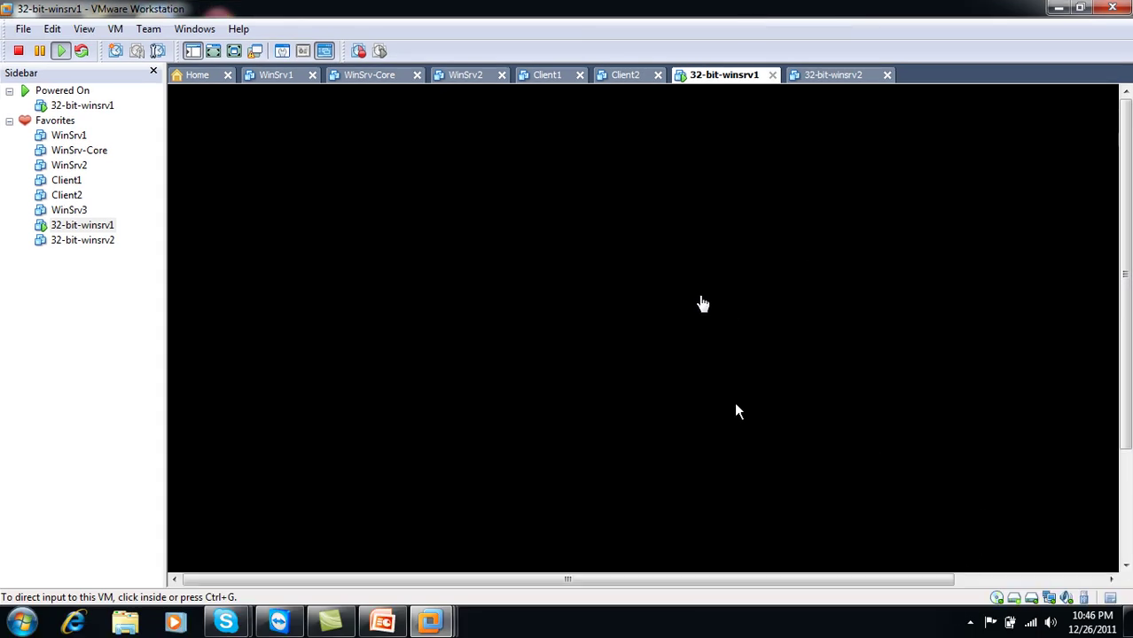
left_click(234, 51)
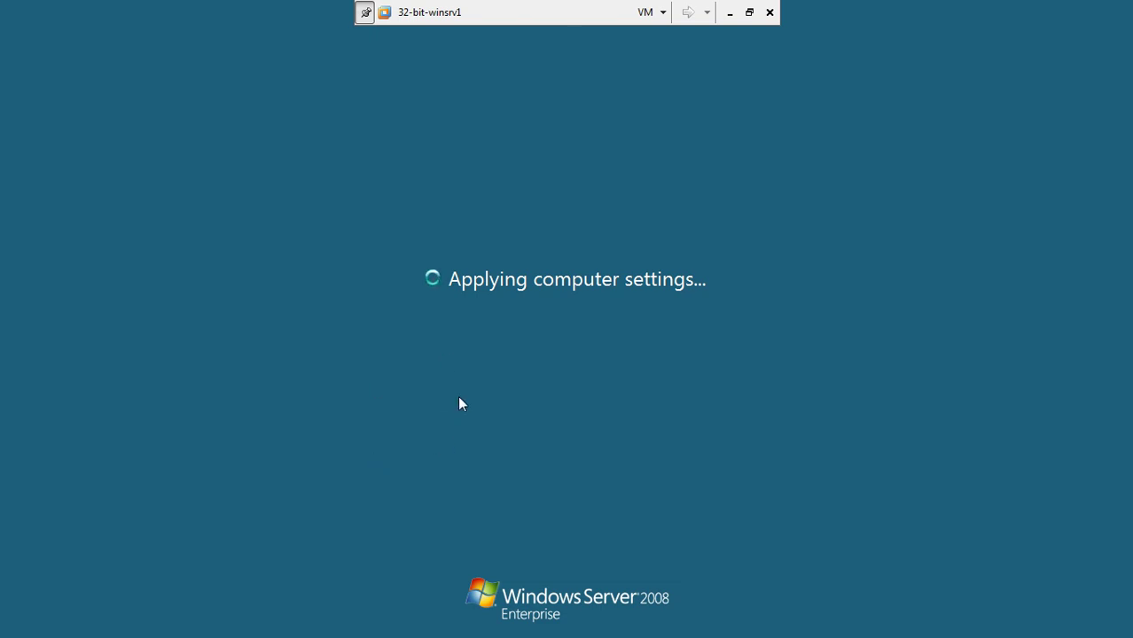
left_click(751, 12)
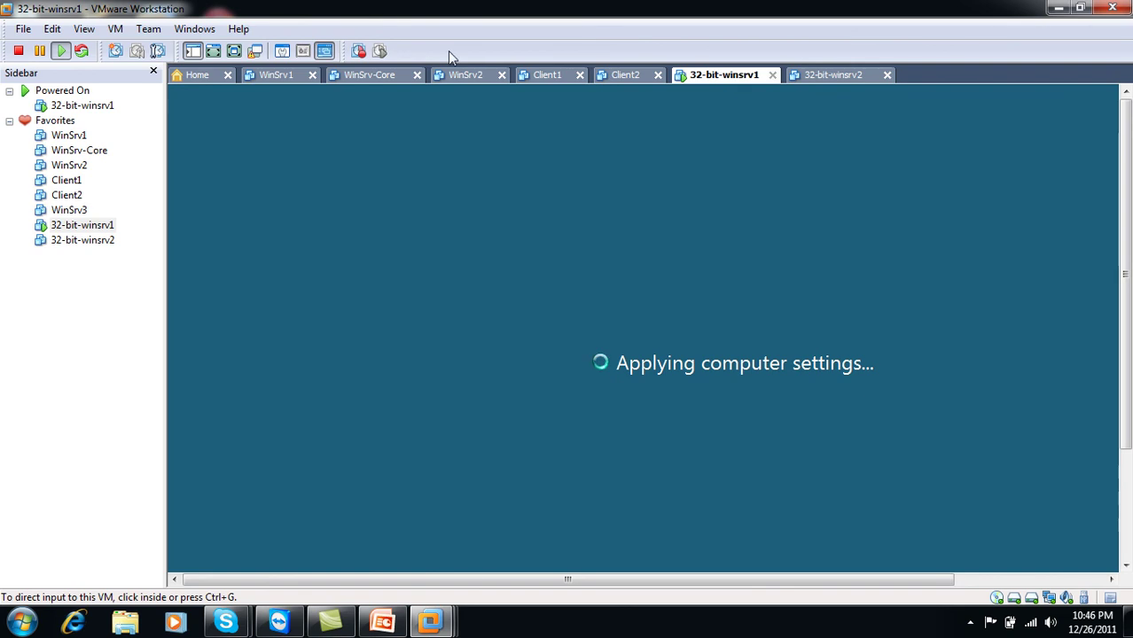
left_click(233, 50)
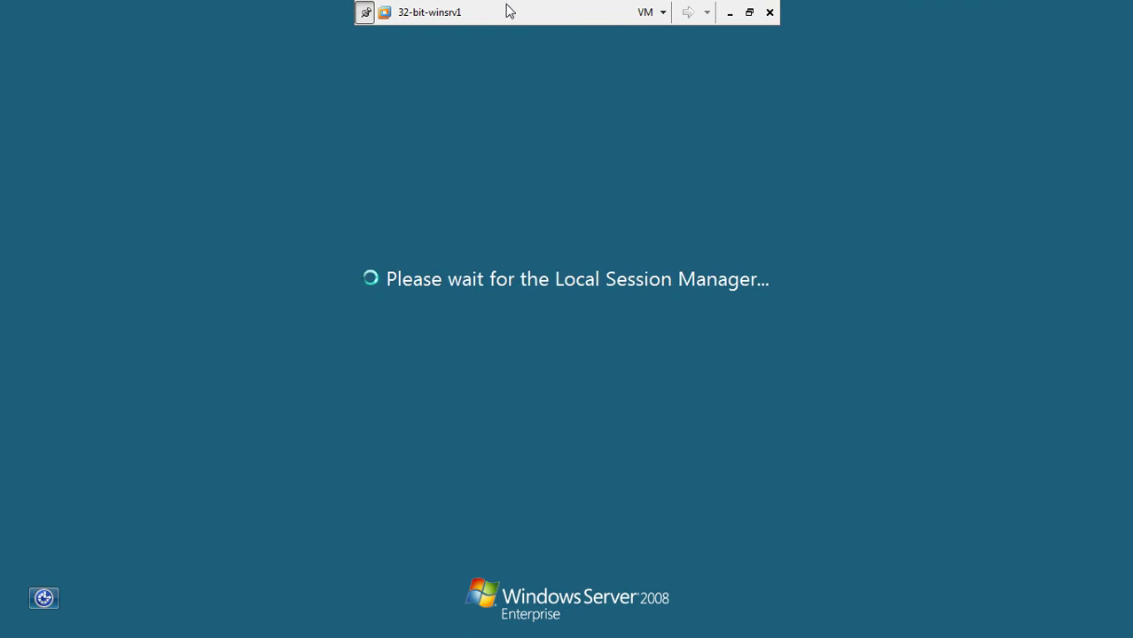
left_click(749, 12)
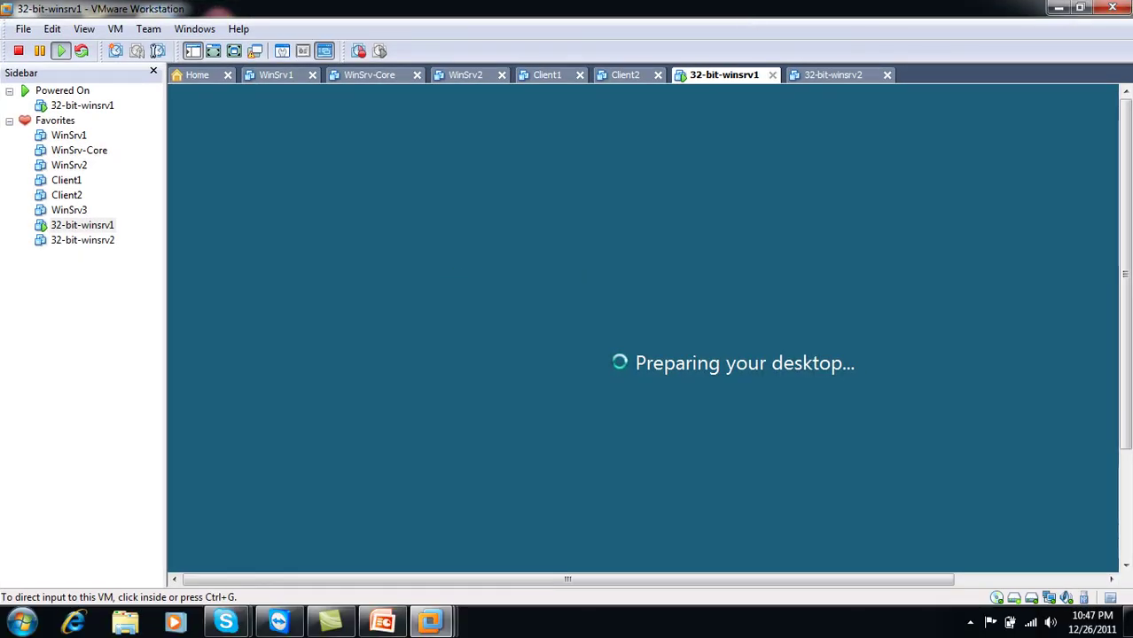
left_click(1127, 566)
scroll(1126, 566, "down", 5)
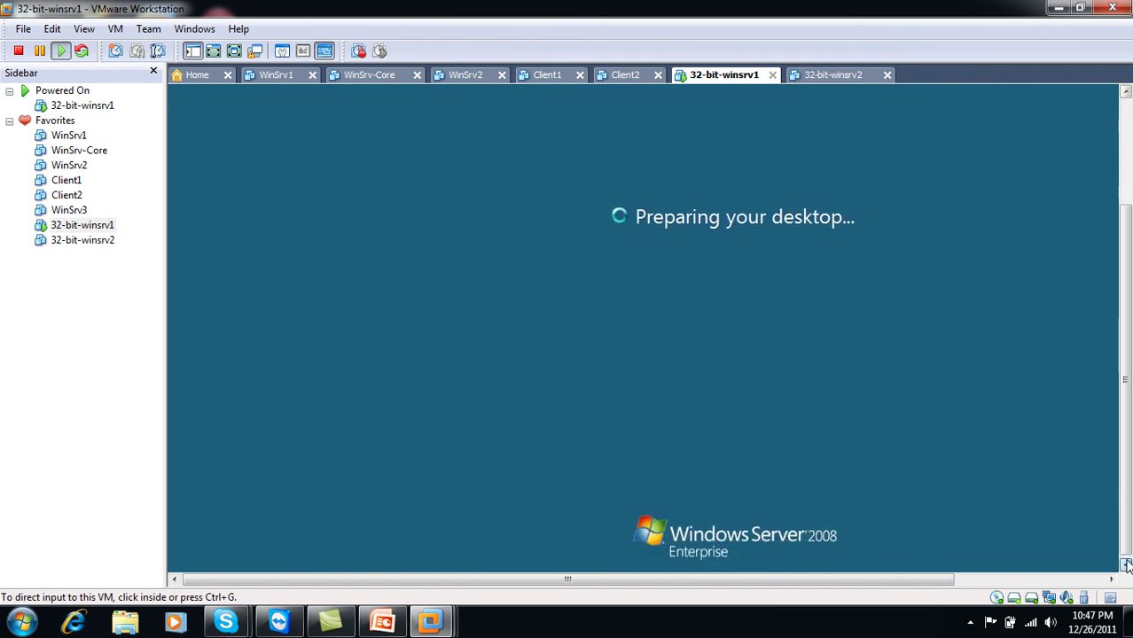